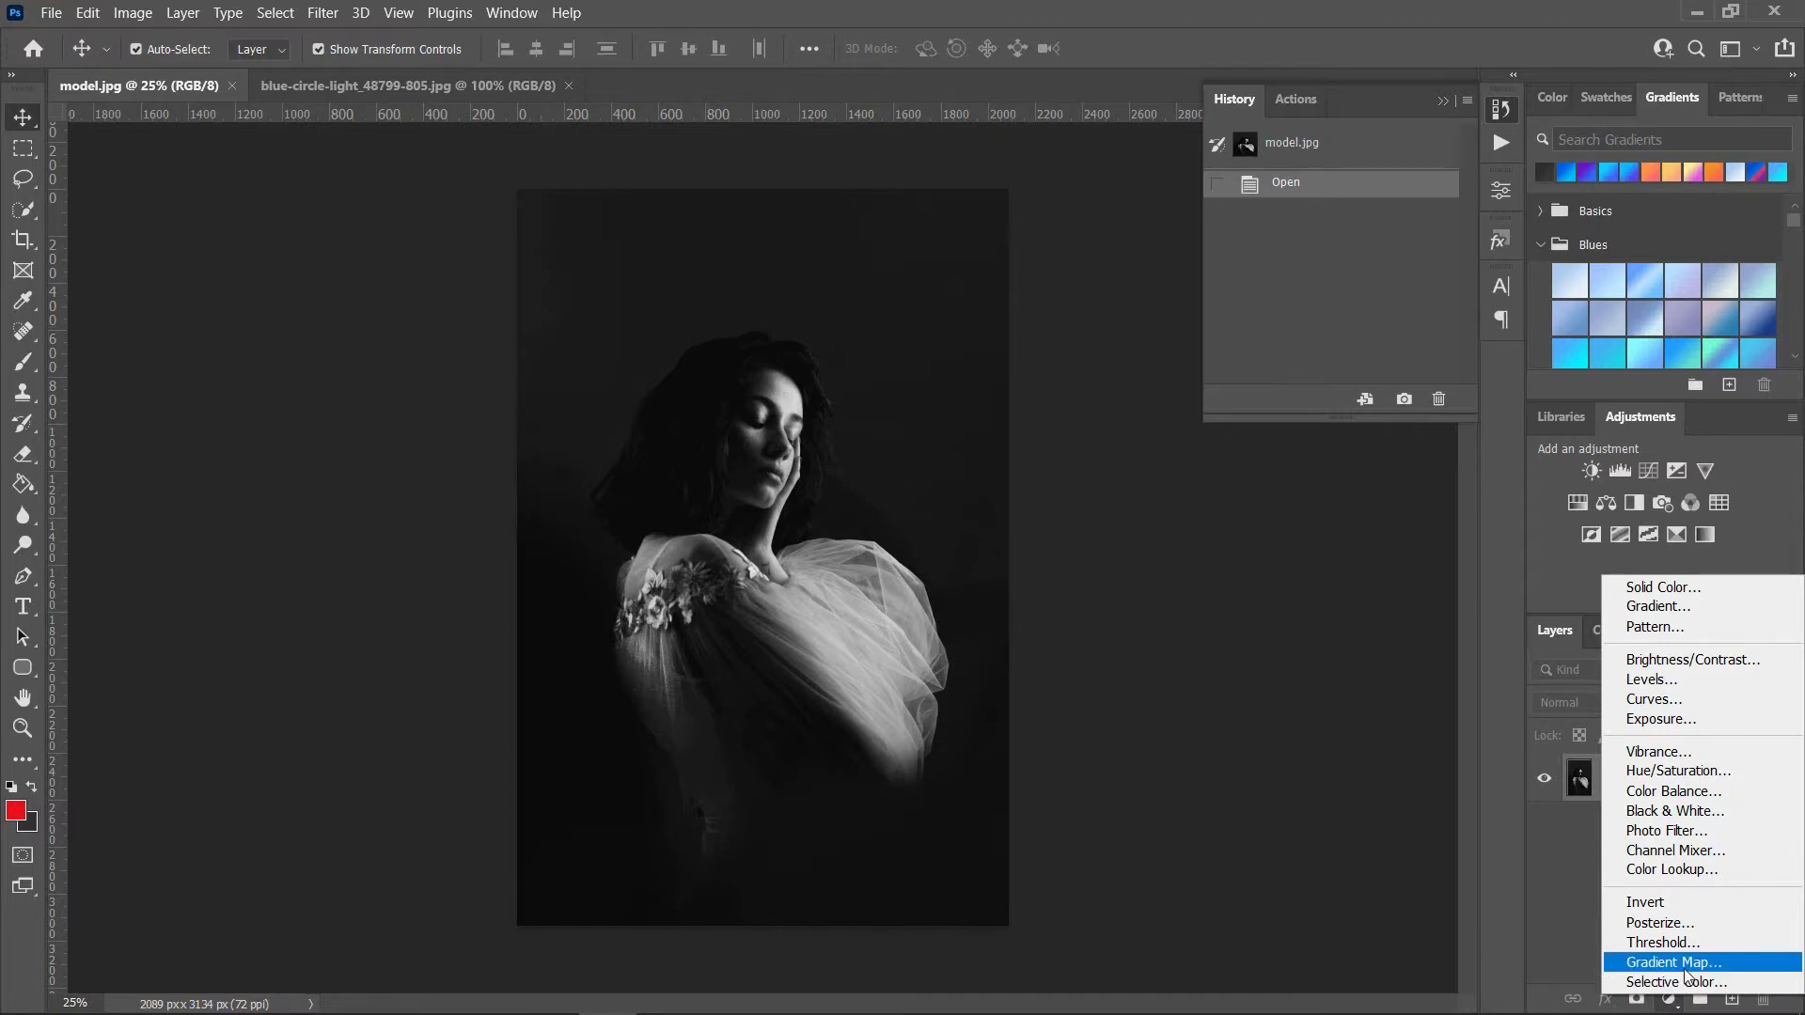
Step: Add a Gradient Map adjustment layer above the Background and set the gradient's starting color stop to black (000000)
{"action": "left_click", "coordinate": [1683, 963]}
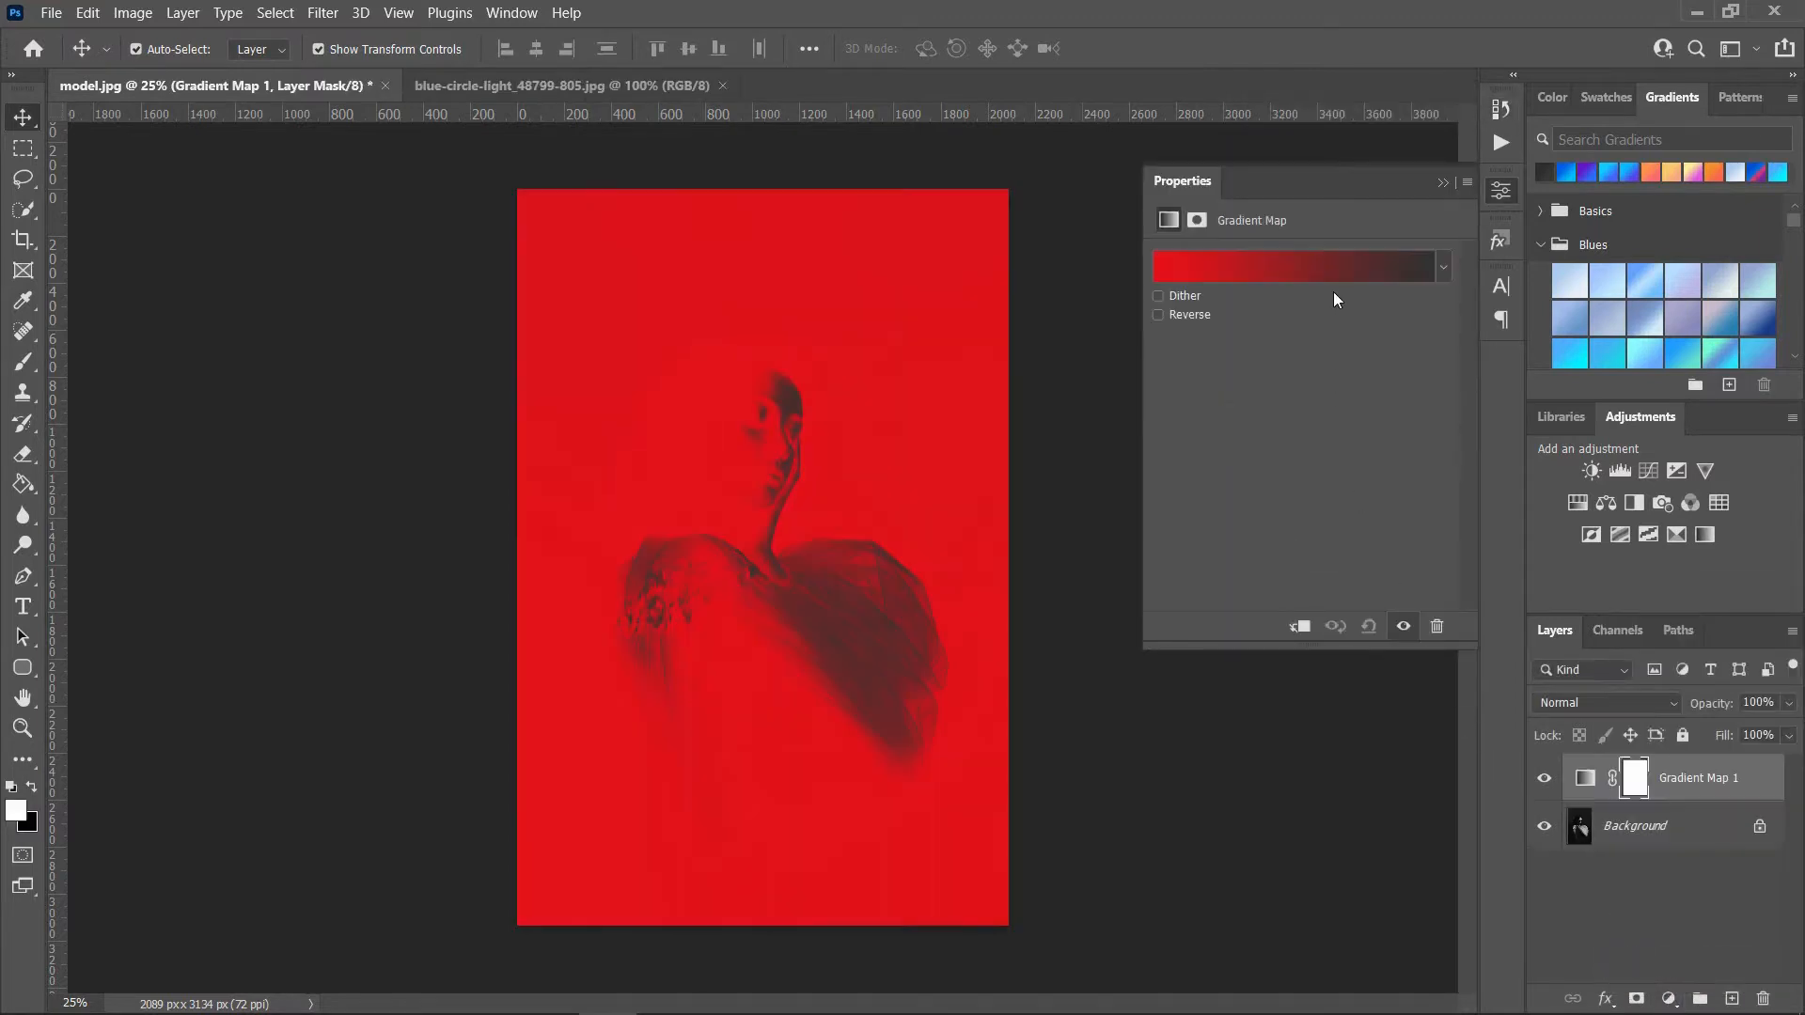
{"action": "left_click", "coordinate": [1331, 276]}
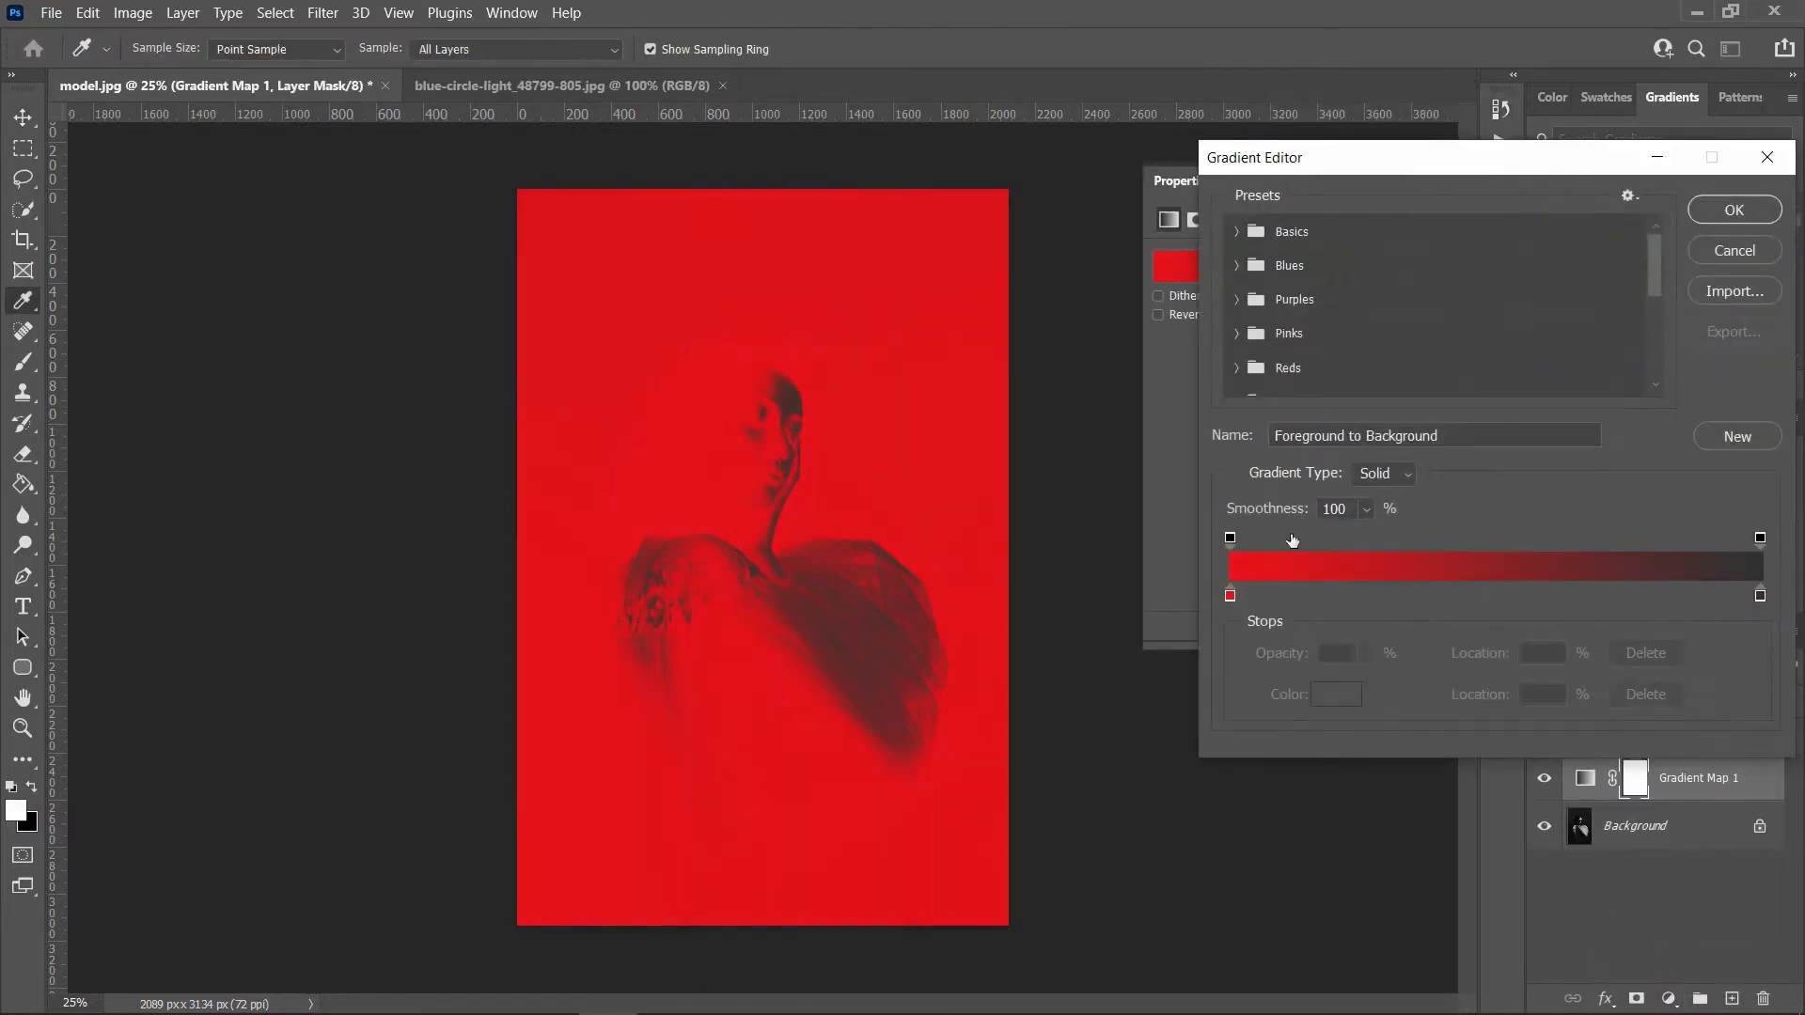
{"action": "double_click", "coordinate": [1231, 595]}
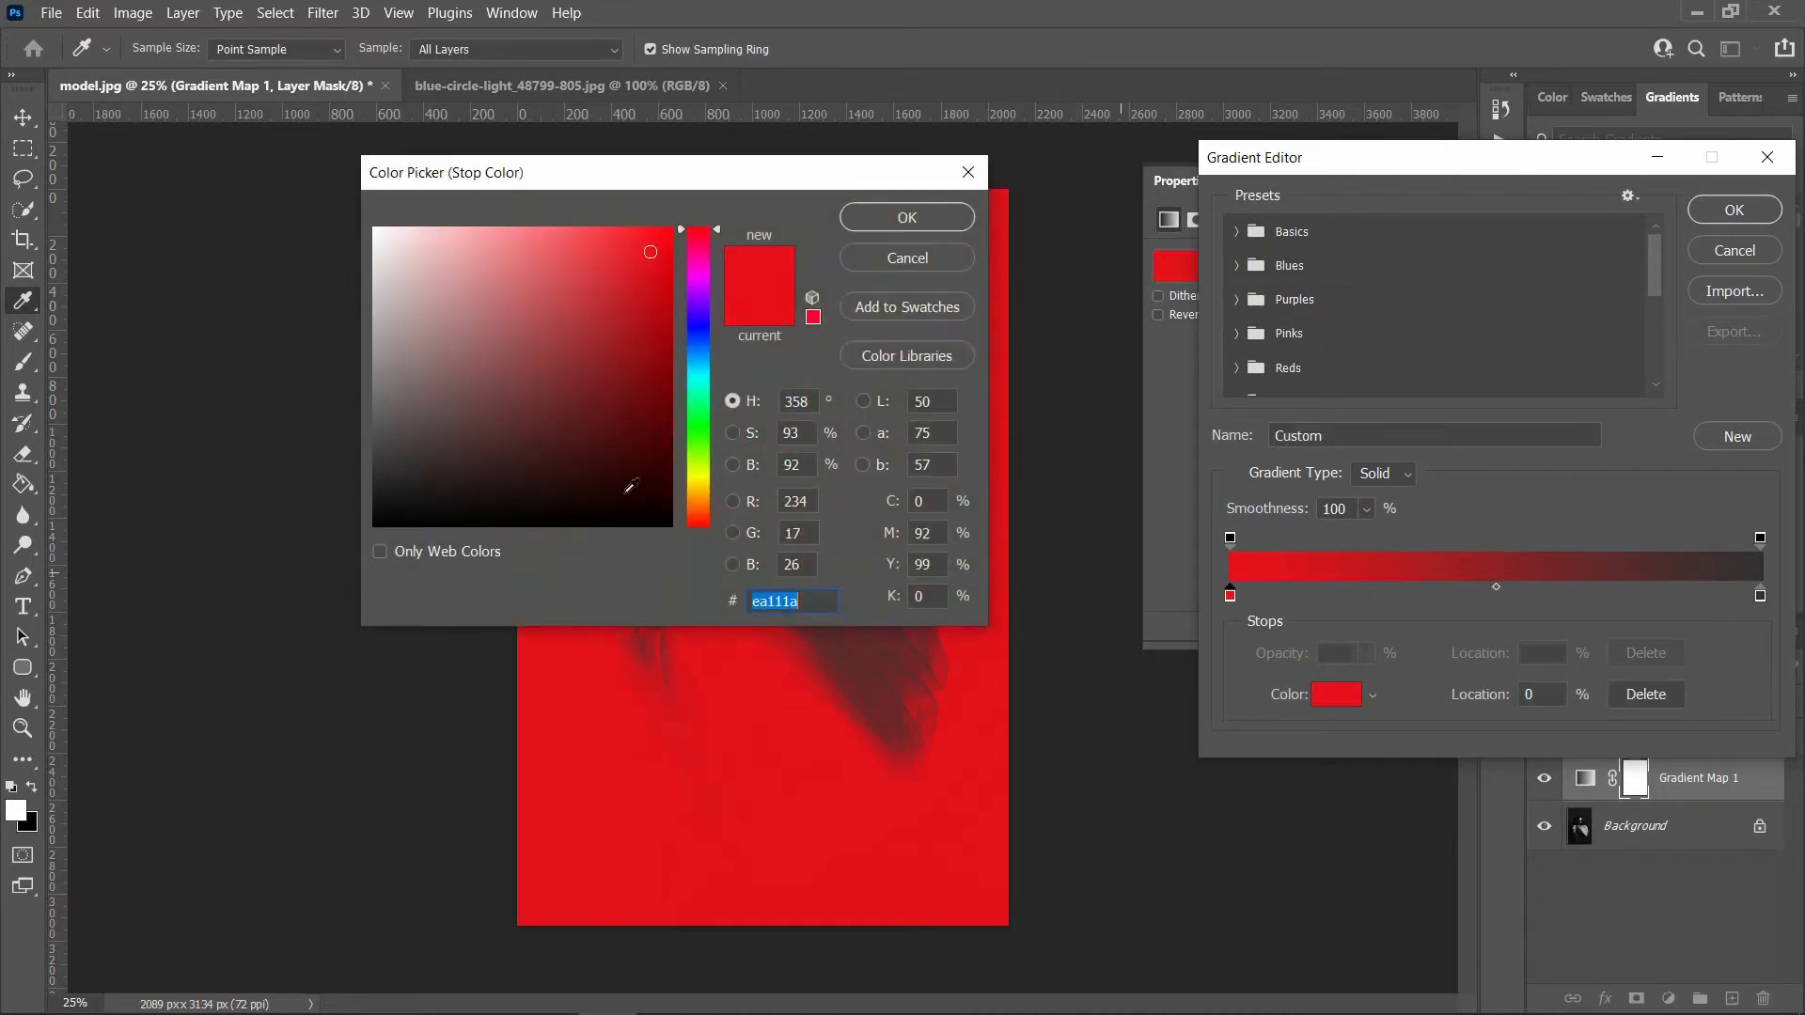
{"action": "left_click", "coordinate": [303, 531]}
{"action": "left_click_drag", "start_coordinate": [303, 531], "coordinate": [306, 535]}
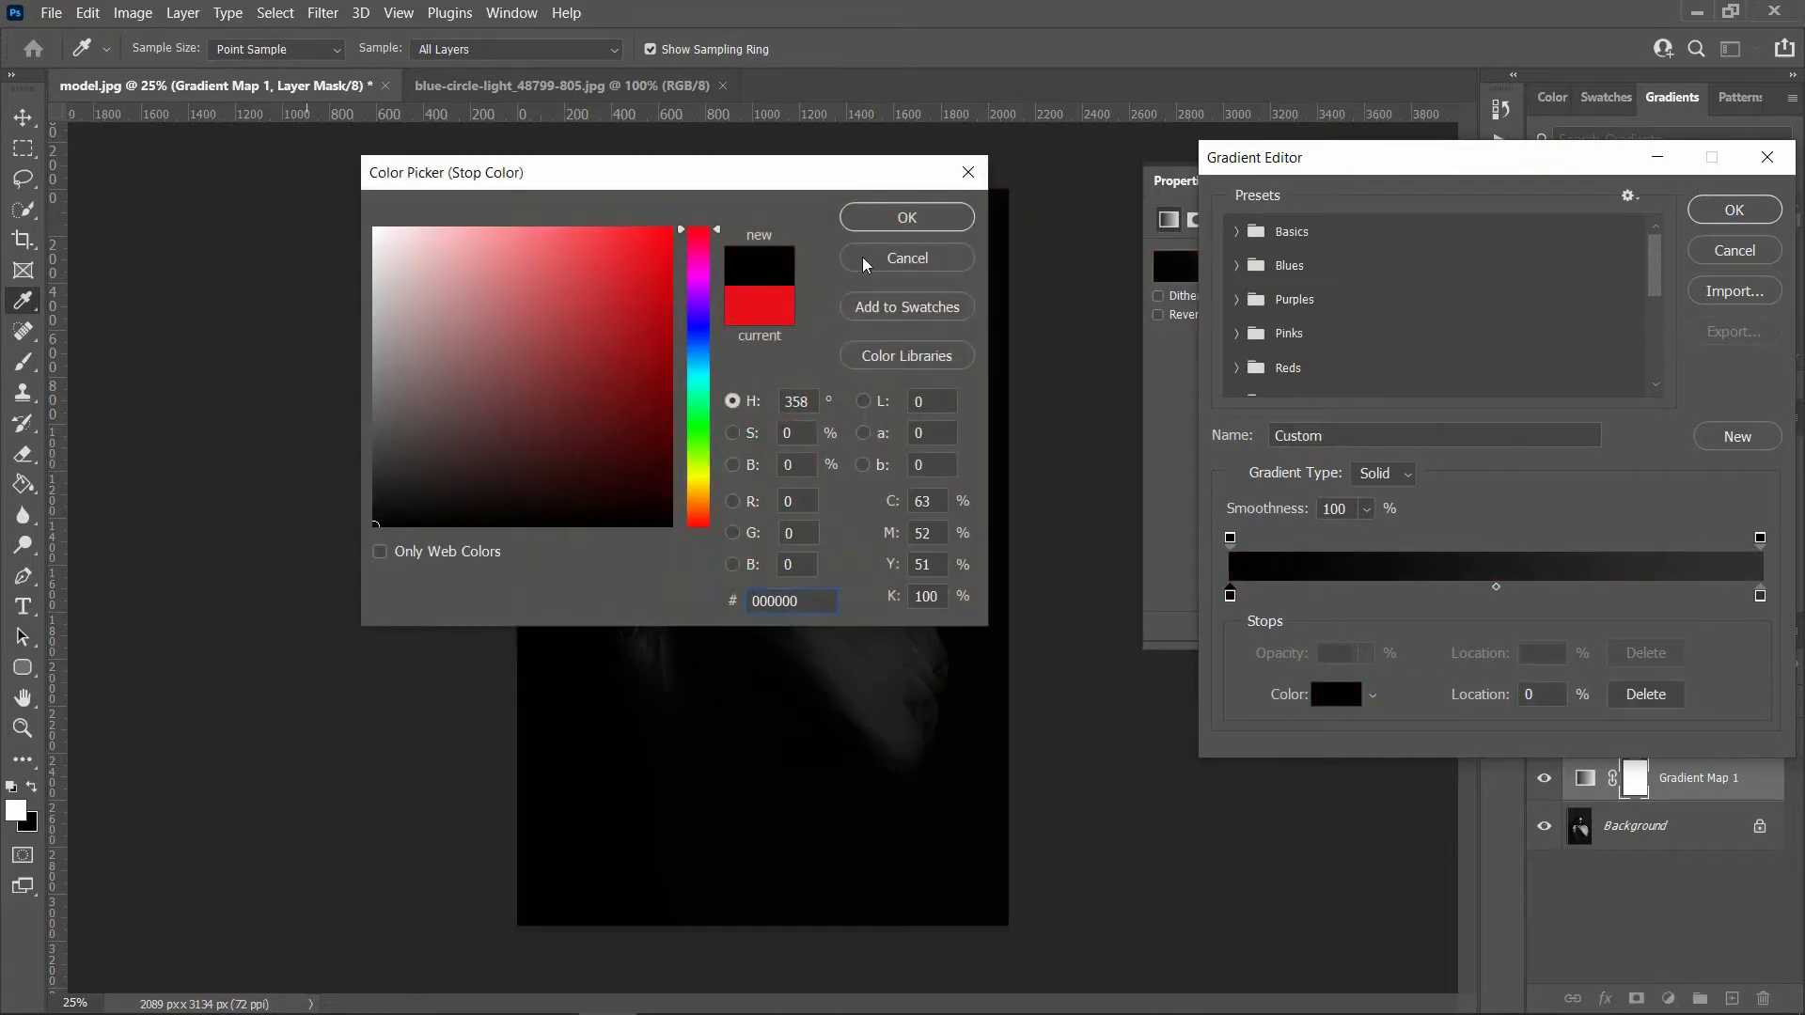
{"action": "left_click", "coordinate": [905, 222]}
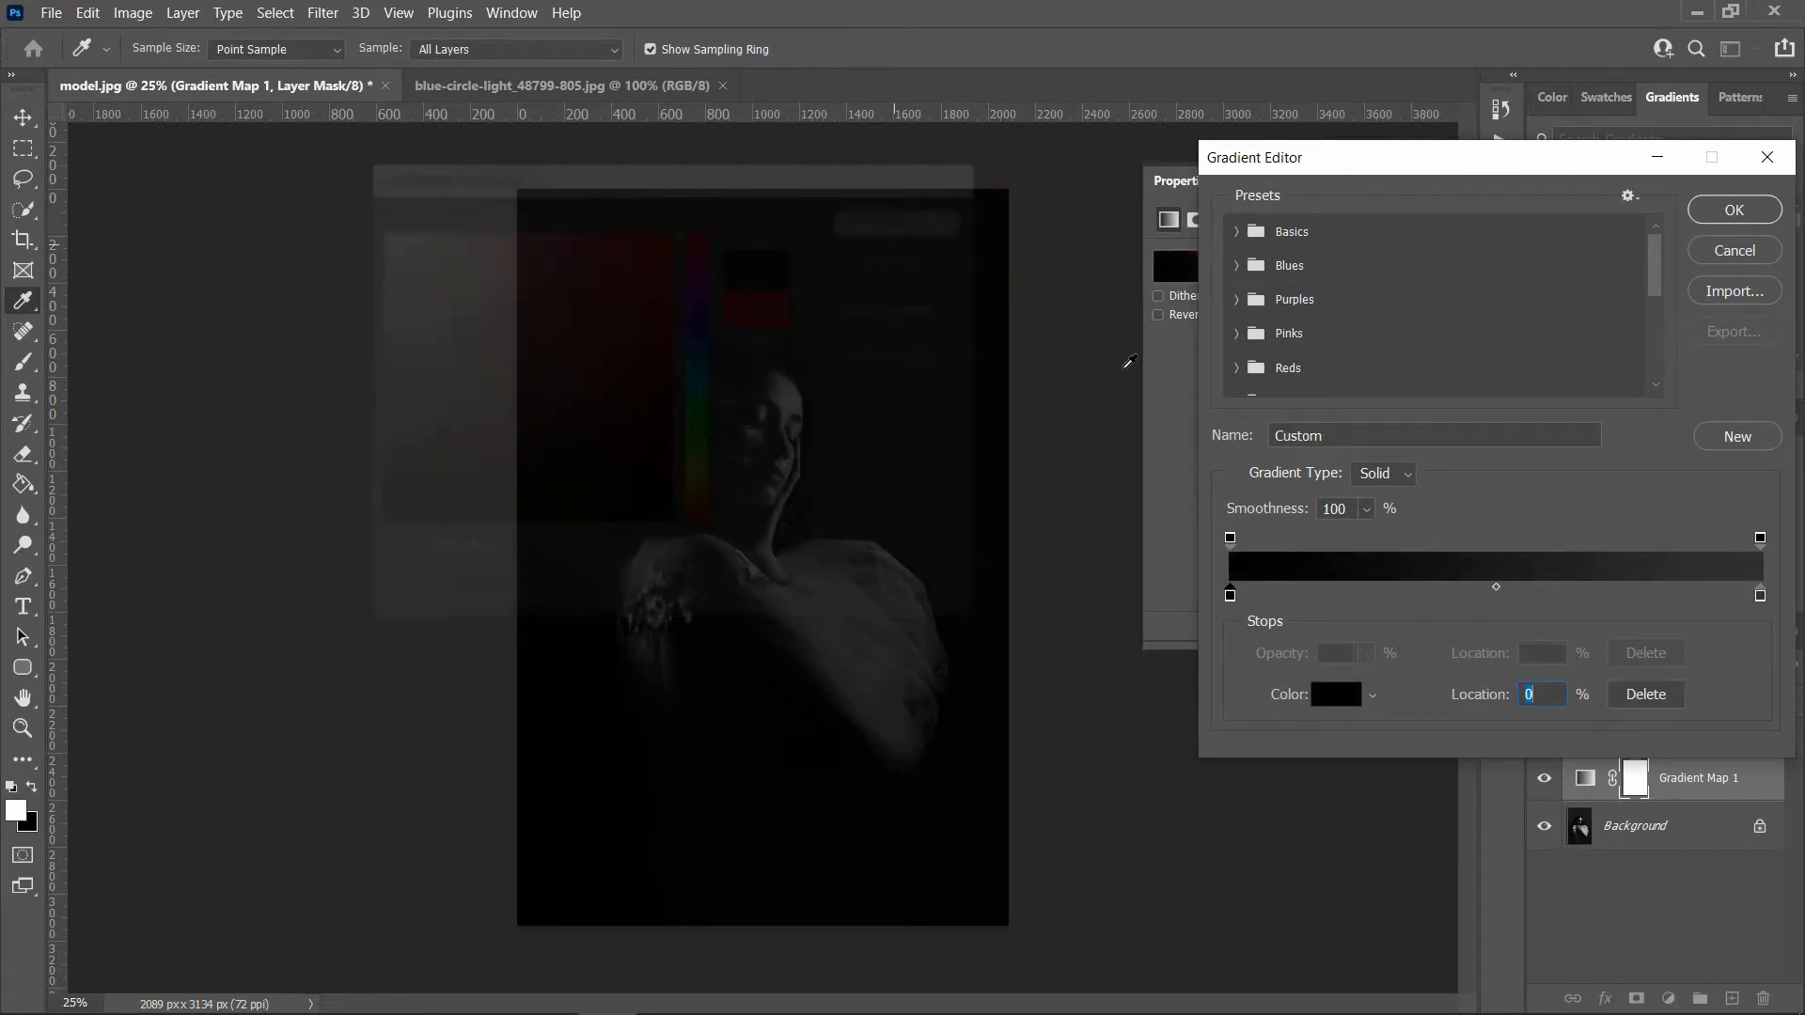
Step: Set the gradient's end color stop to cyan 42fff8 and accept the black-to-cyan gradient
{"action": "double_click", "coordinate": [1761, 596]}
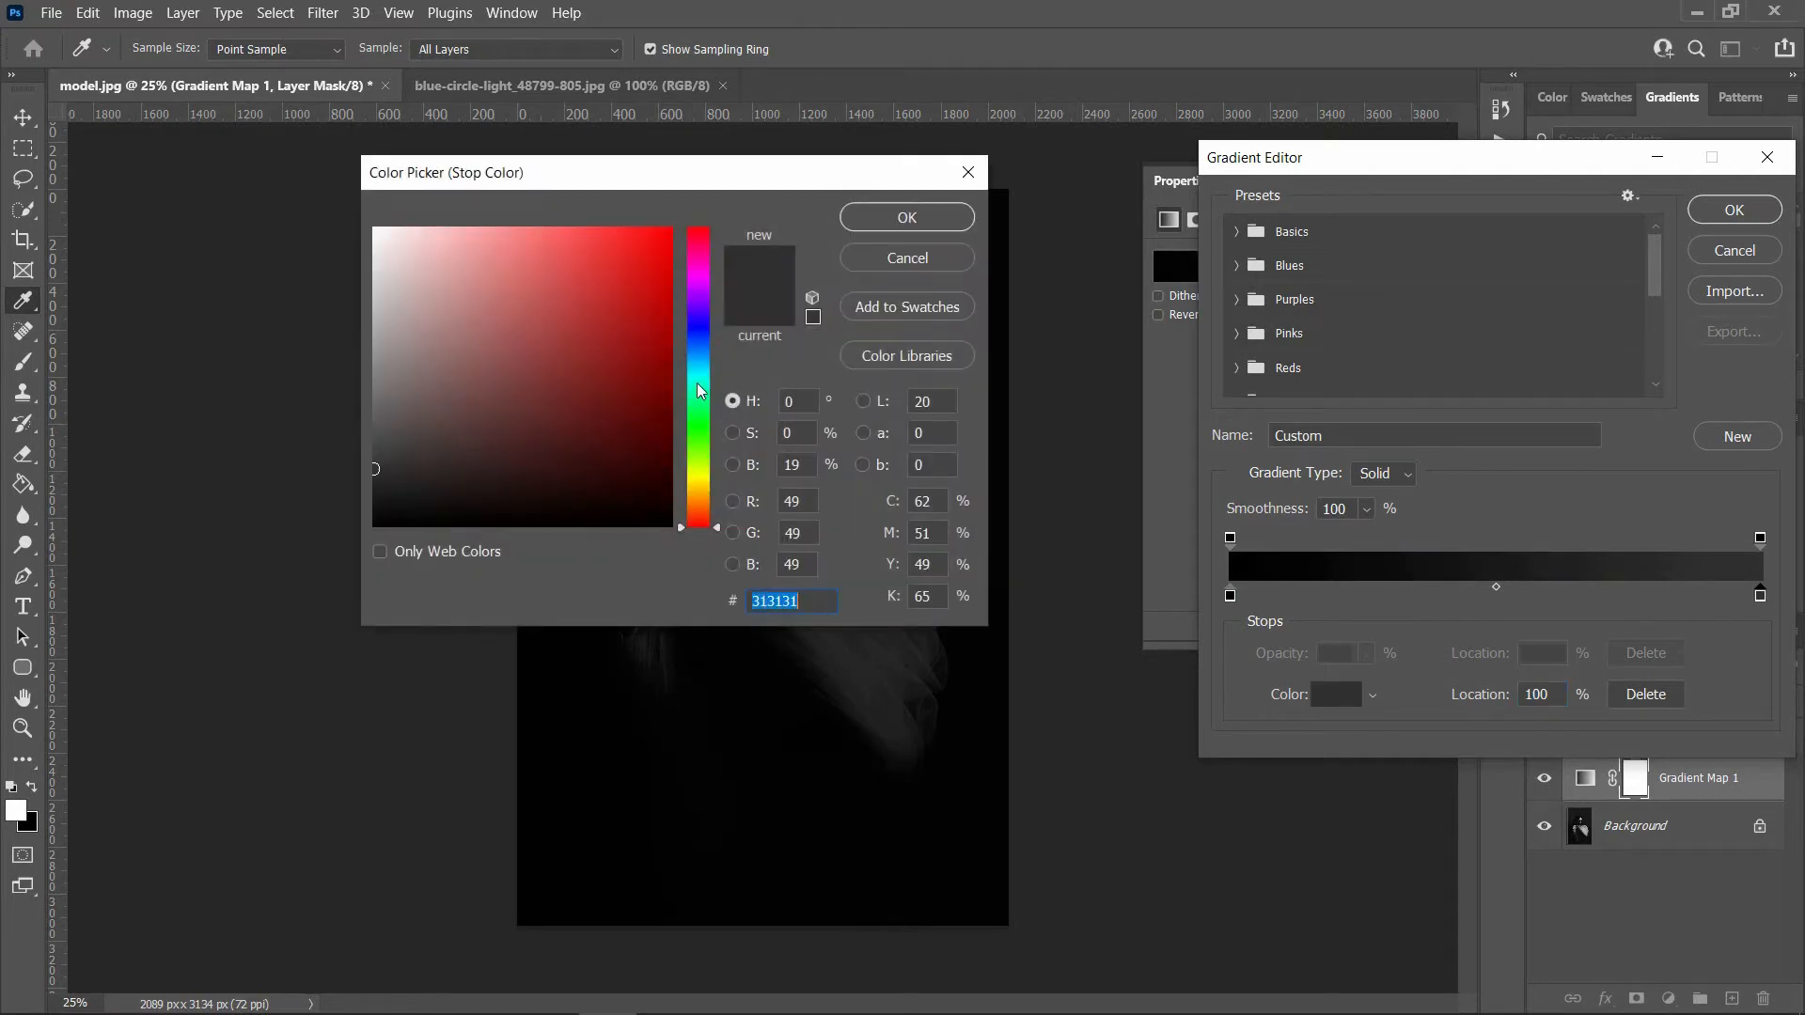
{"action": "type", "text": "41fff8"}
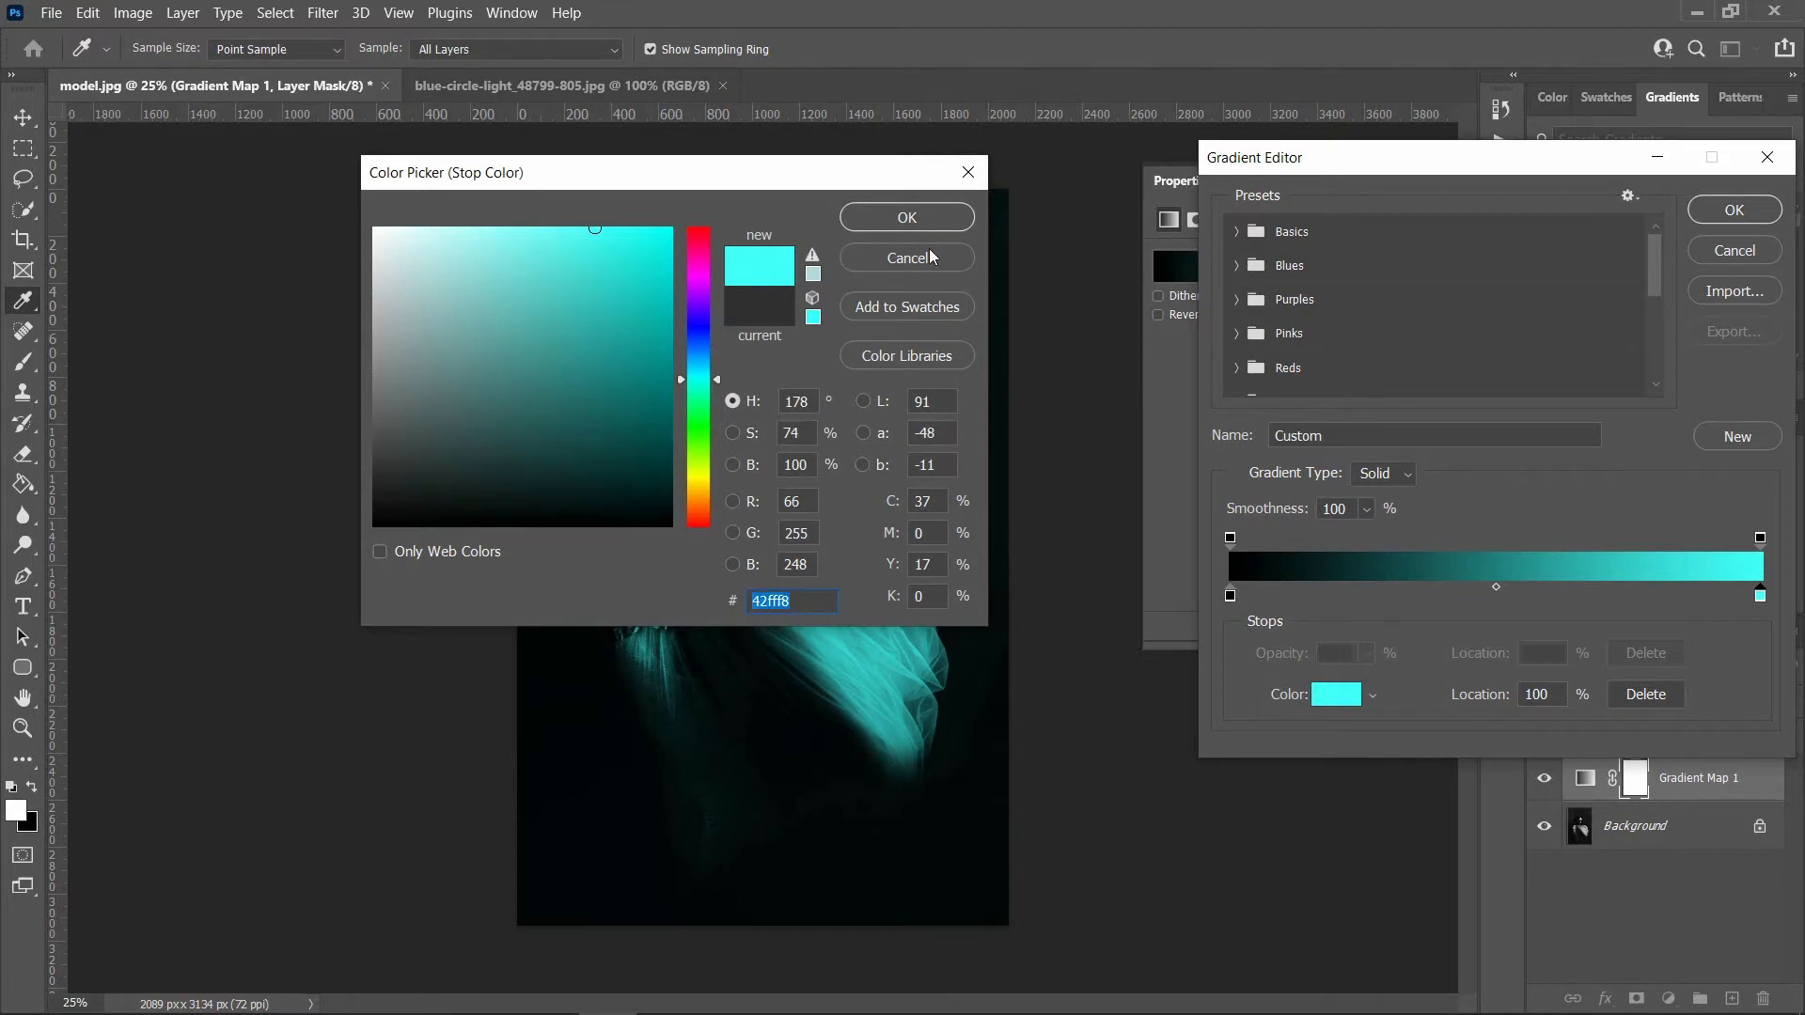
{"action": "left_click", "coordinate": [916, 221]}
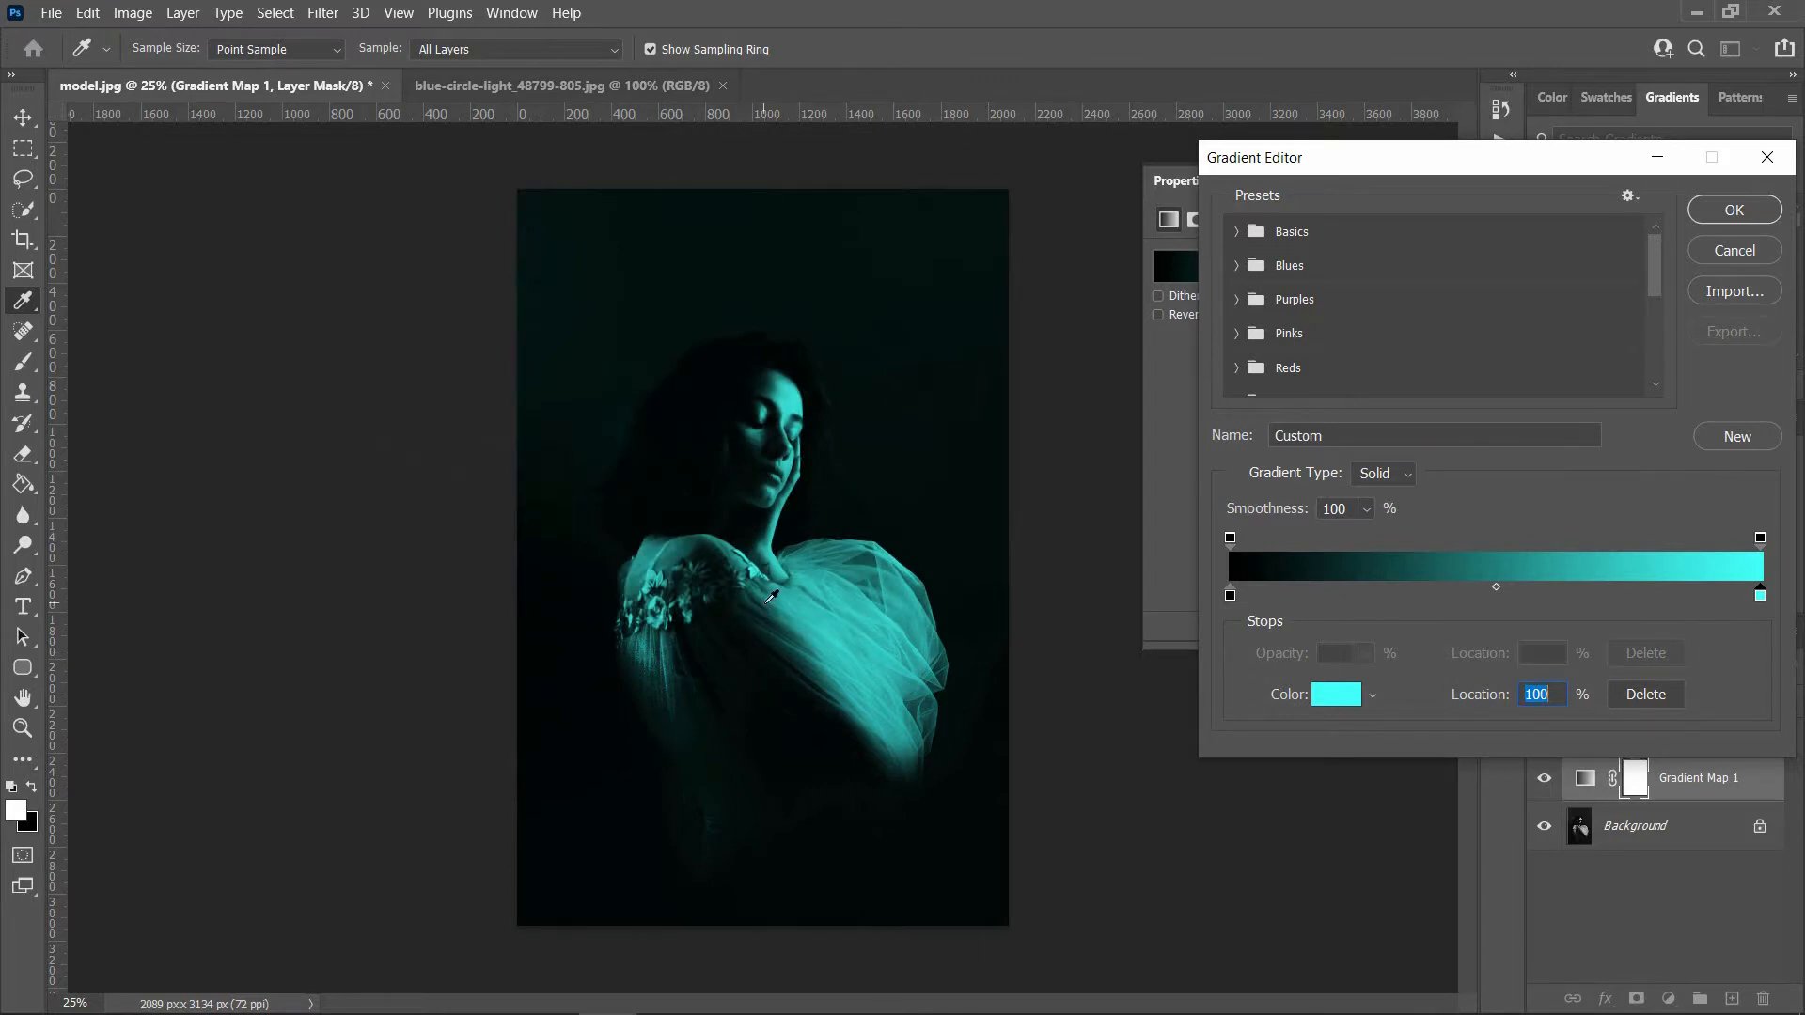
{"action": "left_click", "coordinate": [1732, 211]}
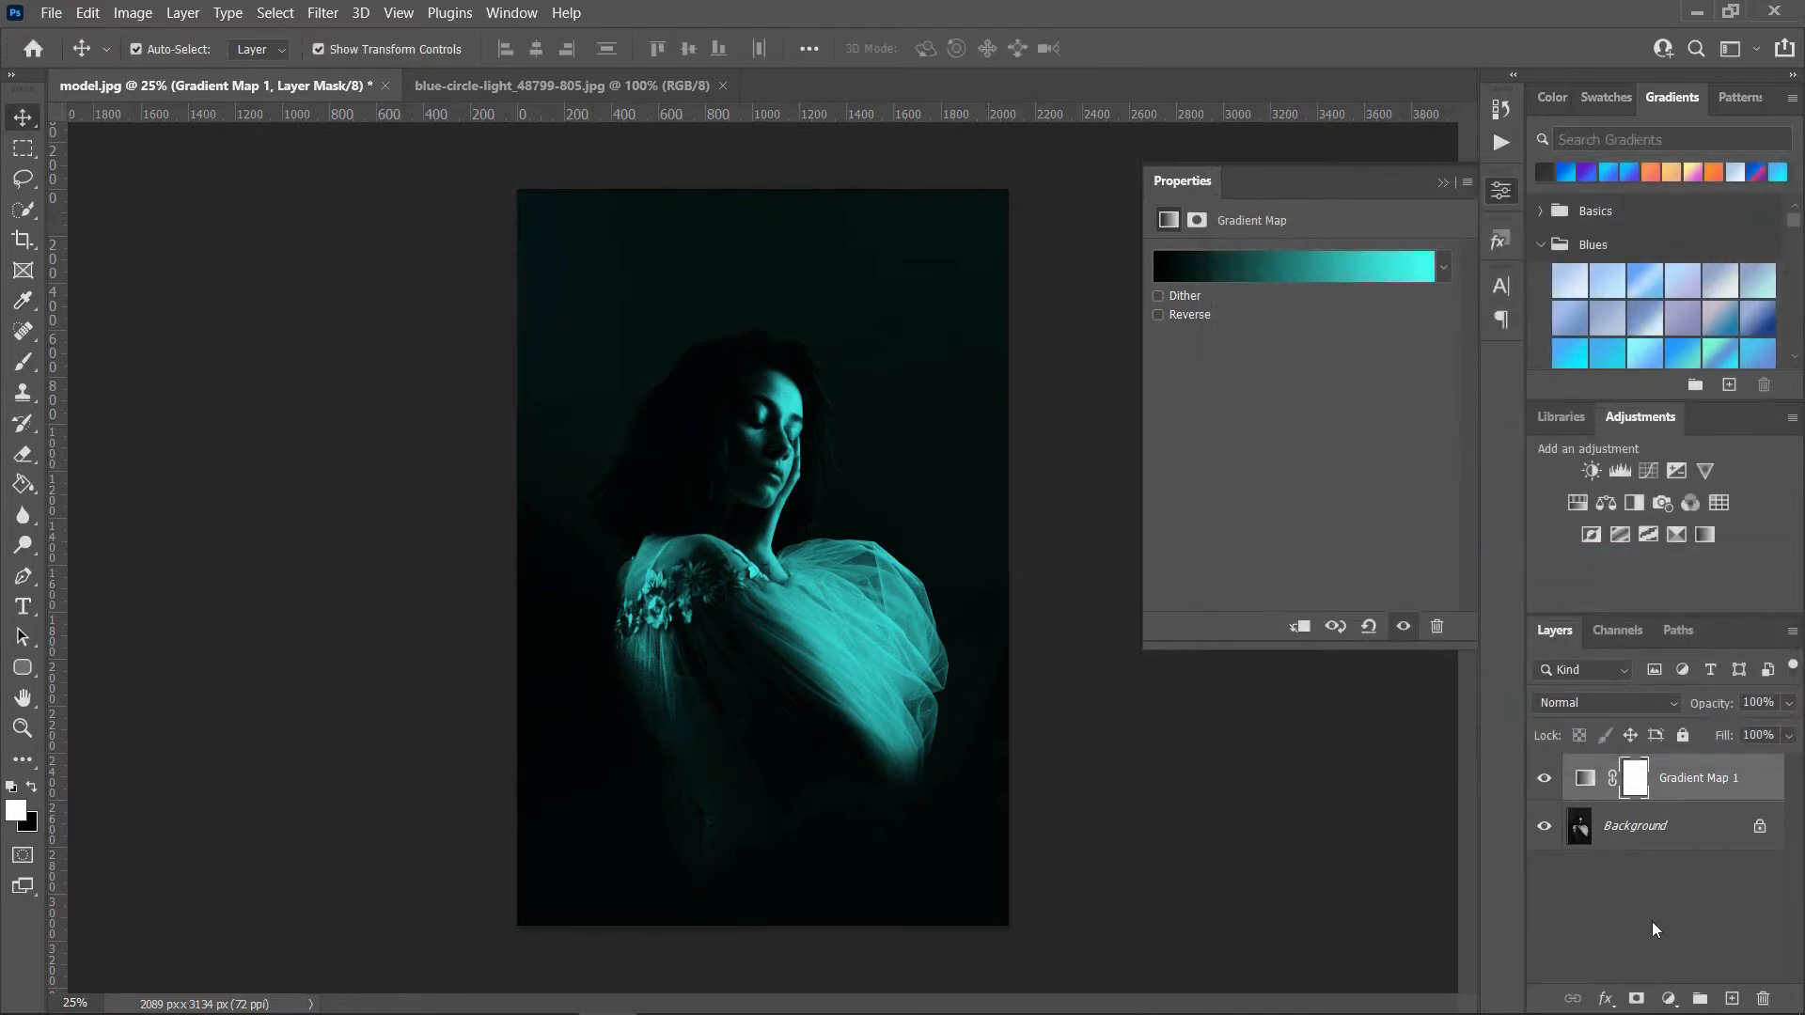
Step: Add a second Gradient Map adjustment layer and set its gradient's starting color stop to black 000000
{"action": "left_click", "coordinate": [1668, 998]}
{"action": "left_click", "coordinate": [1694, 958]}
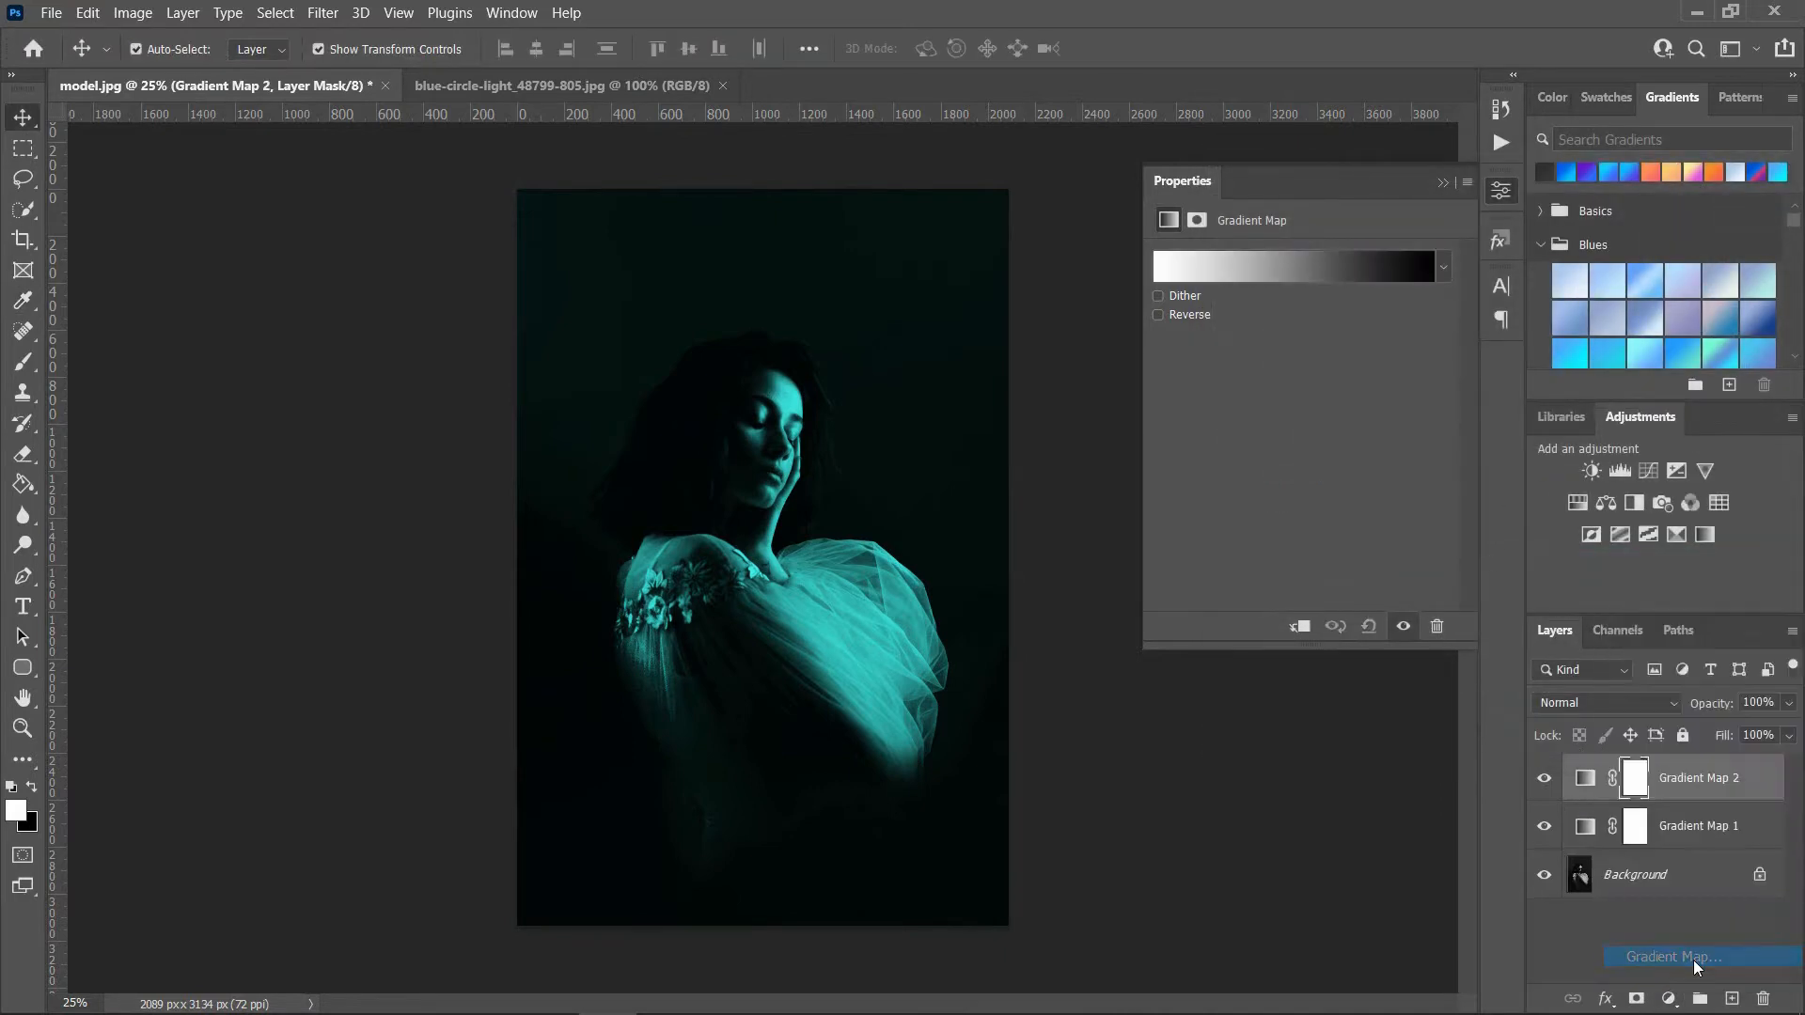
{"action": "left_click", "coordinate": [1307, 269]}
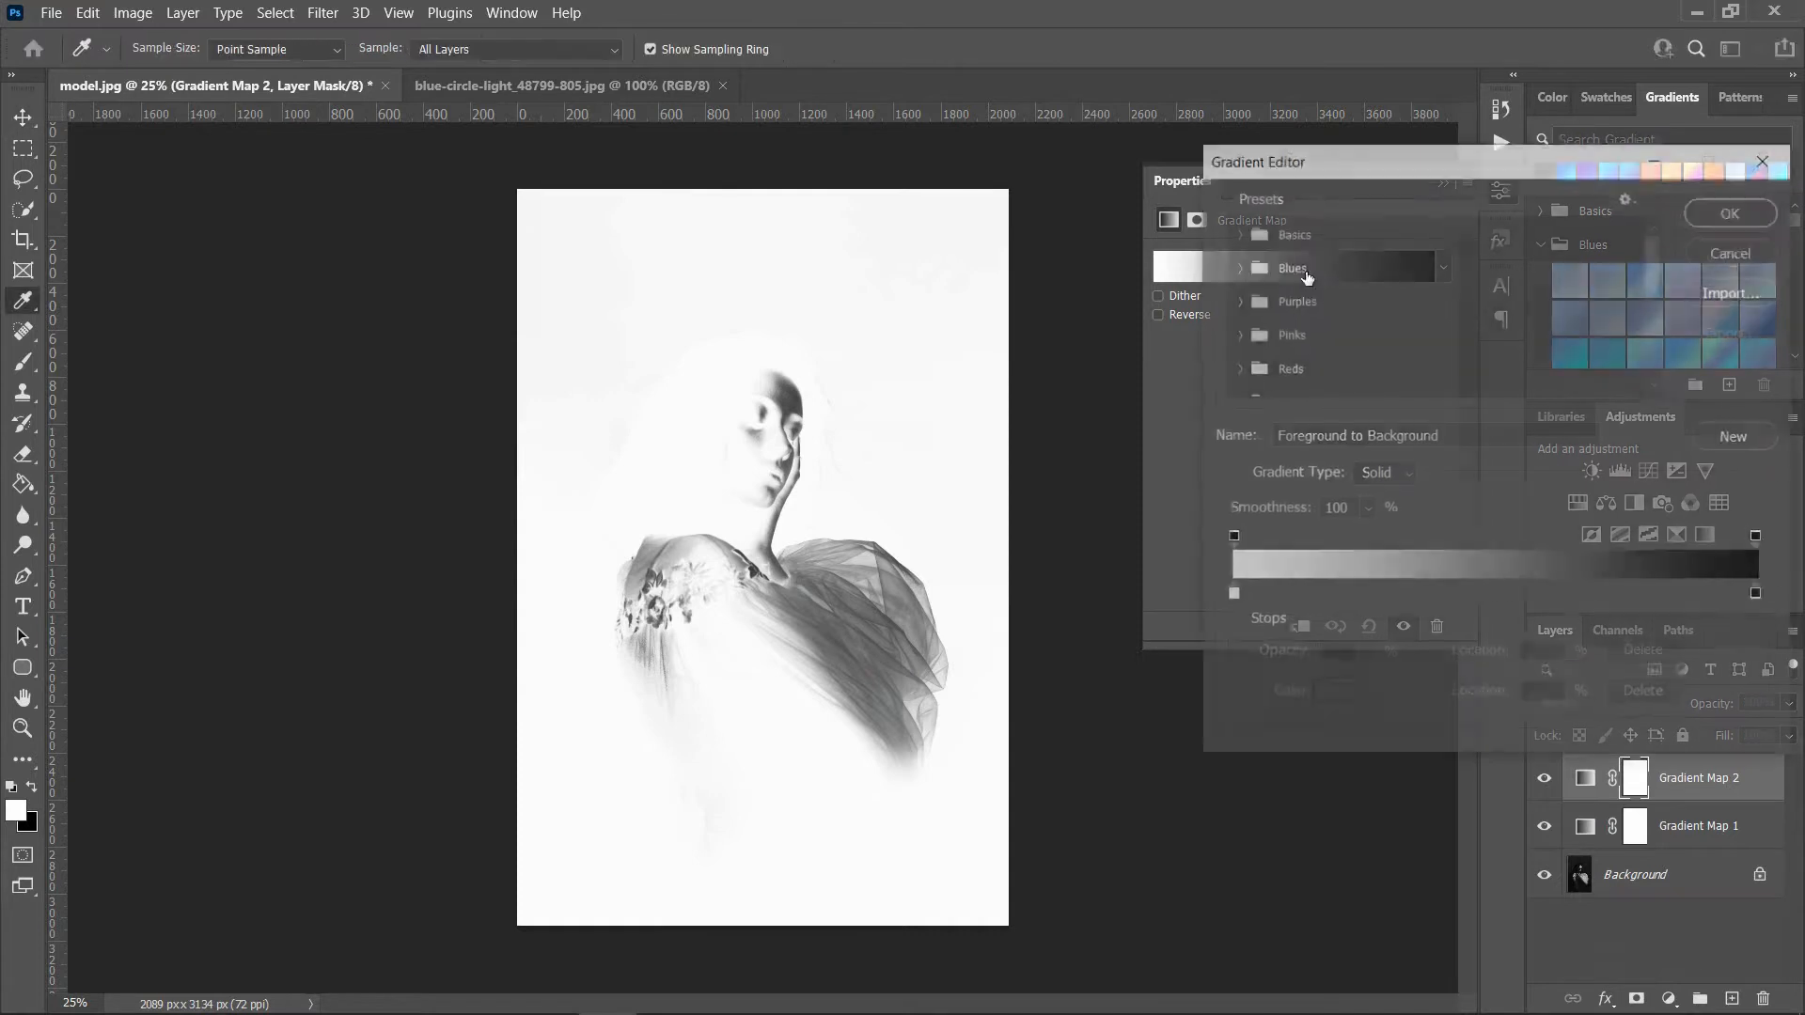
{"action": "double_click", "coordinate": [1226, 593]}
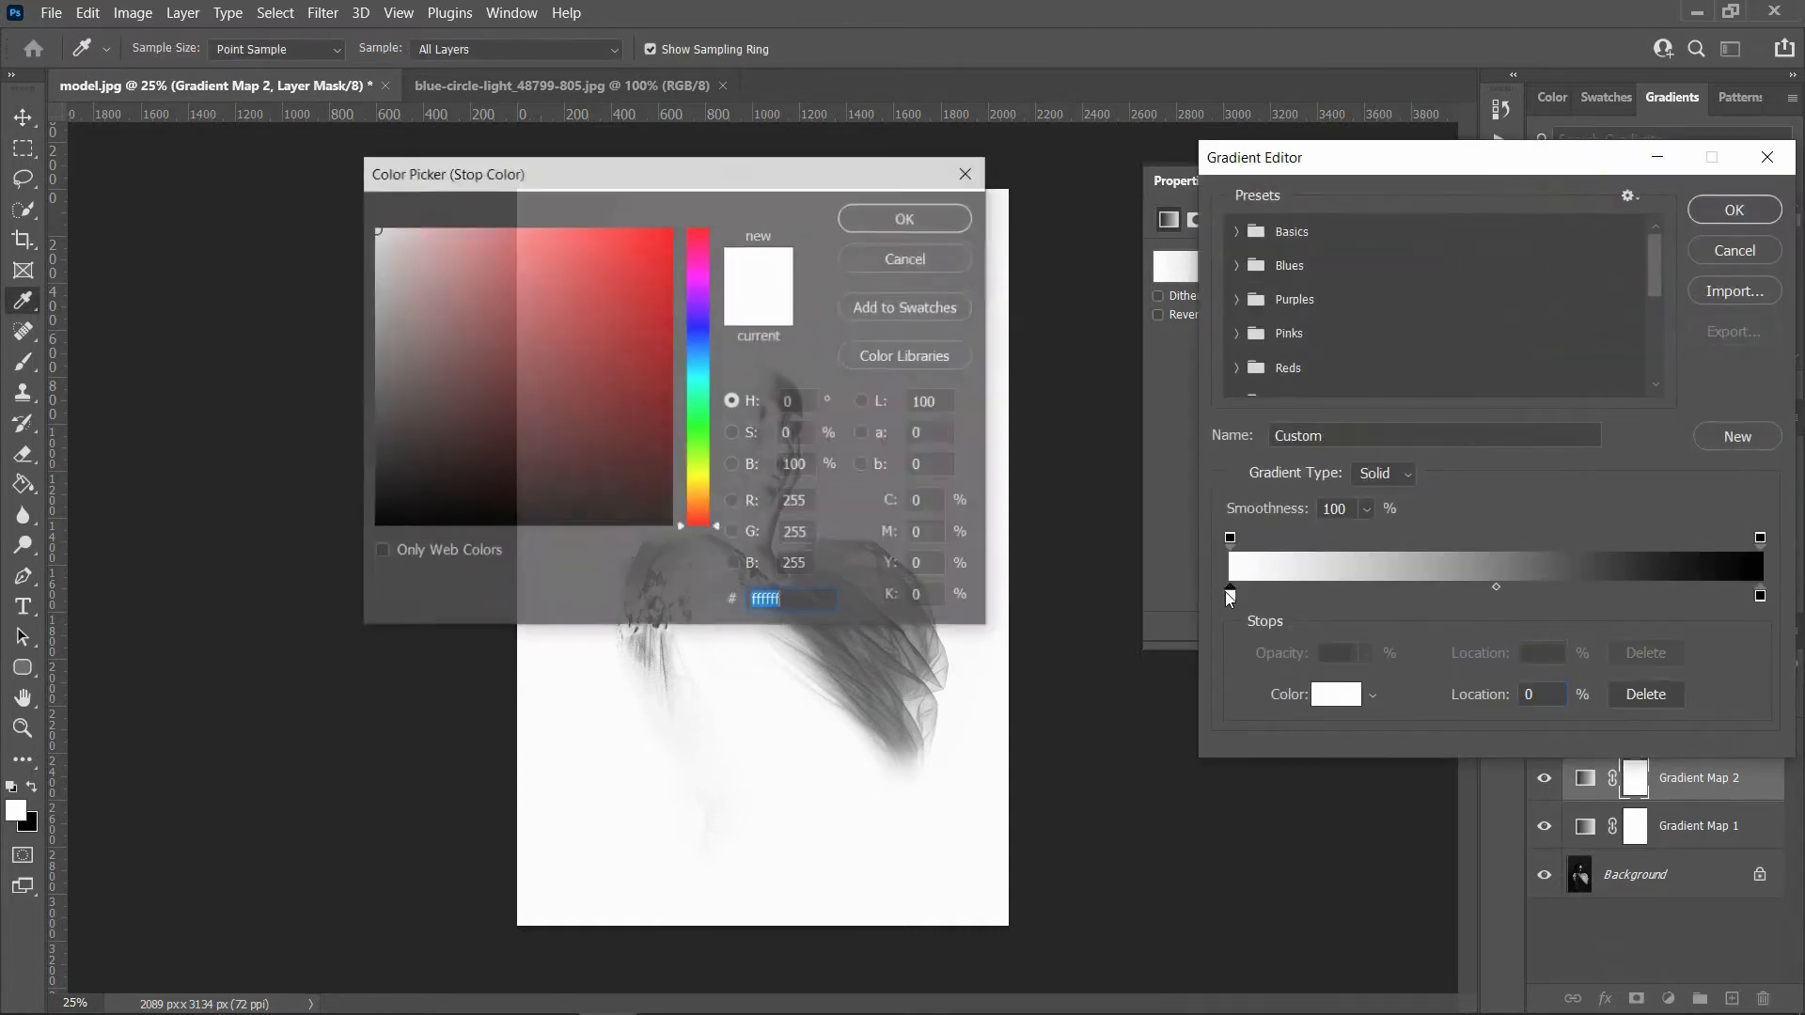
{"action": "type", "text": "000000"}
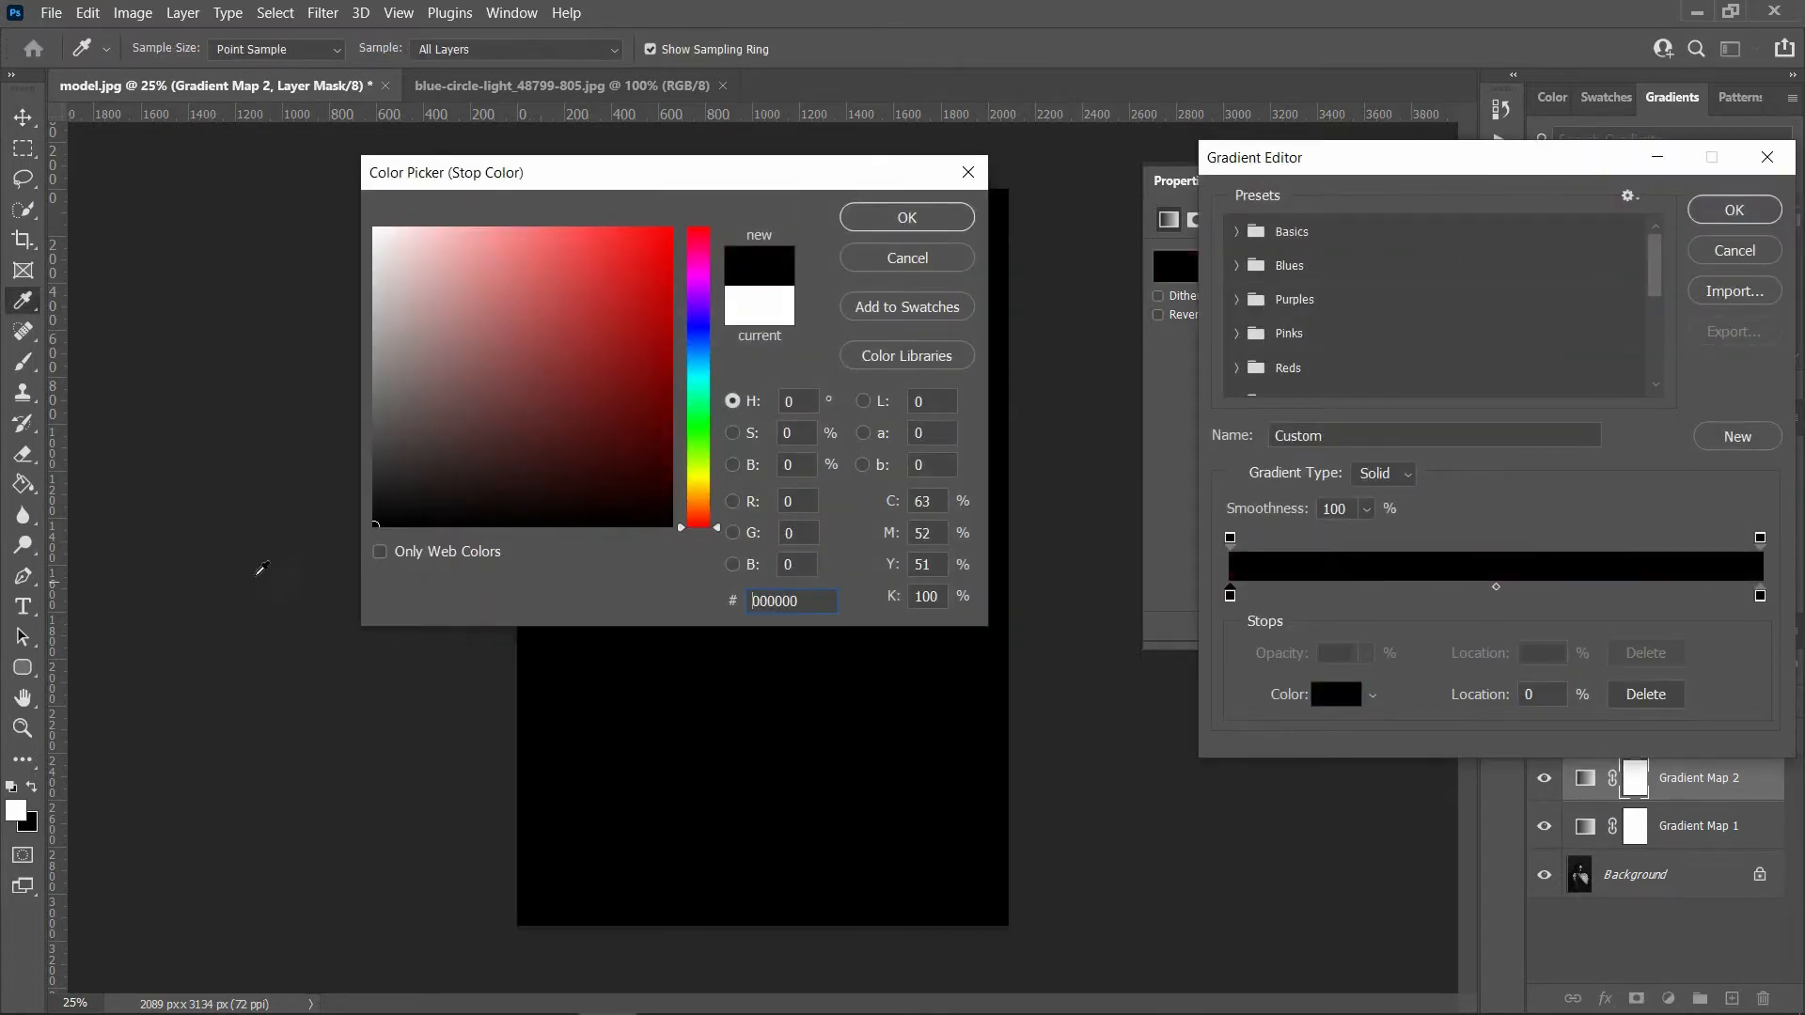
{"action": "left_click", "coordinate": [858, 220]}
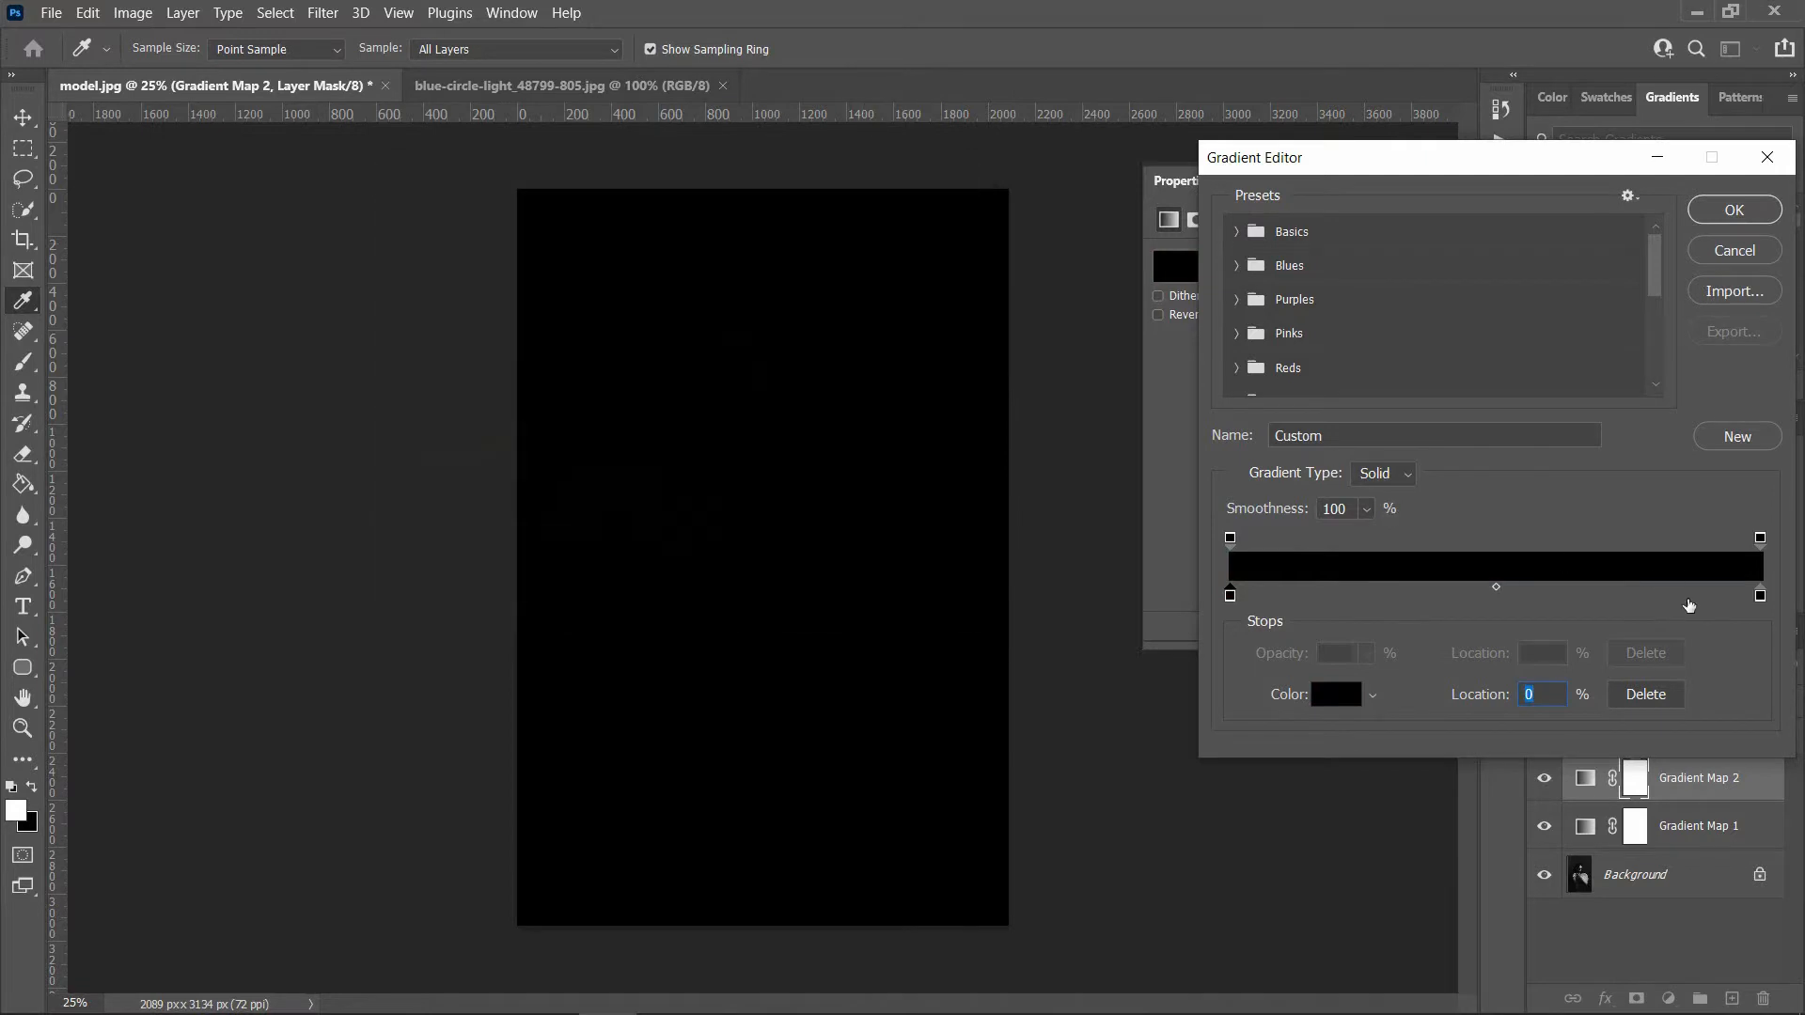
Step: Set the second gradient's end color stop to red ff2d2d and accept the black-to-red gradient
{"action": "double_click", "coordinate": [1761, 598]}
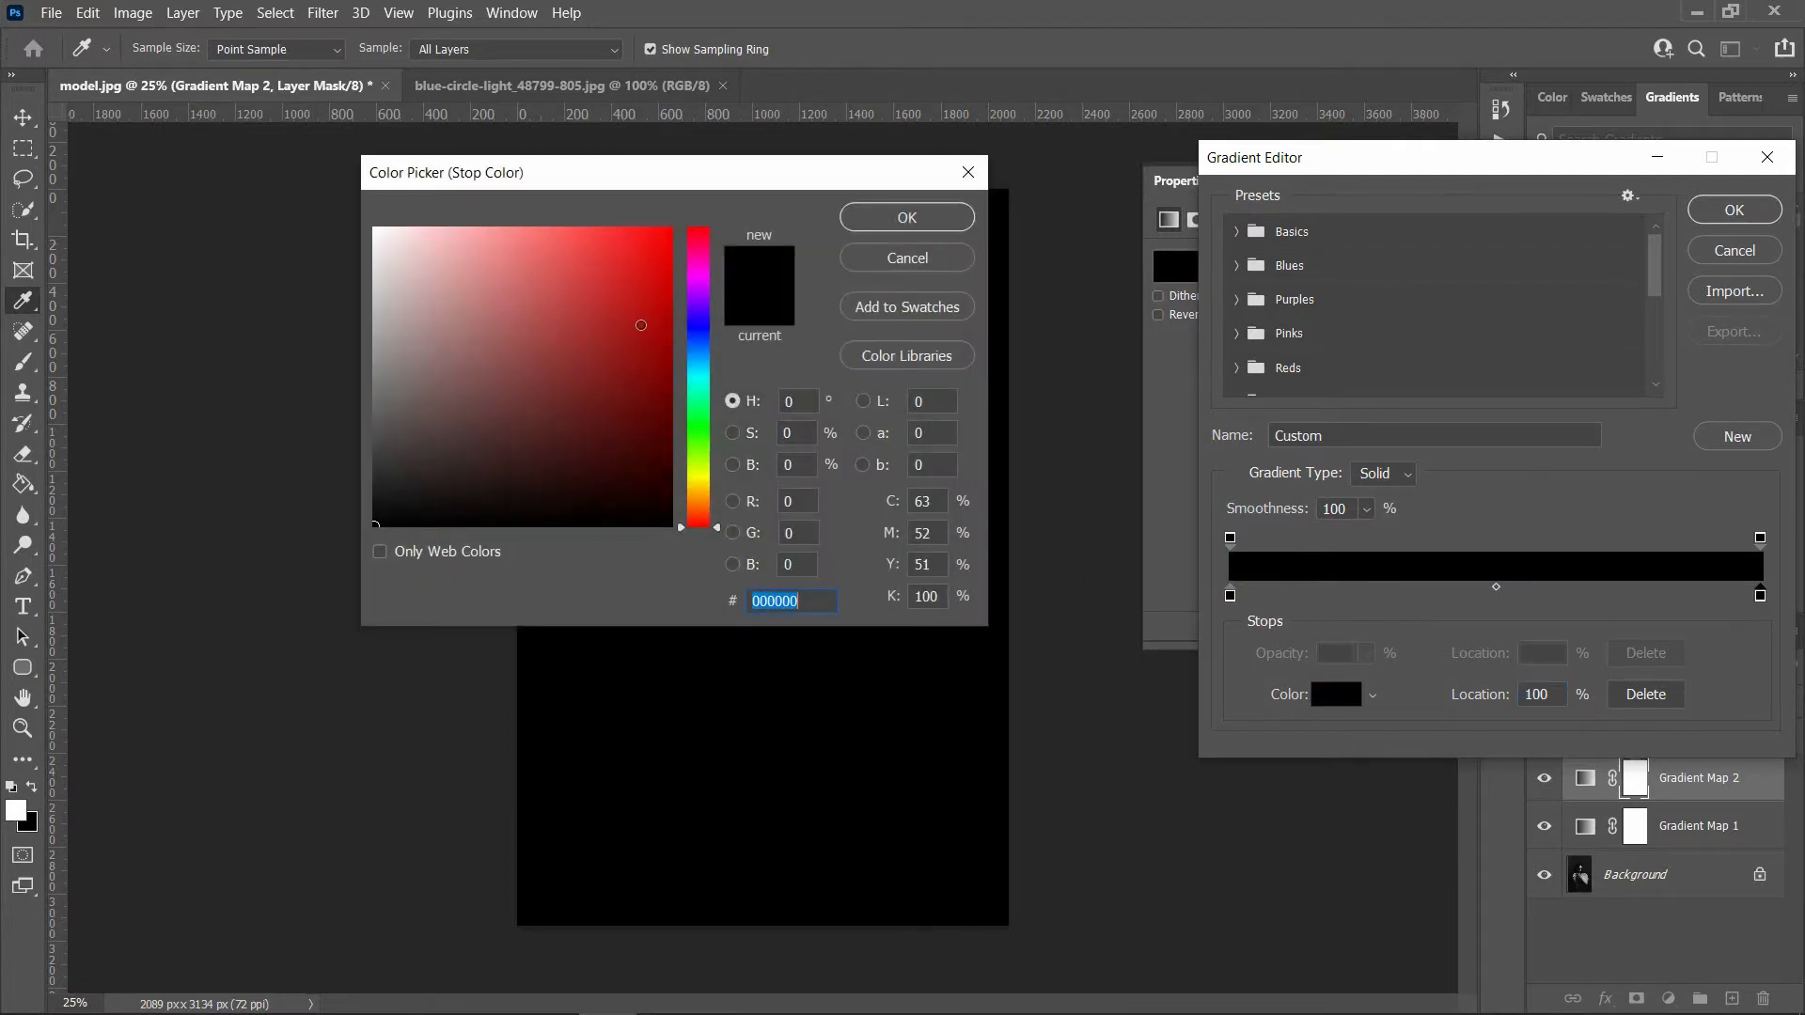
{"action": "left_click_drag", "start_coordinate": [641, 325], "coordinate": [619, 151]}
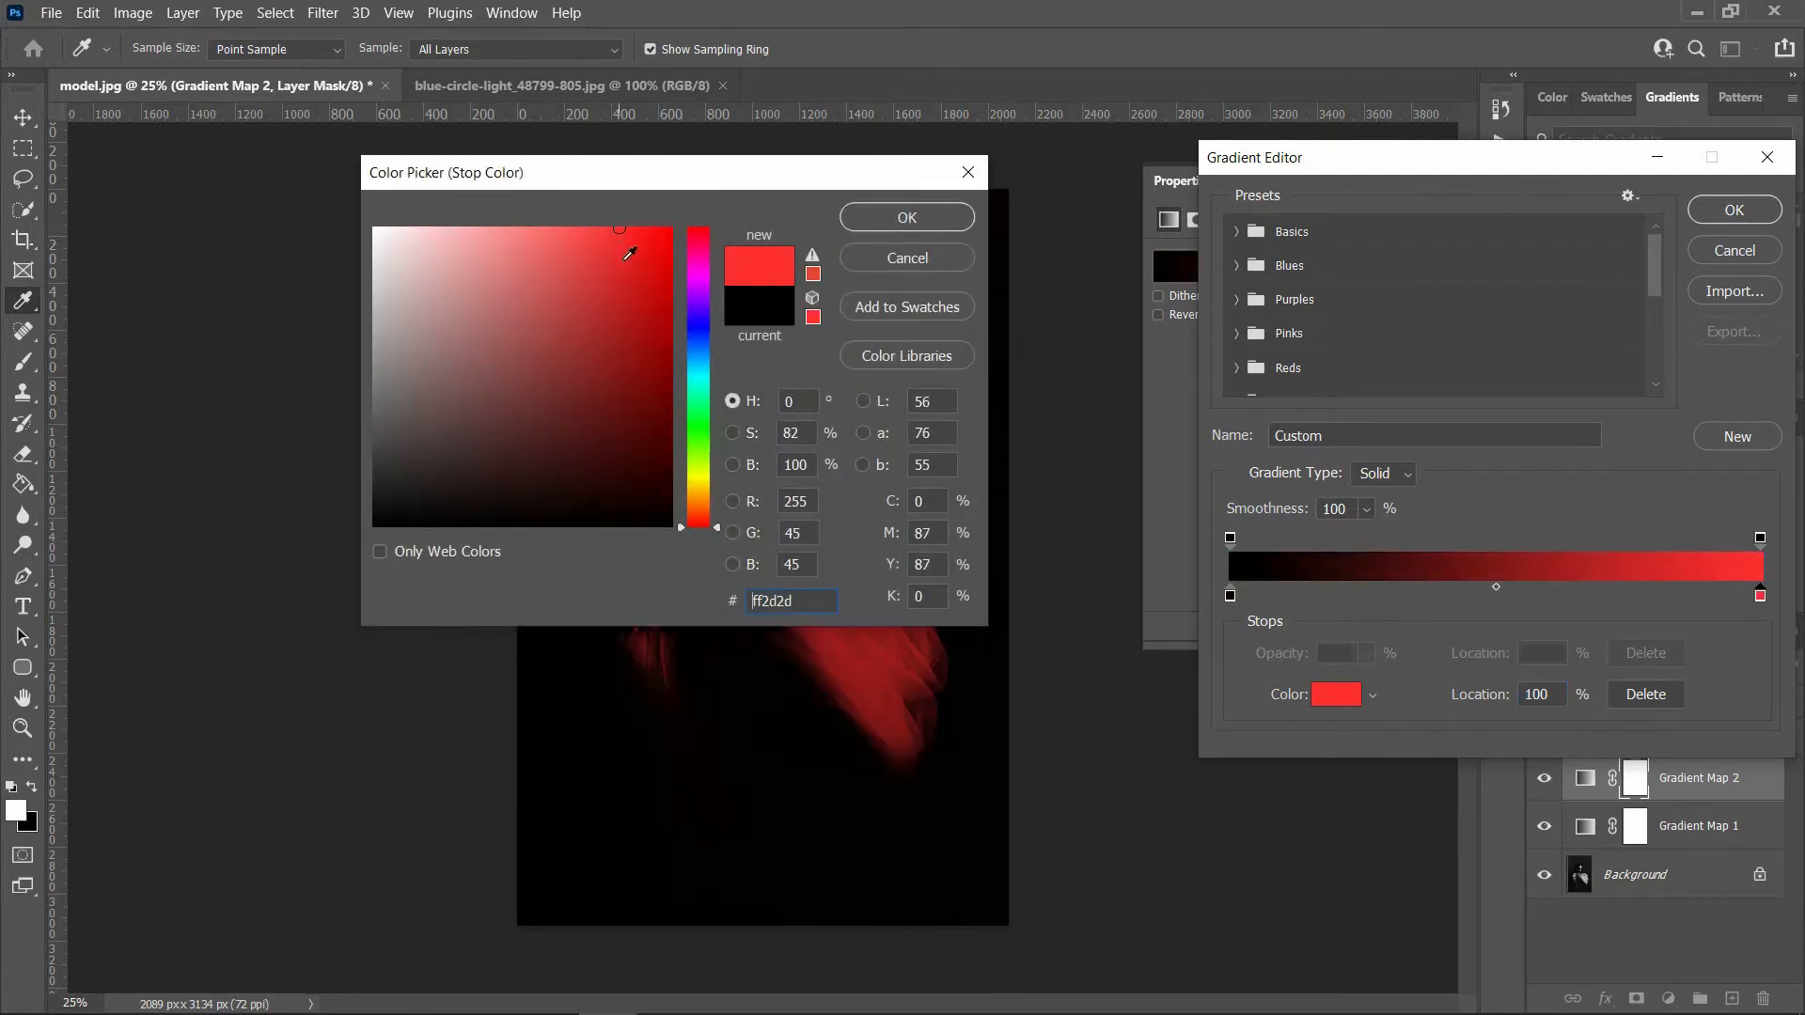
{"action": "left_click", "coordinate": [855, 220]}
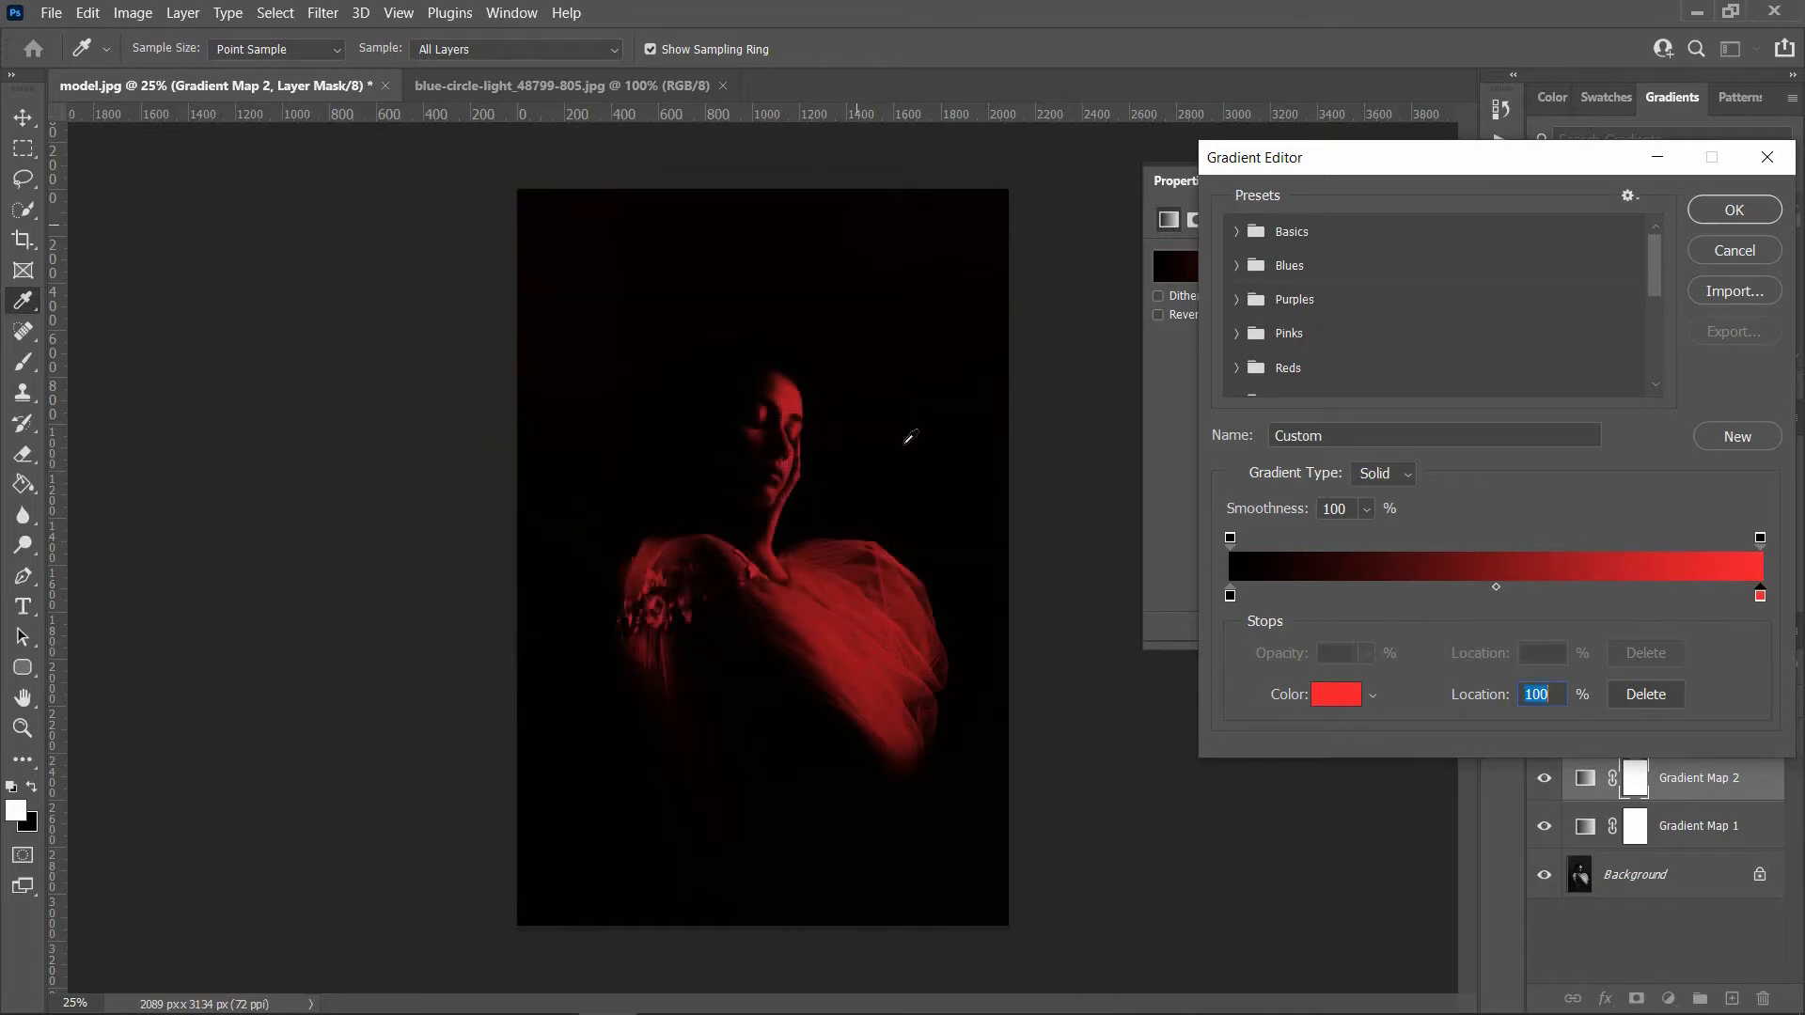
{"action": "left_click", "coordinate": [1725, 216]}
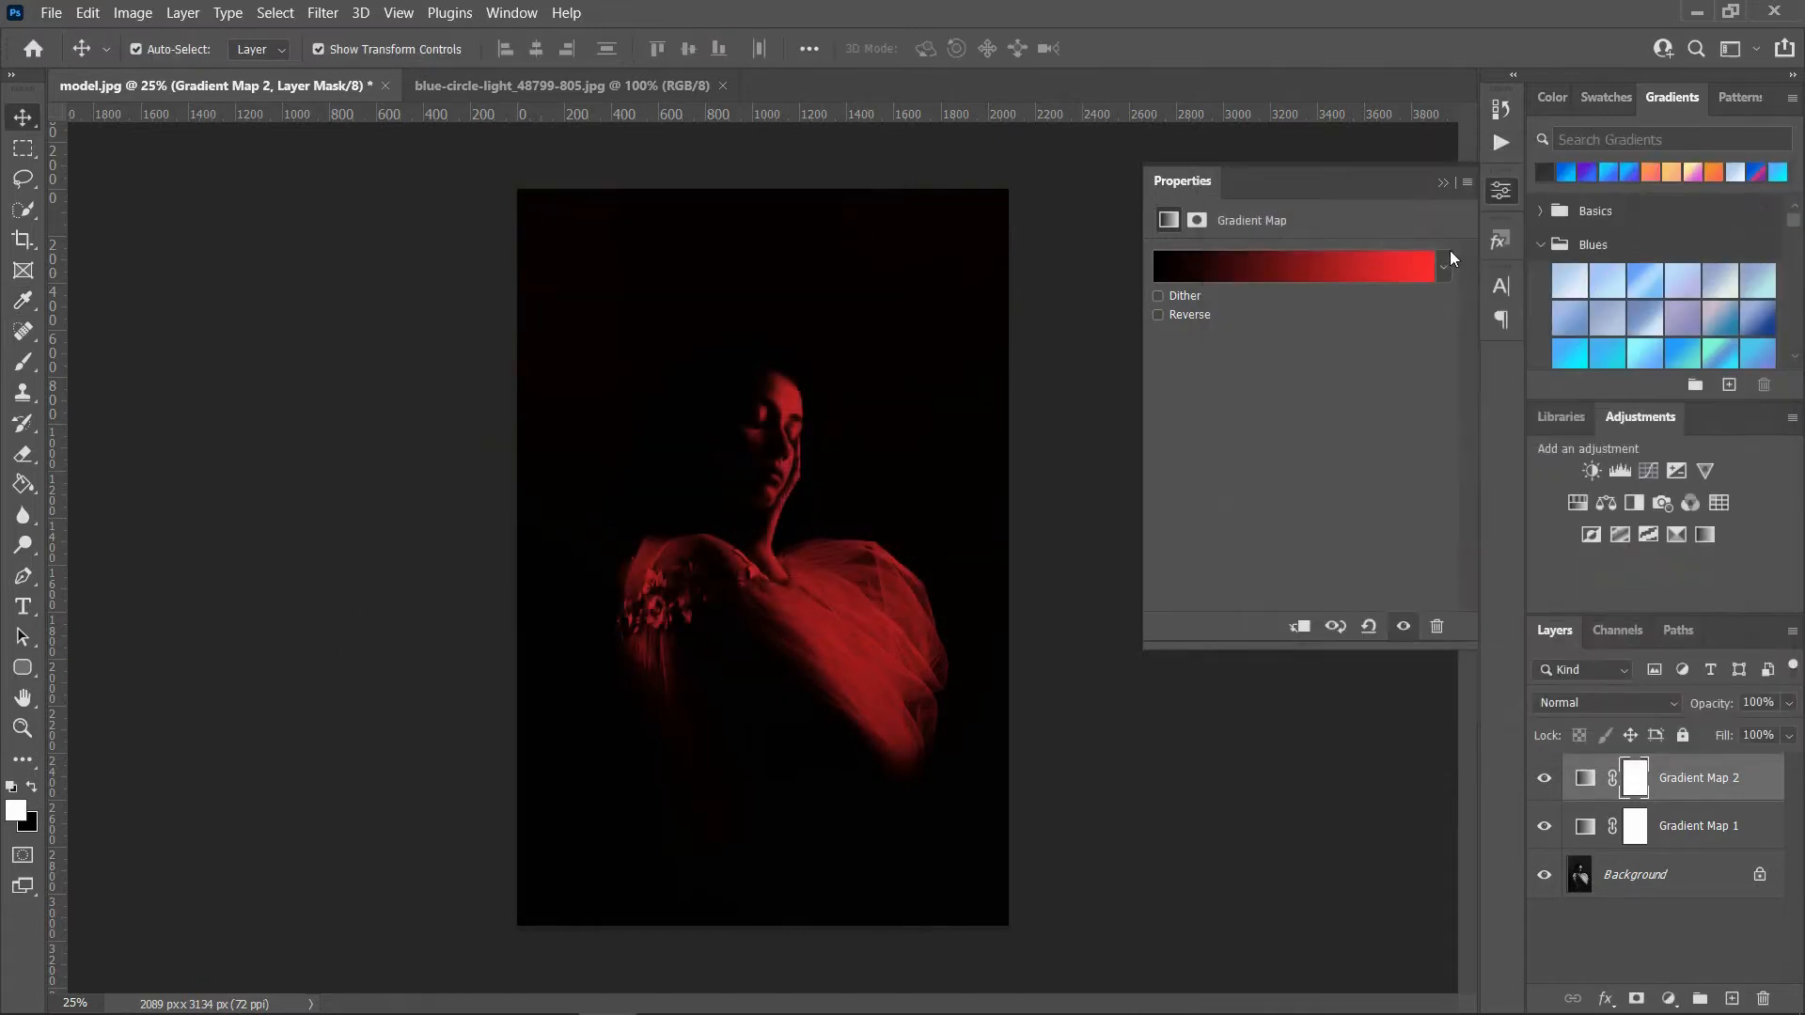
Step: Invert the Gradient Map 2 layer mask to black and activate the Brush tool
{"action": "left_click", "coordinate": [1436, 184]}
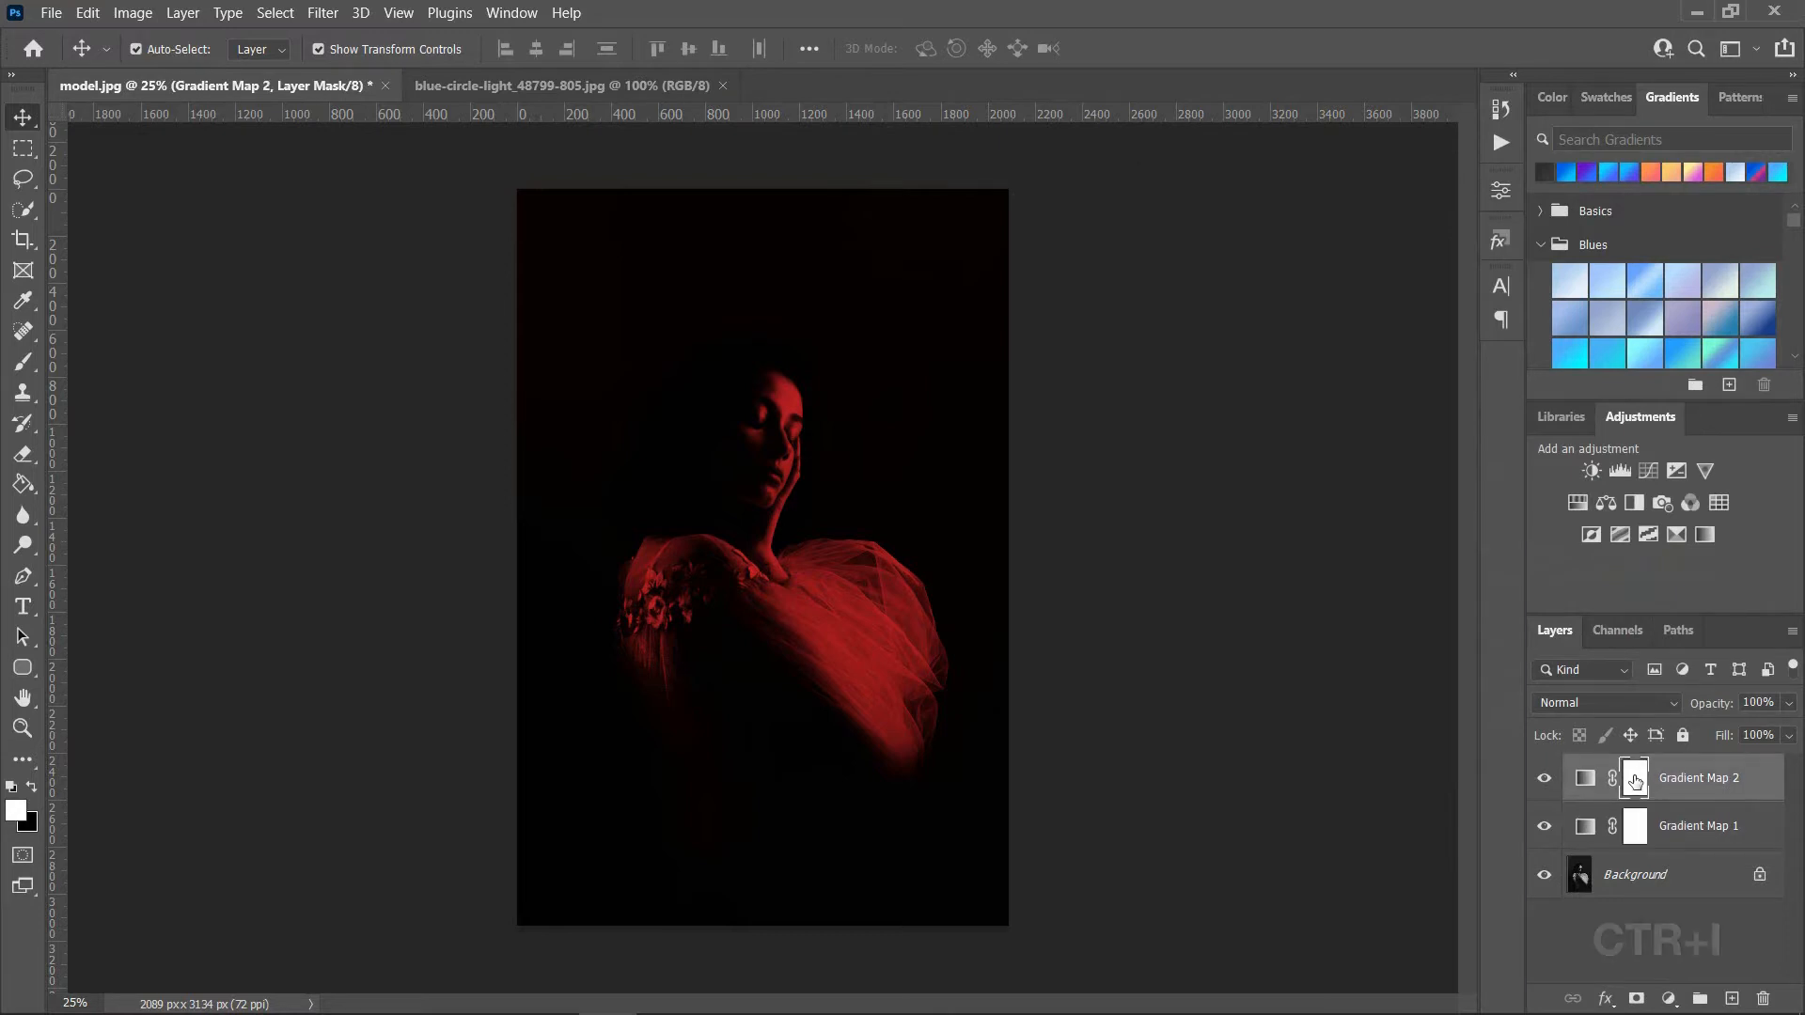
{"action": "key", "text": "ctrl+i"}
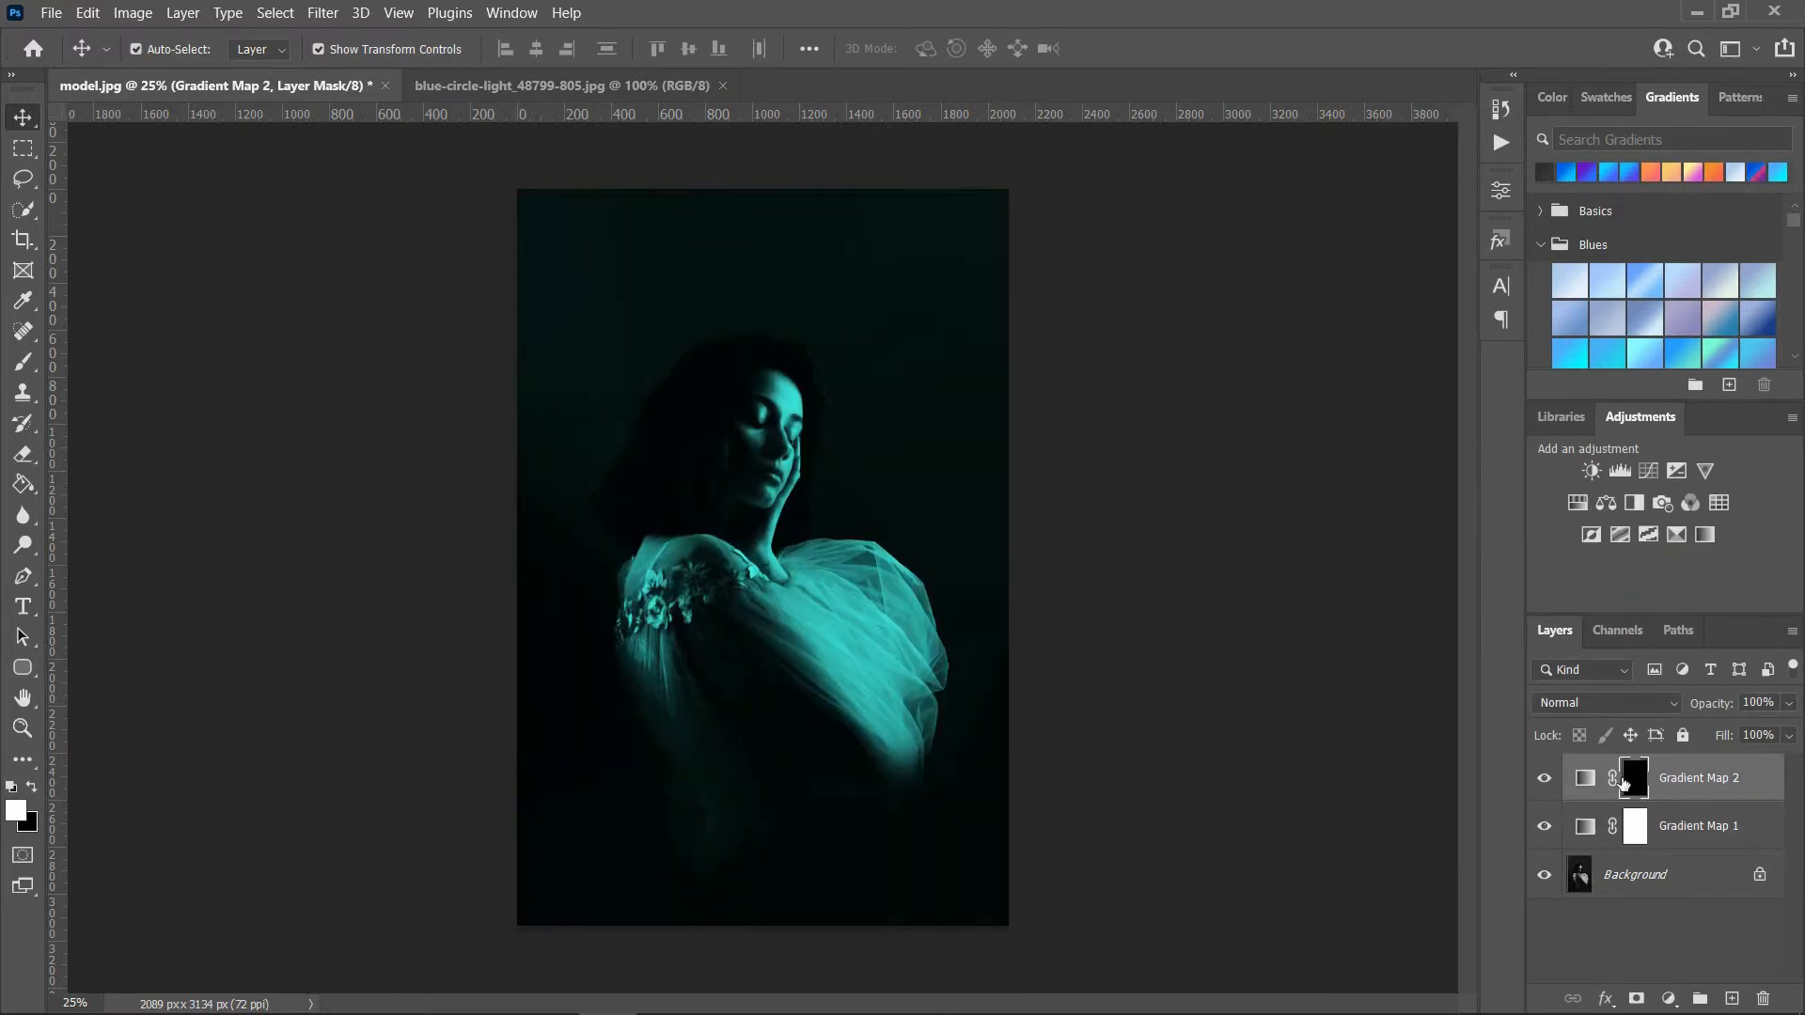
{"action": "left_click", "coordinate": [21, 344]}
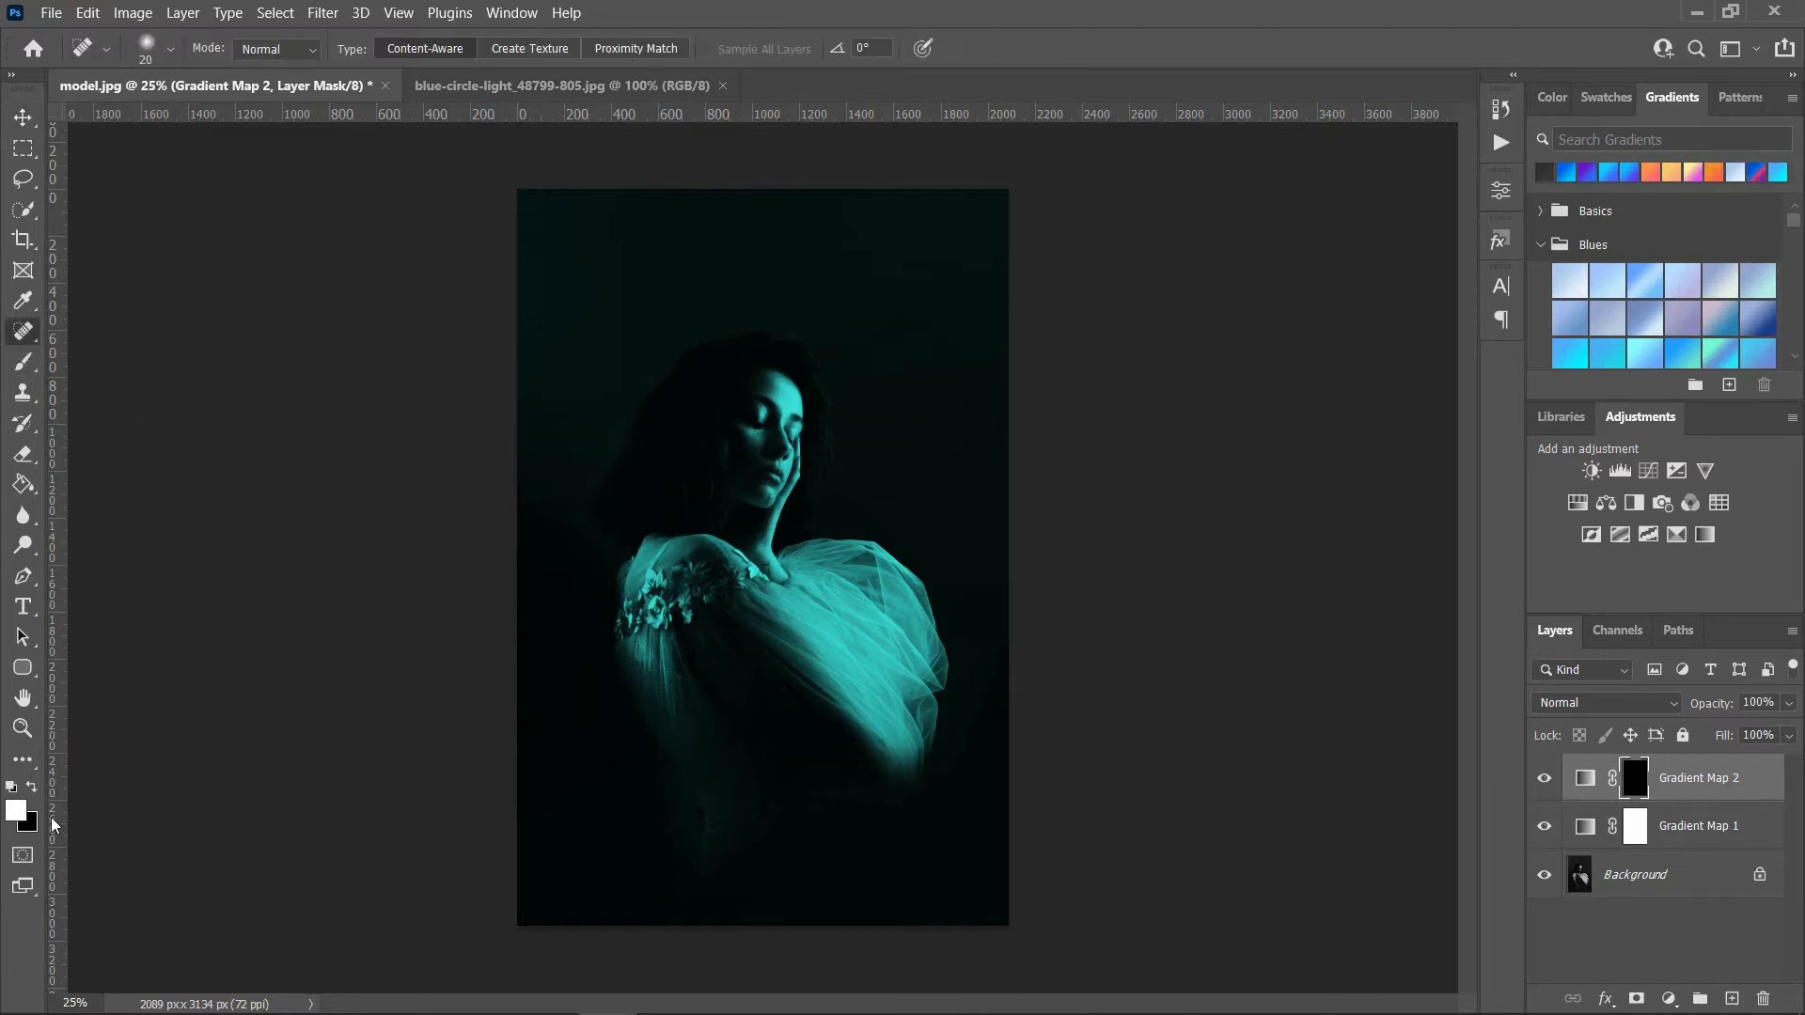
{"action": "left_click", "coordinate": [28, 376]}
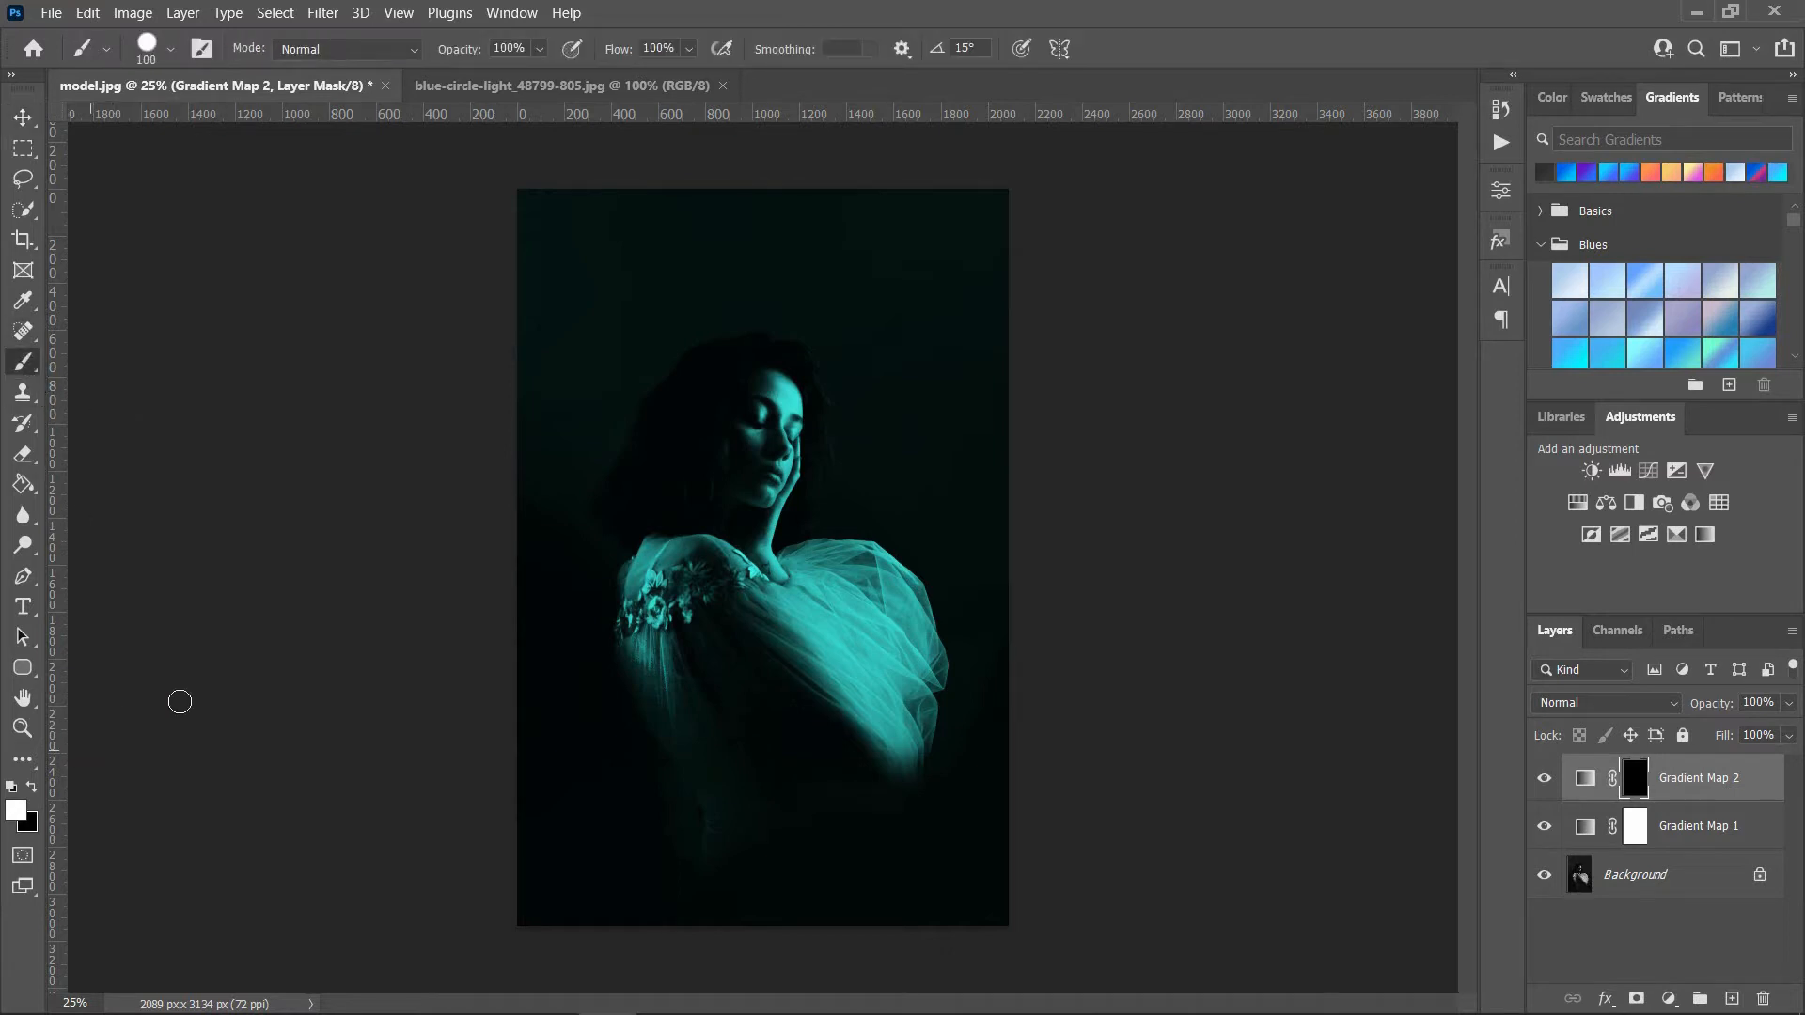
Step: Configure a soft white brush with 0% hardness, 400 px size and 20% flow for painting on the mask
{"action": "left_click_drag", "start_coordinate": [799, 481], "coordinate": [725, 492]}
{"action": "key", "text": "ctrl+z"}
{"action": "right_click", "coordinate": [745, 447]}
{"action": "left_click_drag", "start_coordinate": [935, 562], "coordinate": [863, 564]}
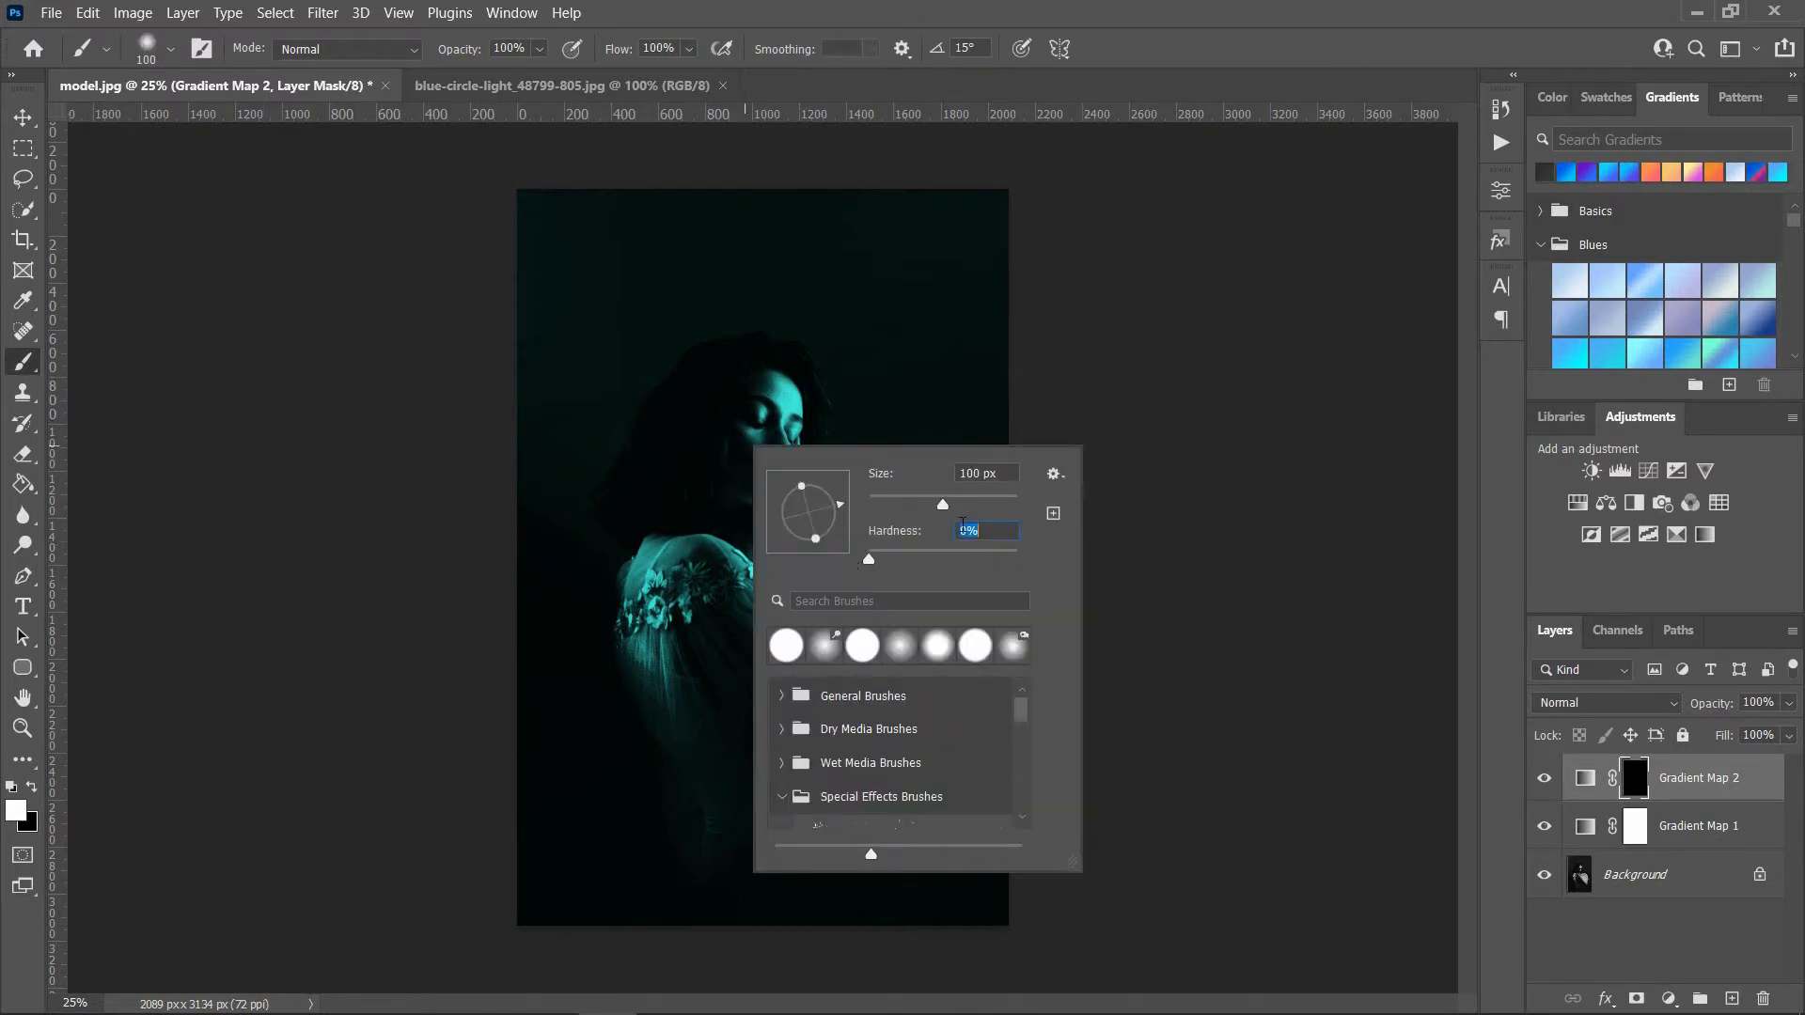
{"action": "left_click", "coordinate": [965, 507]}
{"action": "left_click", "coordinate": [995, 272]}
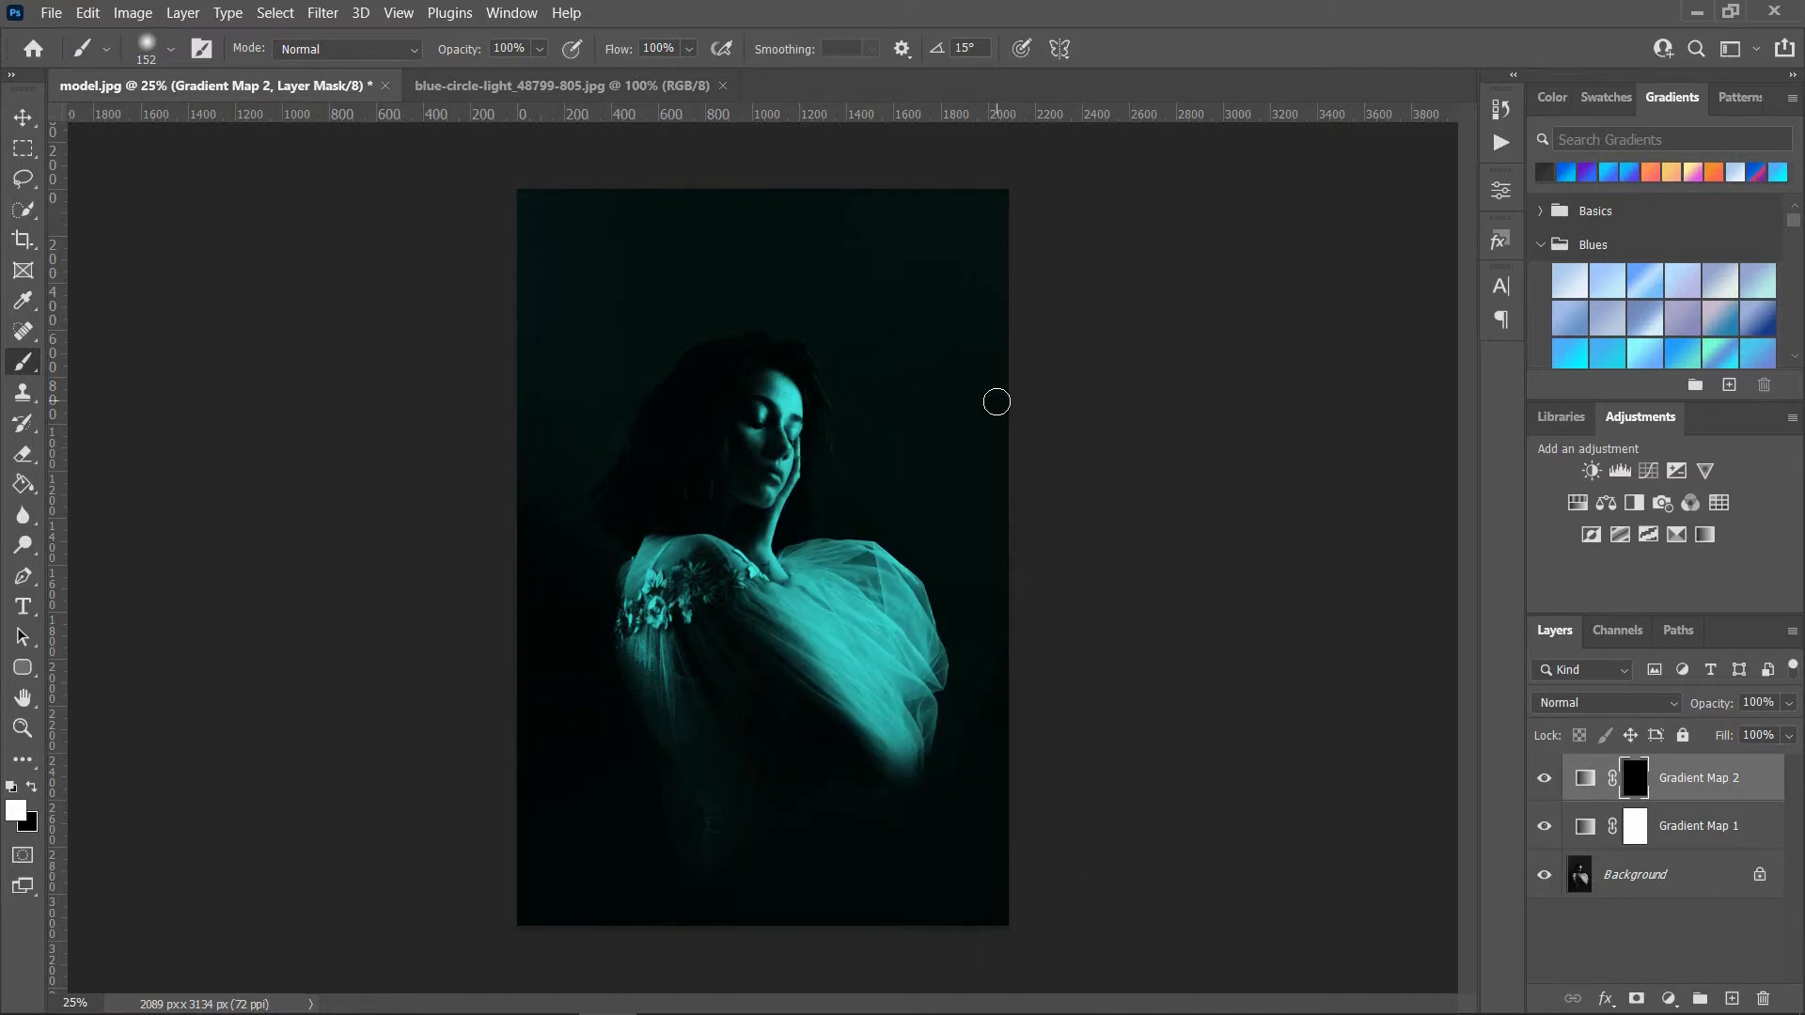
{"action": "key", "text": "bracketright"}
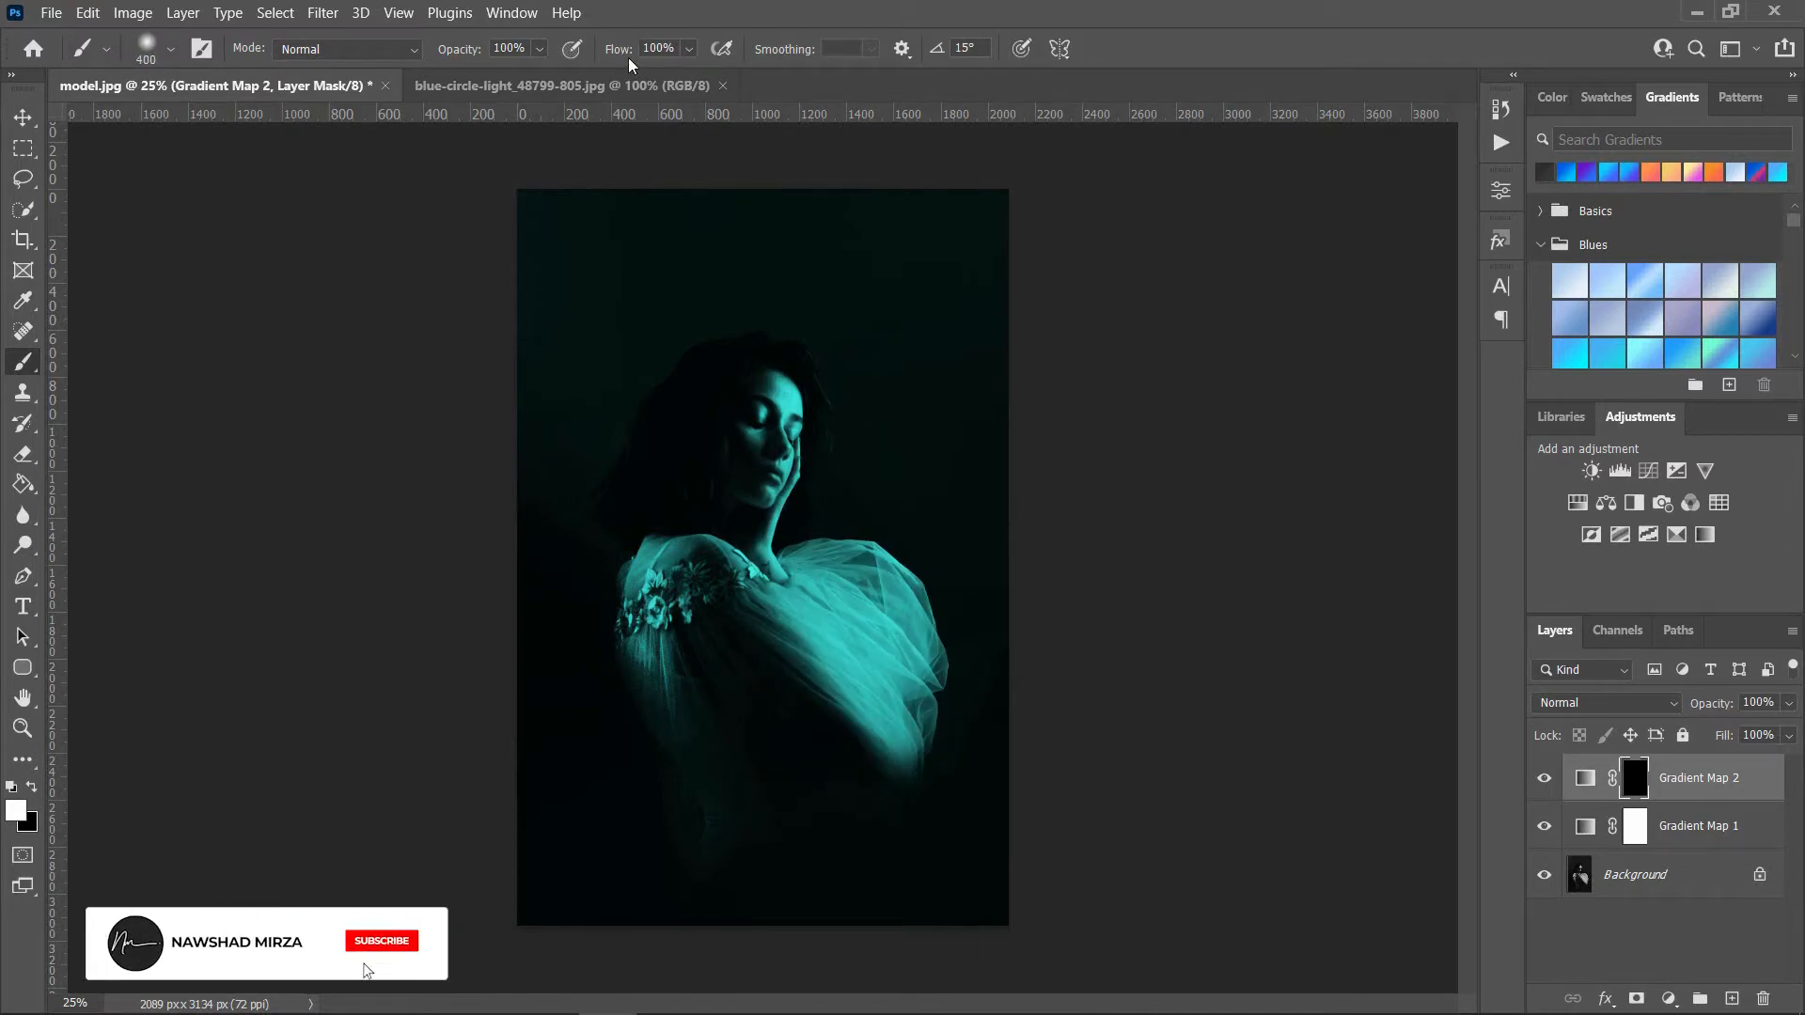
{"action": "left_click", "coordinate": [622, 53]}
{"action": "type", "text": "20"}
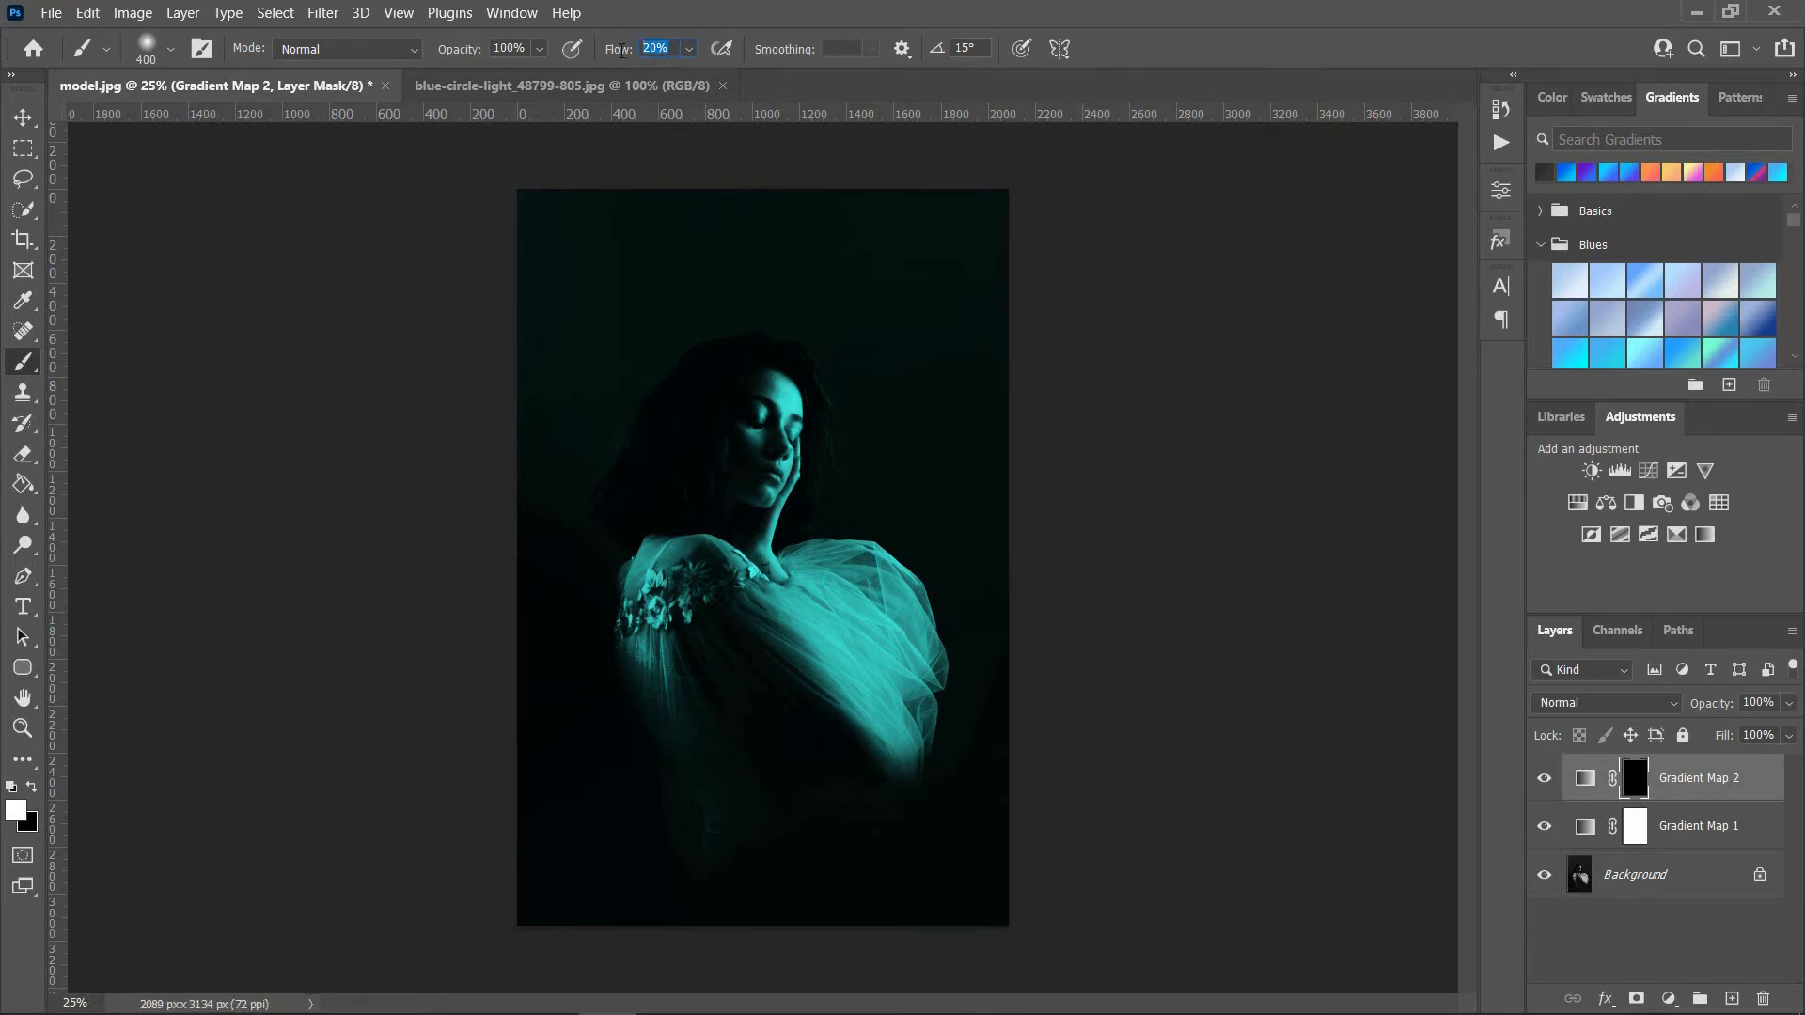
Step: Paint white on the Gradient Map 2 mask with a 200 px brush over the face's right side, the hand and the upper dress
{"action": "left_click", "coordinate": [802, 437], "text": "ctrl"}
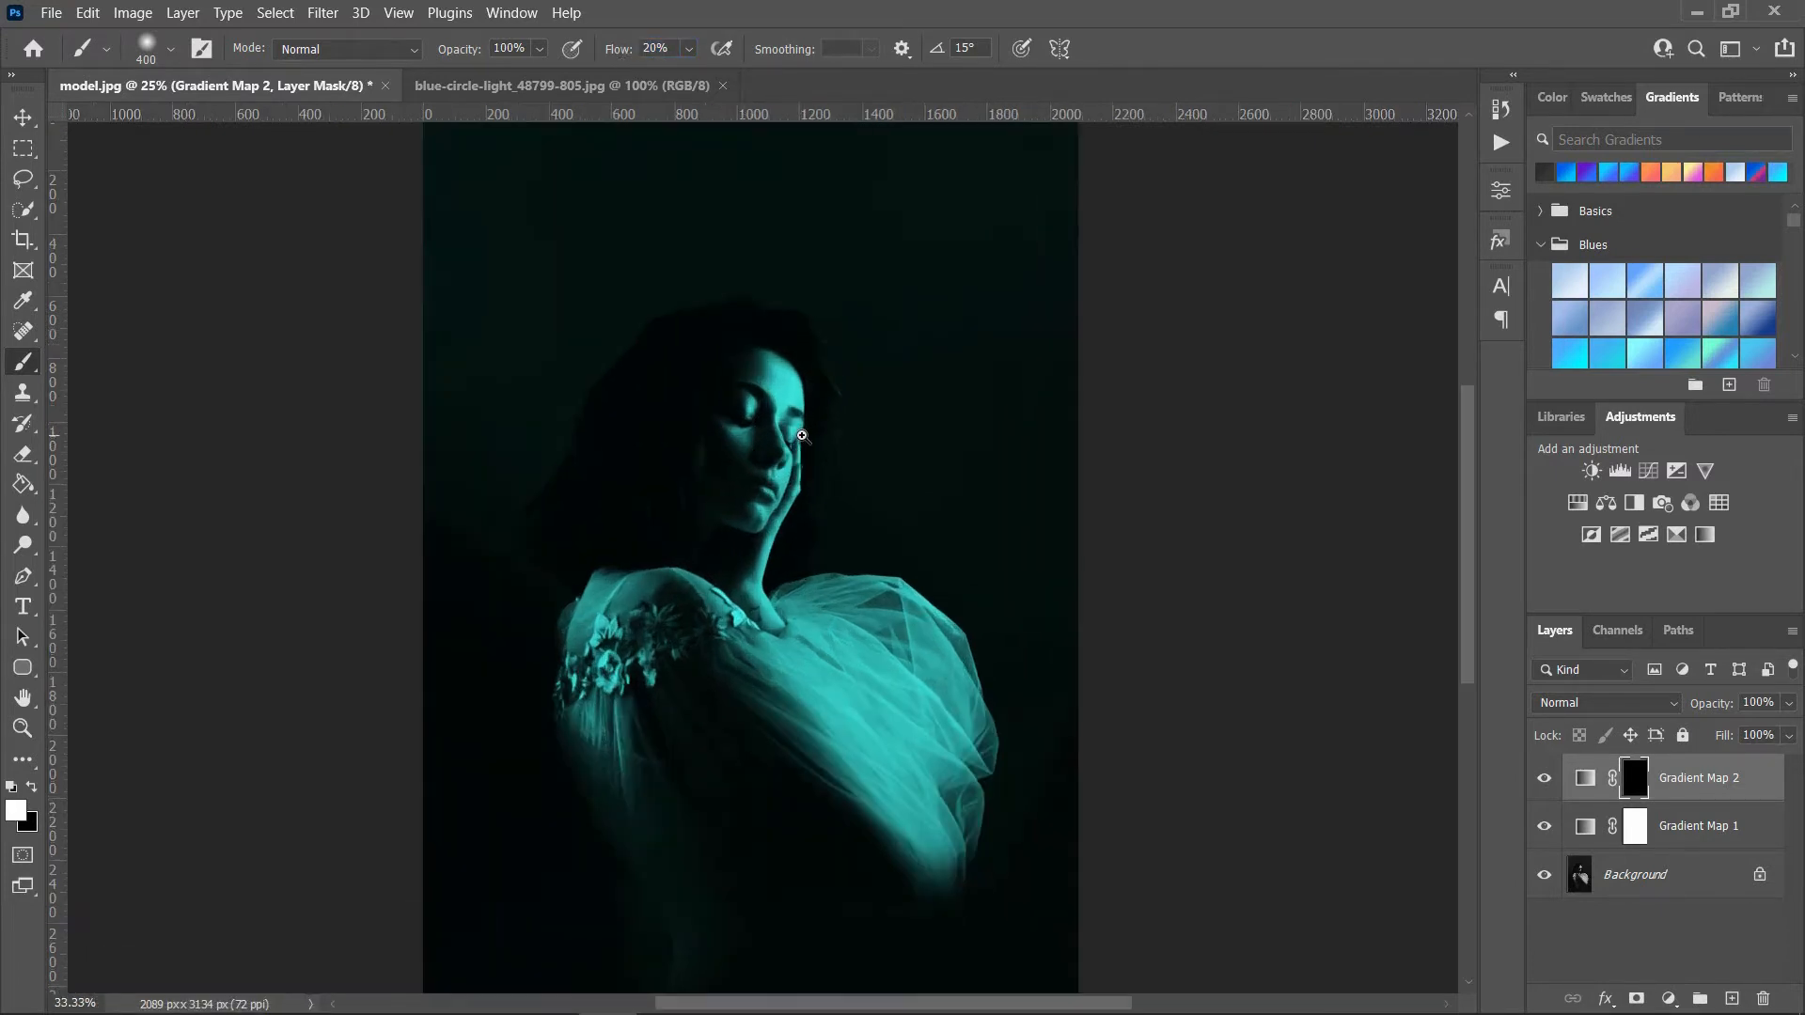
{"action": "left_click", "coordinate": [802, 436], "text": "ctrl"}
{"action": "left_click", "coordinate": [802, 436], "text": "ctrl"}
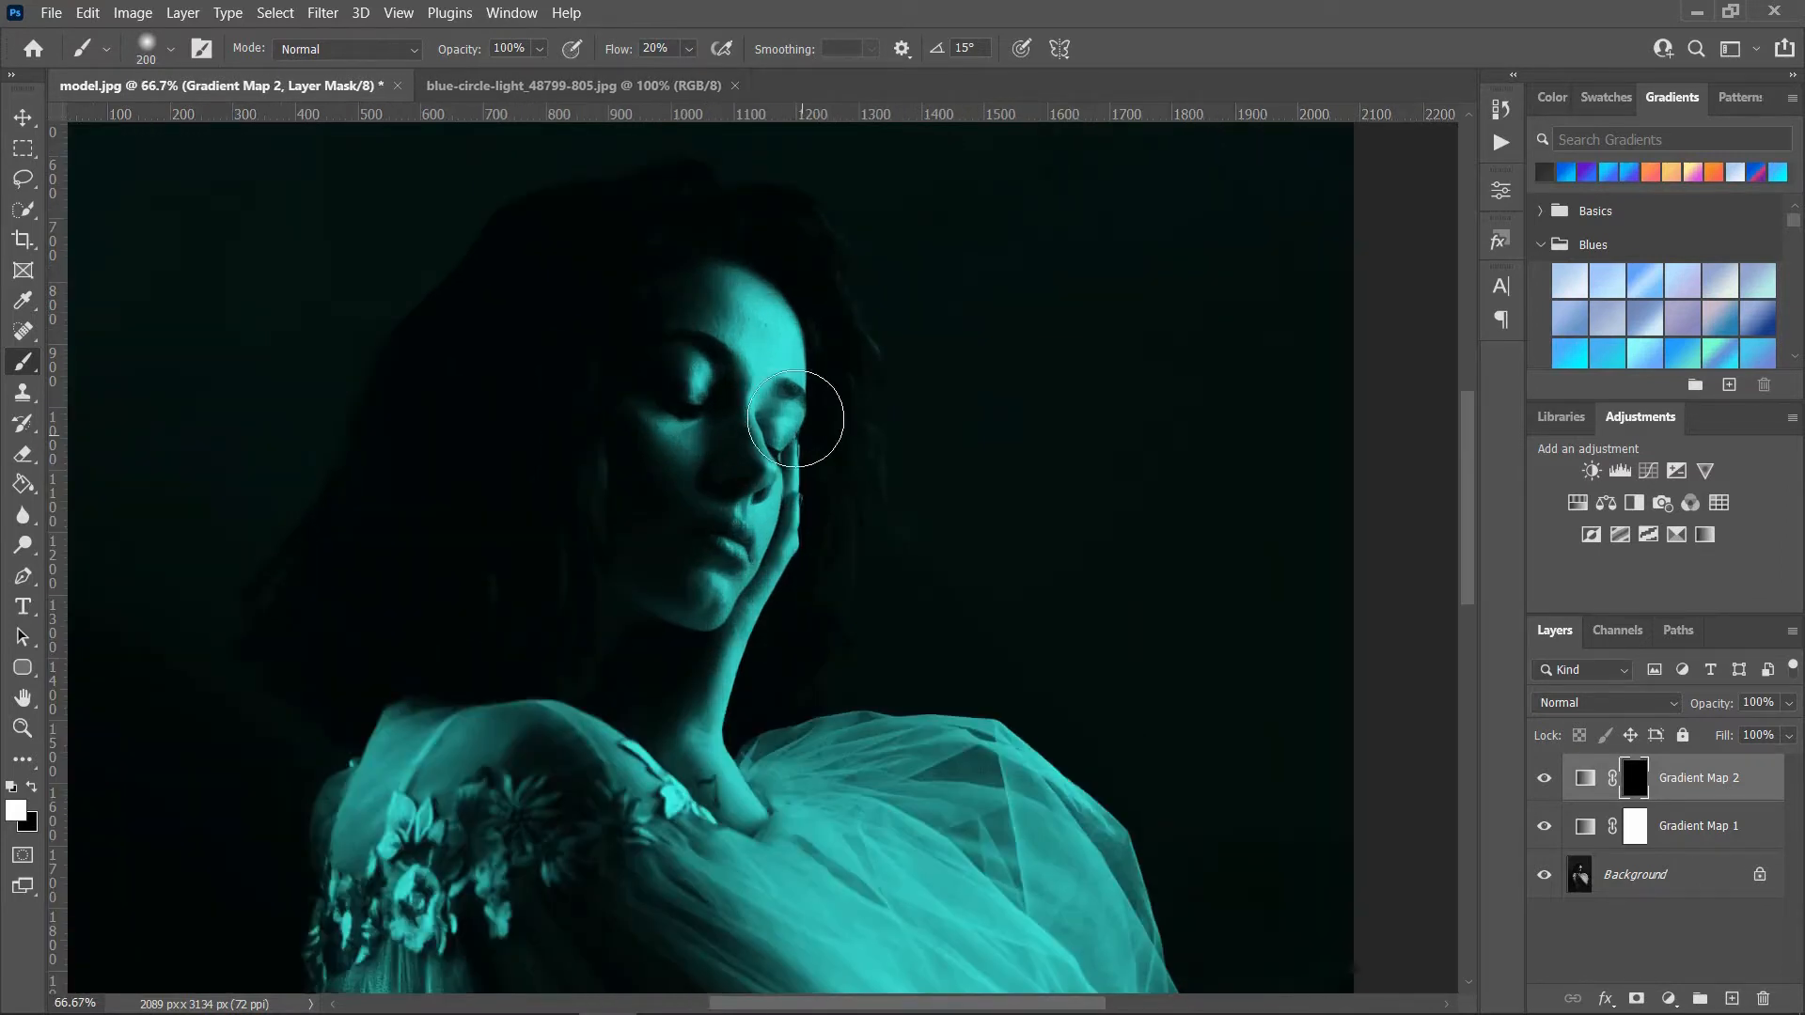
{"action": "mouse_move", "coordinate": [750, 305]}
{"action": "left_mouse_down"}
{"action": "mouse_move", "coordinate": [795, 429]}
{"action": "mouse_move", "coordinate": [743, 611]}
{"action": "mouse_move", "coordinate": [780, 521]}
{"action": "mouse_move", "coordinate": [769, 271]}
{"action": "mouse_move", "coordinate": [804, 369]}
{"action": "mouse_move", "coordinate": [779, 619]}
{"action": "mouse_move", "coordinate": [741, 692]}
{"action": "mouse_move", "coordinate": [742, 811]}
{"action": "mouse_move", "coordinate": [716, 752]}
{"action": "mouse_move", "coordinate": [887, 777]}
{"action": "mouse_move", "coordinate": [833, 777]}
{"action": "mouse_move", "coordinate": [994, 765]}
{"action": "mouse_move", "coordinate": [821, 755]}
{"action": "mouse_move", "coordinate": [827, 808]}
{"action": "mouse_move", "coordinate": [770, 836]}
{"action": "mouse_move", "coordinate": [659, 720]}
{"action": "mouse_move", "coordinate": [599, 696]}
{"action": "mouse_move", "coordinate": [696, 813]}
{"action": "mouse_move", "coordinate": [556, 666]}
{"action": "mouse_move", "coordinate": [692, 791]}
{"action": "mouse_move", "coordinate": [784, 924]}
{"action": "mouse_move", "coordinate": [674, 850]}
{"action": "mouse_move", "coordinate": [918, 898]}
{"action": "mouse_move", "coordinate": [737, 838]}
{"action": "mouse_move", "coordinate": [978, 941]}
{"action": "mouse_move", "coordinate": [984, 840]}
{"action": "mouse_move", "coordinate": [1034, 861]}
{"action": "mouse_move", "coordinate": [987, 781]}
{"action": "mouse_move", "coordinate": [1068, 837]}
{"action": "mouse_move", "coordinate": [955, 749]}
{"action": "left_mouse_up"}
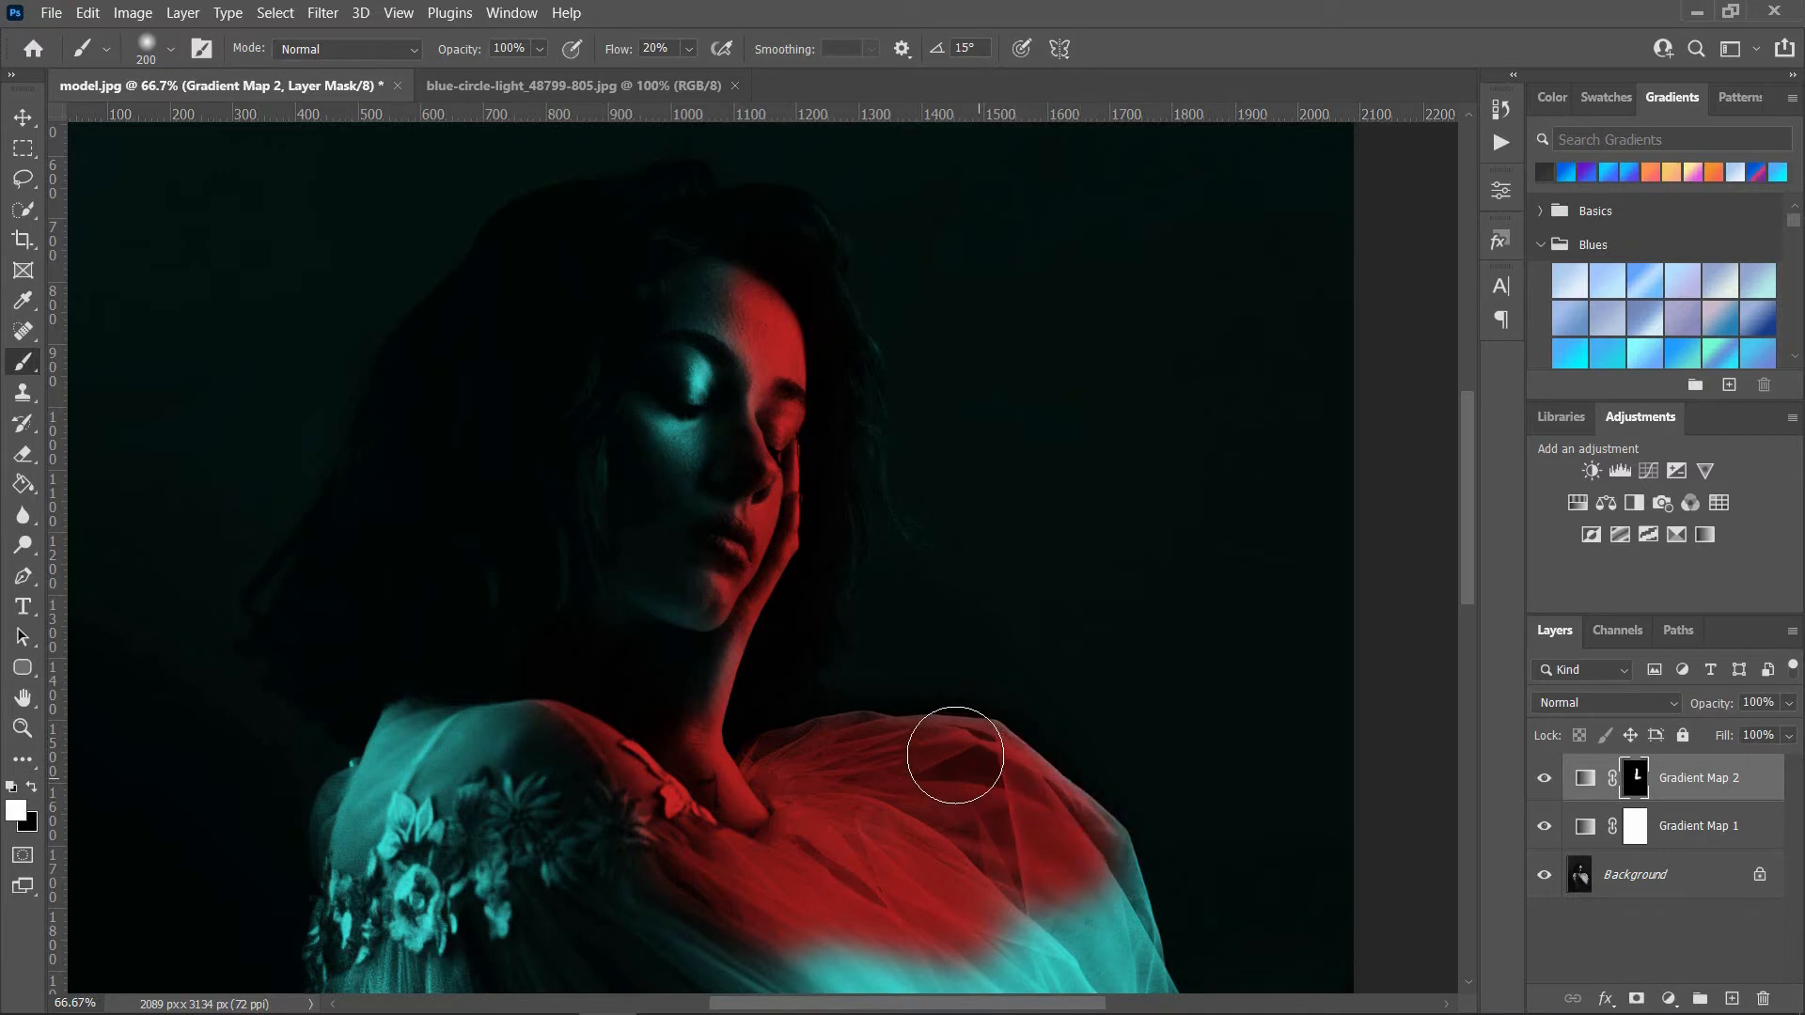
Step: Continue painting white on the Gradient Map 2 mask over the rest of the dress's puffed sleeve down to its lower tip
{"action": "left_click_drag", "start_coordinate": [1468, 547], "coordinate": [1495, 666]}
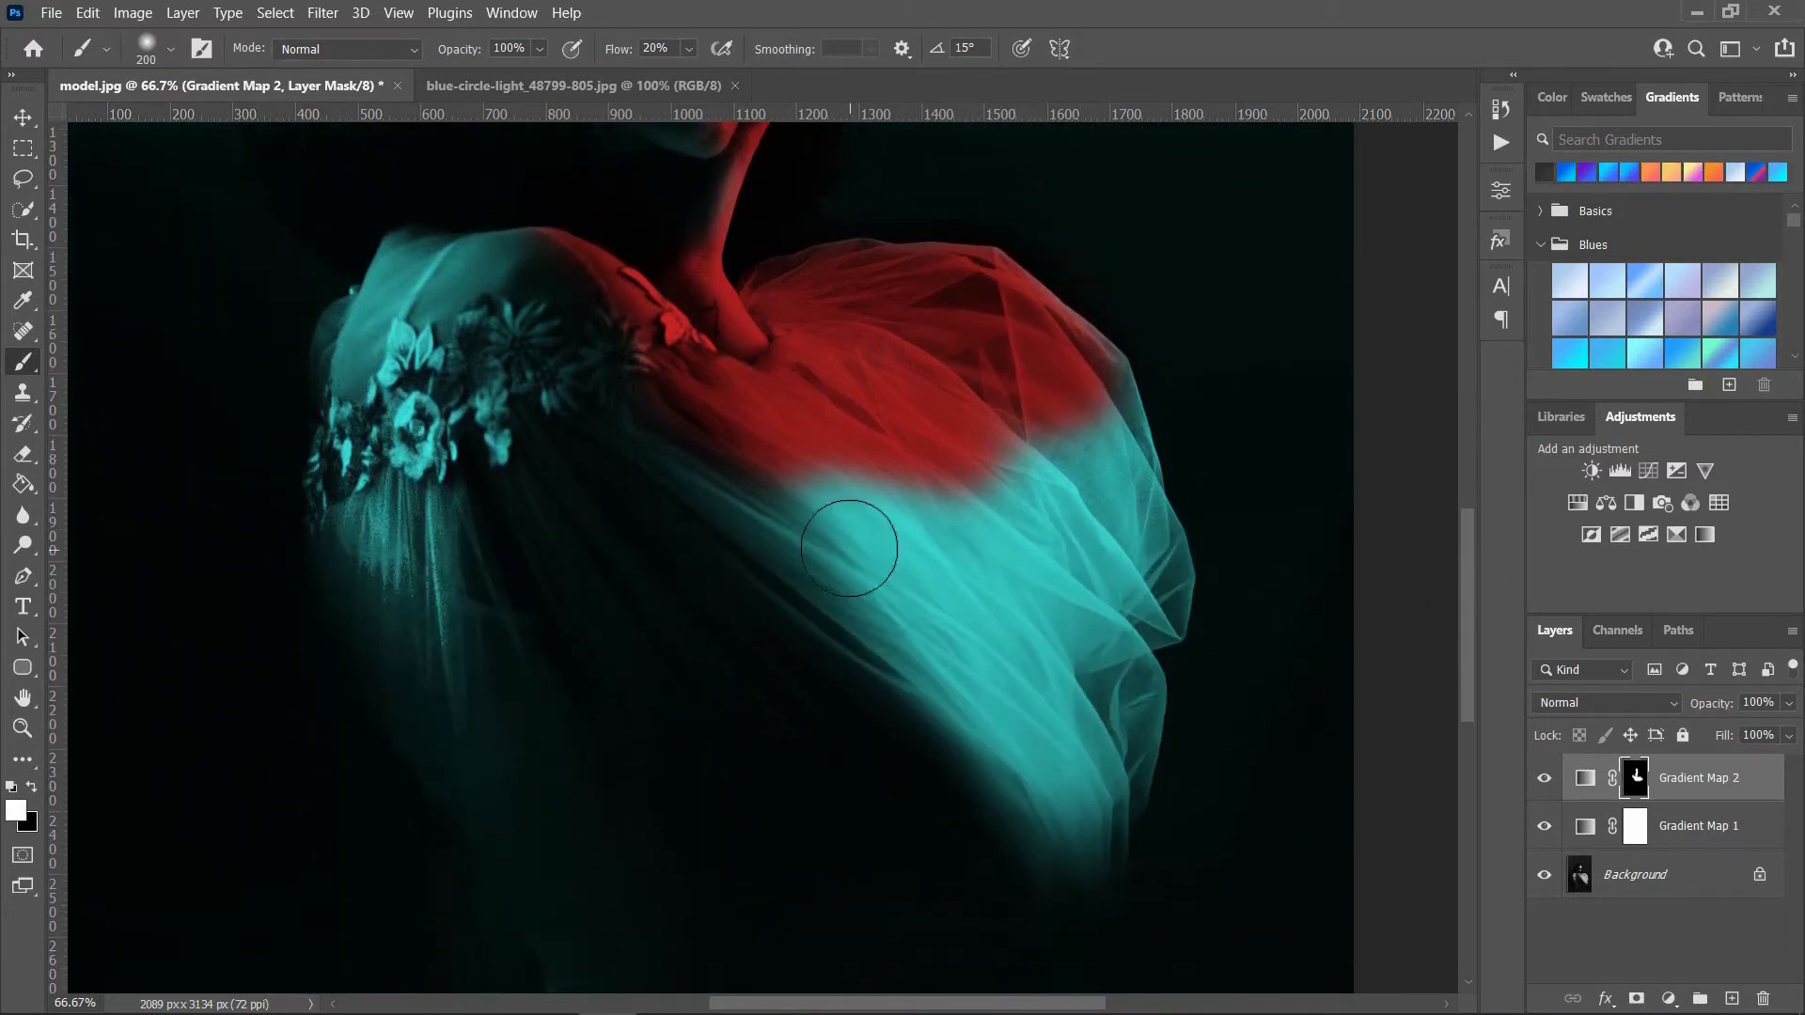
{"action": "mouse_move", "coordinate": [843, 537]}
{"action": "left_mouse_down"}
{"action": "mouse_move", "coordinate": [899, 559]}
{"action": "mouse_move", "coordinate": [817, 497]}
{"action": "mouse_move", "coordinate": [957, 605]}
{"action": "mouse_move", "coordinate": [884, 582]}
{"action": "mouse_move", "coordinate": [902, 636]}
{"action": "left_mouse_up"}
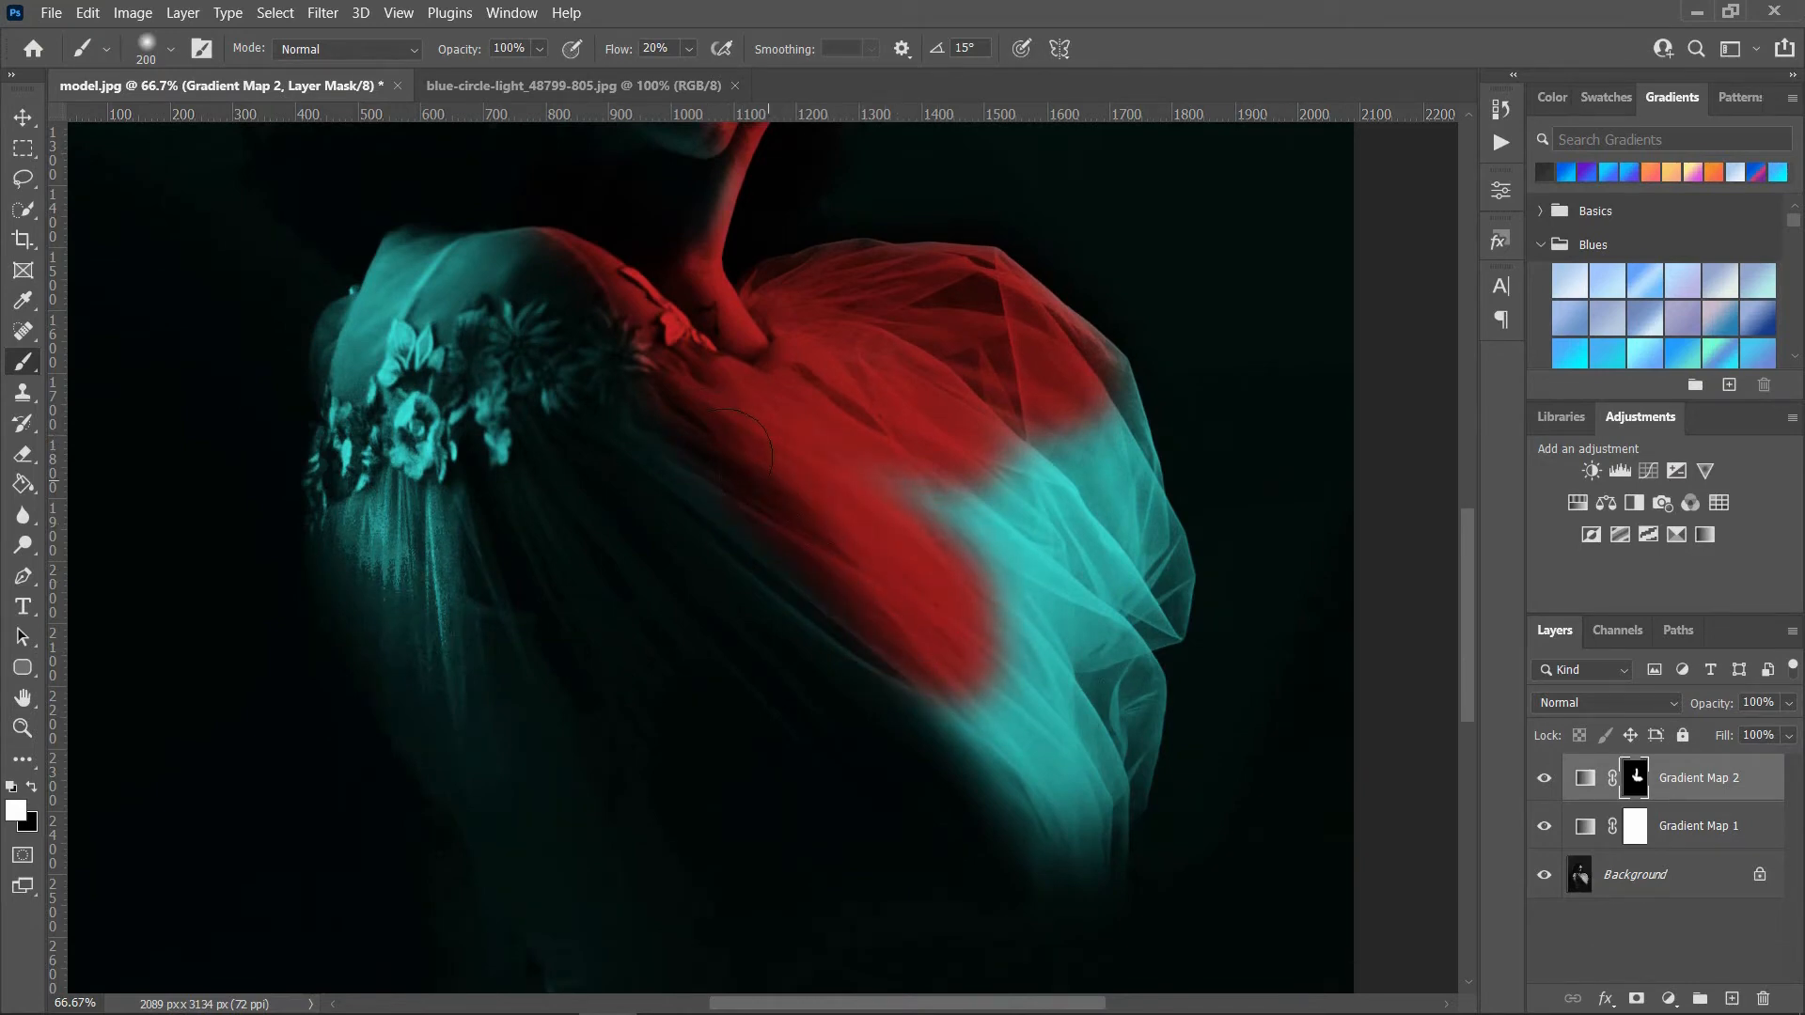
{"action": "mouse_move", "coordinate": [882, 515]}
{"action": "left_mouse_down"}
{"action": "mouse_move", "coordinate": [1039, 605]}
{"action": "mouse_move", "coordinate": [1088, 451]}
{"action": "mouse_move", "coordinate": [966, 450]}
{"action": "mouse_move", "coordinate": [1110, 475]}
{"action": "mouse_move", "coordinate": [1147, 522]}
{"action": "mouse_move", "coordinate": [1109, 419]}
{"action": "mouse_move", "coordinate": [1089, 408]}
{"action": "mouse_move", "coordinate": [1123, 573]}
{"action": "mouse_move", "coordinate": [1151, 602]}
{"action": "mouse_move", "coordinate": [1053, 856]}
{"action": "mouse_move", "coordinate": [977, 715]}
{"action": "mouse_move", "coordinate": [1014, 608]}
{"action": "mouse_move", "coordinate": [1058, 720]}
{"action": "left_mouse_up"}
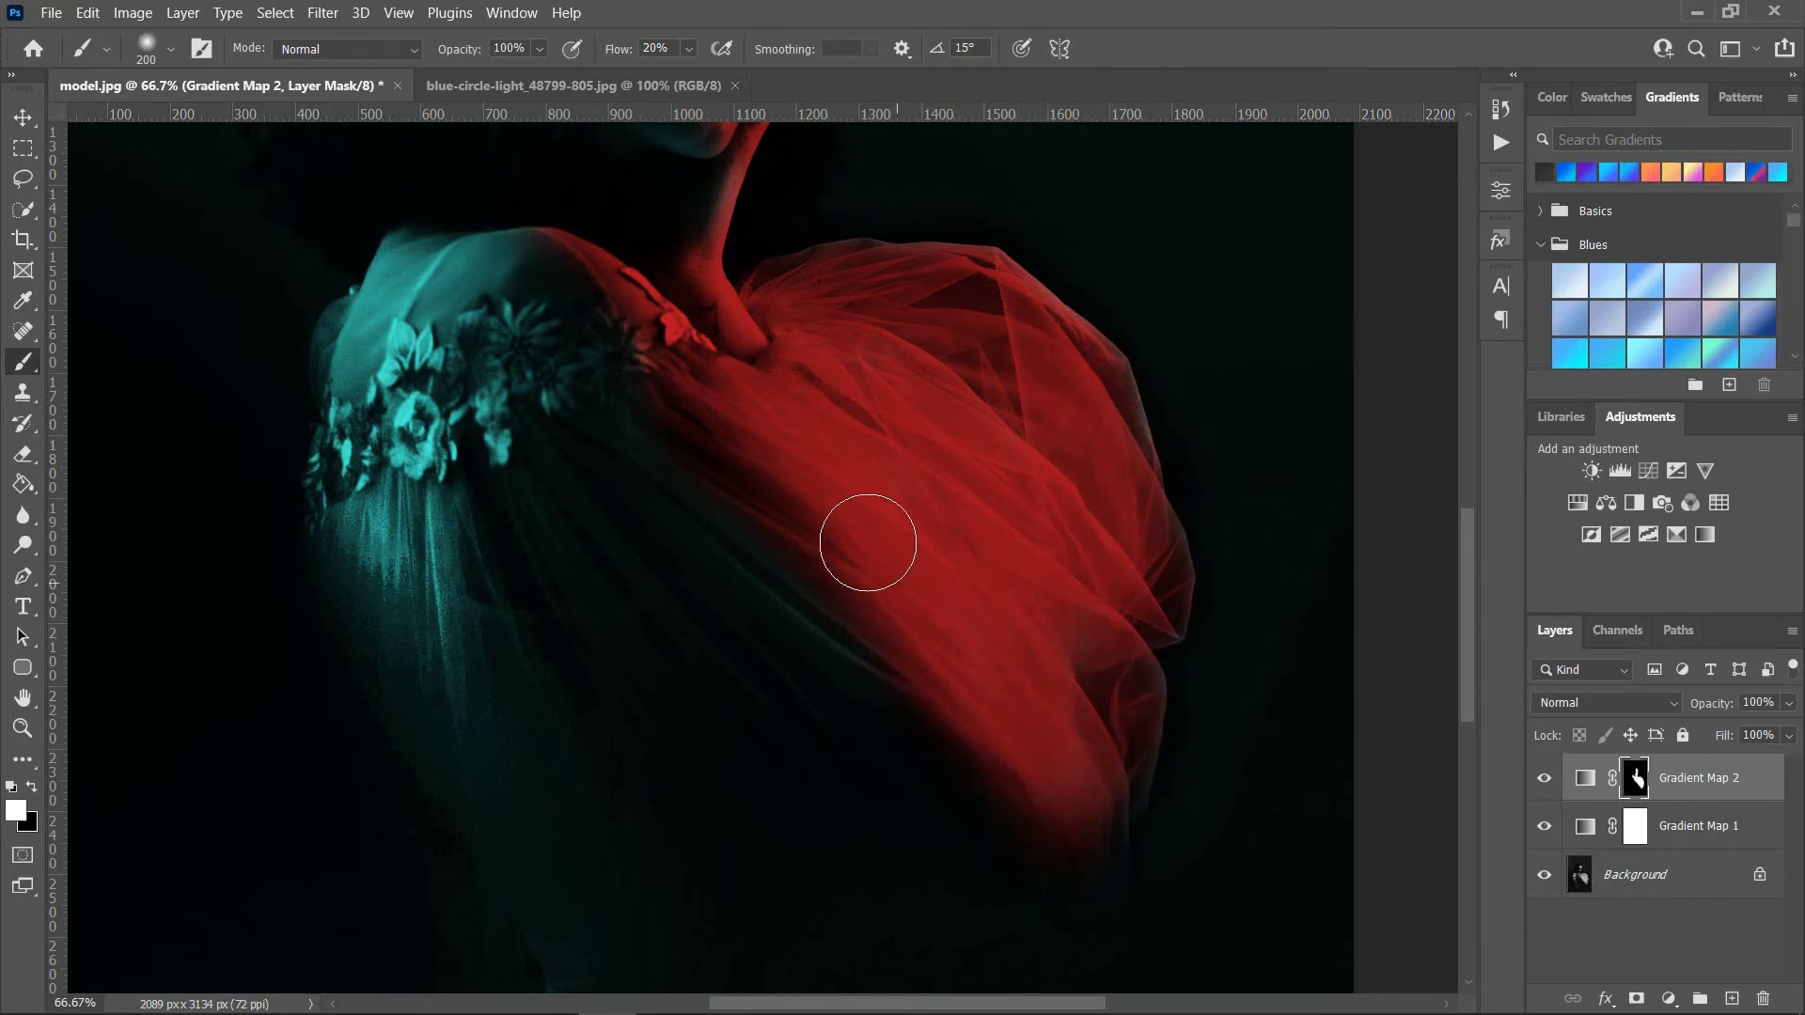
{"action": "mouse_move", "coordinate": [813, 567]}
{"action": "left_mouse_down"}
{"action": "mouse_move", "coordinate": [918, 636]}
{"action": "mouse_move", "coordinate": [1015, 576]}
{"action": "mouse_move", "coordinate": [1104, 488]}
{"action": "mouse_move", "coordinate": [1012, 426]}
{"action": "left_mouse_up"}
{"action": "key", "text": "ctrl+0"}
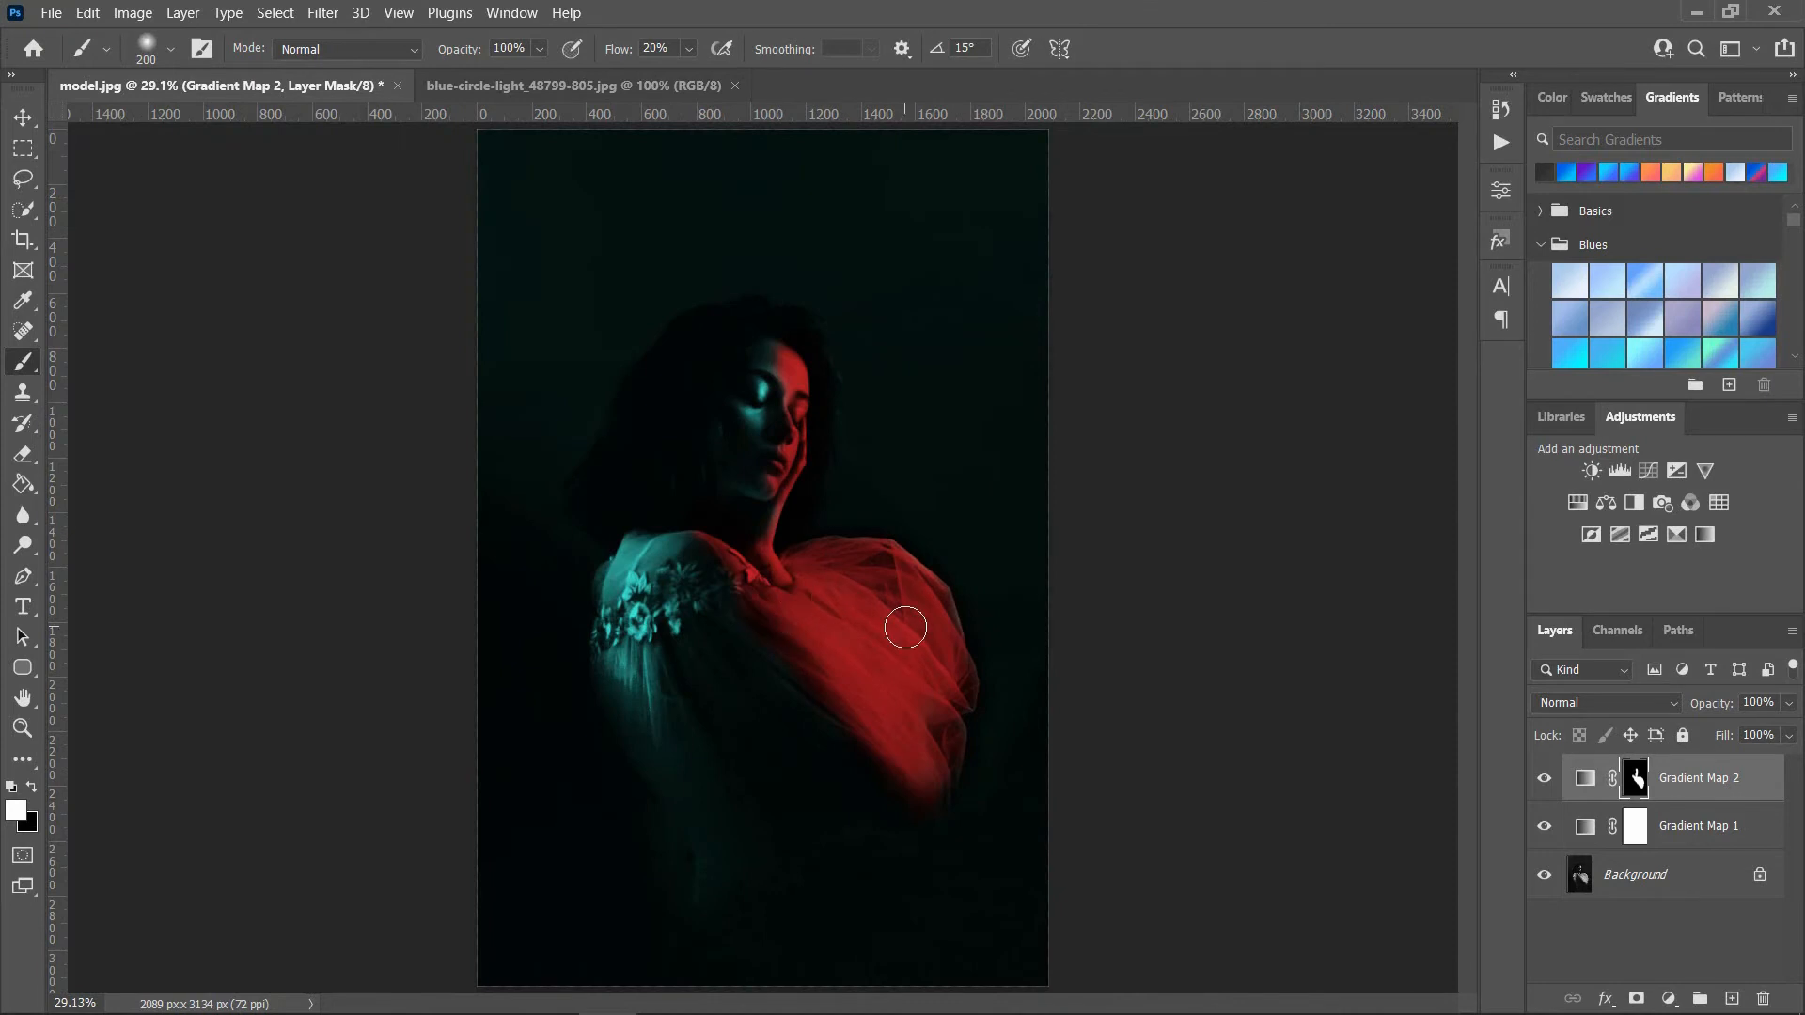
{"action": "key", "text": "ctrl+plus"}
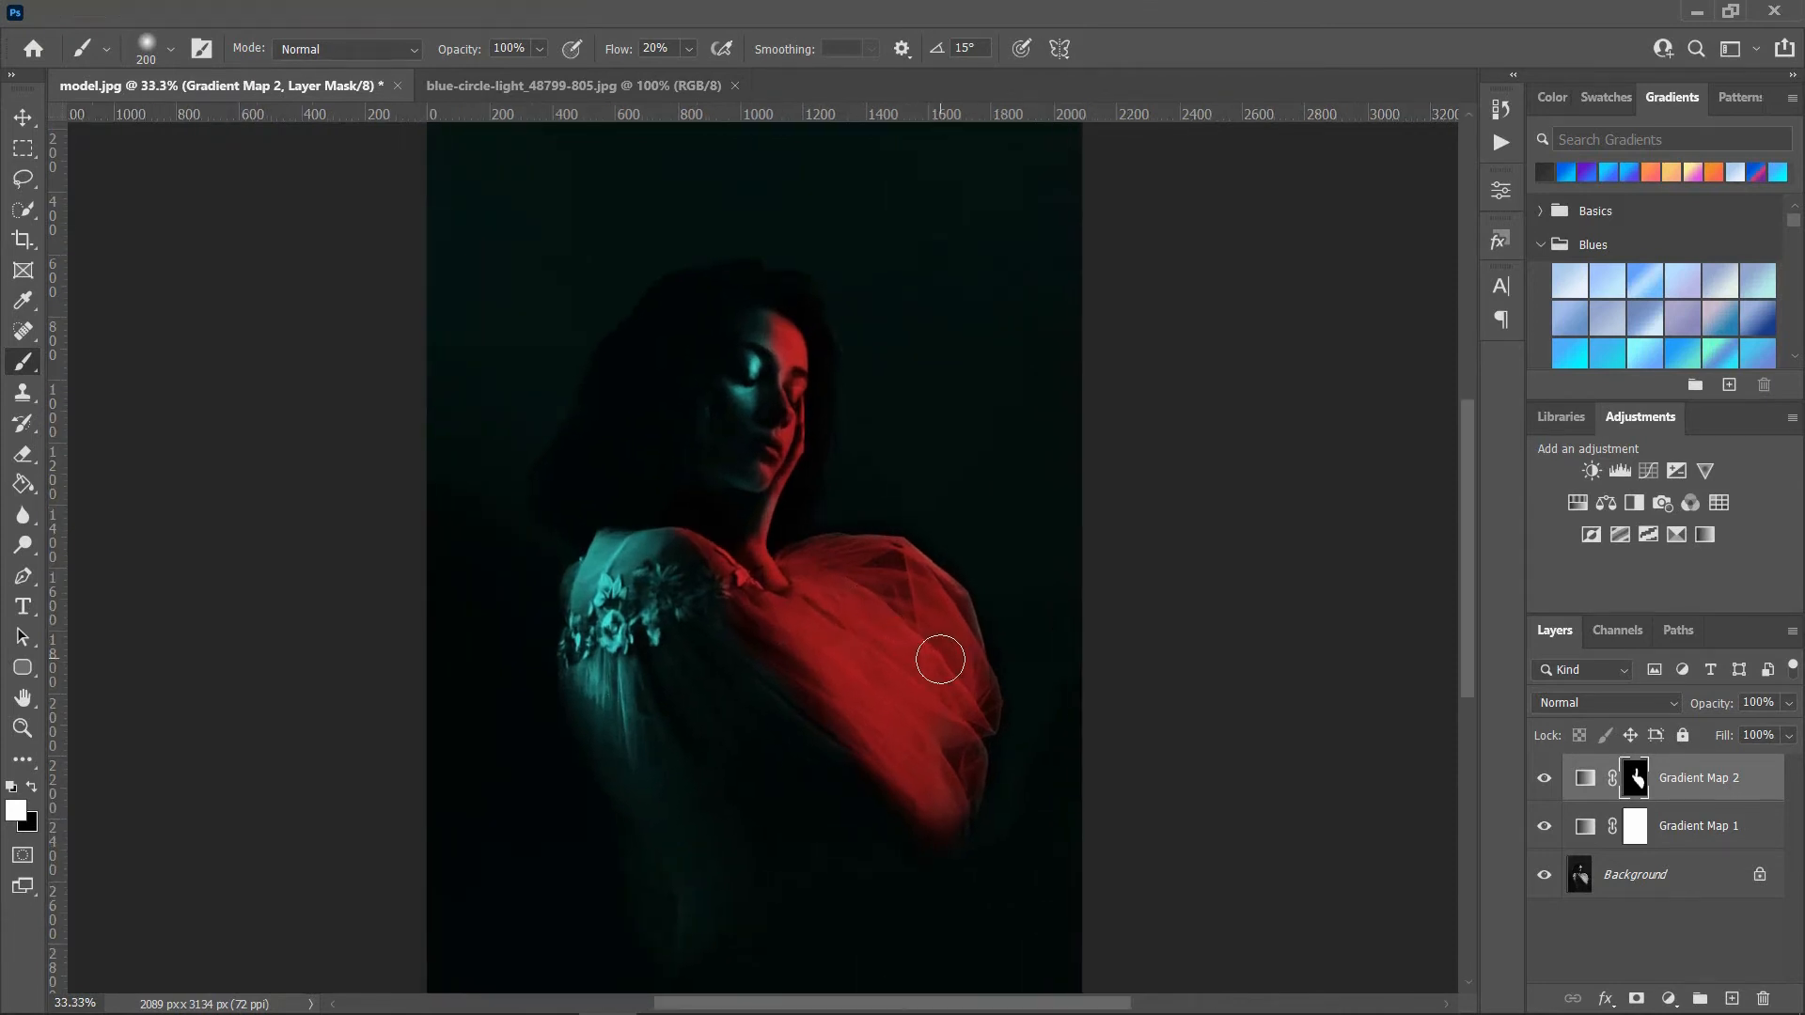
{"action": "left_click", "coordinate": [940, 660], "text": "ctrl"}
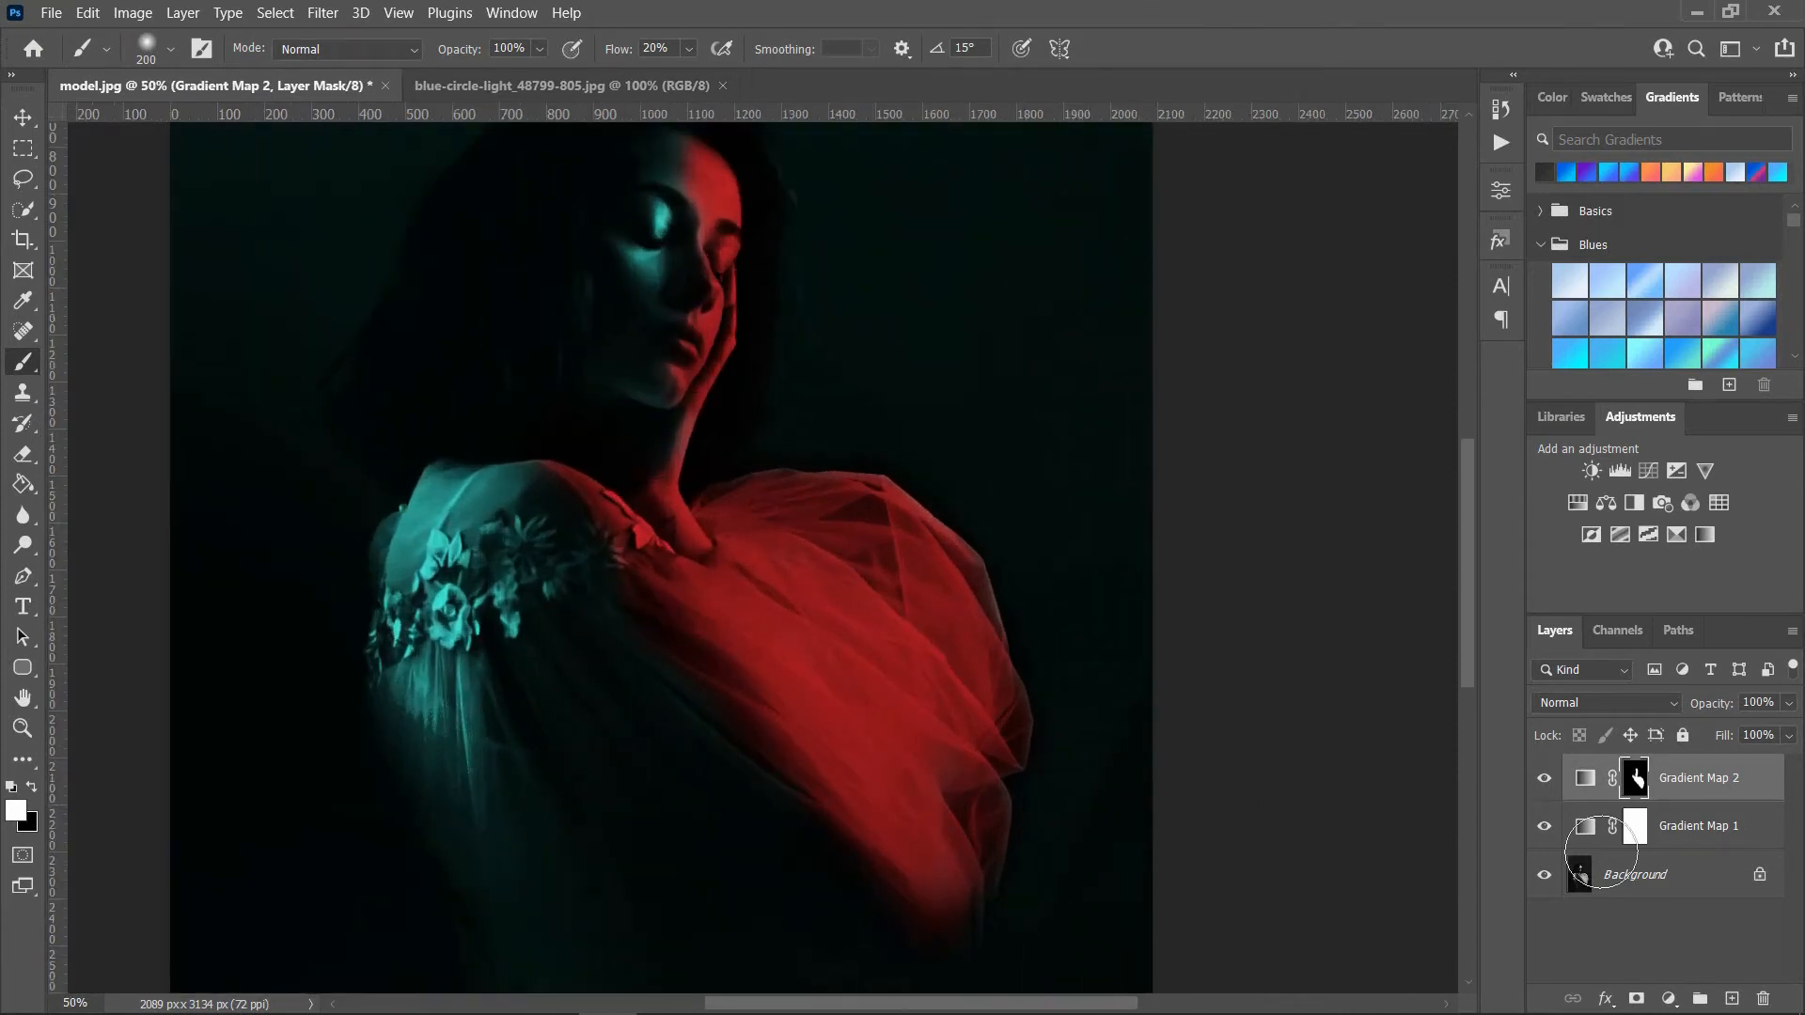
Step: Set Gradient Map 2's Blend If for the underlying layer to a split black point of 0 / 13
{"action": "left_click", "coordinate": [1587, 779]}
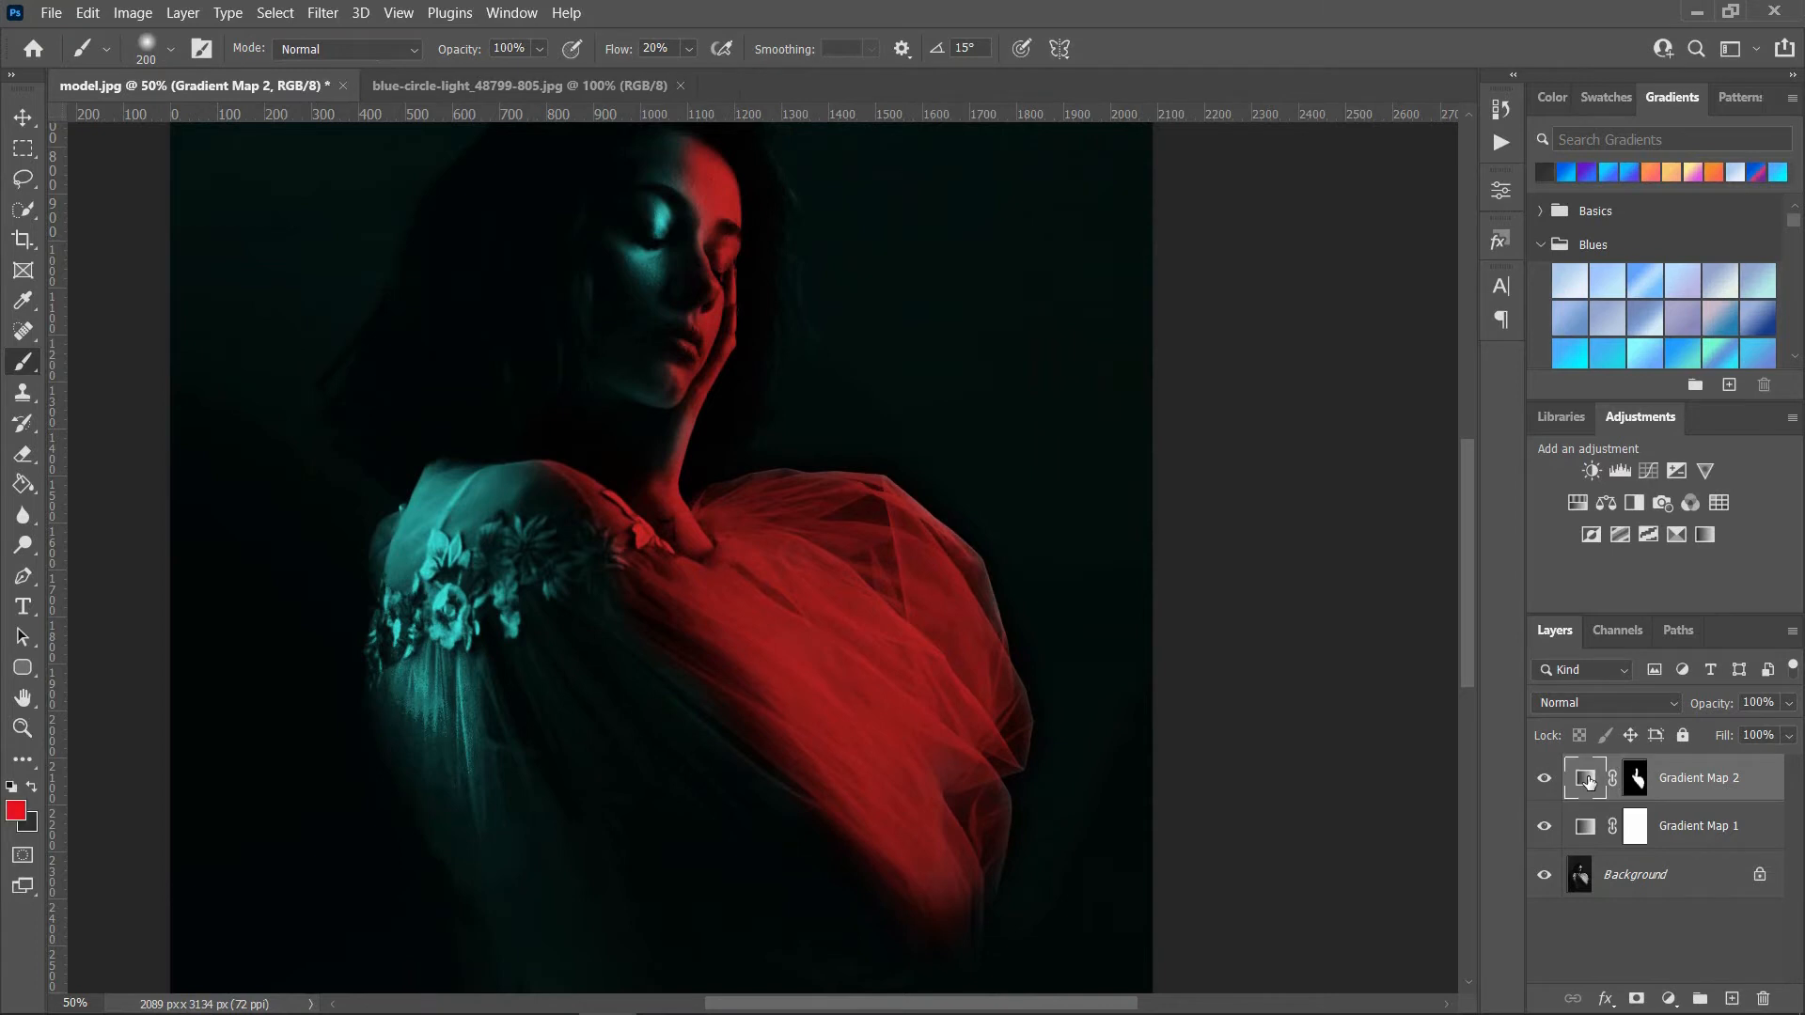
{"action": "left_click", "coordinate": [1606, 997]}
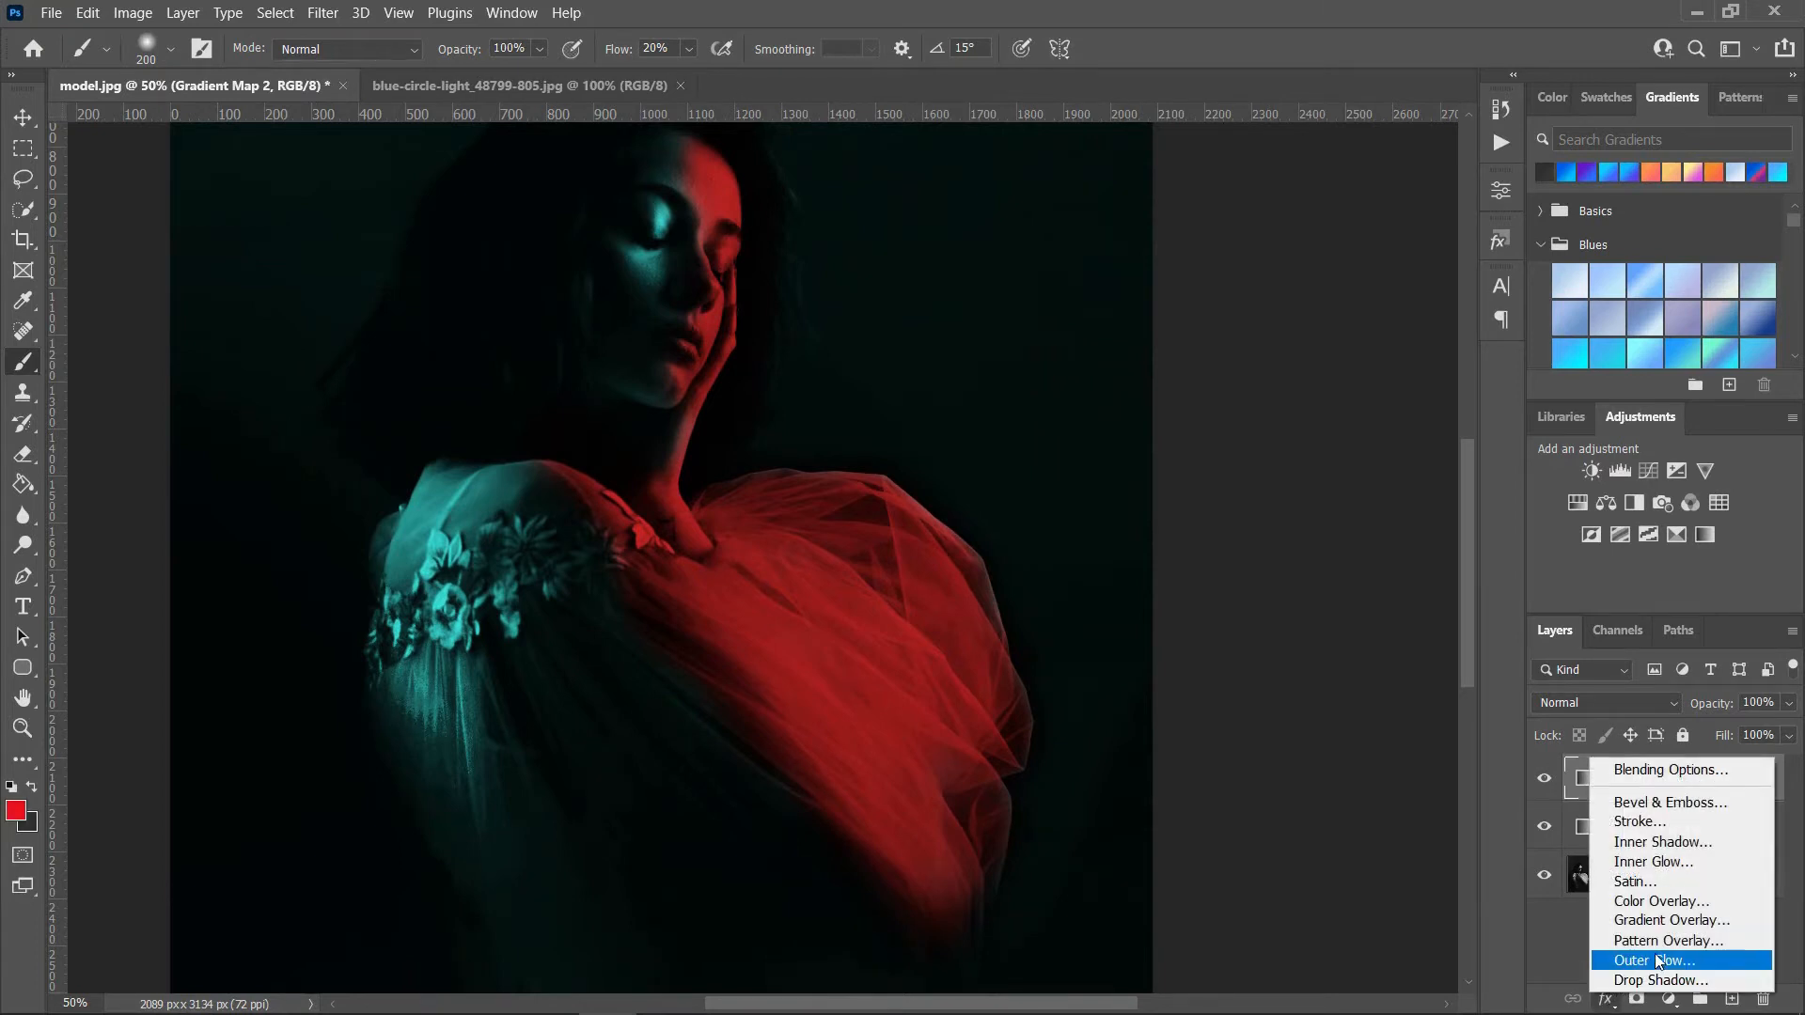
{"action": "left_click", "coordinate": [1642, 769]}
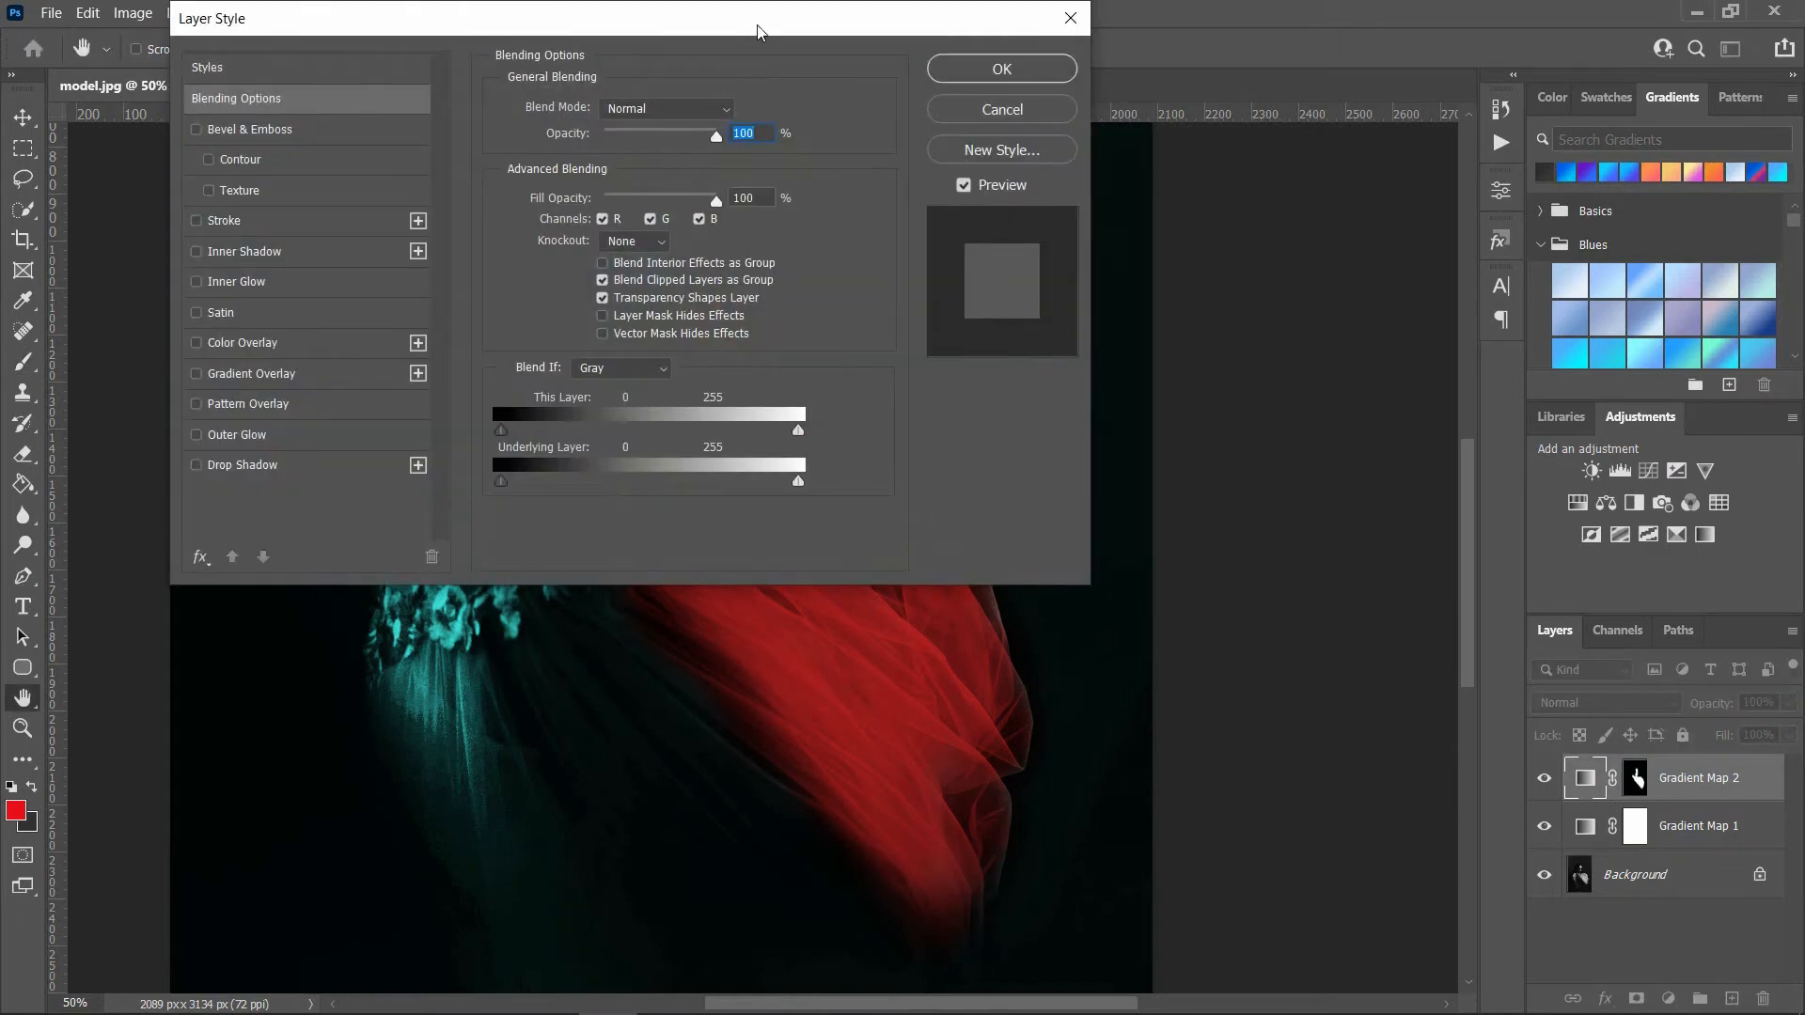
{"action": "left_click_drag", "start_coordinate": [758, 31], "coordinate": [1698, 88]}
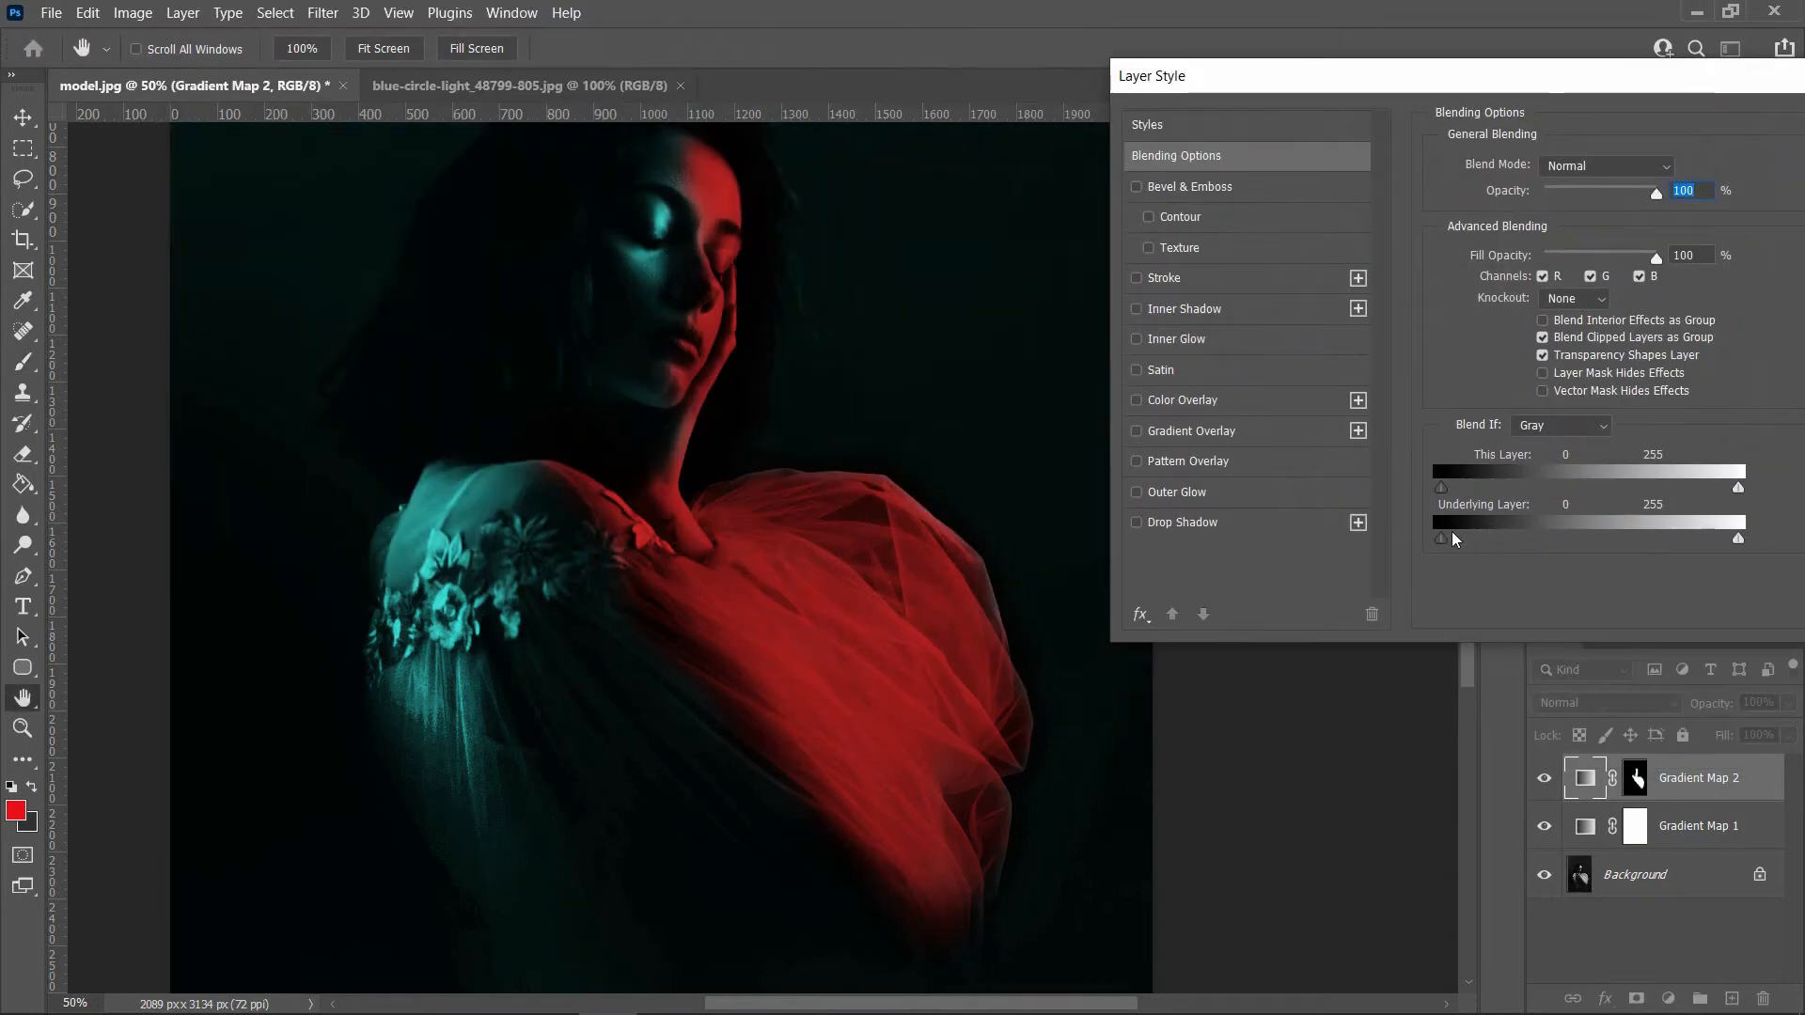
{"action": "left_click_drag", "start_coordinate": [1445, 543], "coordinate": [1460, 546]}
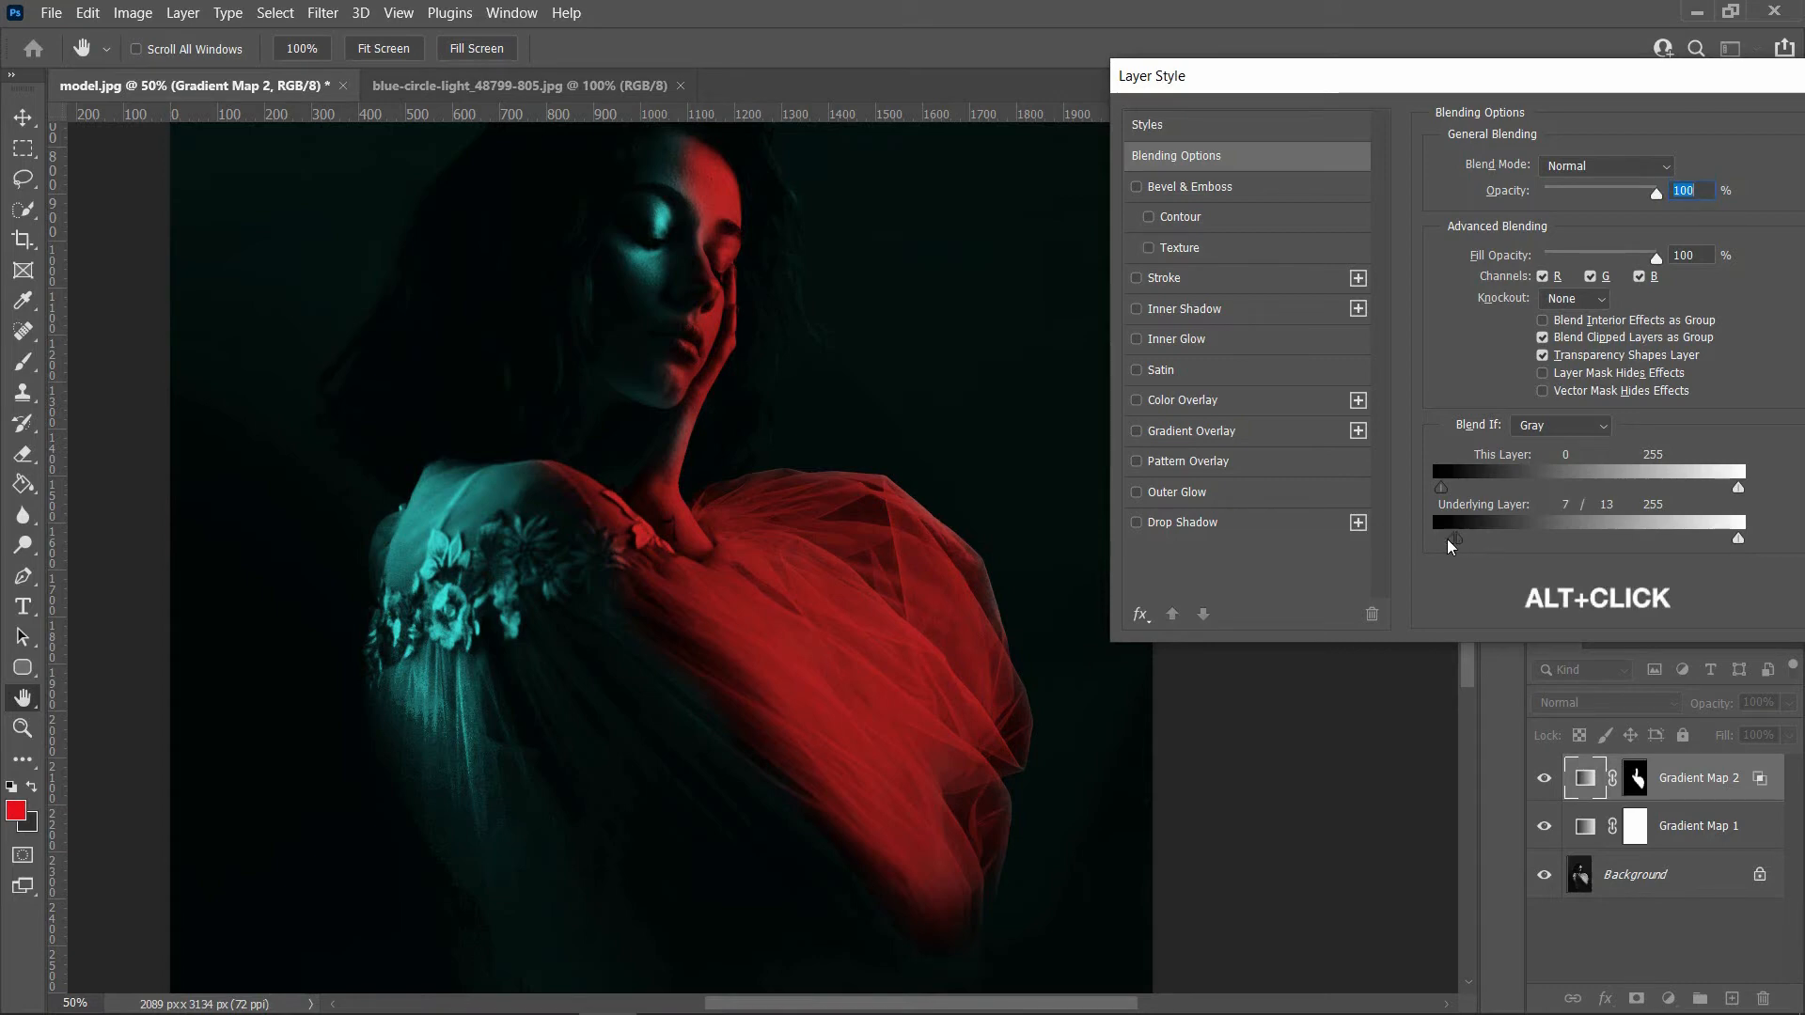
{"action": "left_click_drag", "start_coordinate": [1443, 542], "coordinate": [1441, 542]}
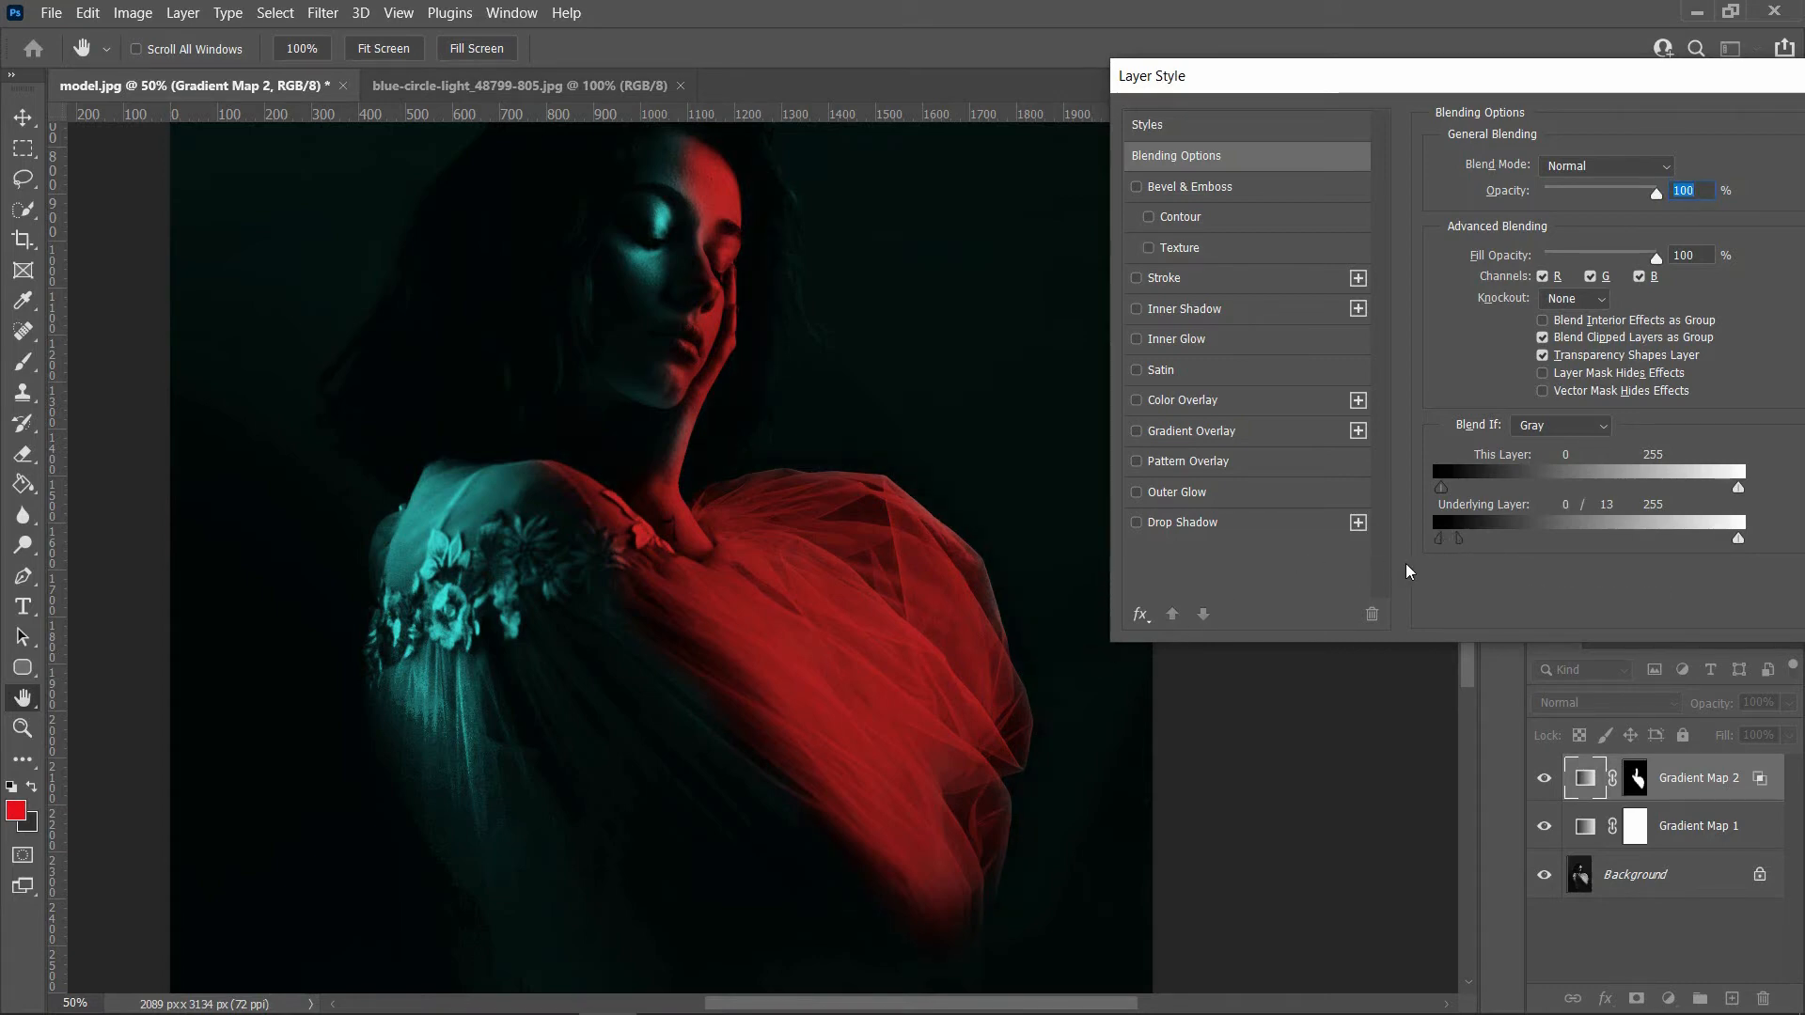
{"action": "left_click_drag", "start_coordinate": [1660, 94], "coordinate": [1481, 94]}
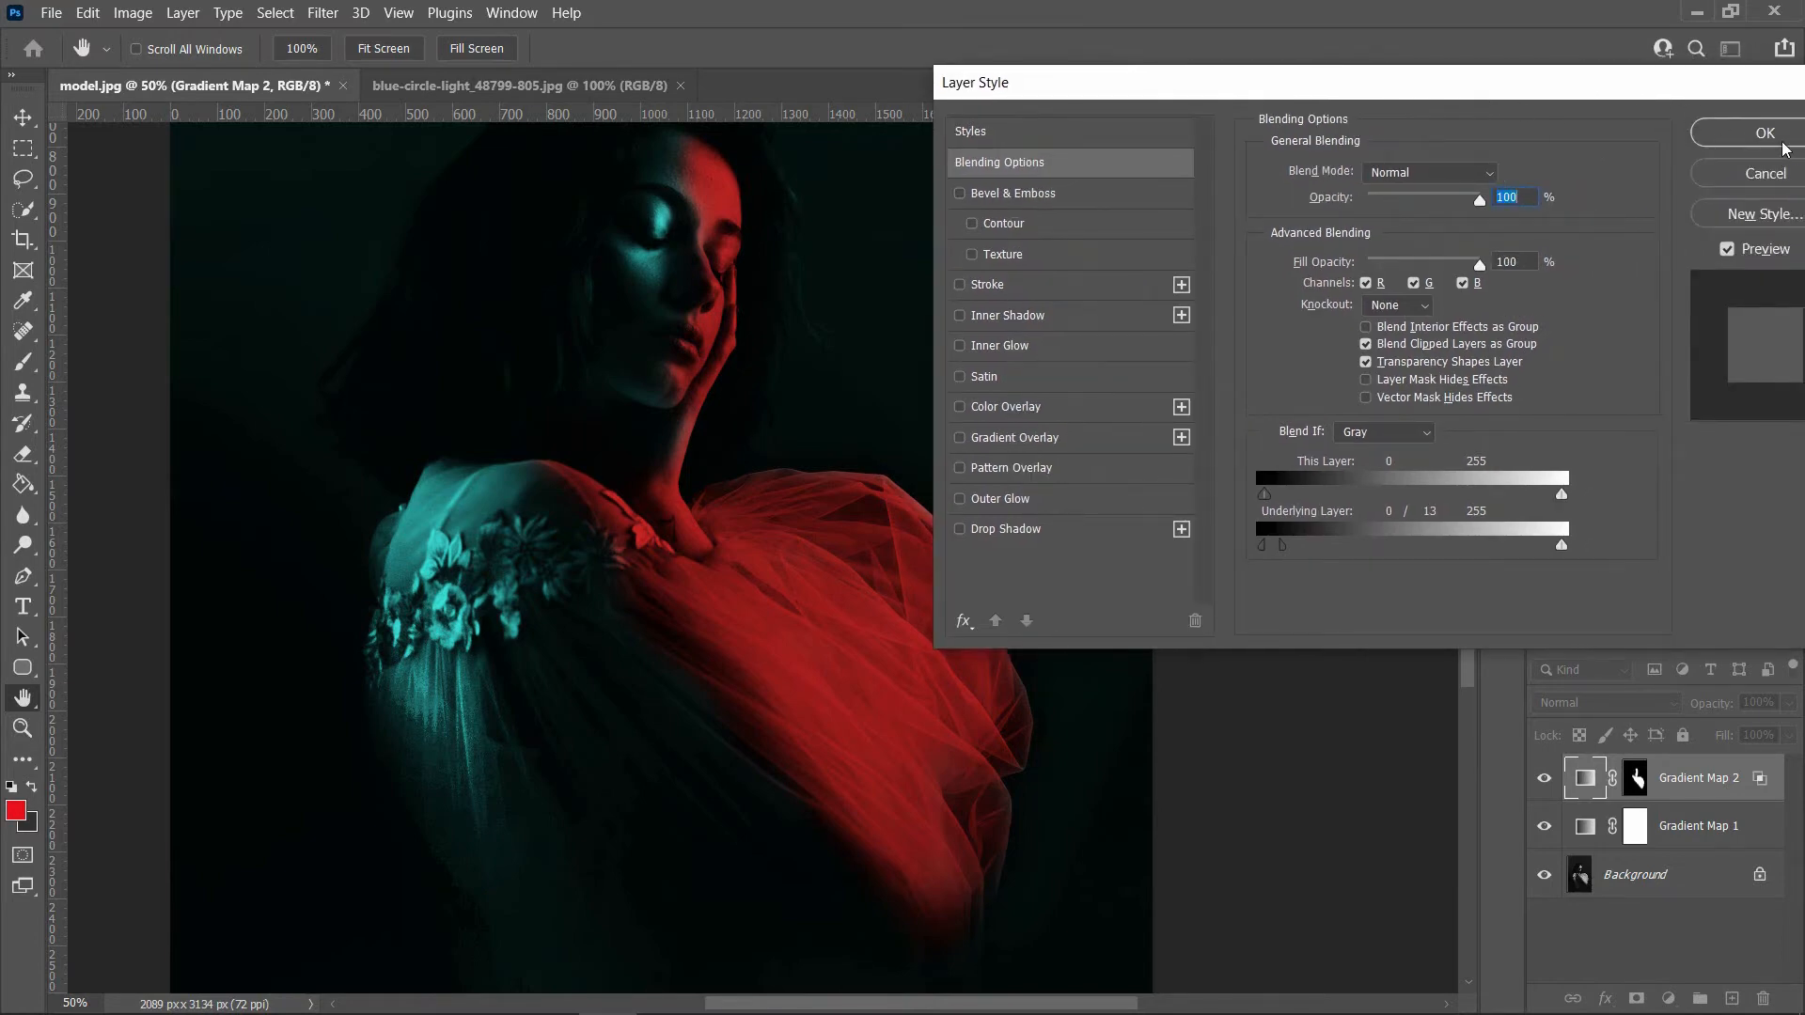
{"action": "left_click", "coordinate": [1734, 127]}
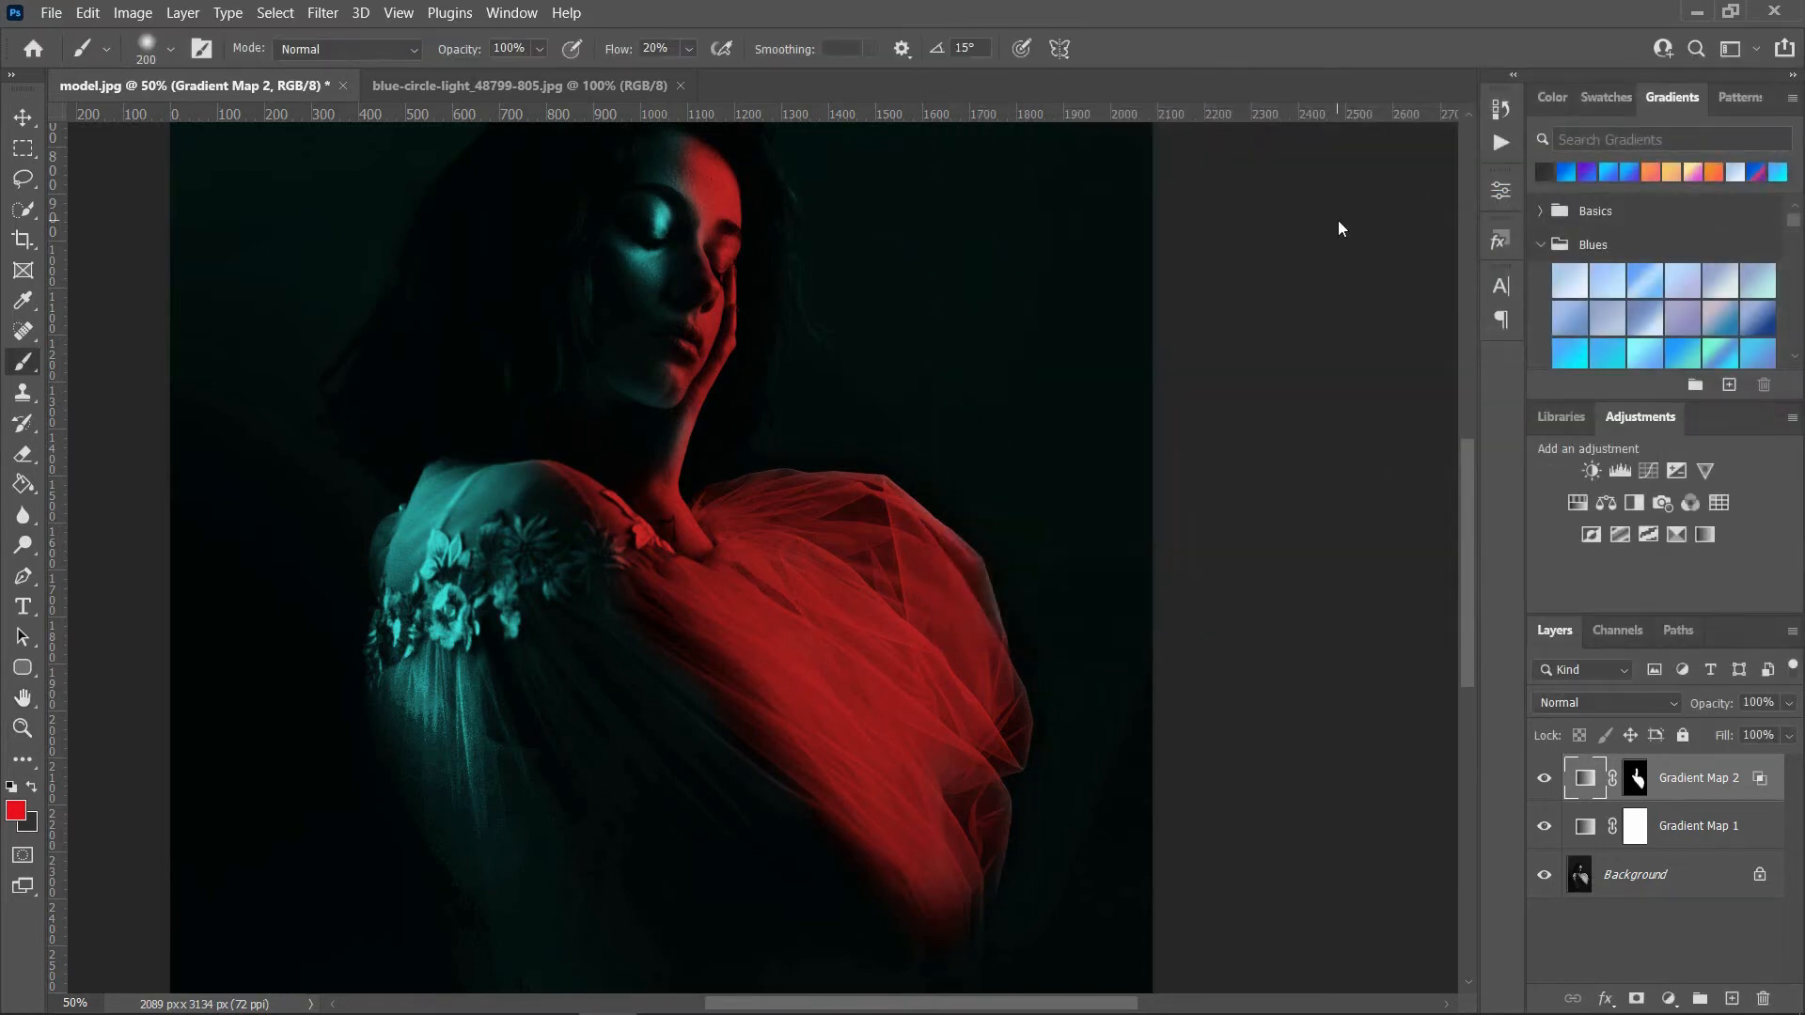
Step: Copy the blue circle light image into the model.jpg document as a new layer on top
{"action": "key", "text": "ctrl+0"}
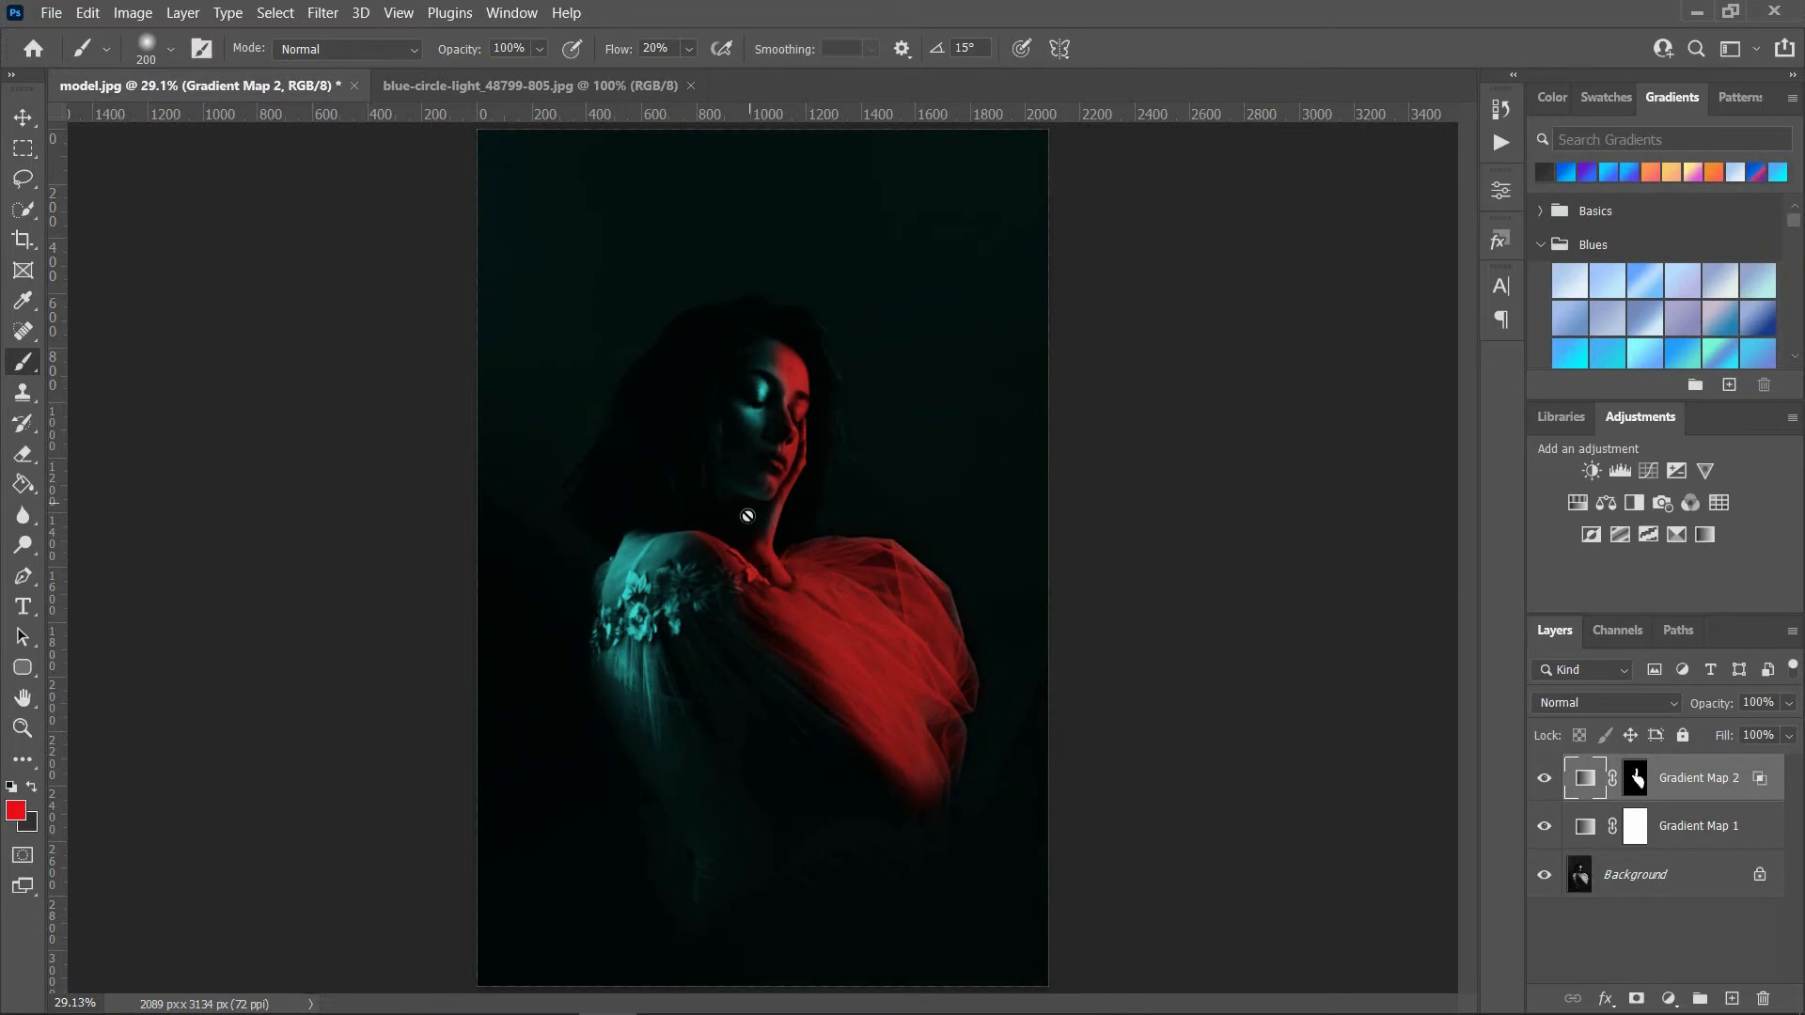
{"action": "left_click", "coordinate": [530, 92]}
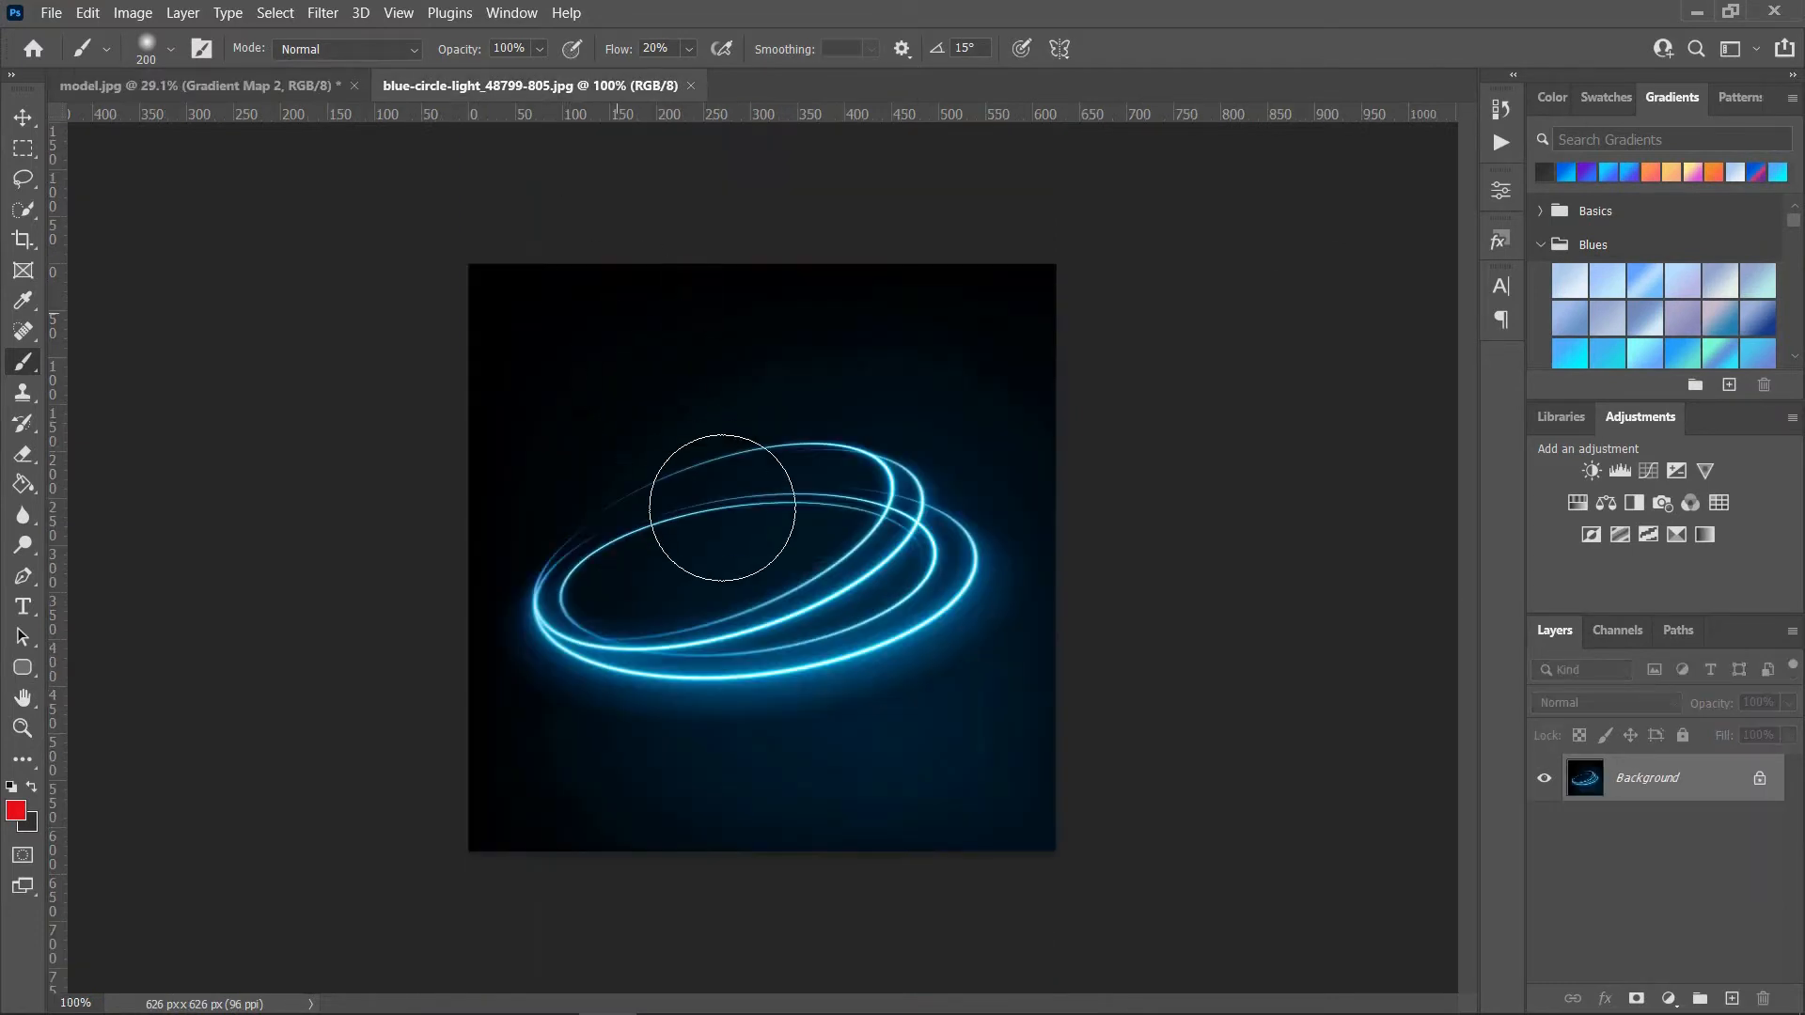
{"action": "key", "text": "v"}
{"action": "left_click_drag", "start_coordinate": [837, 632], "coordinate": [478, 199]}
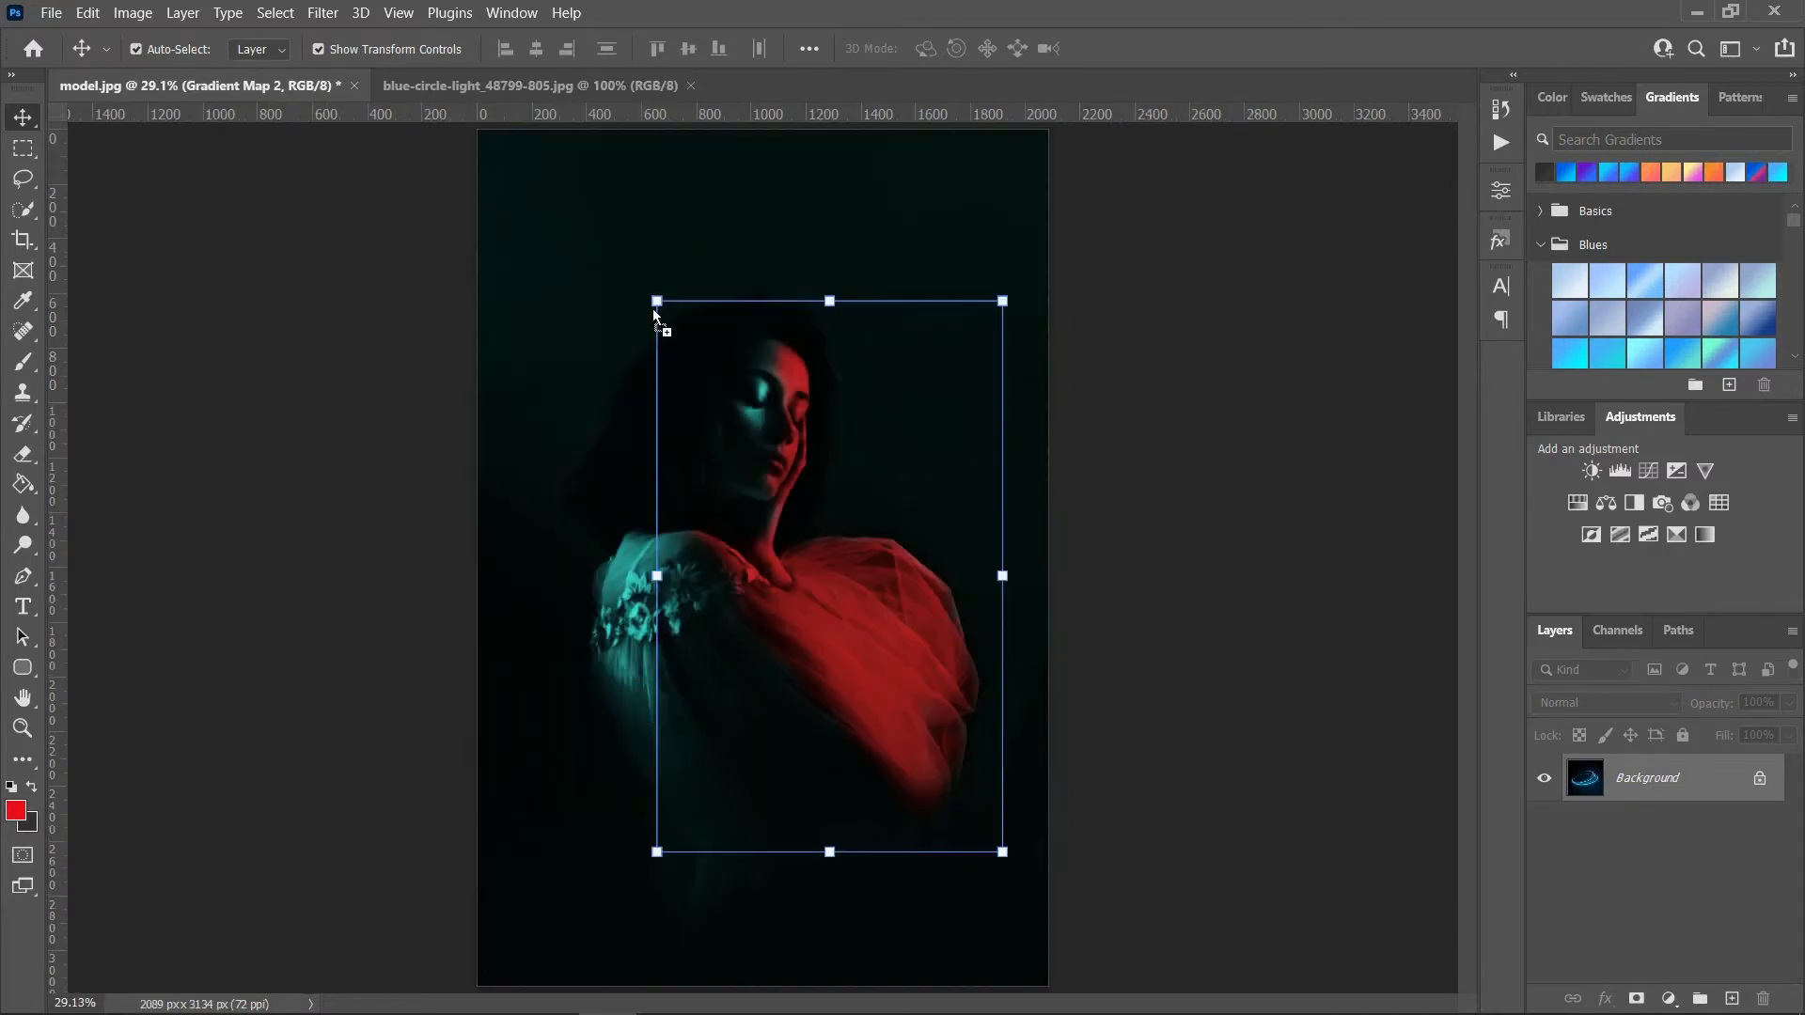
{"action": "left_click_drag", "start_coordinate": [654, 315], "coordinate": [654, 315]}
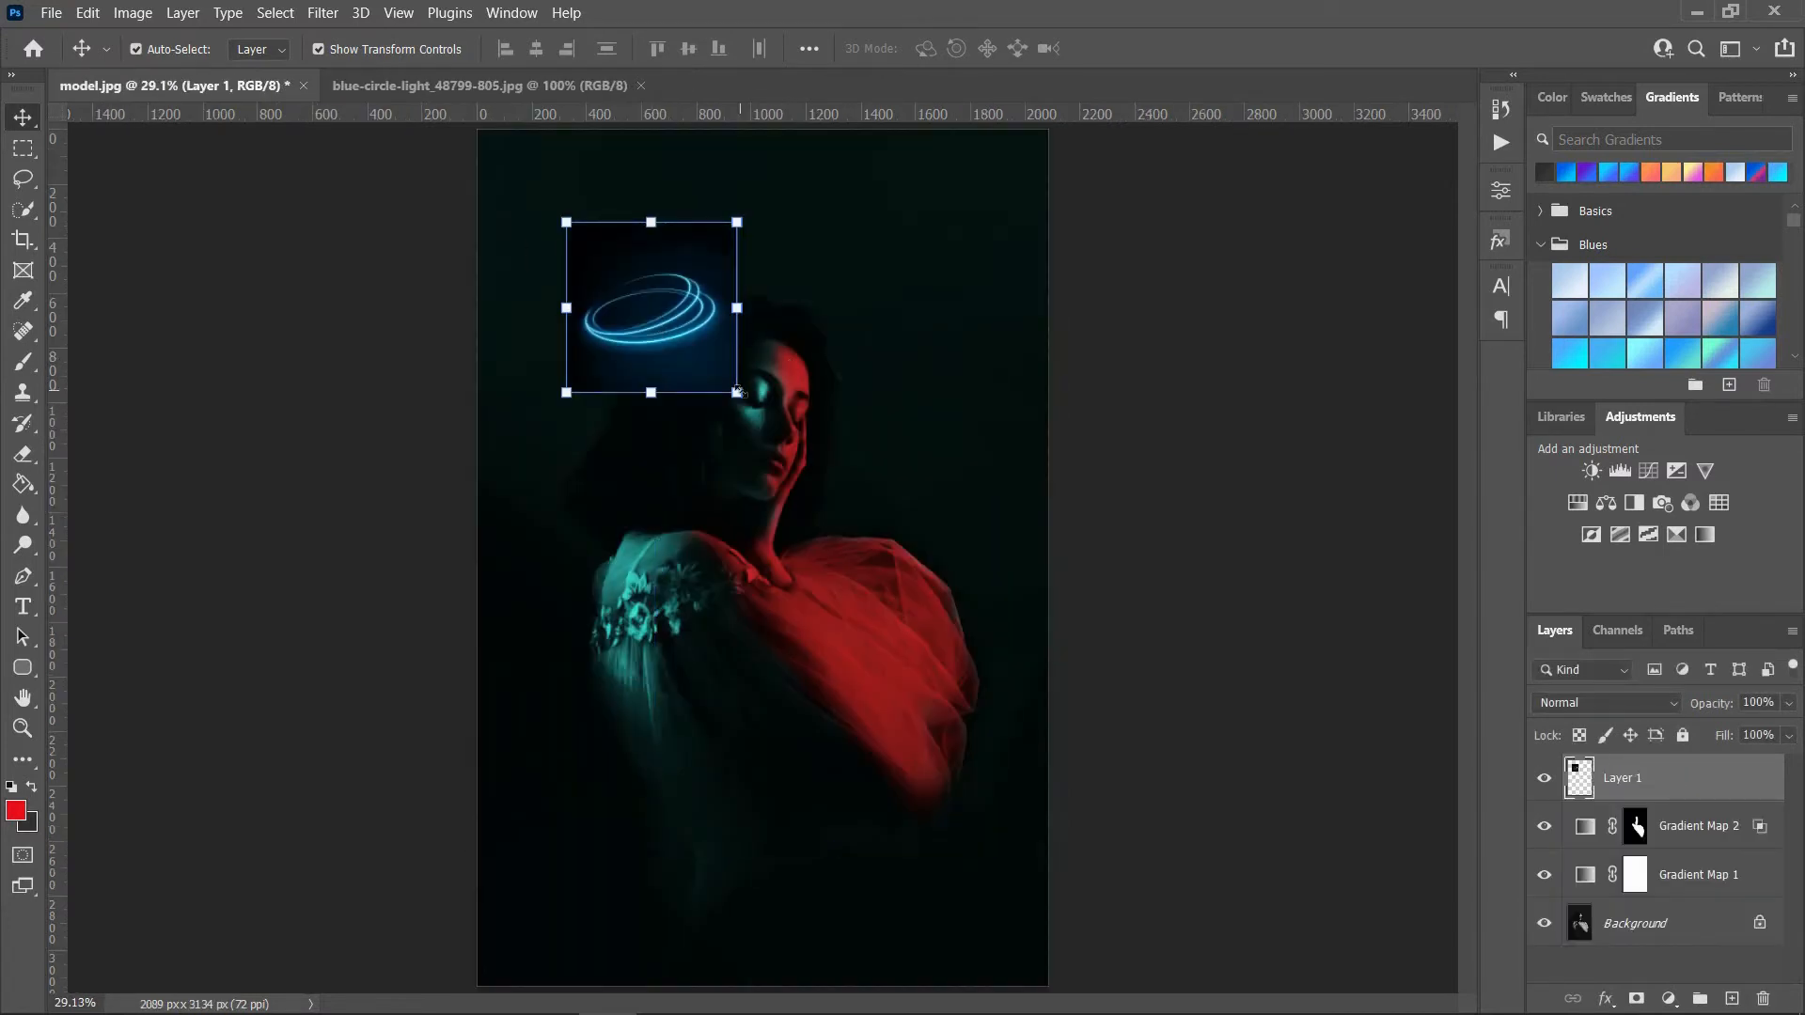
Step: Scale the circle light layer to about 234% and flip it vertically over the model's head
{"action": "key", "text": "ctrl+t"}
{"action": "left_click_drag", "start_coordinate": [737, 392], "coordinate": [825, 407]}
{"action": "right_click", "coordinate": [825, 408]}
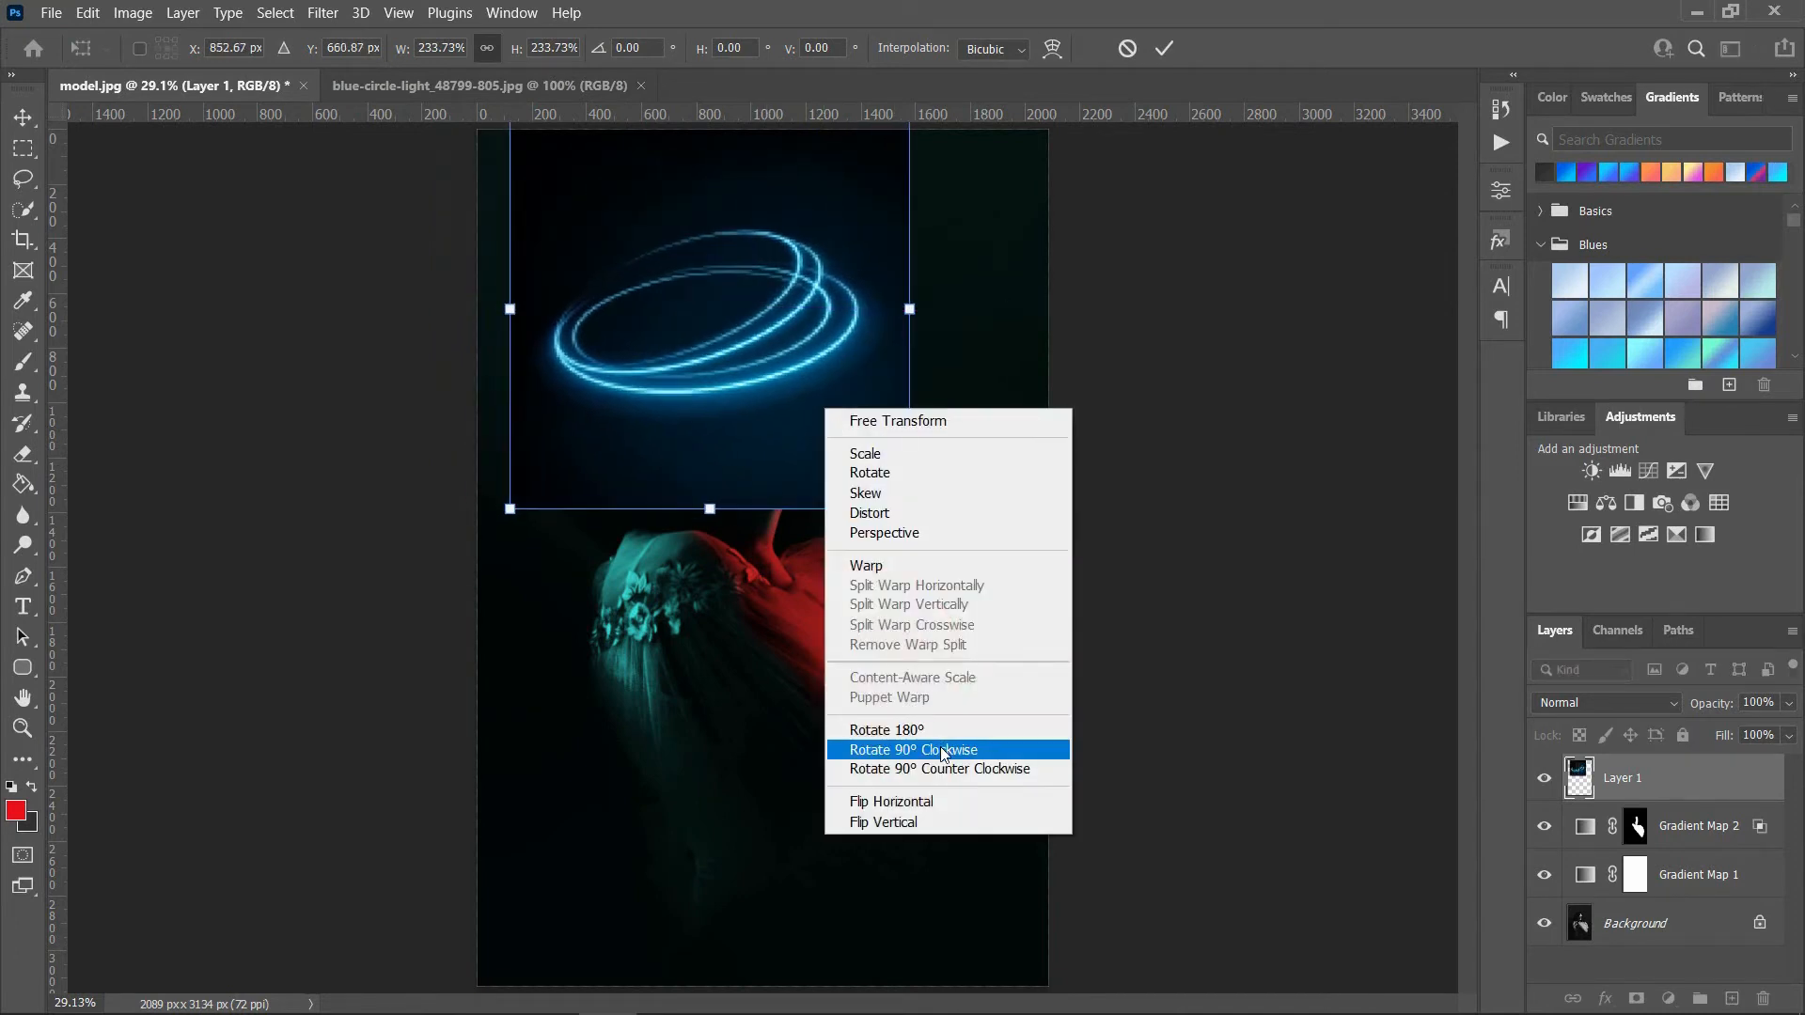
{"action": "left_click", "coordinate": [947, 821]}
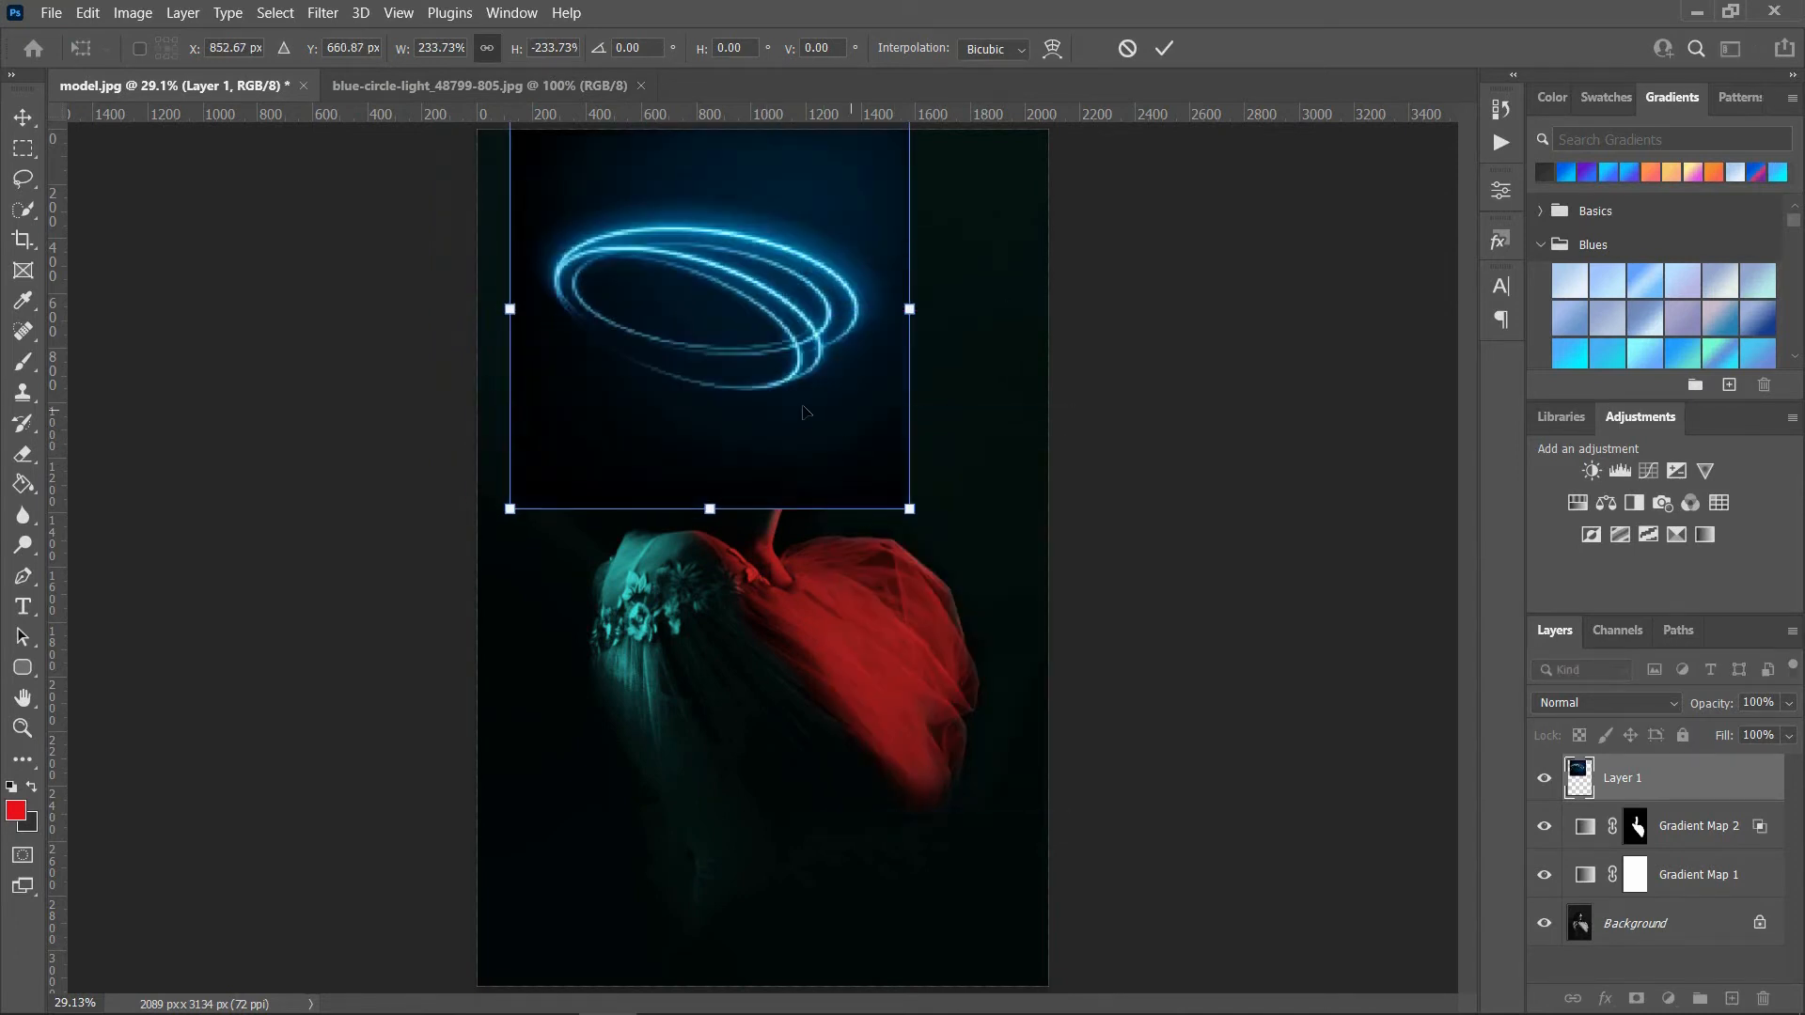
{"action": "left_click_drag", "start_coordinate": [814, 404], "coordinate": [871, 428]}
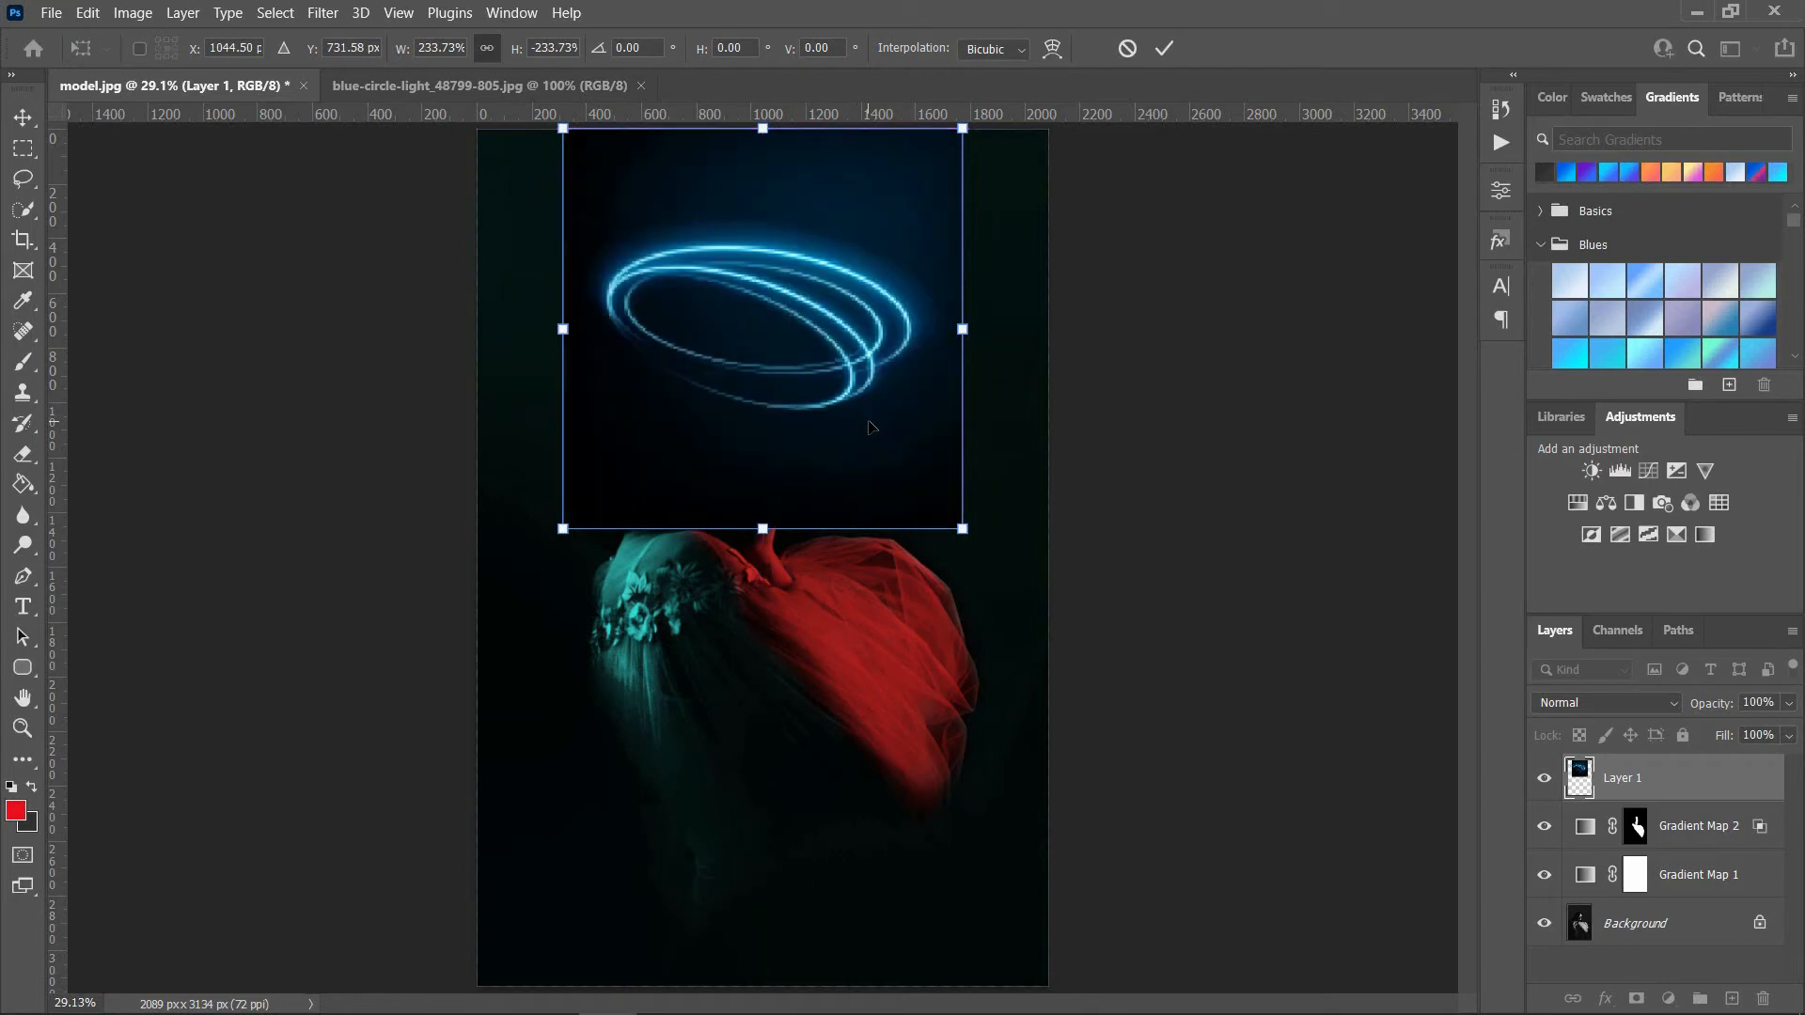
Step: Flip the circle light vertically again and flatten it to about 109% height, centred above the face
{"action": "right_click", "coordinate": [840, 376]}
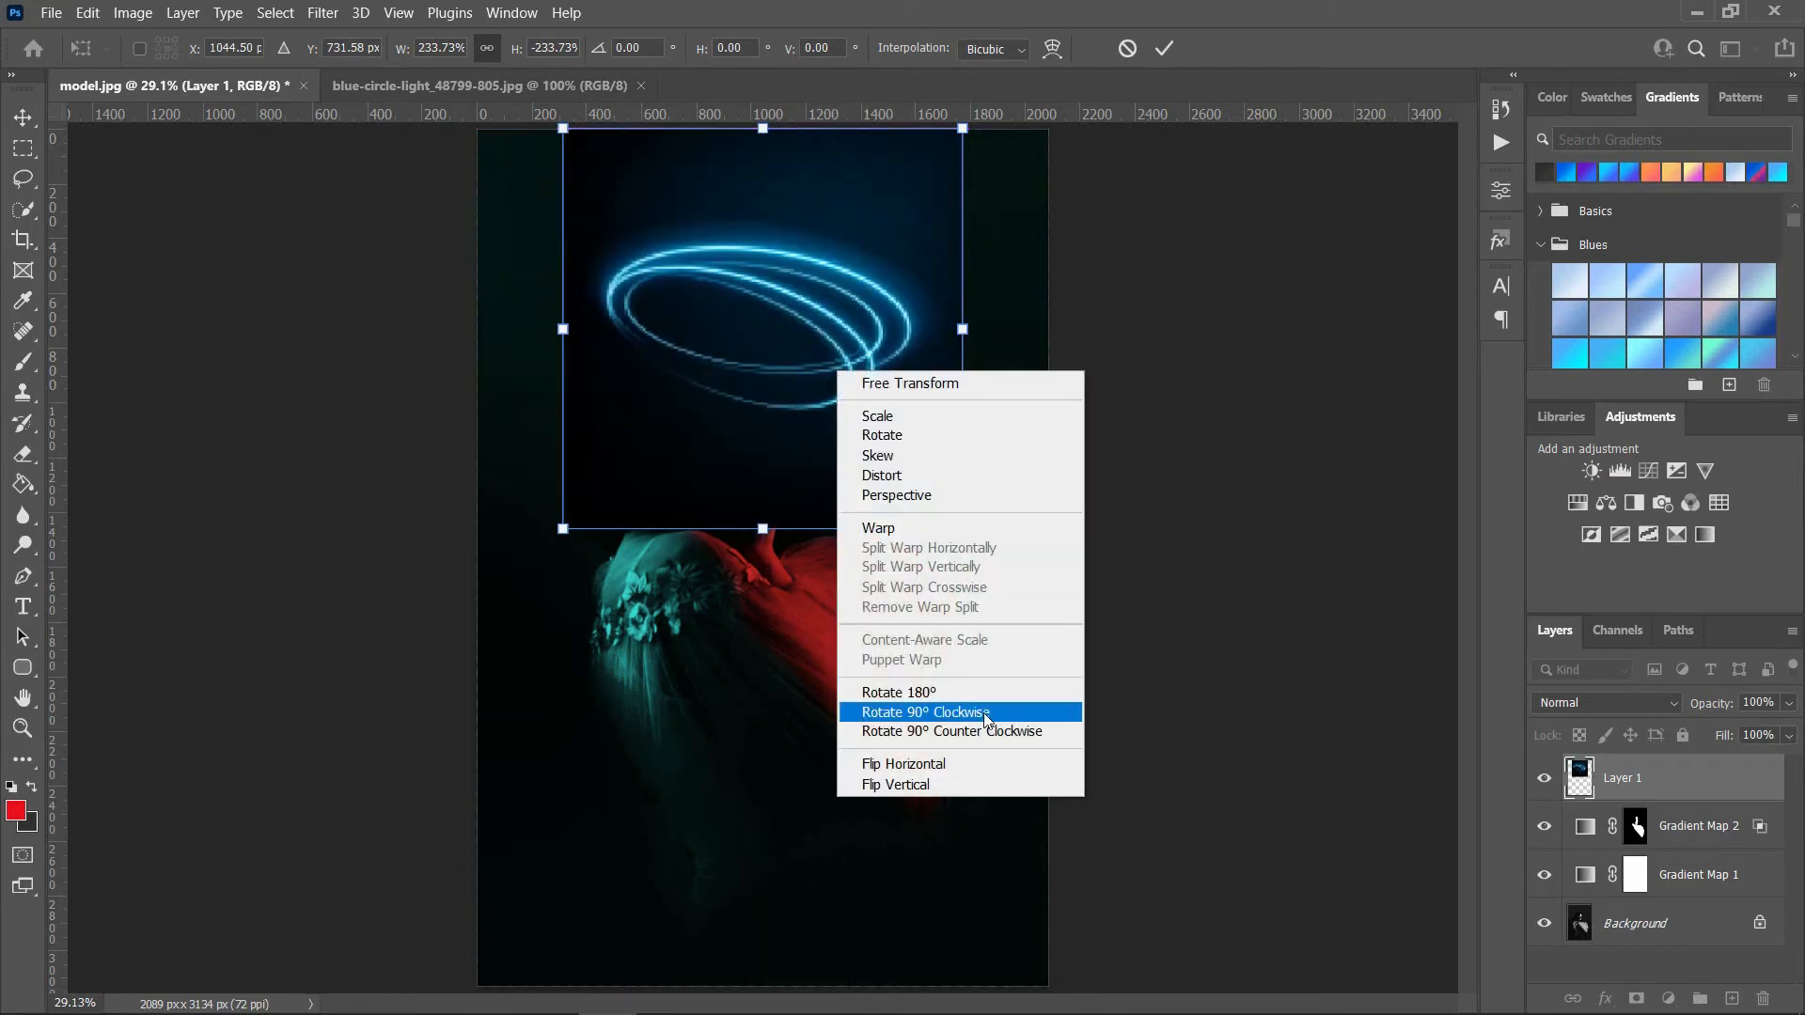
{"action": "left_click", "coordinate": [949, 790]}
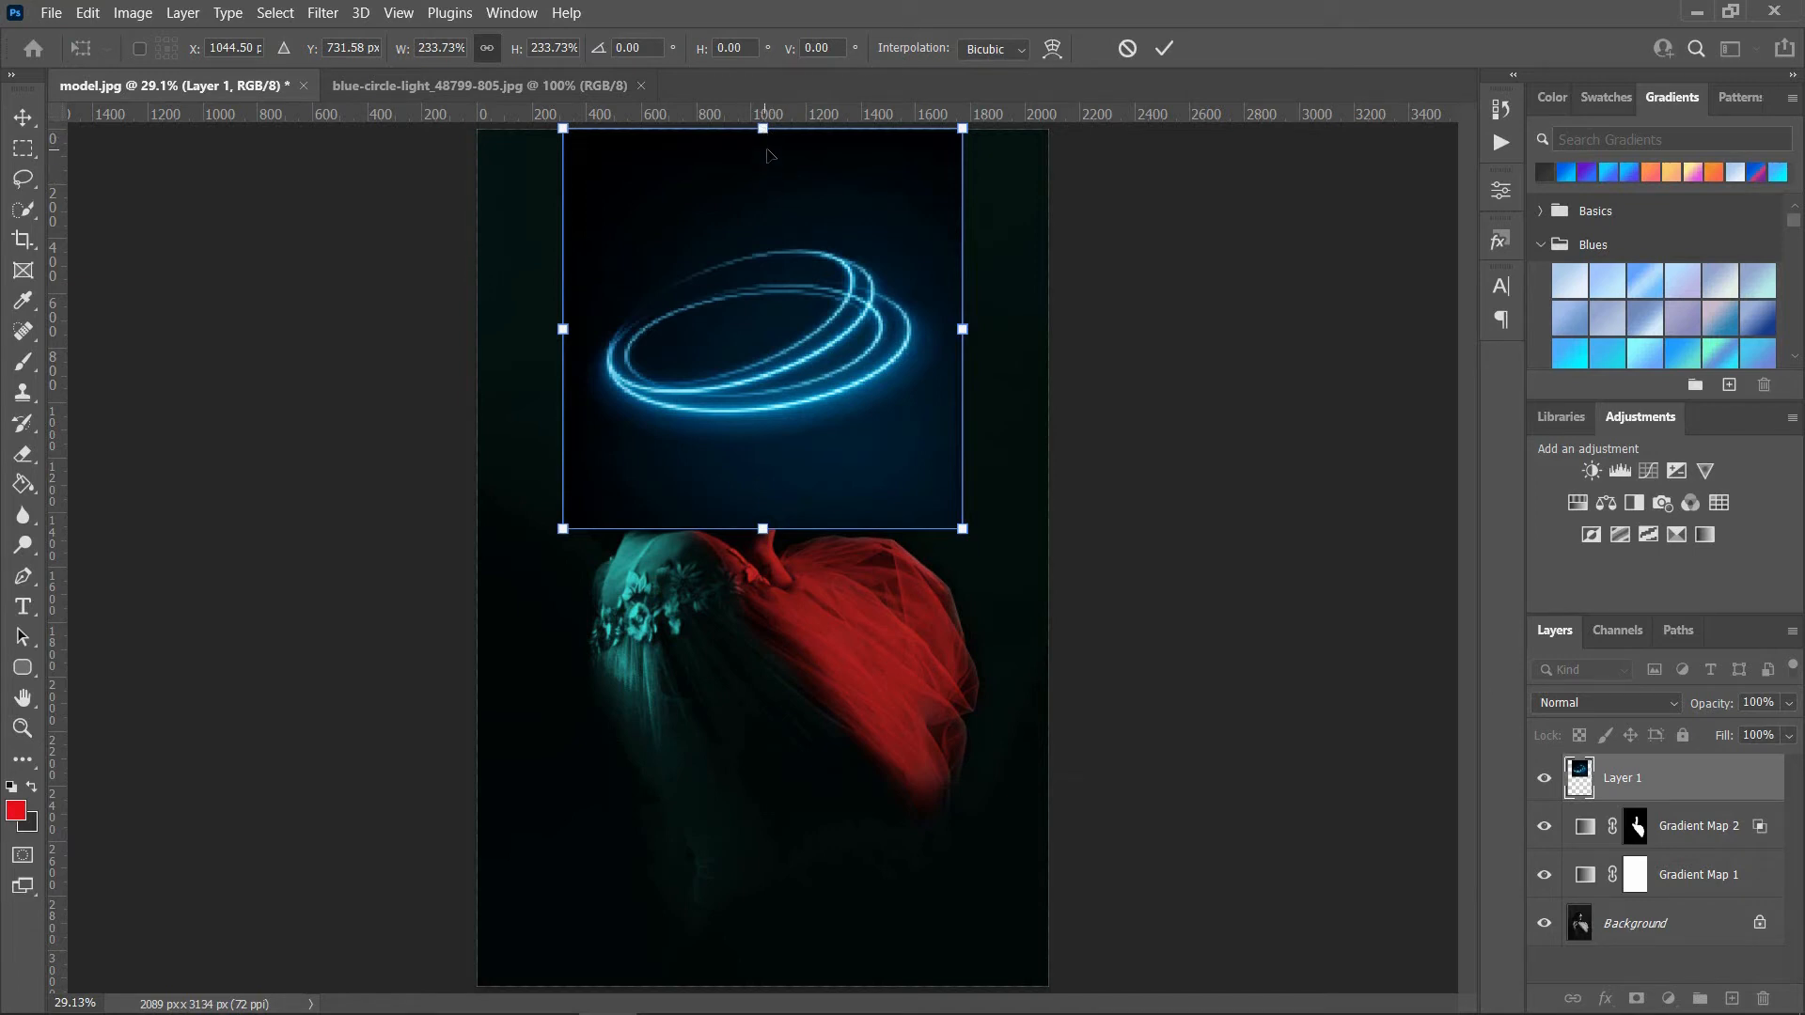
{"action": "left_click_drag", "start_coordinate": [767, 162], "coordinate": [766, 348]}
{"action": "left_click_drag", "start_coordinate": [766, 561], "coordinate": [767, 510]}
{"action": "left_click_drag", "start_coordinate": [807, 421], "coordinate": [799, 322]}
Step: Flip the flattened circle light vertically and place it just above the head at about X 990 px, Y 686 px
{"action": "right_click", "coordinate": [799, 328]}
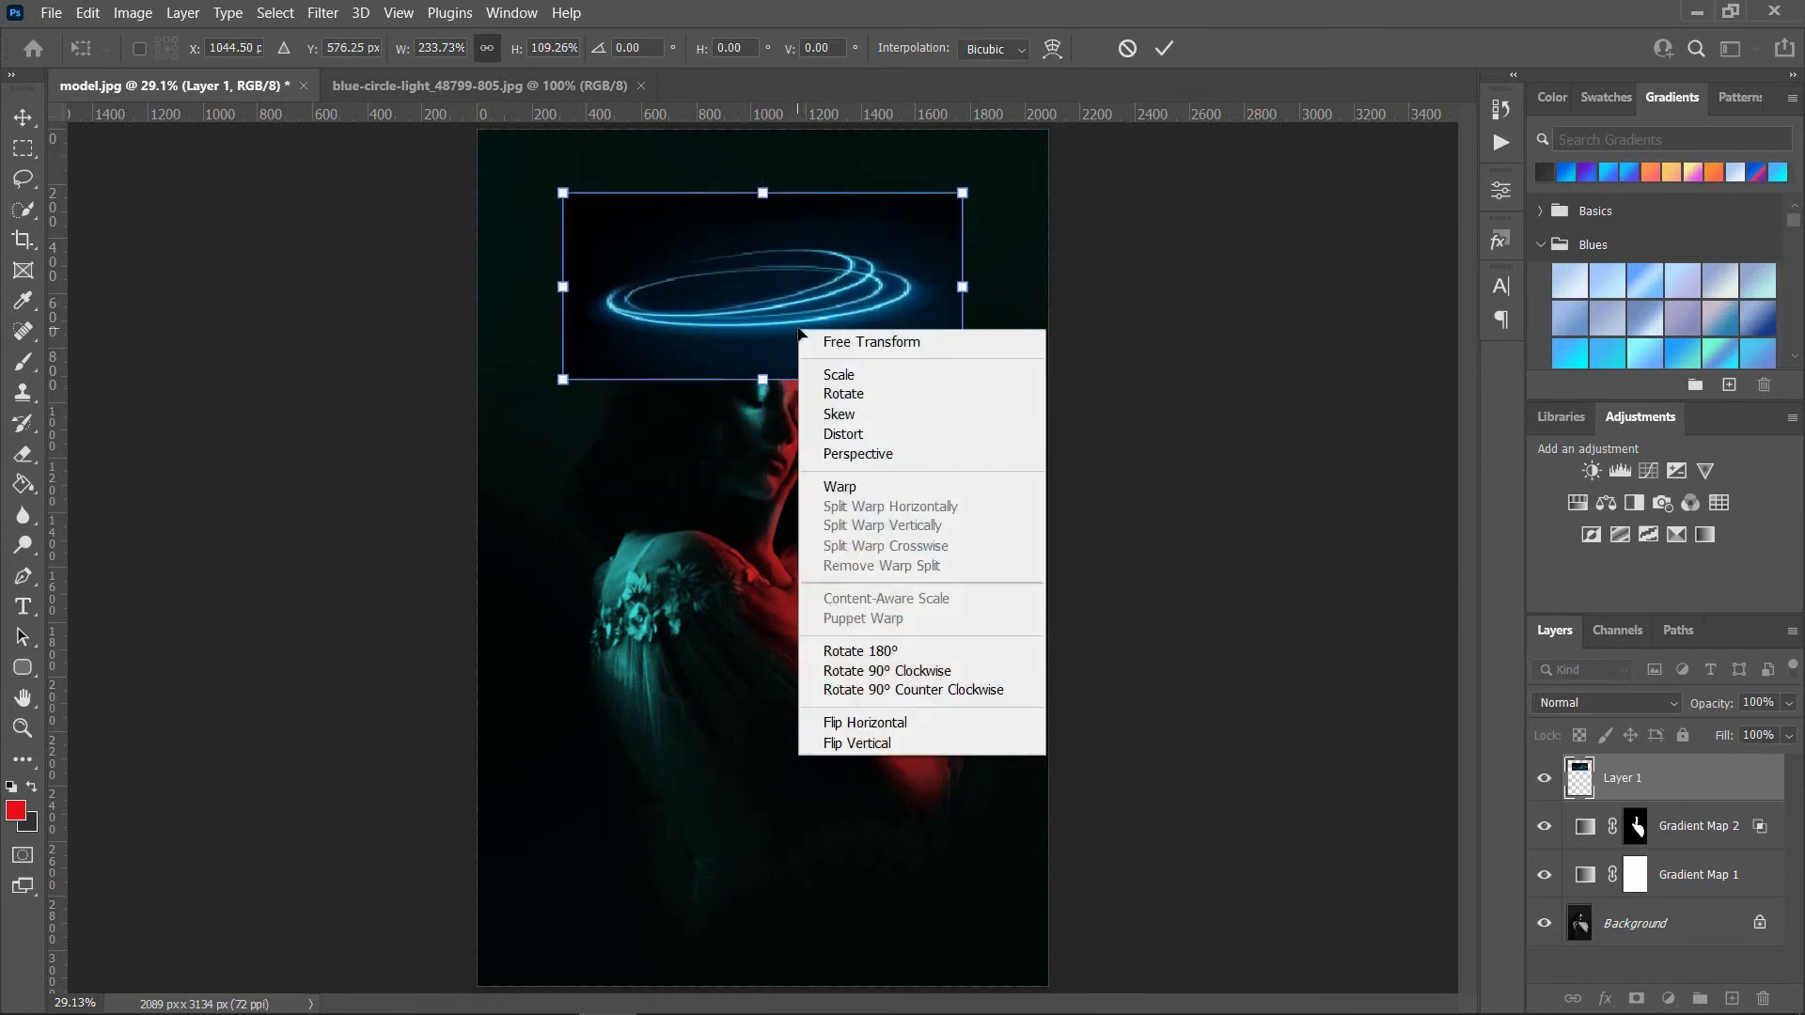
{"action": "left_click", "coordinate": [906, 746]}
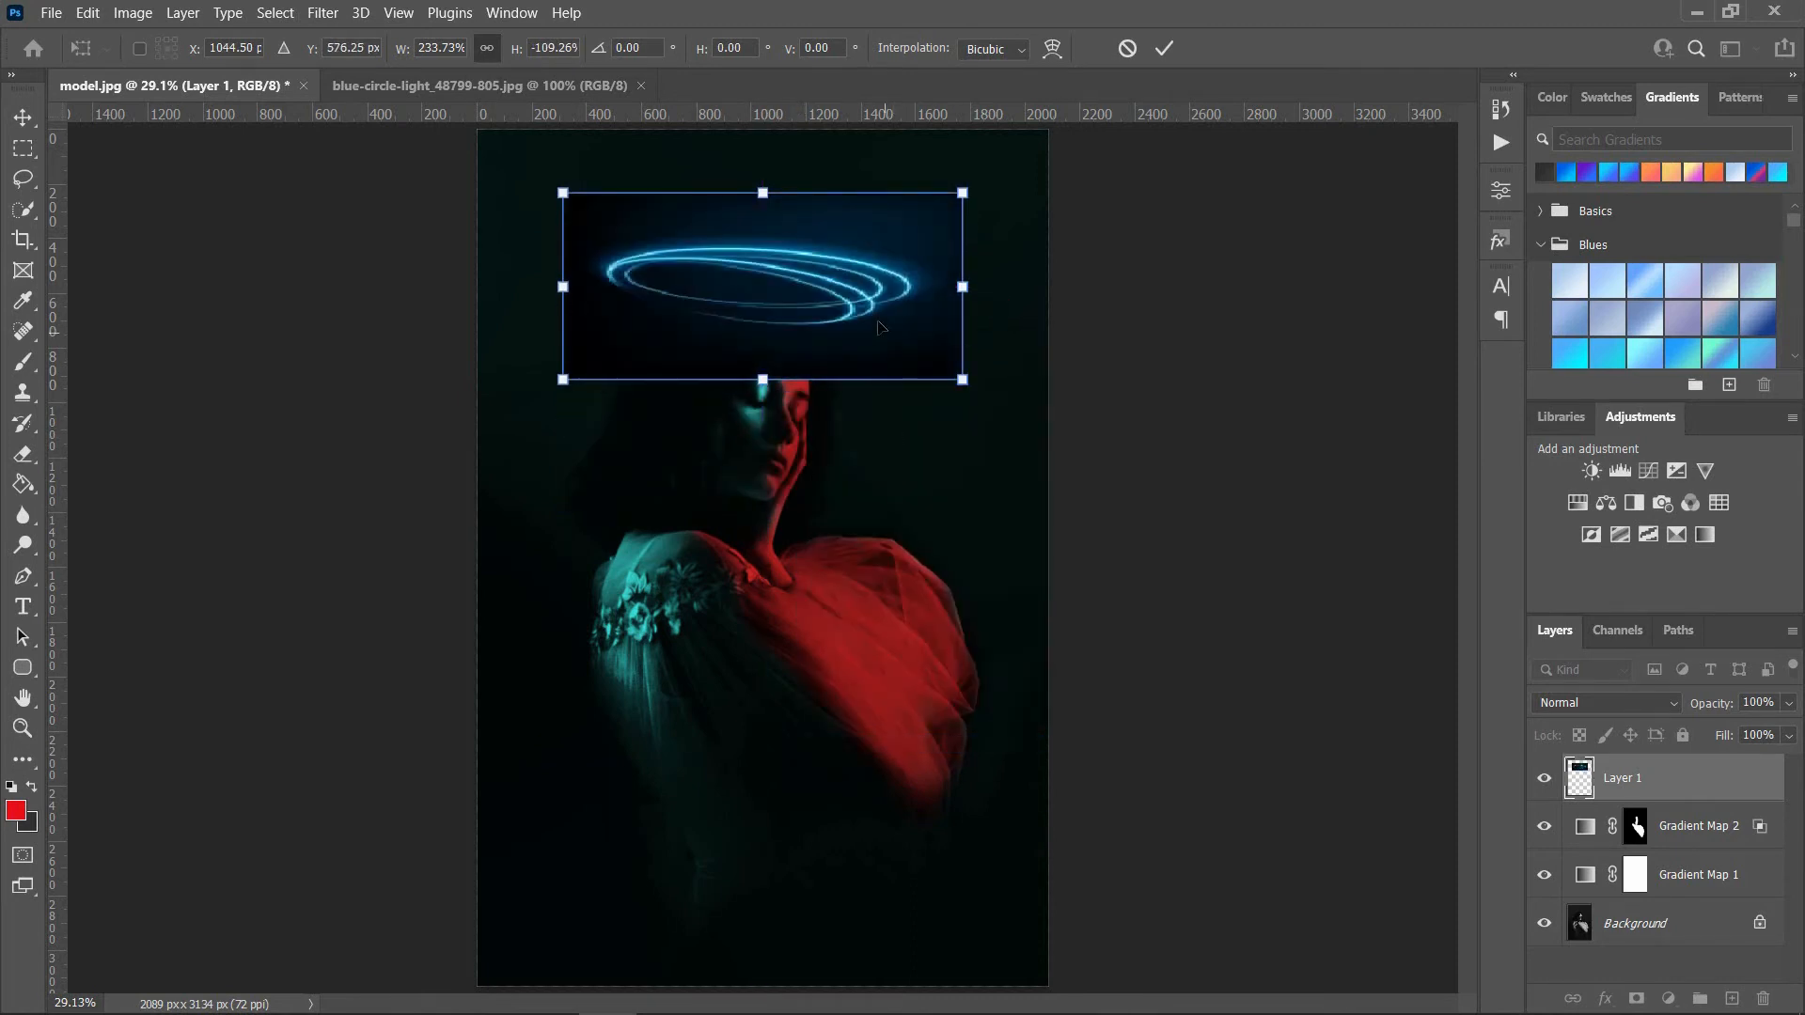
{"action": "left_click_drag", "start_coordinate": [879, 326], "coordinate": [859, 365]}
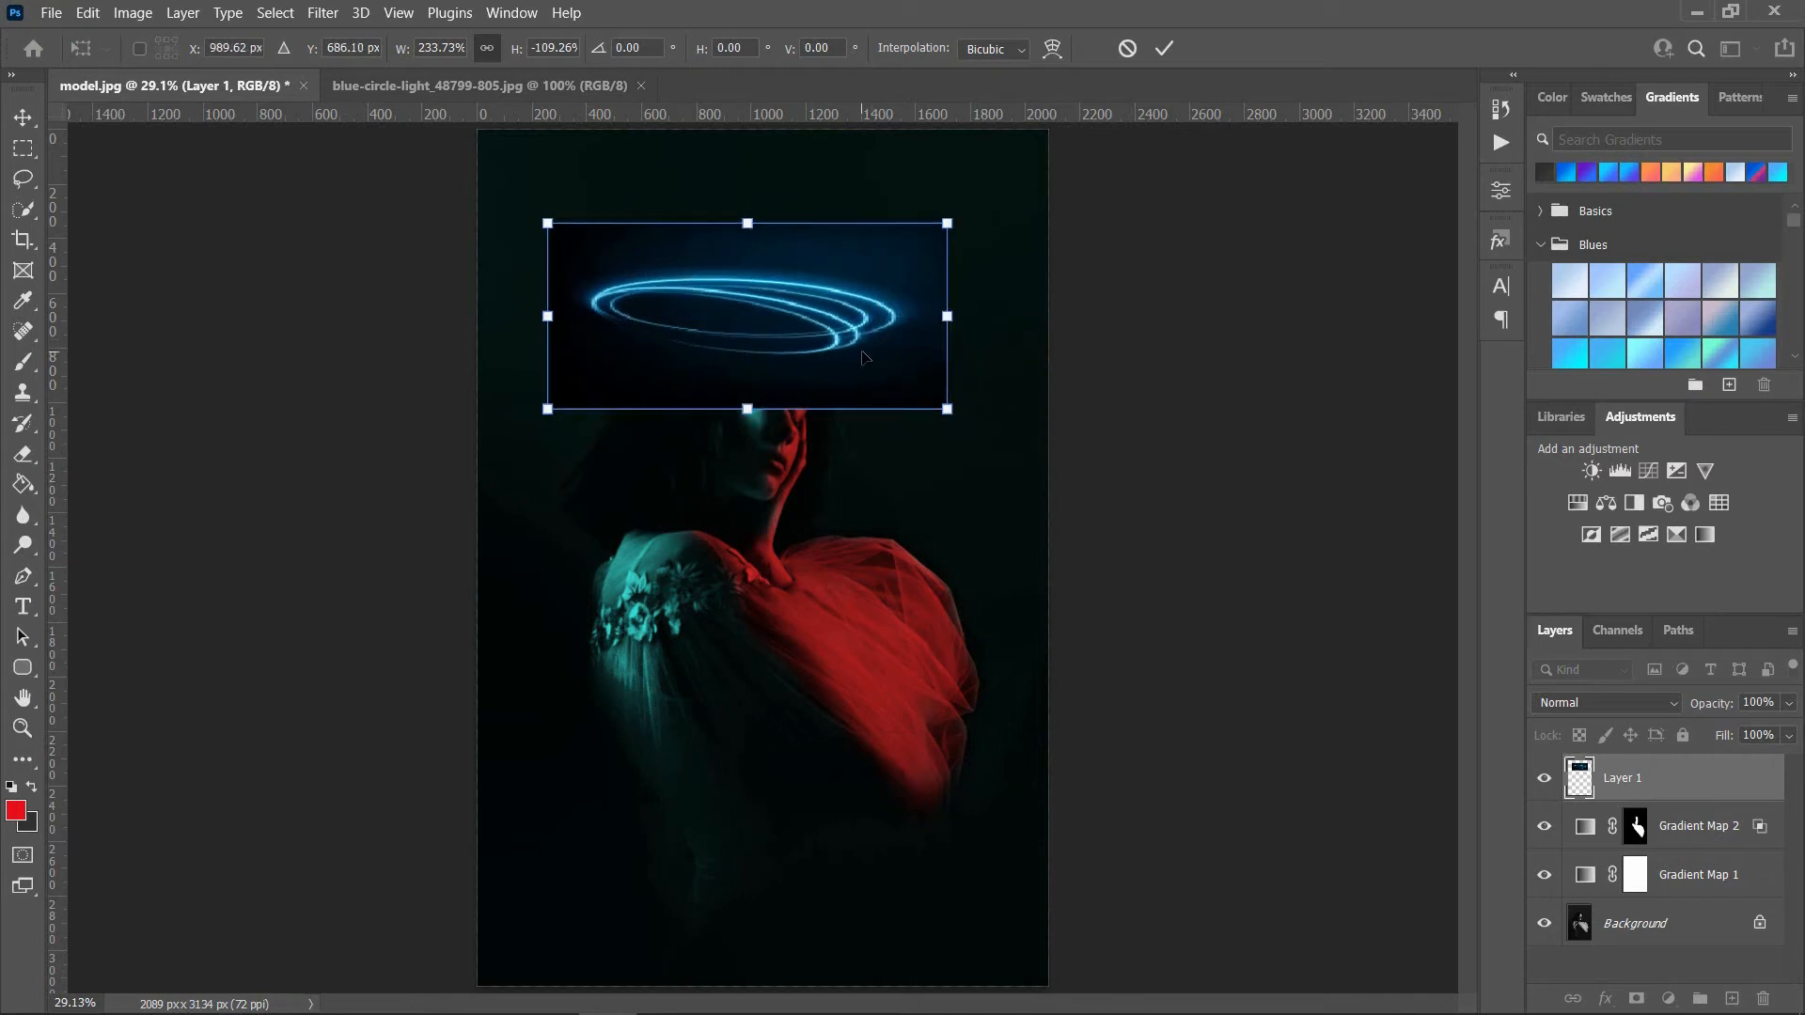
{"action": "key", "text": "ctrl+space"}
{"action": "left_click", "coordinate": [818, 365], "text": "ctrl"}
{"action": "left_click", "coordinate": [818, 365], "text": "ctrl"}
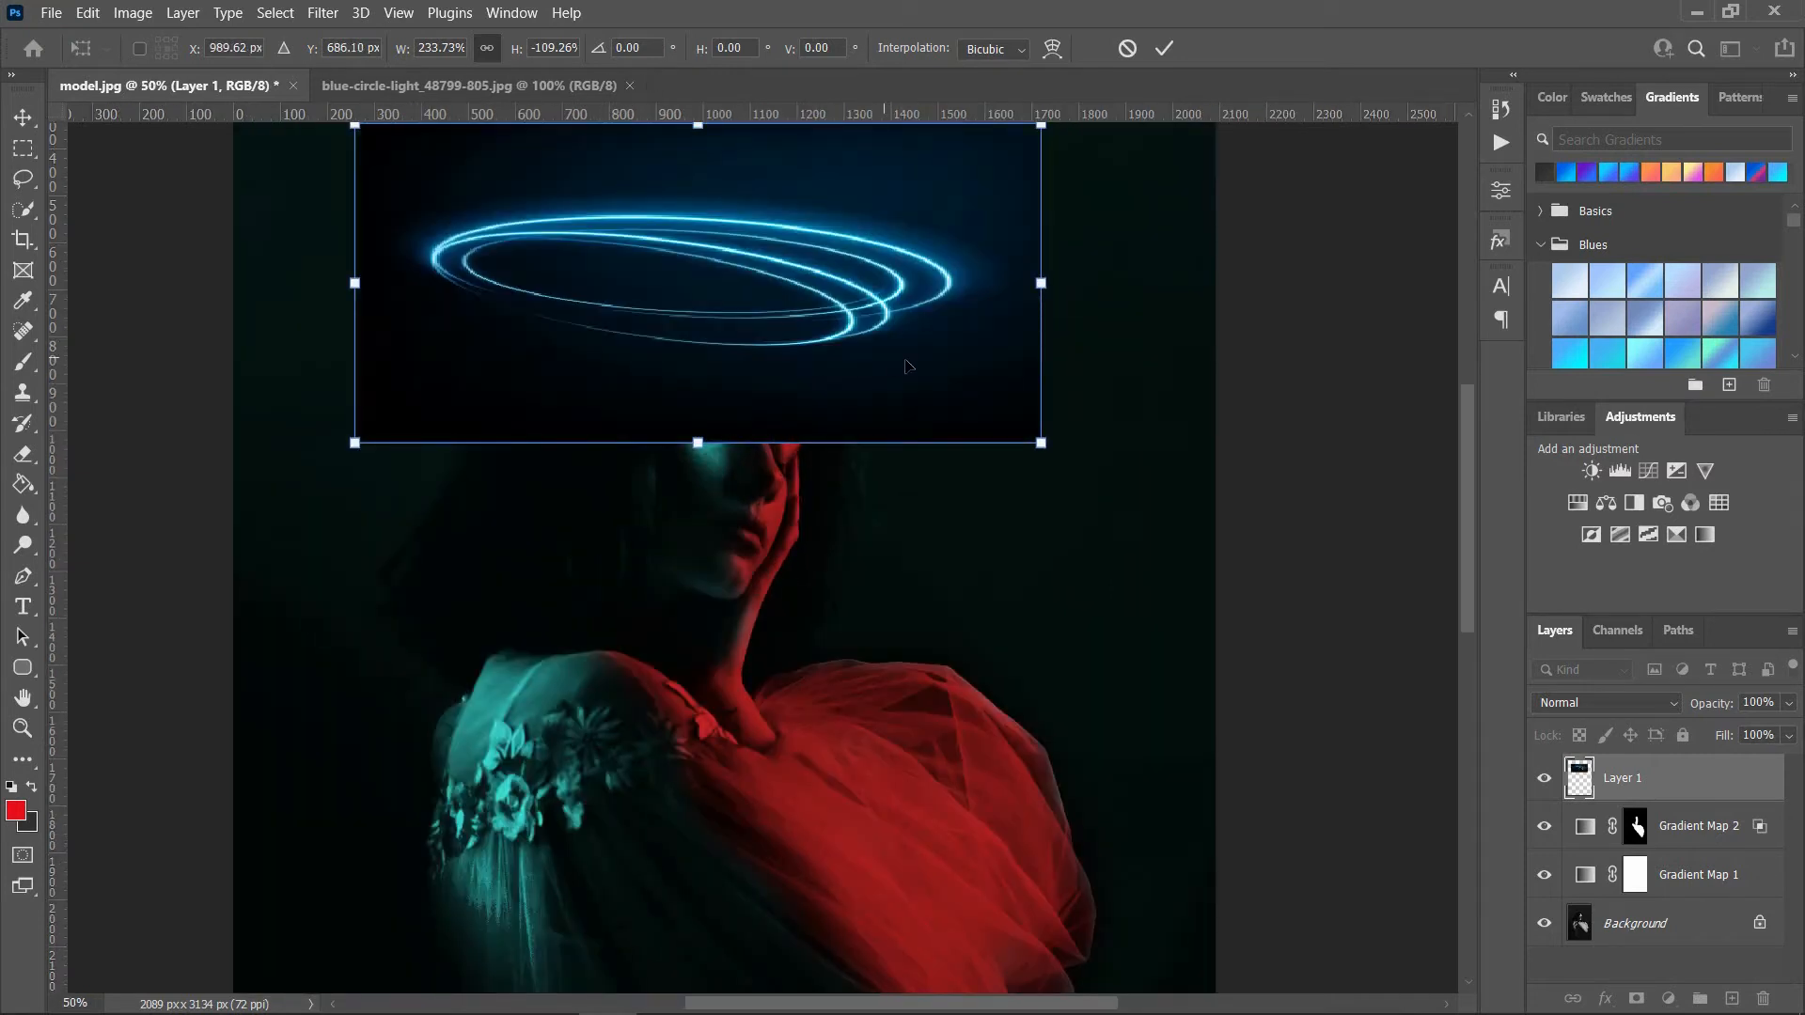
{"action": "key", "text": "Return"}
Step: Set the circle light layer's blend mode to Lighten and its opacity to 26%
{"action": "left_click", "coordinate": [1652, 702]}
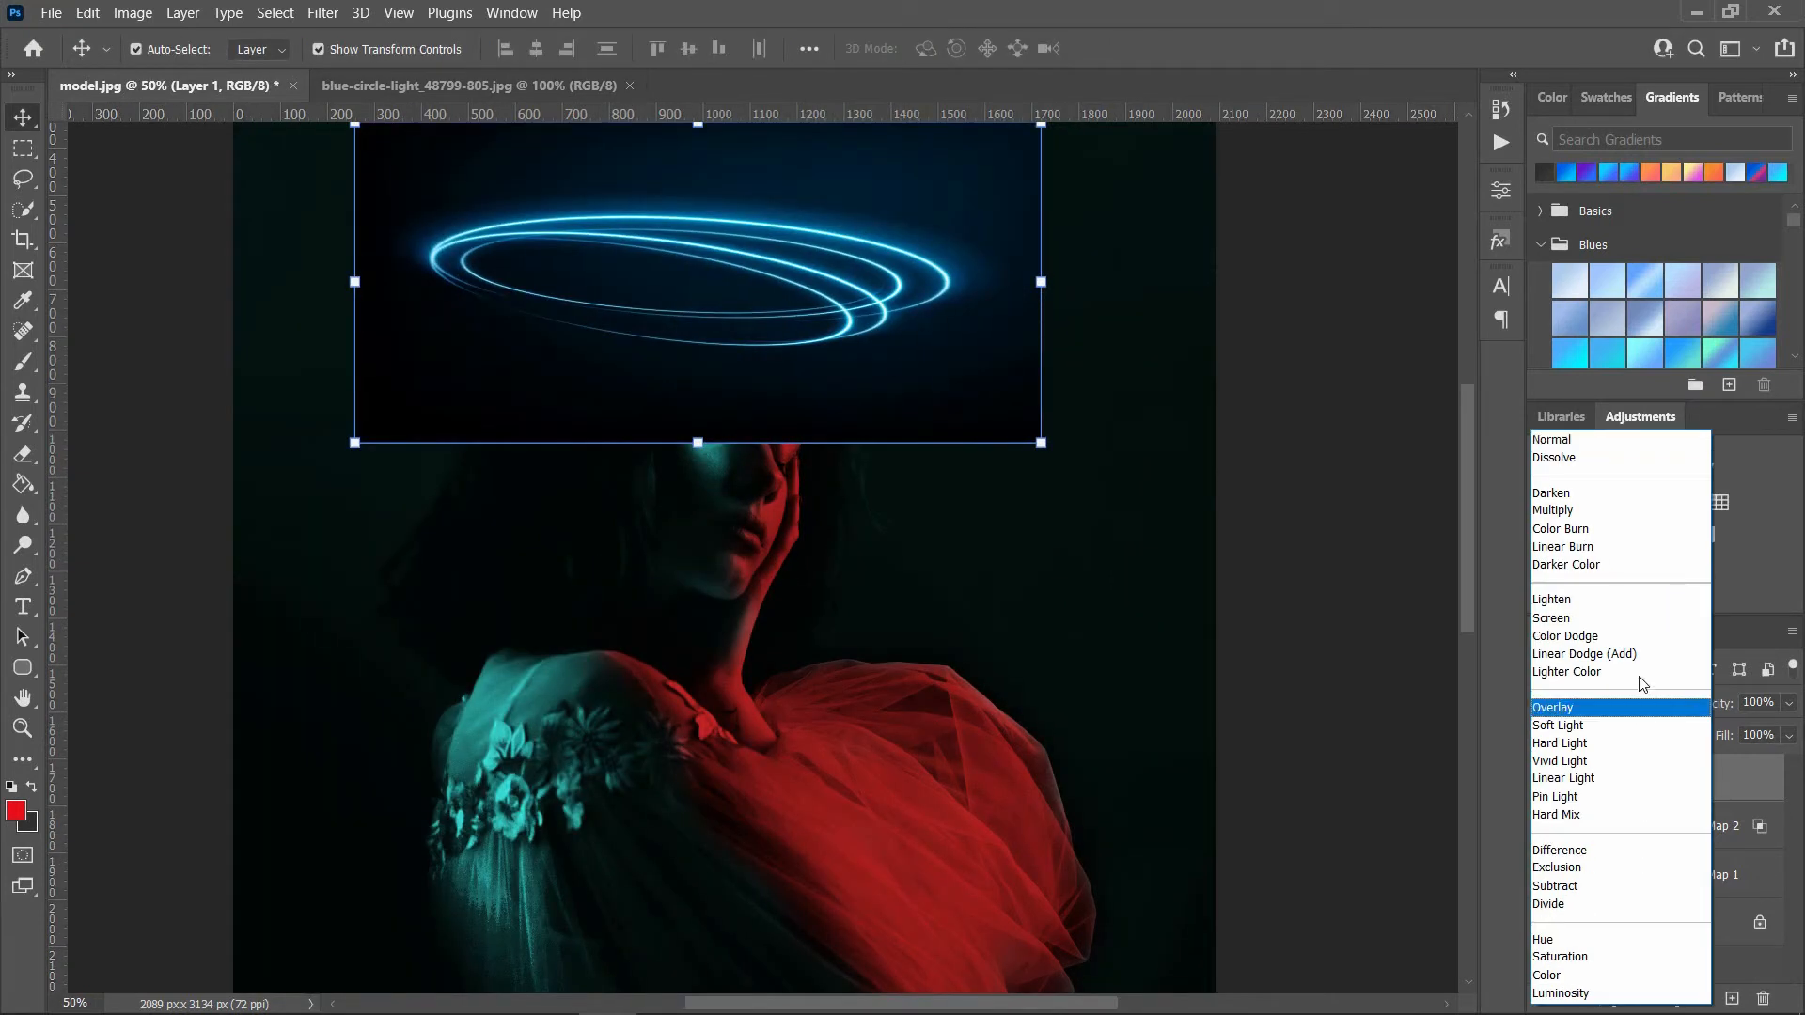
{"action": "left_click", "coordinate": [1562, 602]}
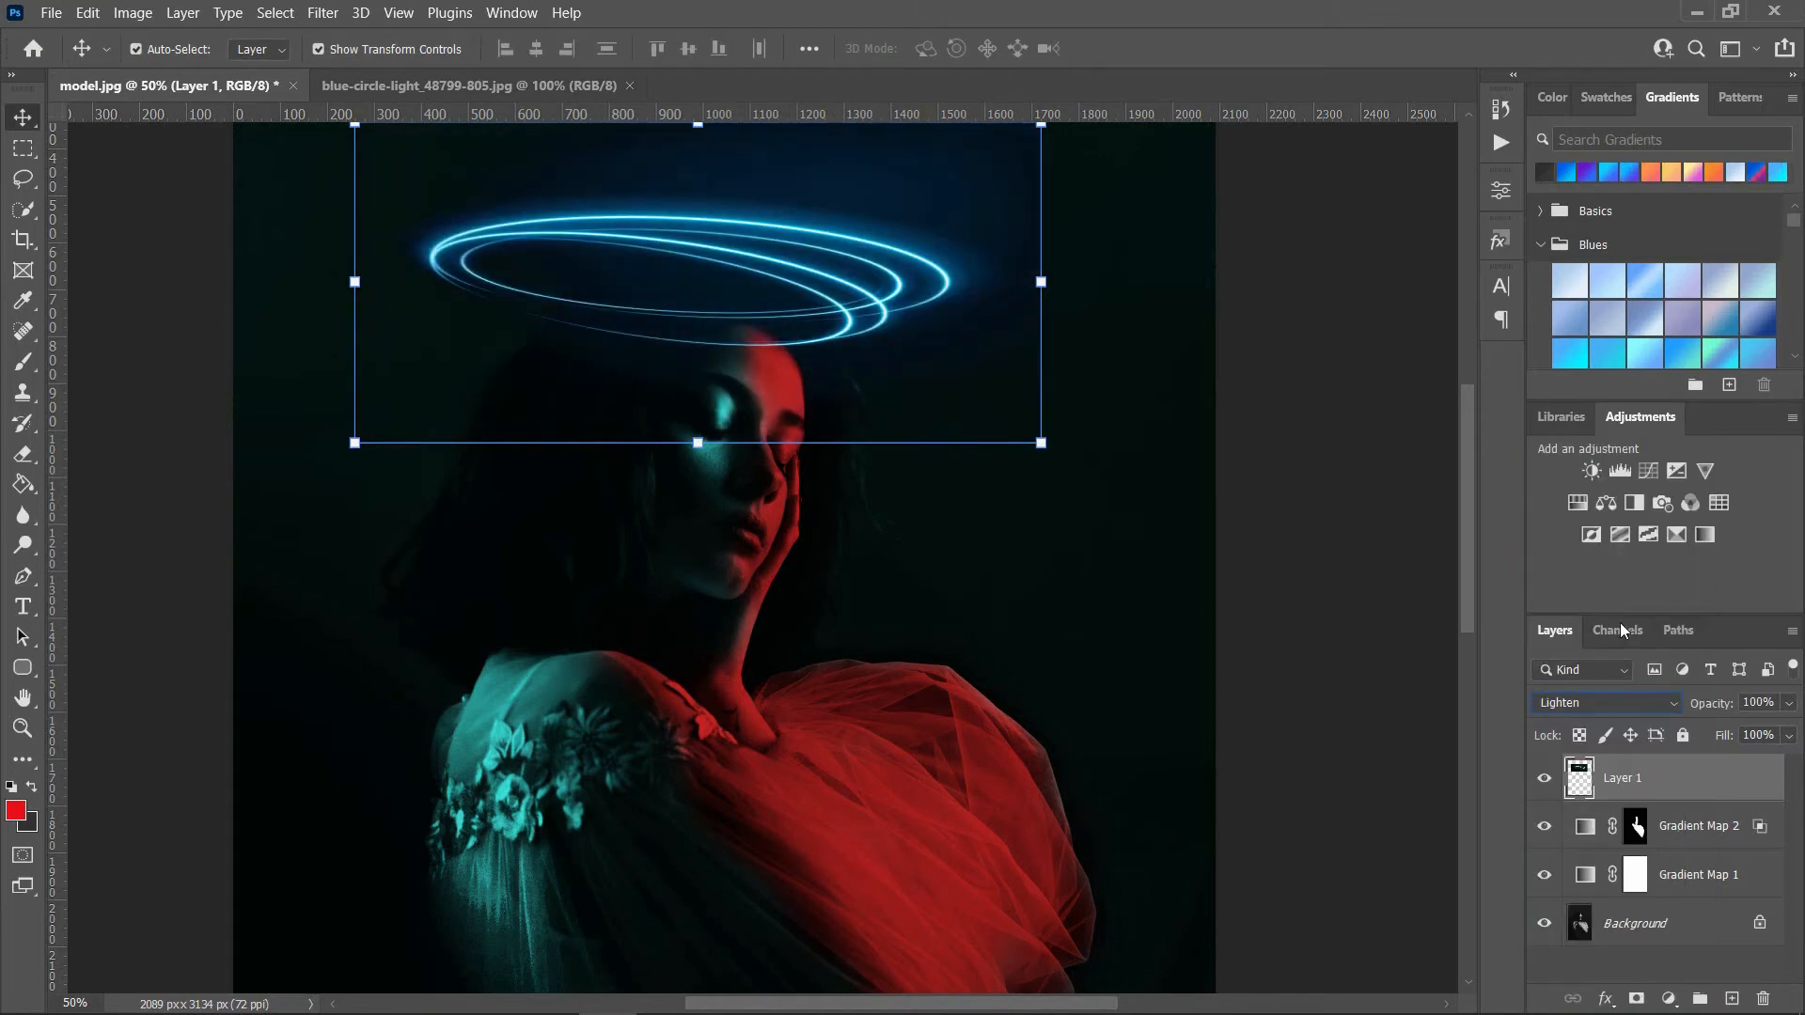
{"action": "left_click_drag", "start_coordinate": [1730, 705], "coordinate": [1640, 709]}
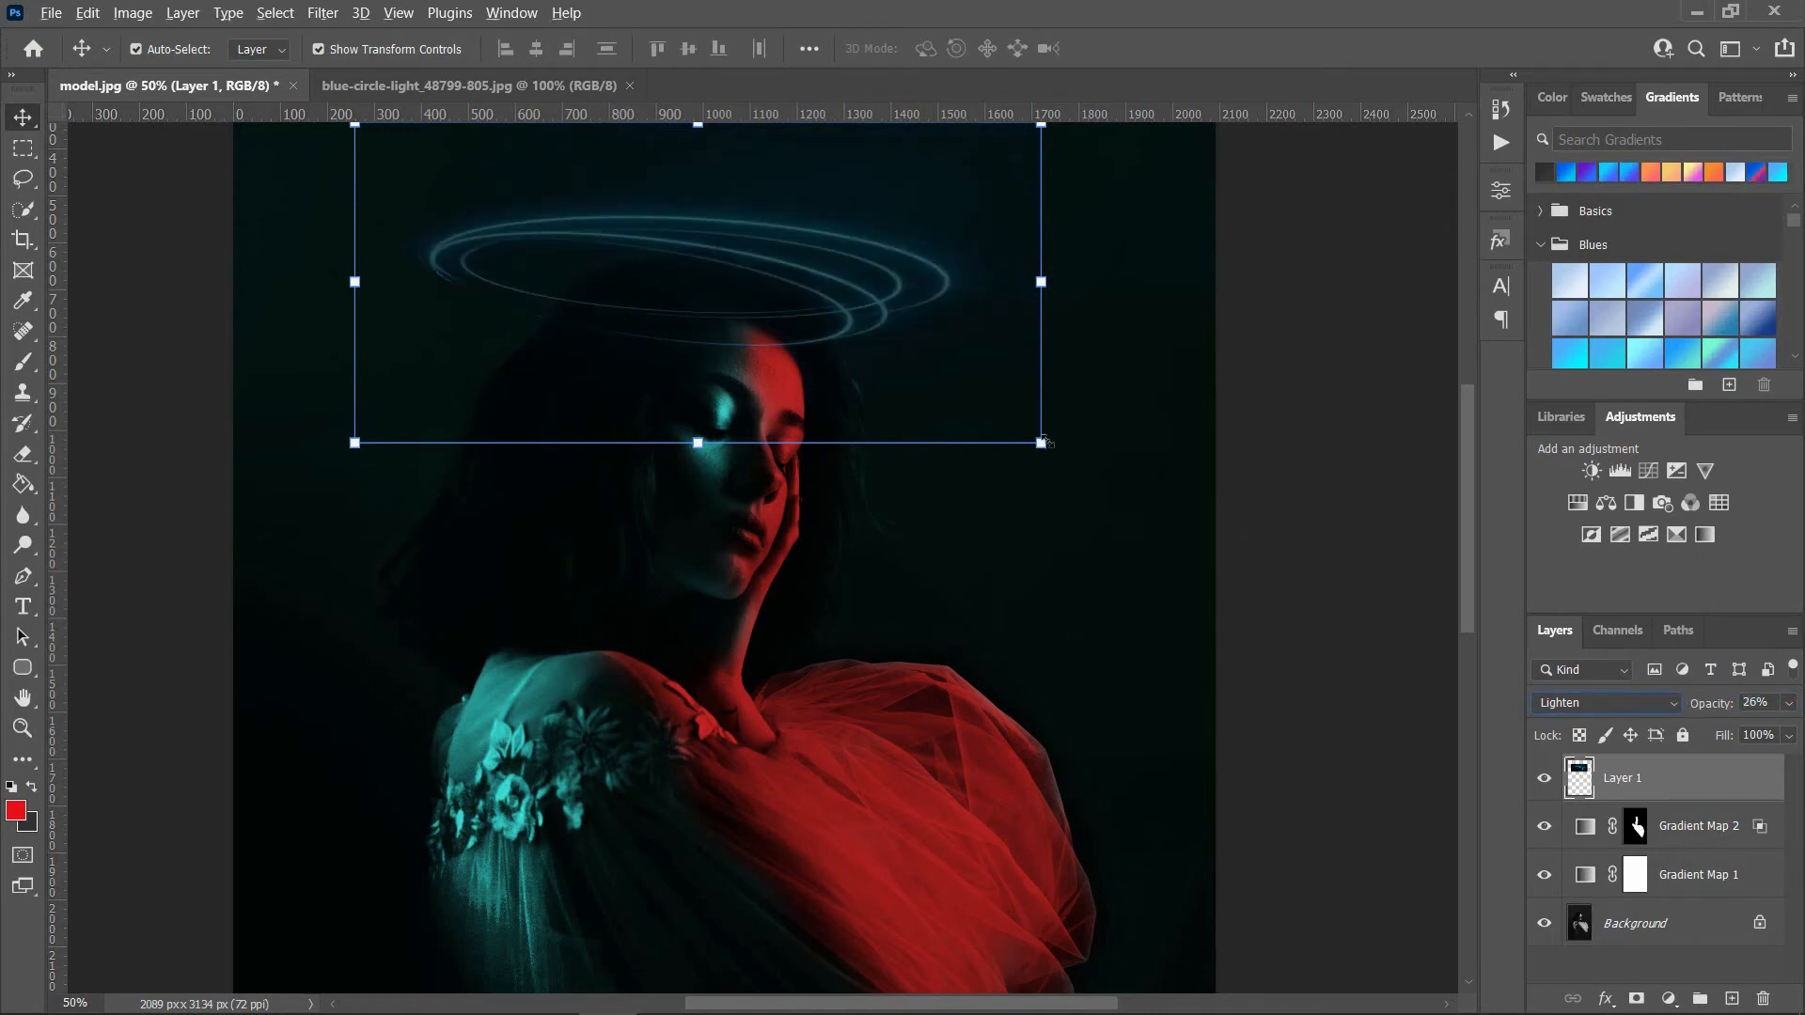
Step: Enlarge the circle light to about 109% and reposition it around the top of the head
{"action": "left_click_drag", "start_coordinate": [1042, 443], "coordinate": [1074, 458]}
{"action": "left_click_drag", "start_coordinate": [862, 327], "coordinate": [910, 342]}
{"action": "left_click", "coordinate": [851, 352]}
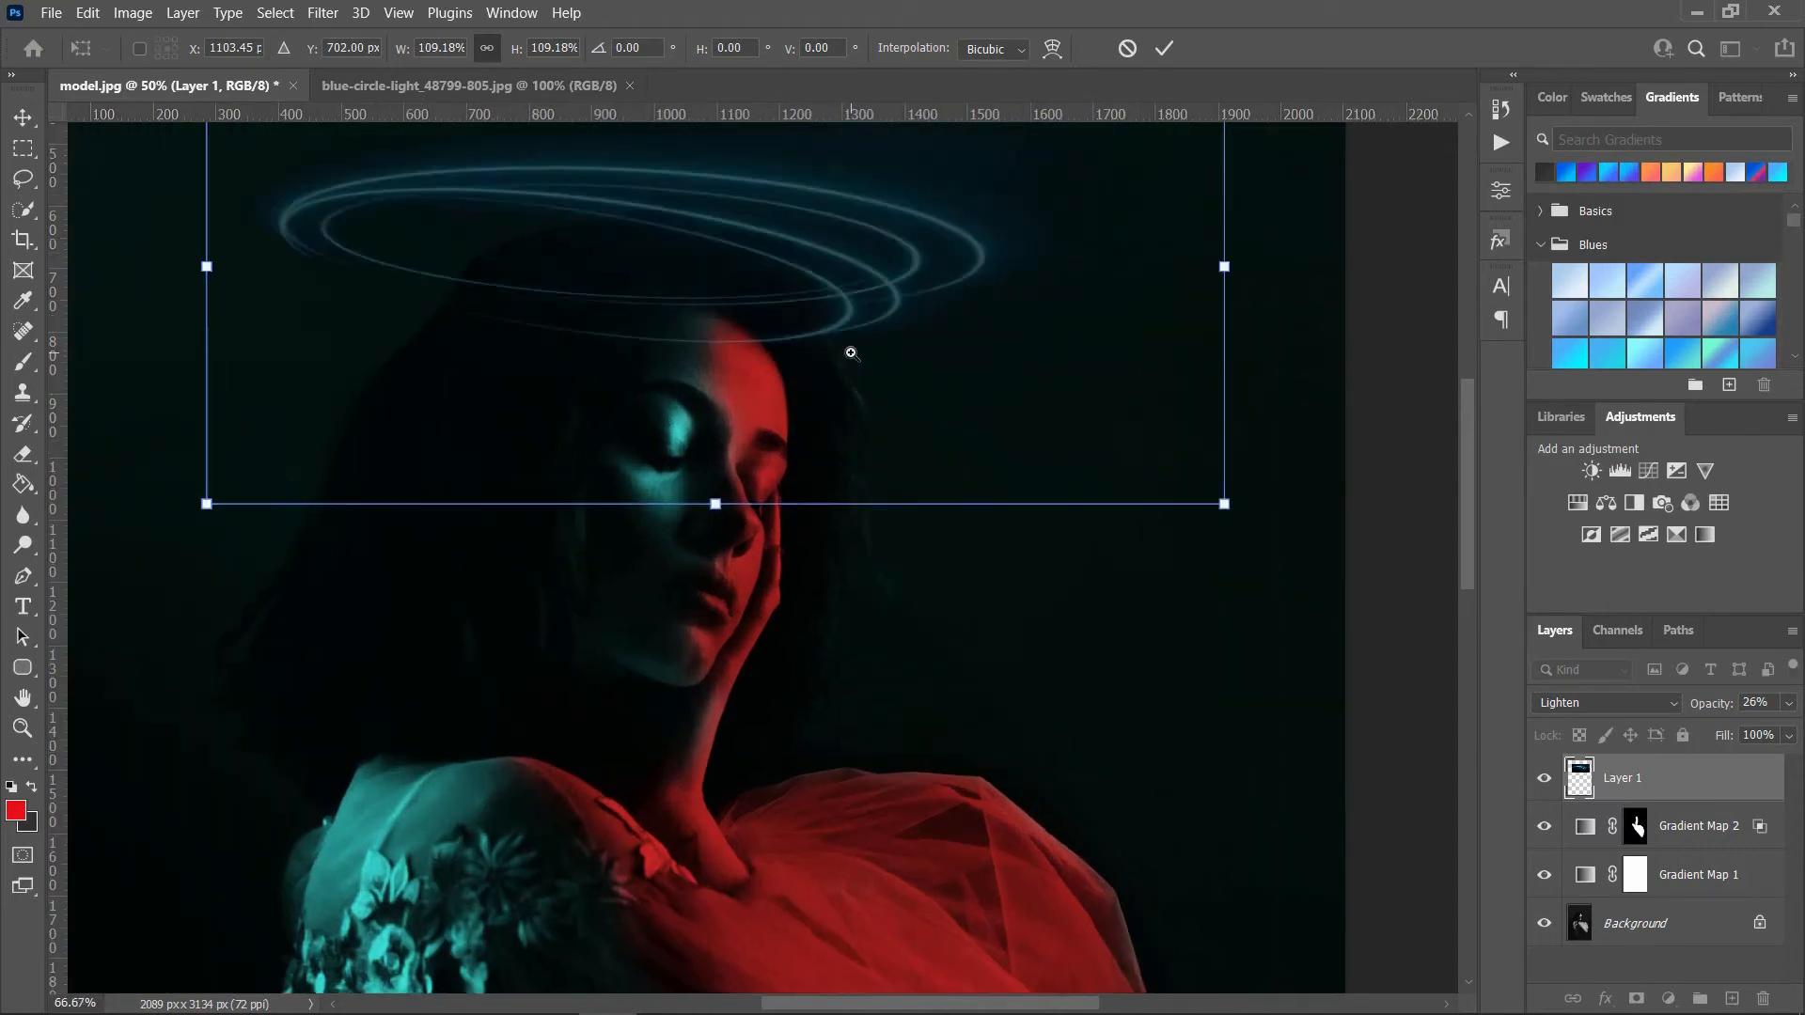
{"action": "left_click", "coordinate": [851, 352]}
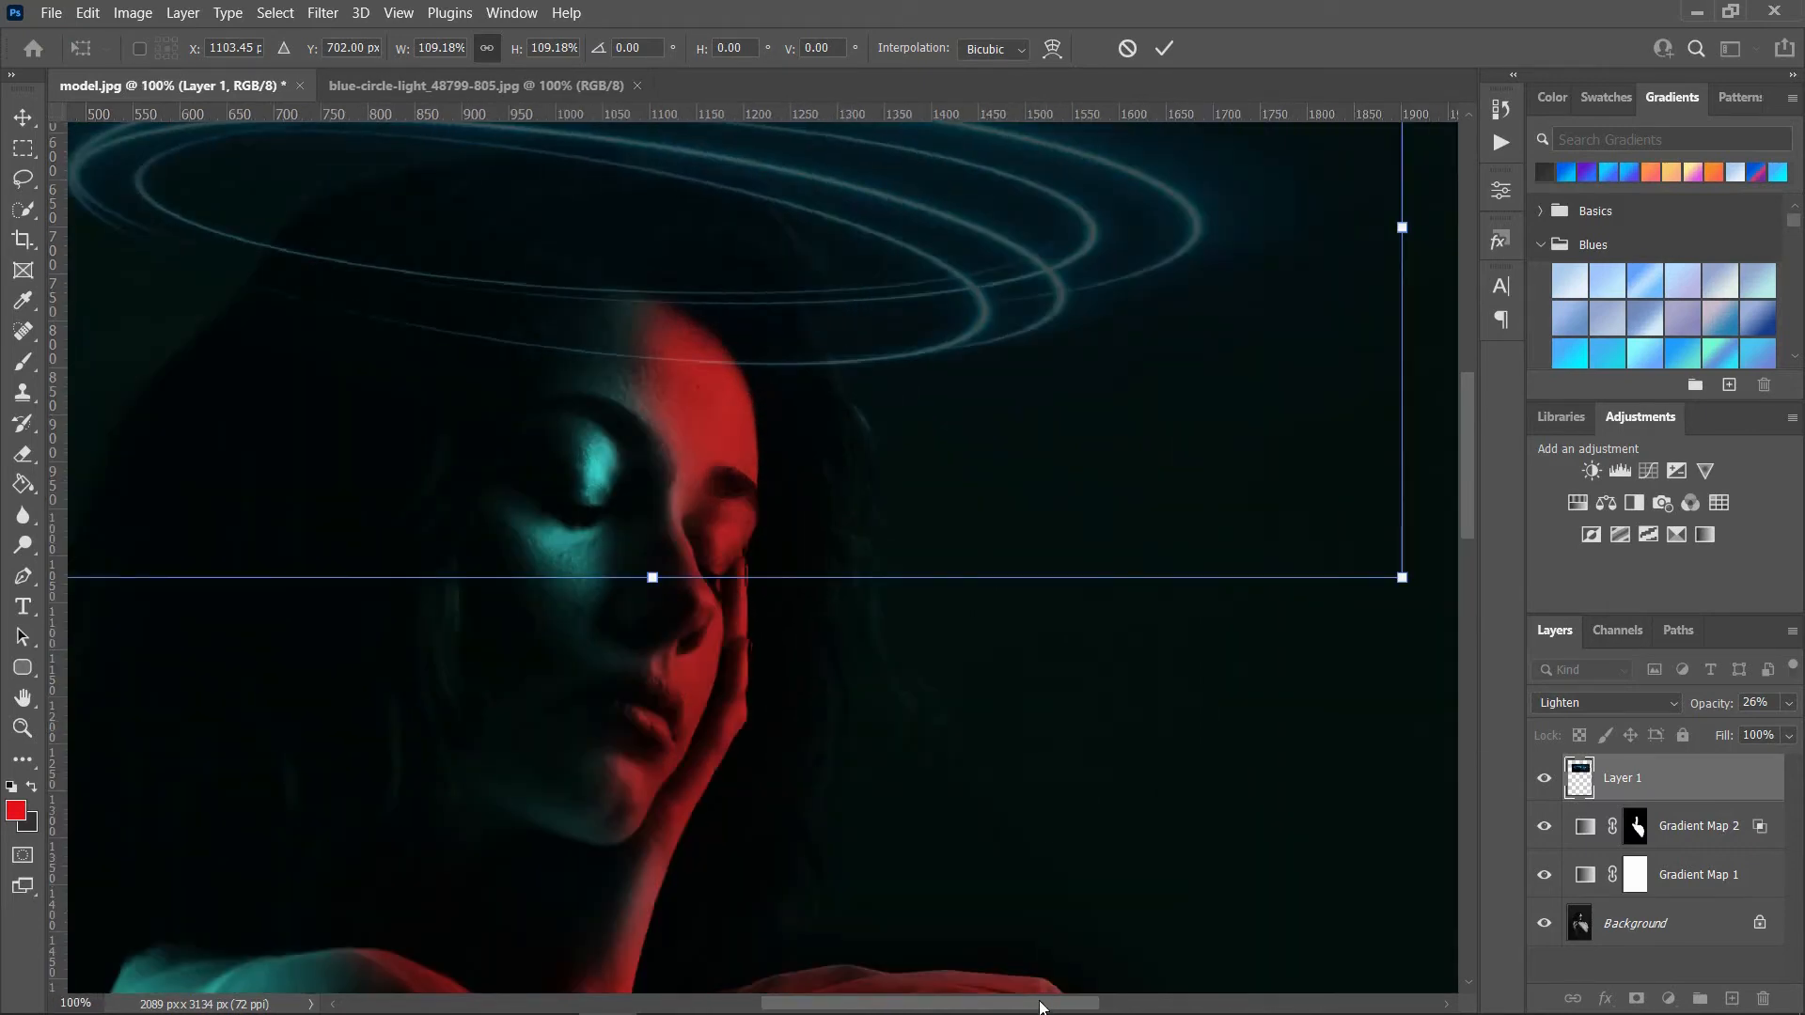
{"action": "left_click_drag", "start_coordinate": [1040, 1003], "coordinate": [994, 1005]}
{"action": "left_click_drag", "start_coordinate": [1472, 449], "coordinate": [1475, 419]}
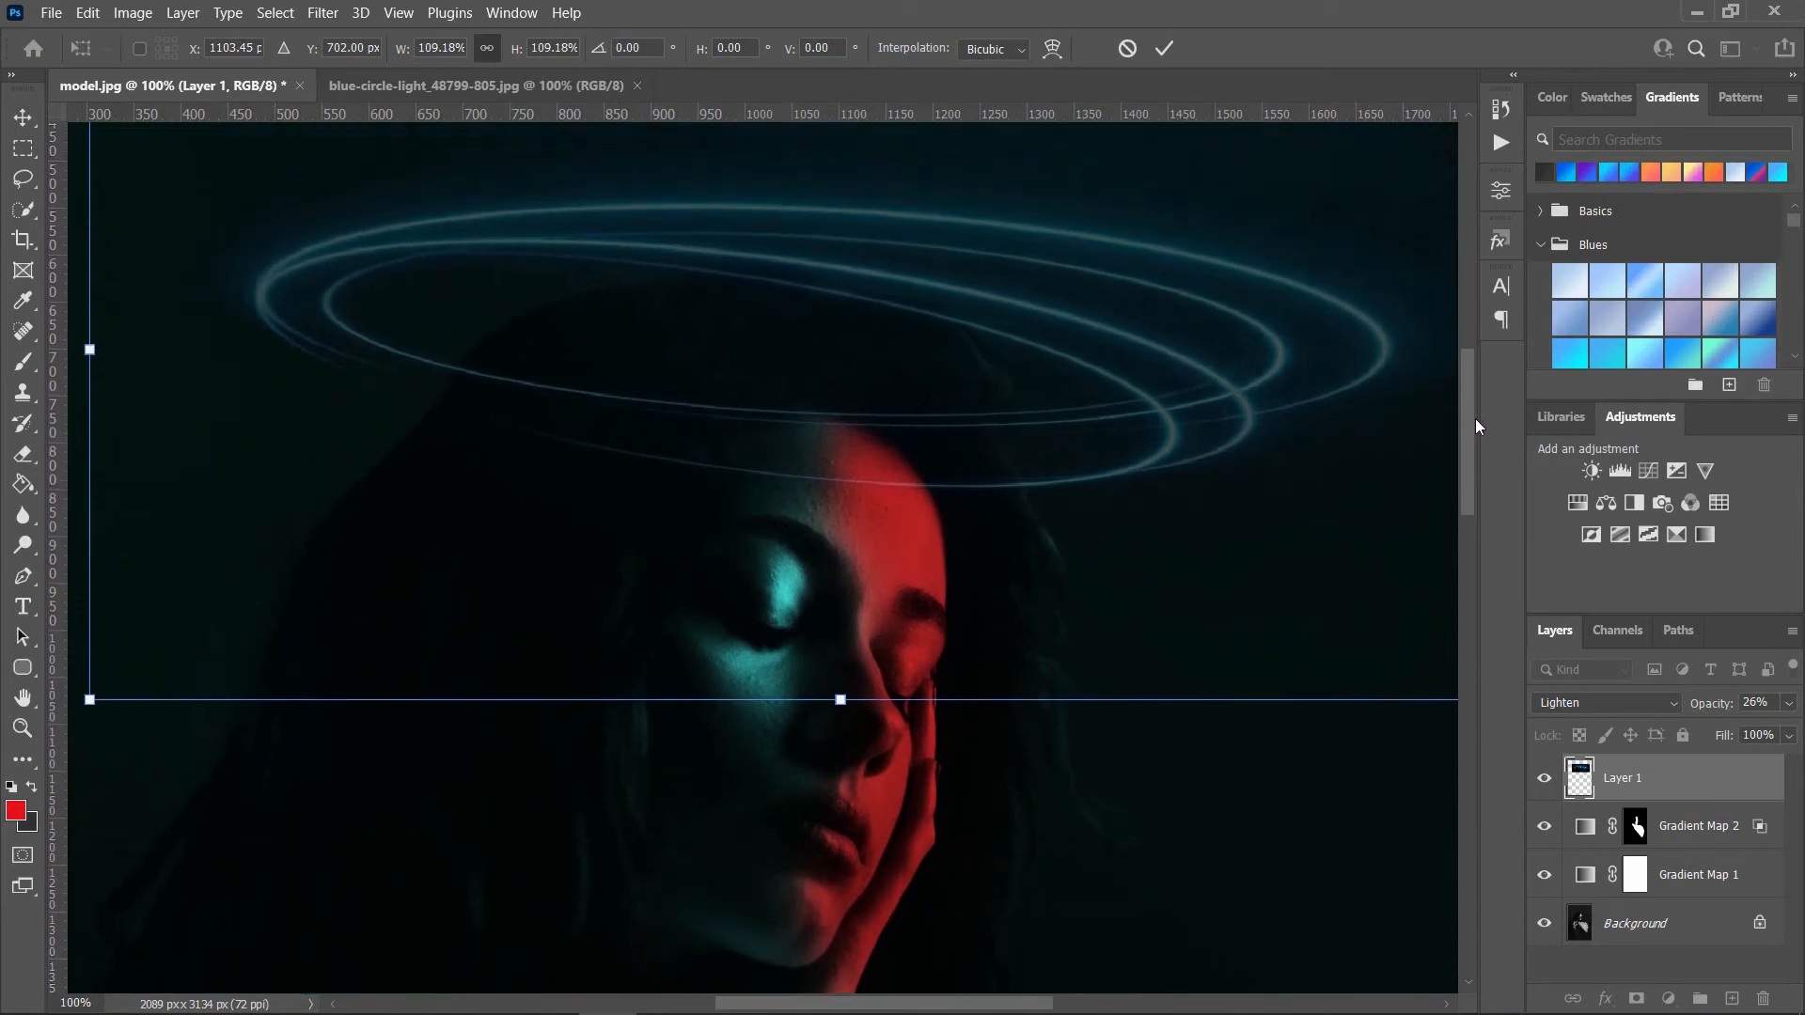
Step: Add a mask to the circle light layer and paint black at 60% flow over the rings crossing the hair and the forehead's cyan side
{"action": "left_click", "coordinate": [24, 362]}
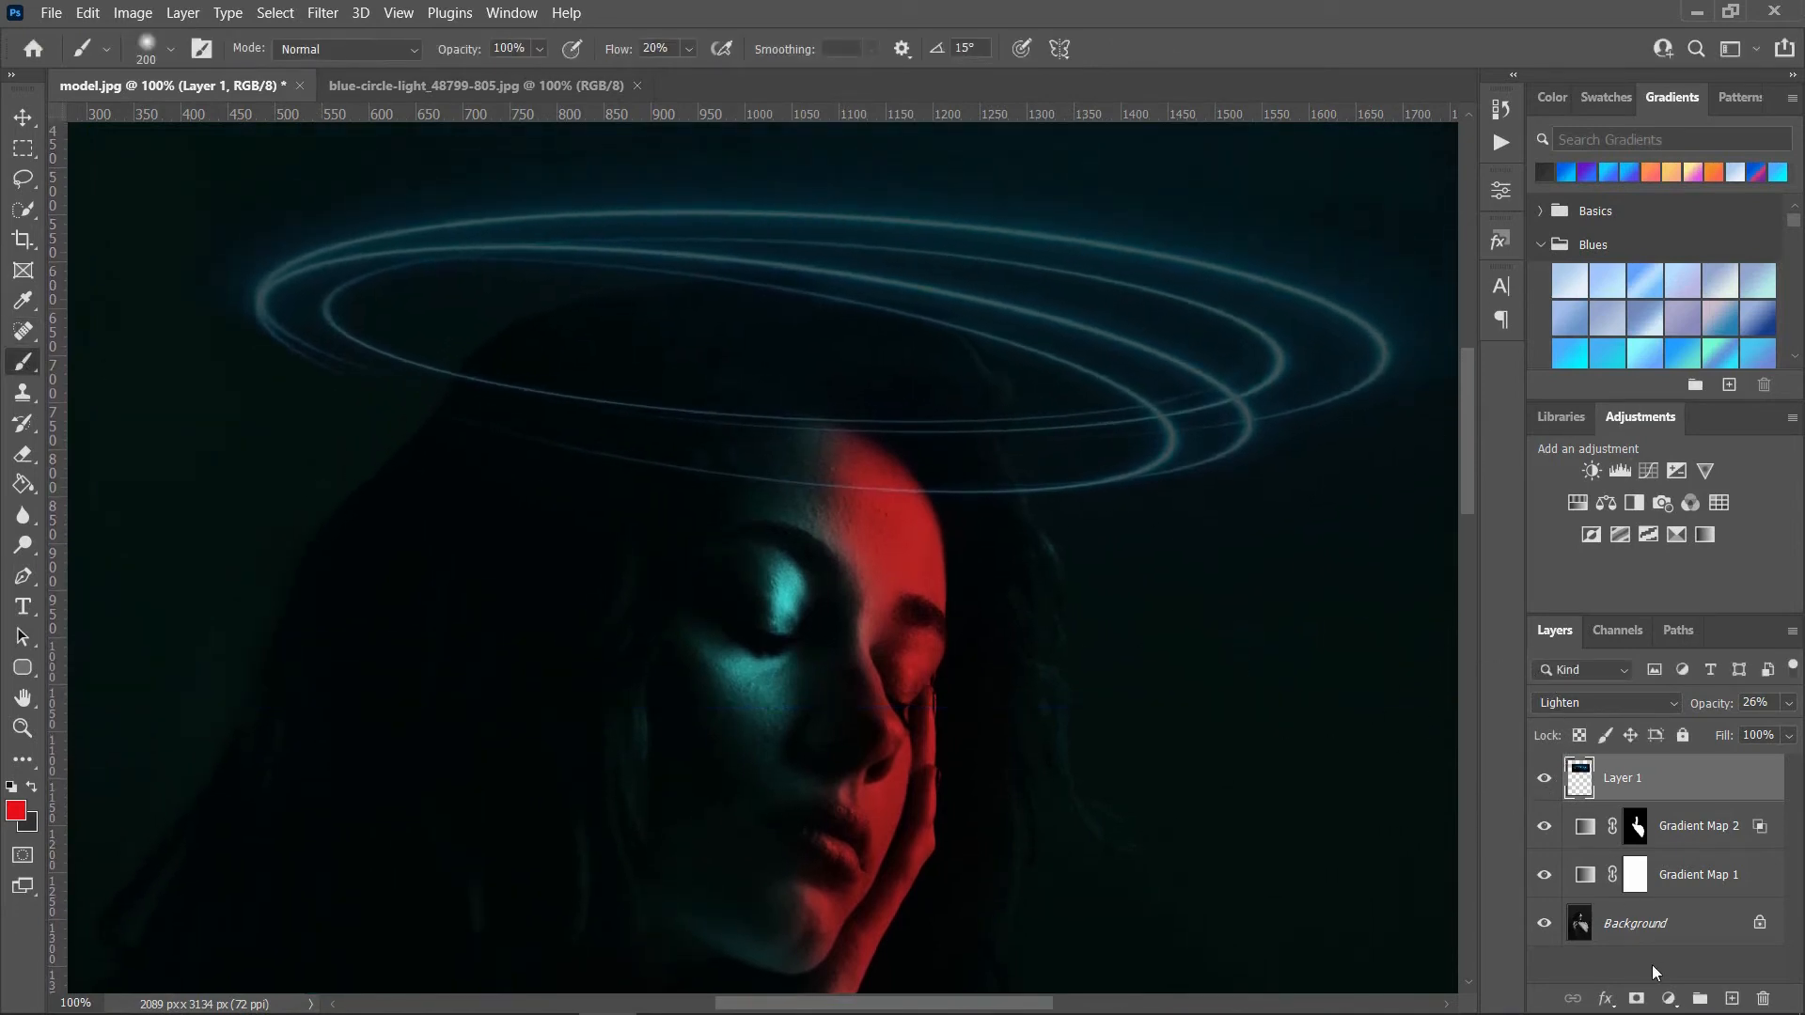
{"action": "left_click", "coordinate": [1637, 998]}
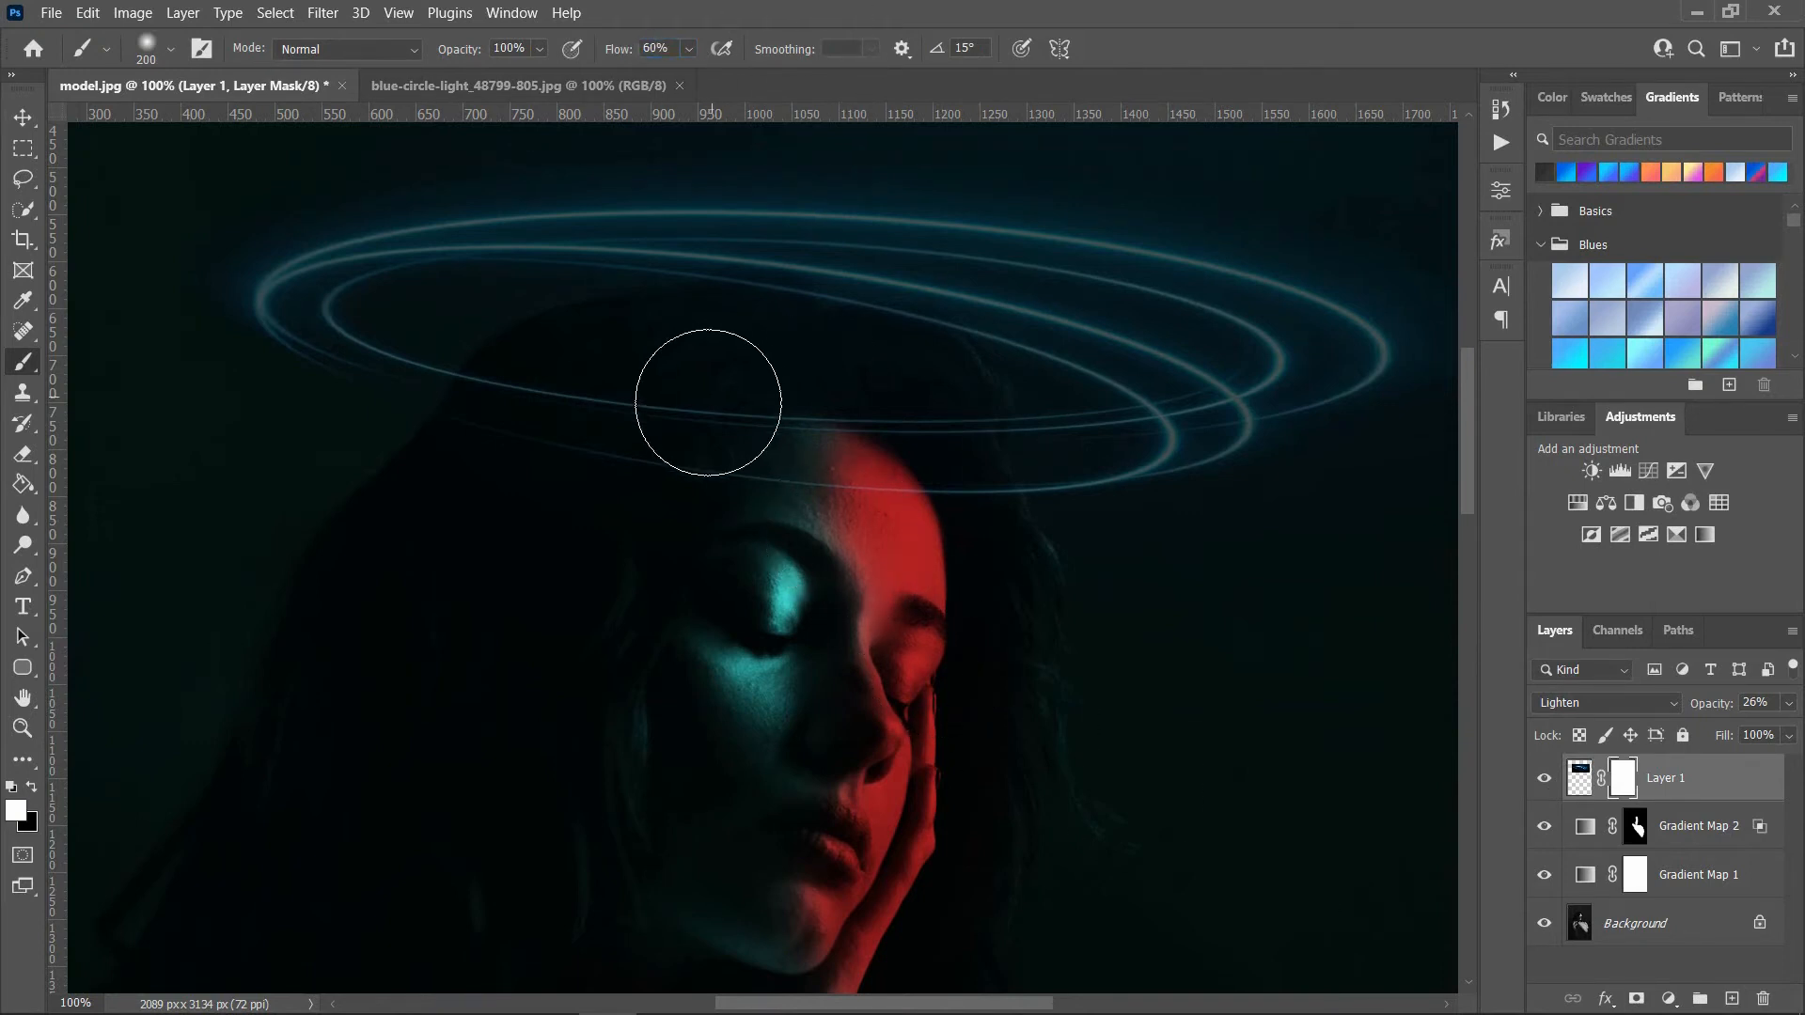
{"action": "left_click", "coordinate": [33, 793]}
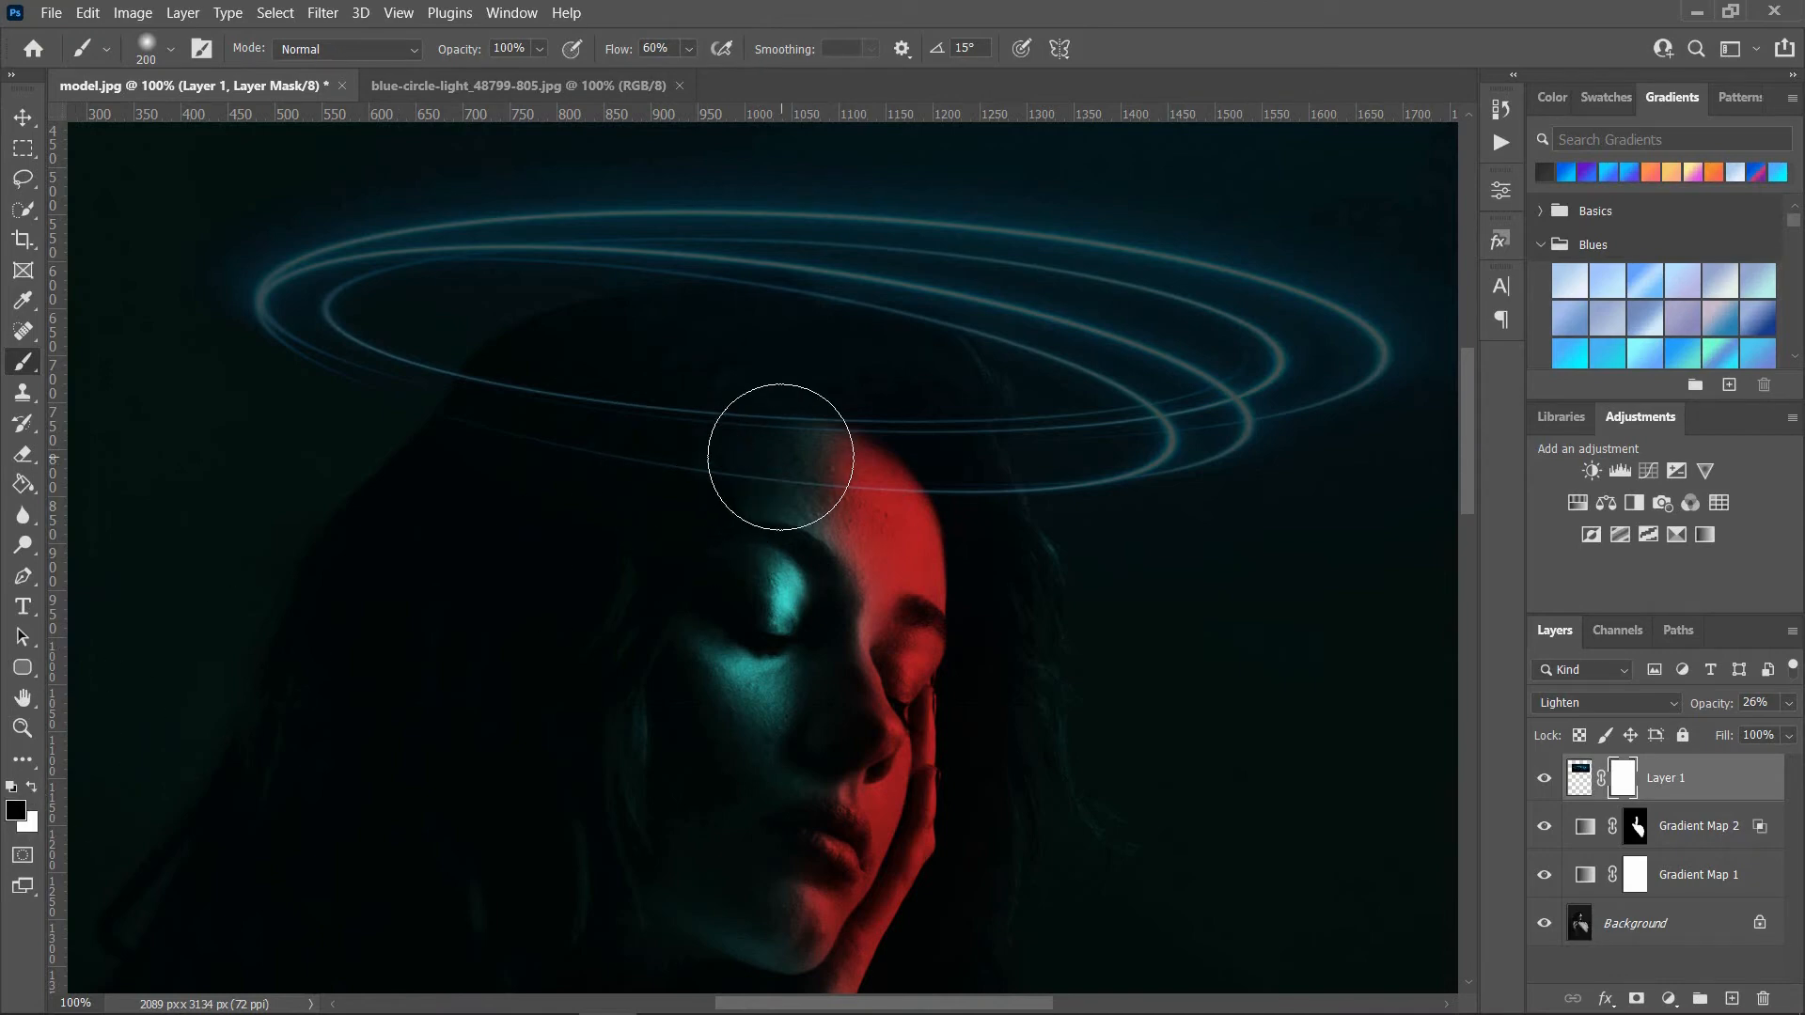
{"action": "left_click_drag", "start_coordinate": [778, 452], "coordinate": [518, 406]}
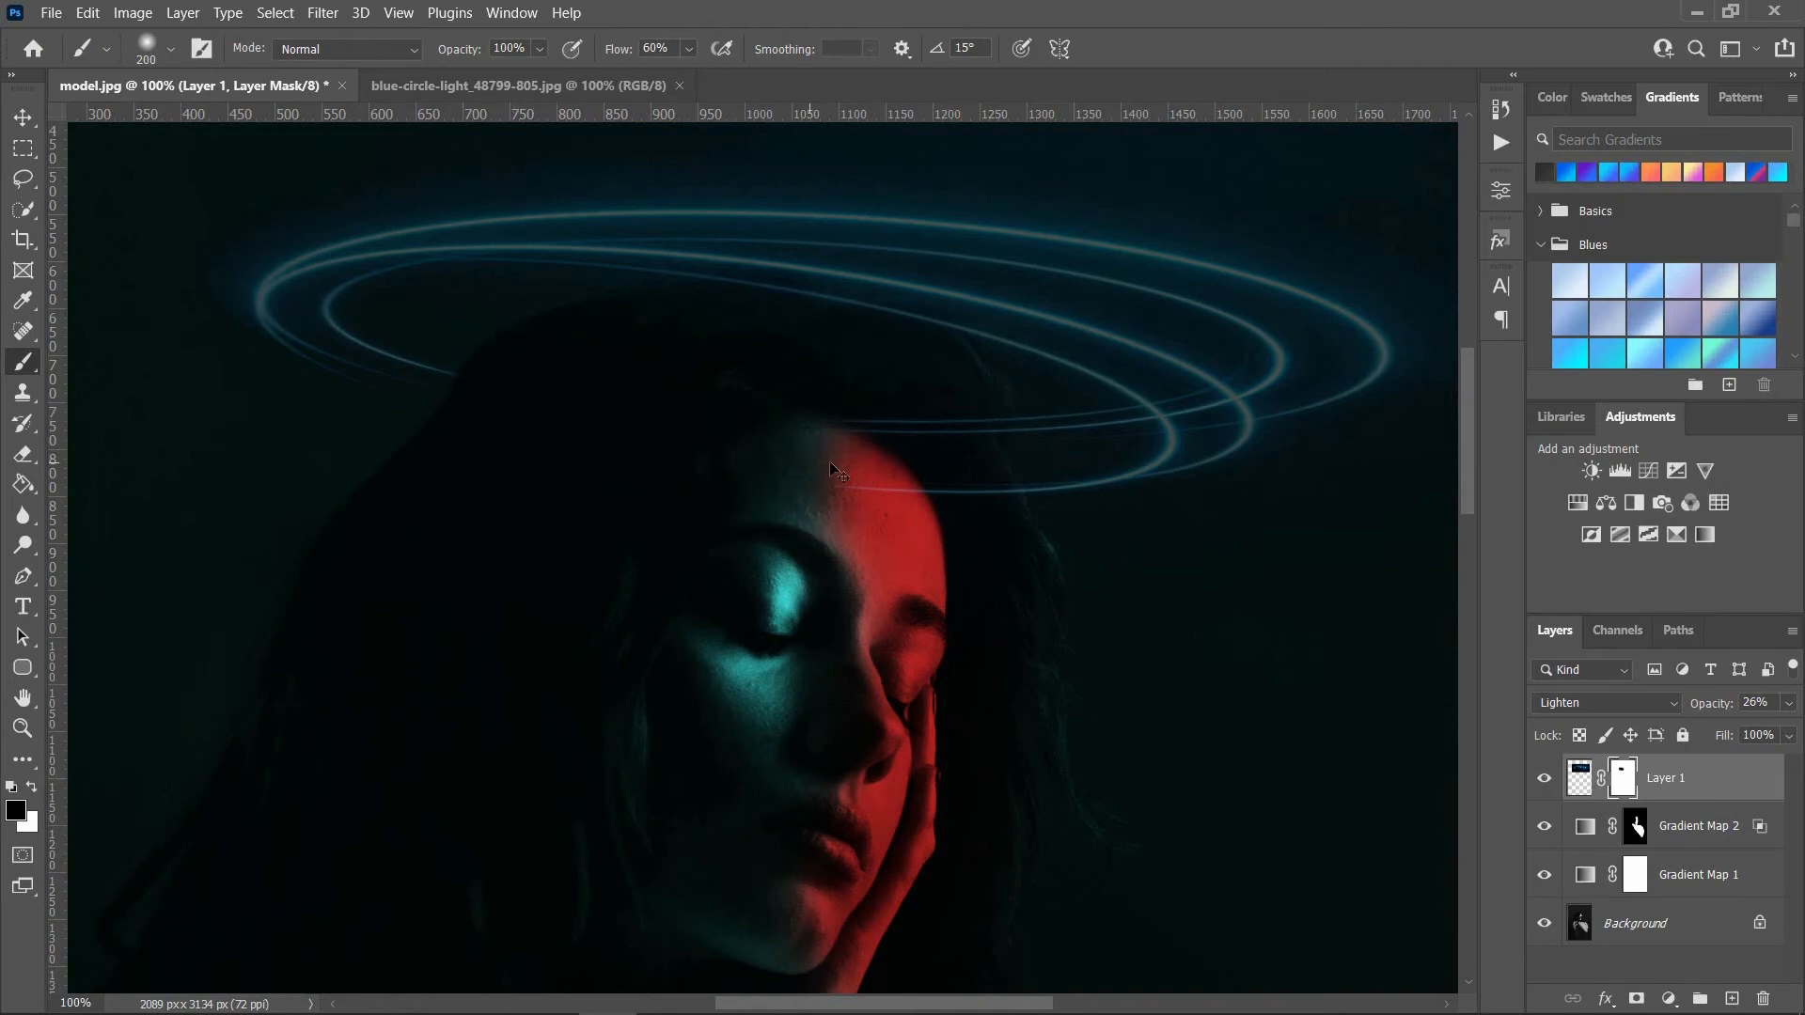
Step: Continue painting black on the circle light's mask over the rings crossing the red side of the forehead and adjacent hair
{"action": "scroll", "coordinate": [927, 463], "scroll_direction": "up", "scroll_amount": 1}
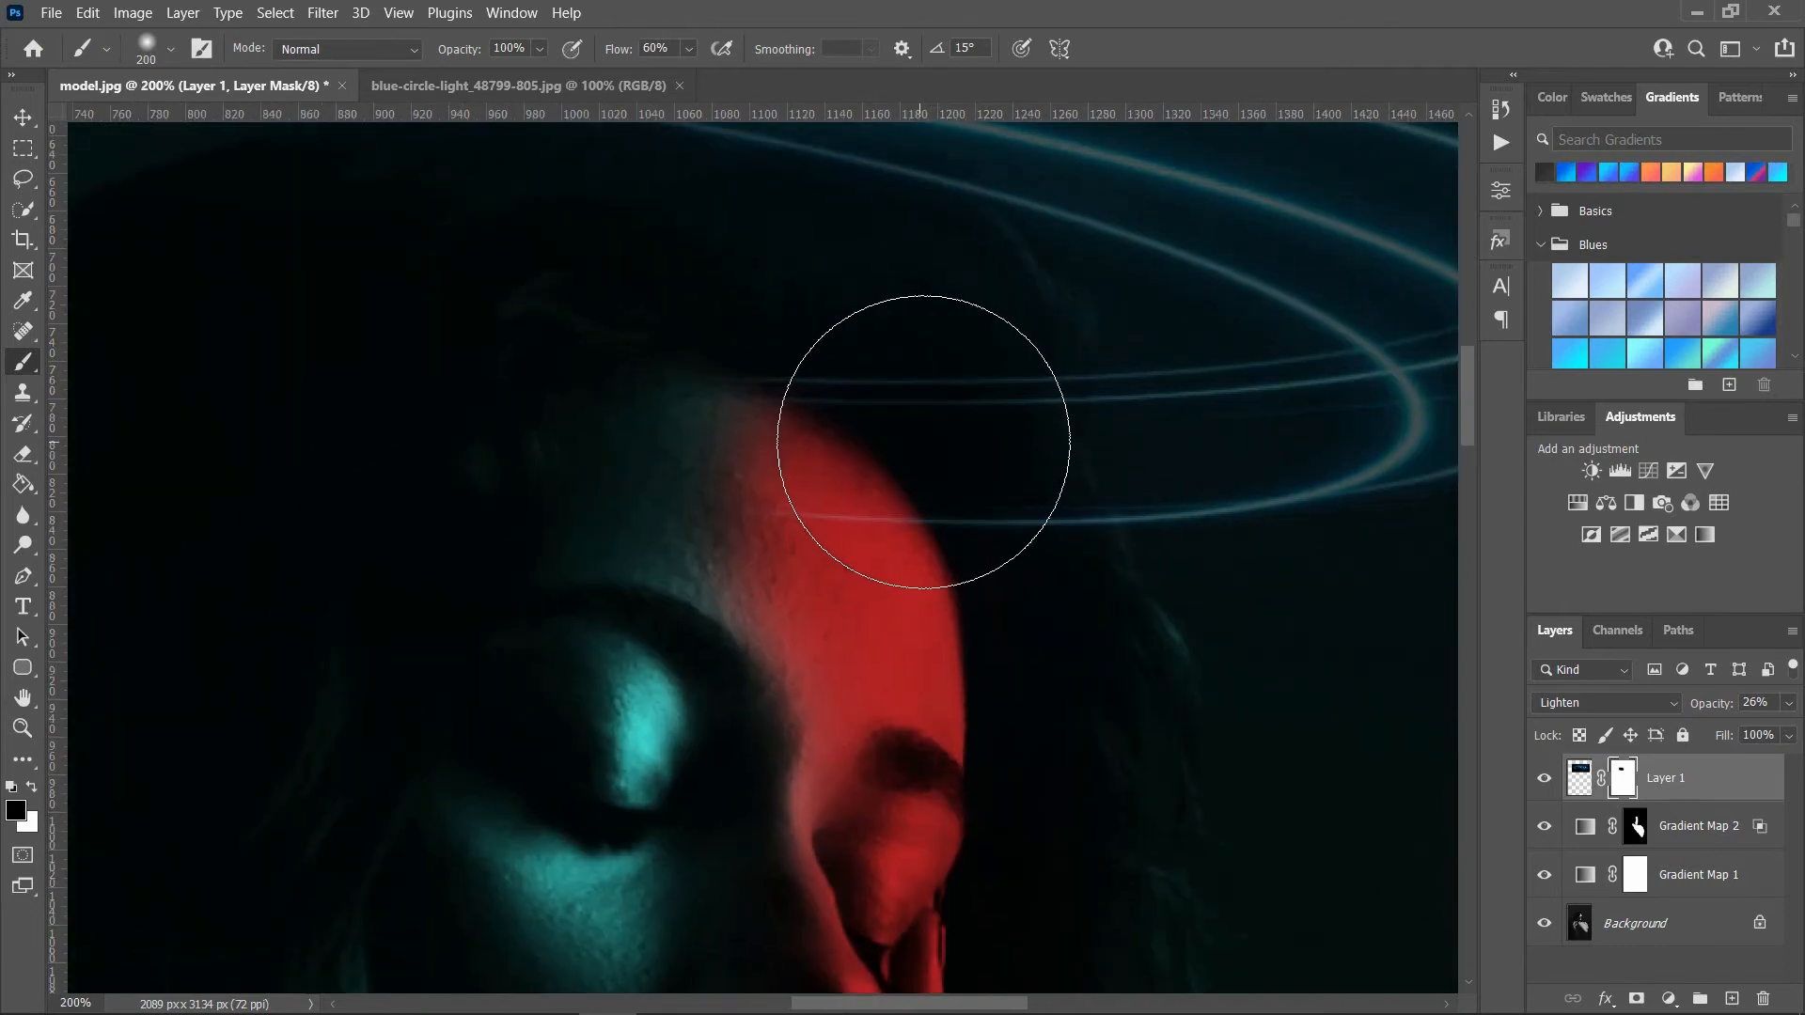
{"action": "left_click", "coordinate": [1543, 781]}
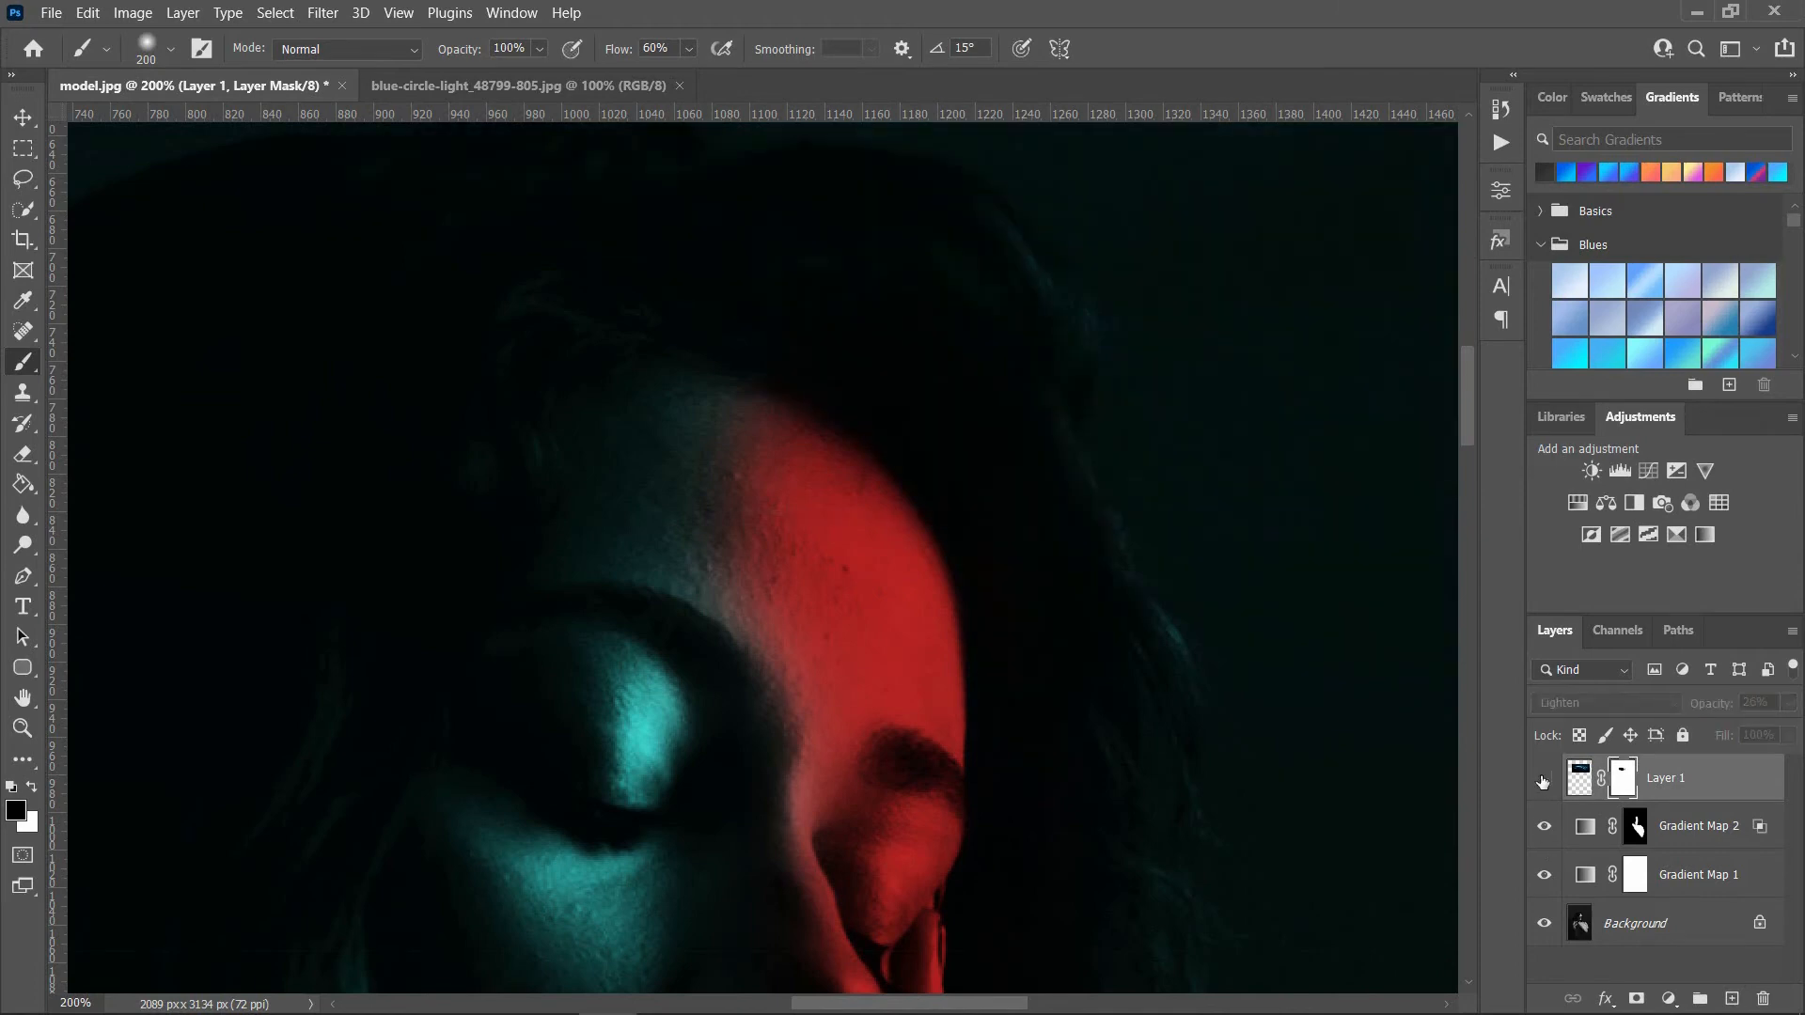
{"action": "left_click", "coordinate": [1543, 782]}
{"action": "mouse_move", "coordinate": [950, 408]}
{"action": "left_mouse_down"}
{"action": "mouse_move", "coordinate": [891, 400]}
{"action": "mouse_move", "coordinate": [960, 383]}
{"action": "mouse_move", "coordinate": [923, 380]}
{"action": "mouse_move", "coordinate": [927, 419]}
{"action": "mouse_move", "coordinate": [1007, 610]}
{"action": "mouse_move", "coordinate": [859, 328]}
{"action": "left_mouse_up"}
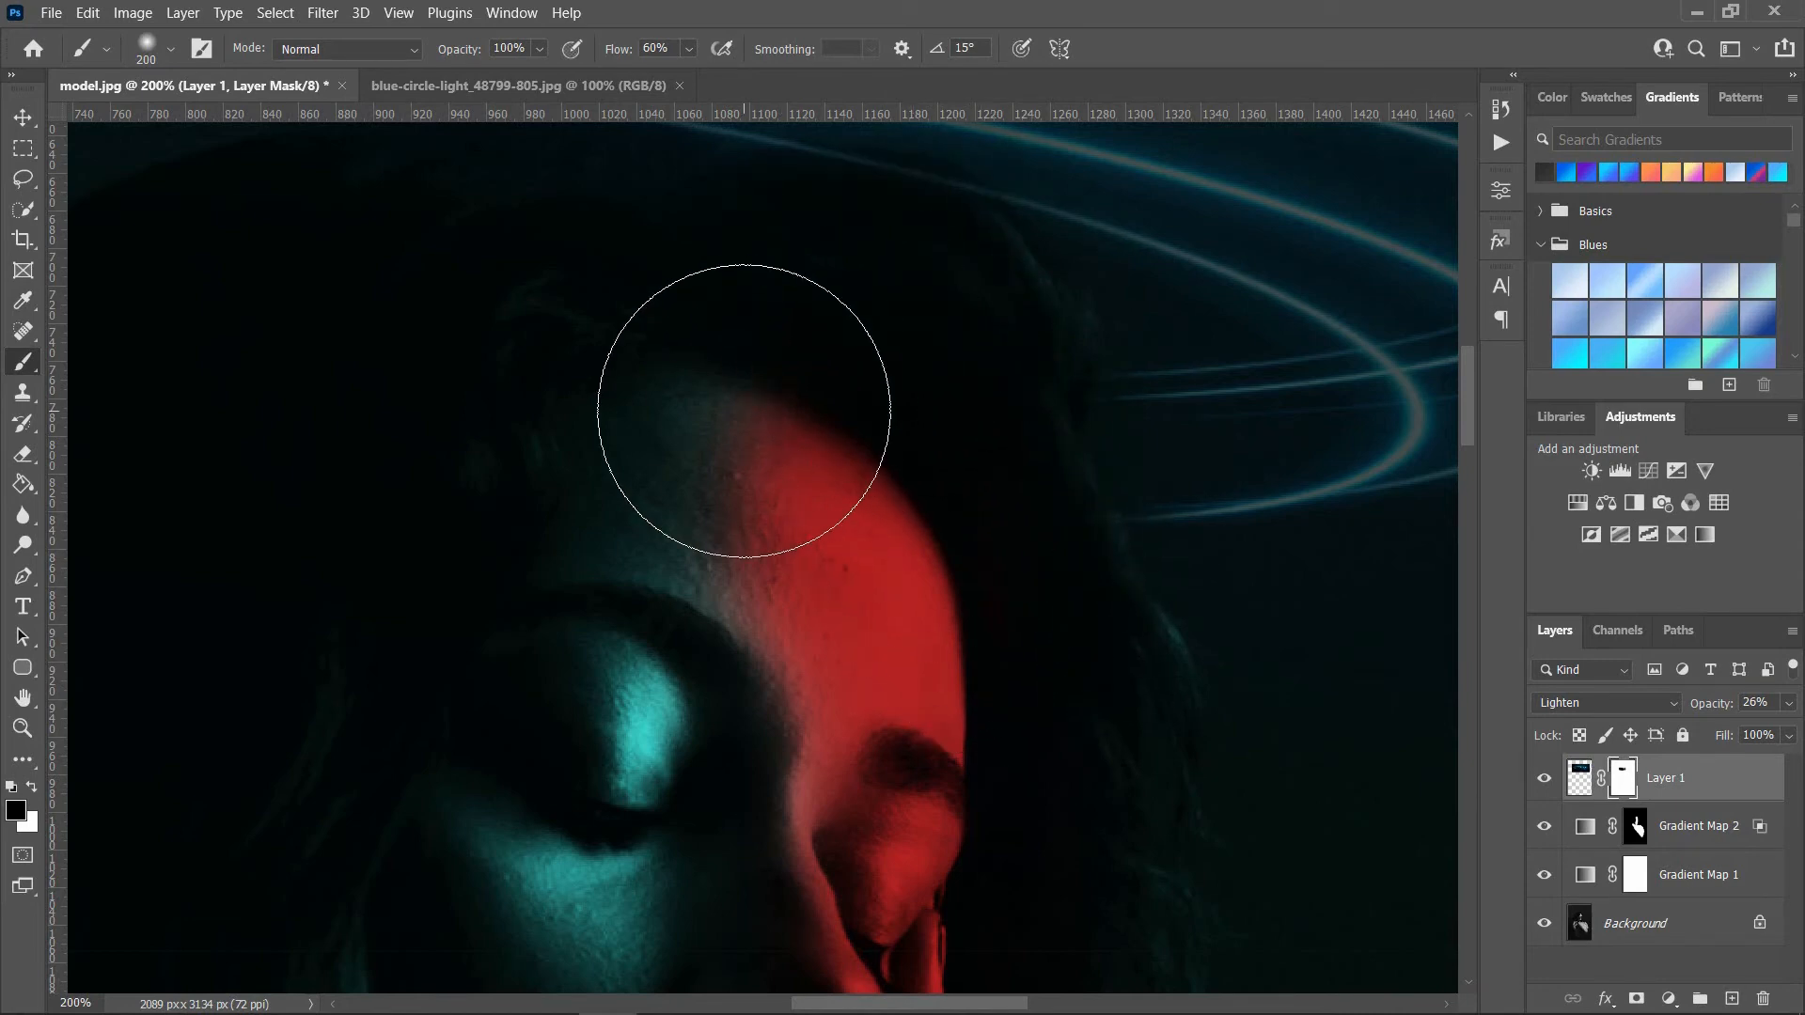
{"action": "key", "text": "ctrl+minus"}
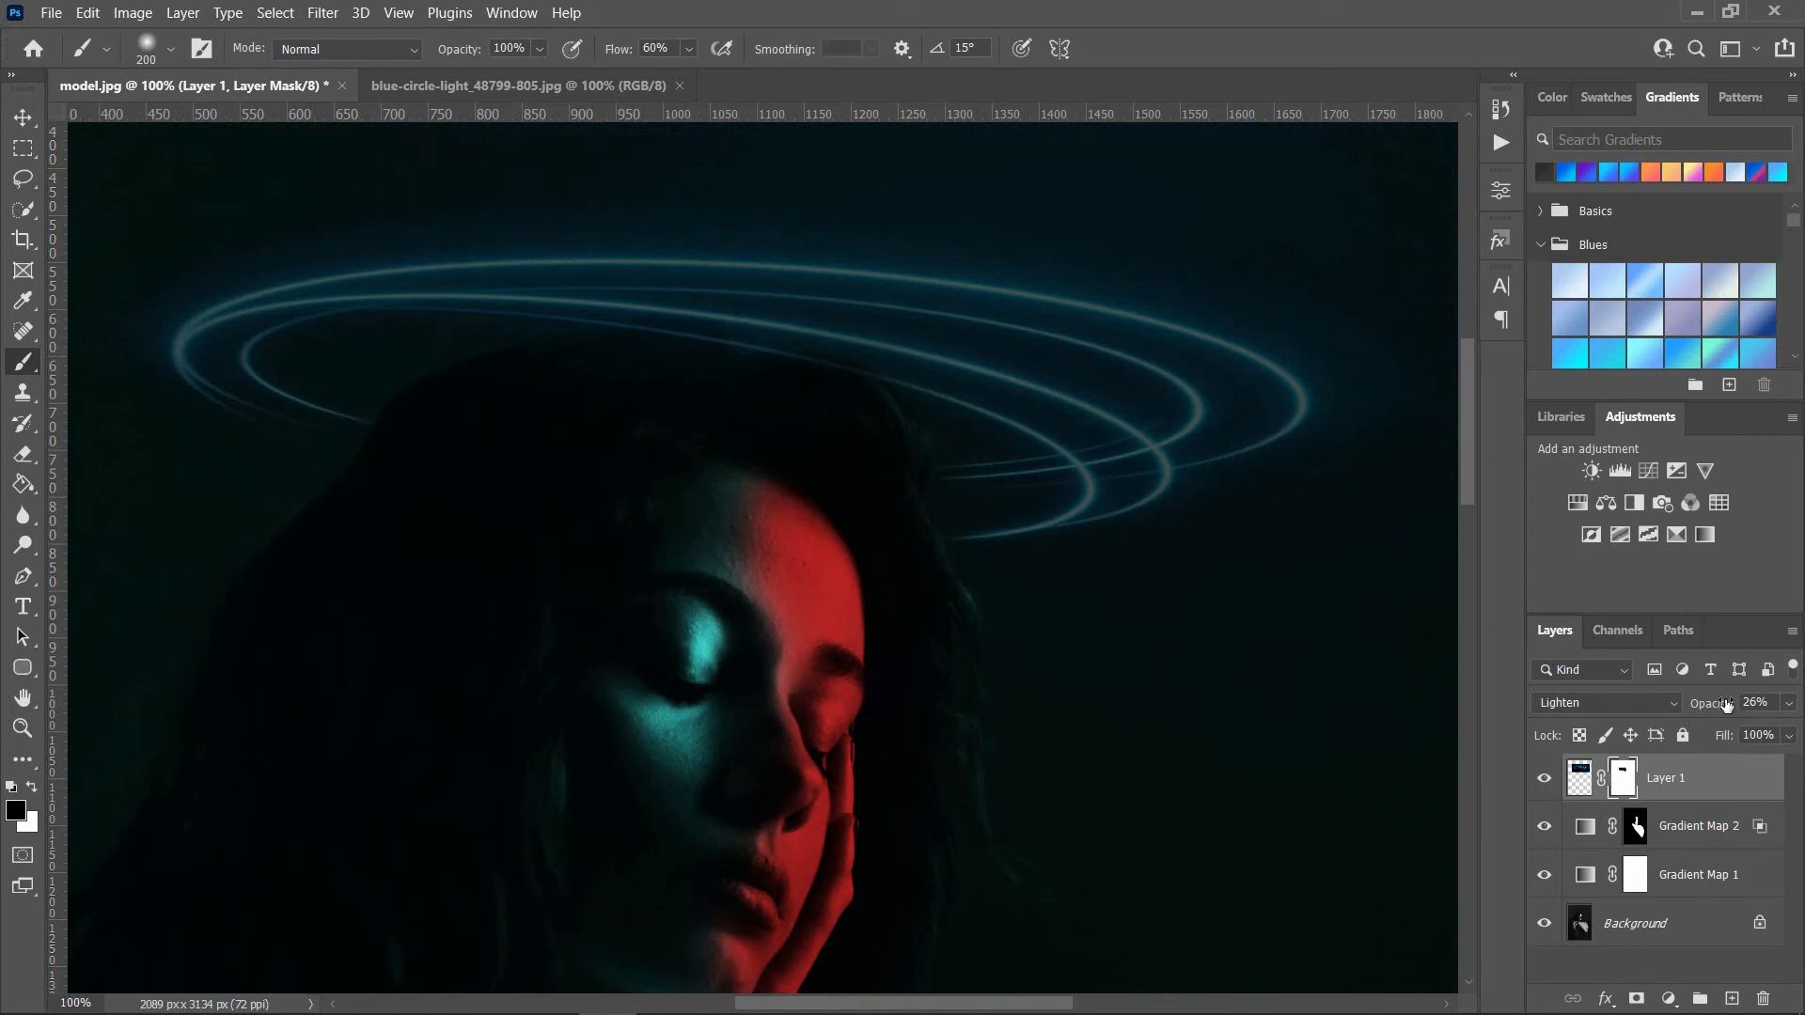
Step: Set the circle light layer's opacity to 100% and paint black on its mask at 46% flow over the blue haze around the rings
{"action": "left_click_drag", "start_coordinate": [1711, 704], "coordinate": [1791, 711]}
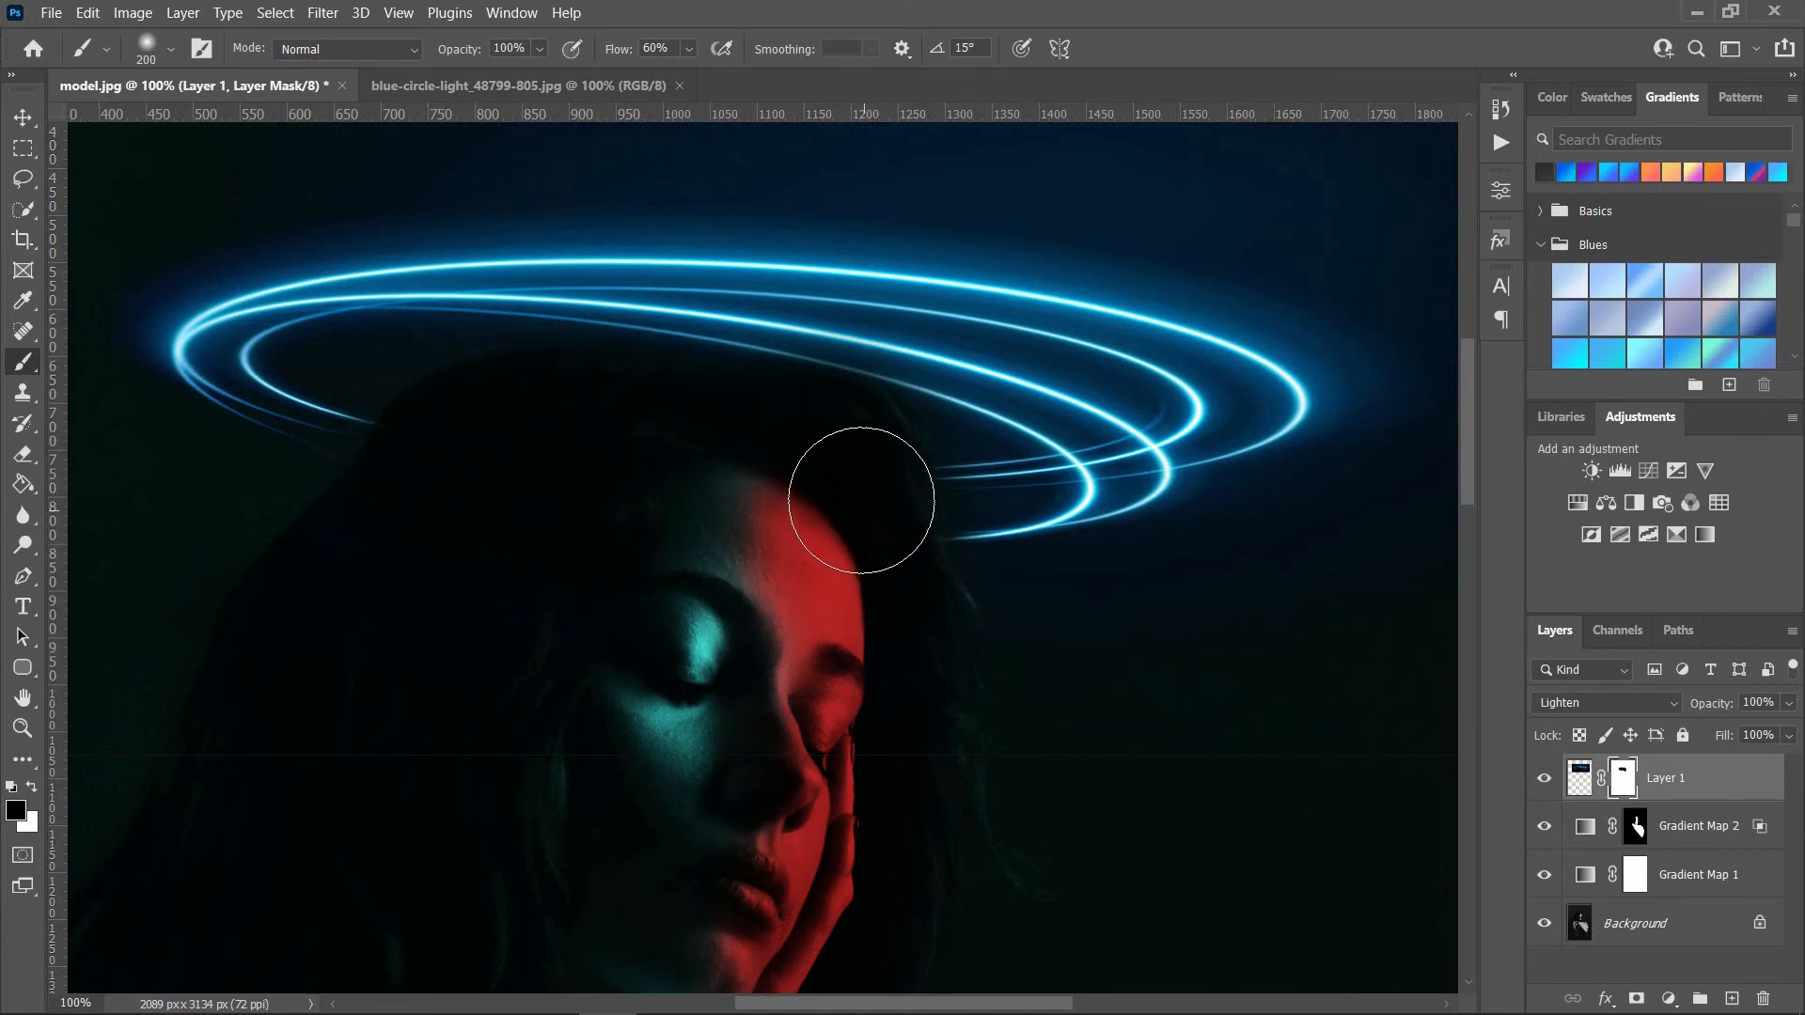
{"action": "key", "text": "ctrl+0"}
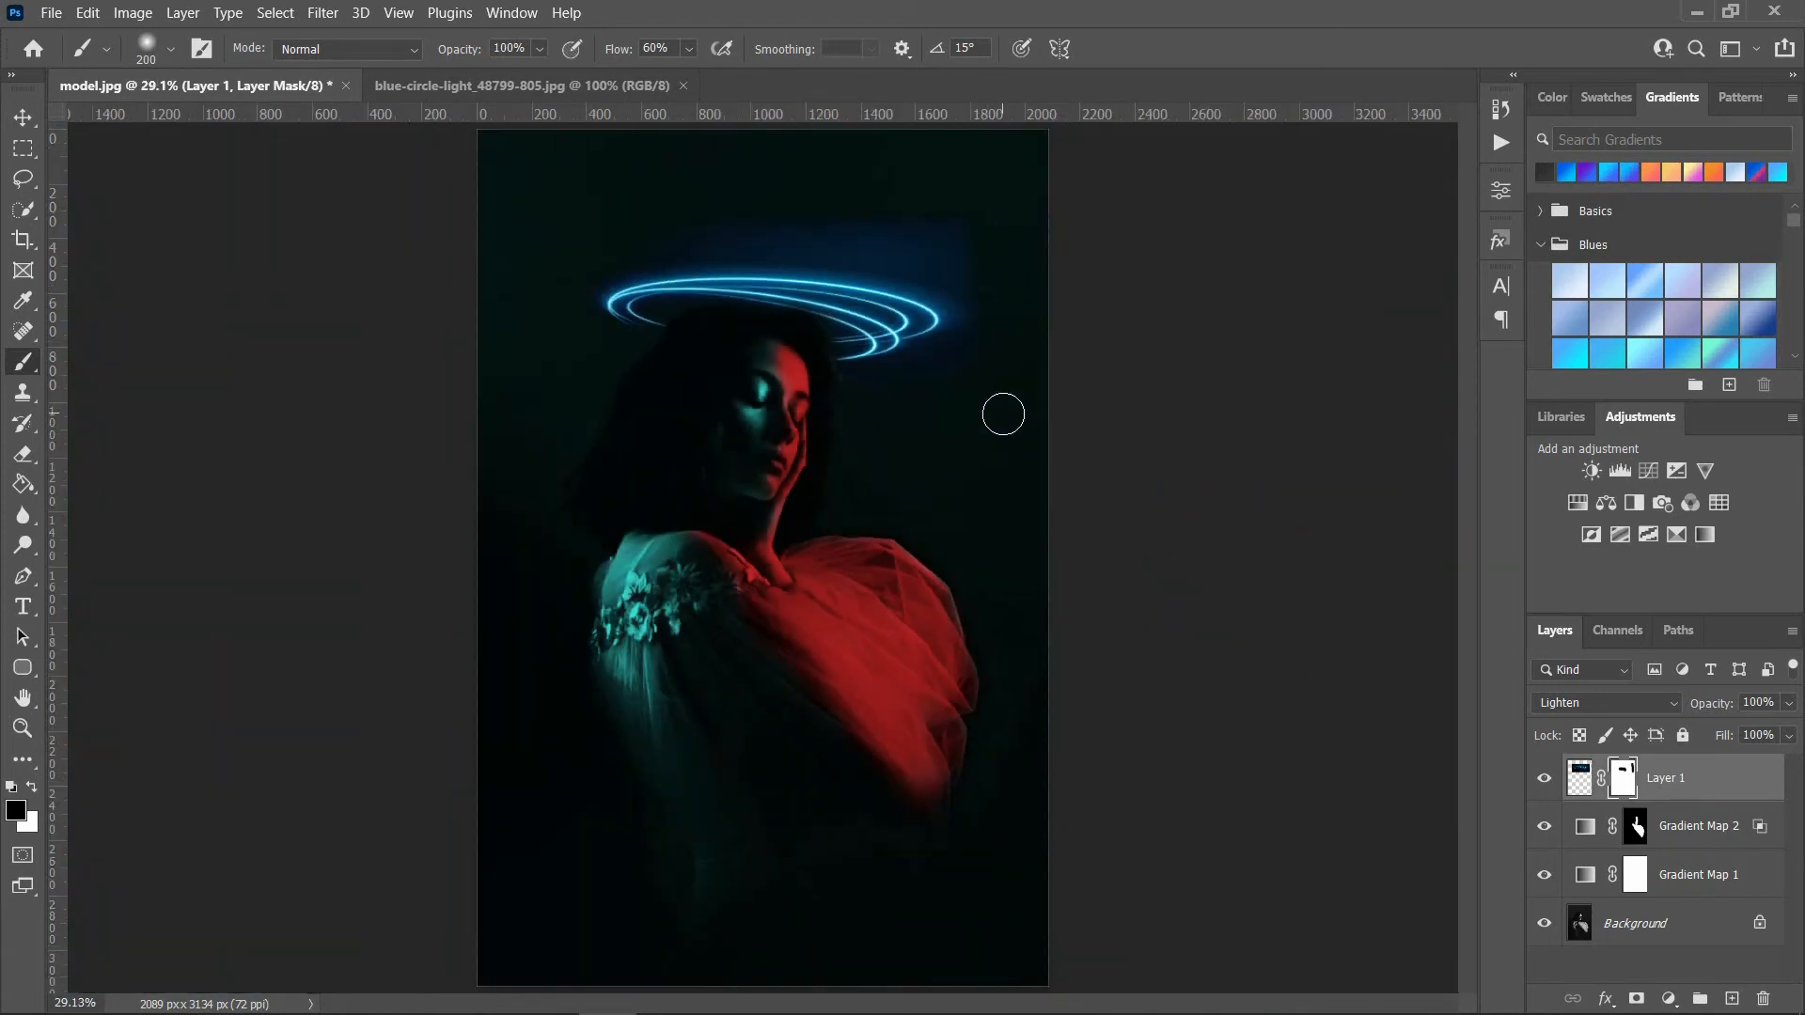
{"action": "scroll", "coordinate": [935, 250], "scroll_direction": "up", "scroll_amount": 2}
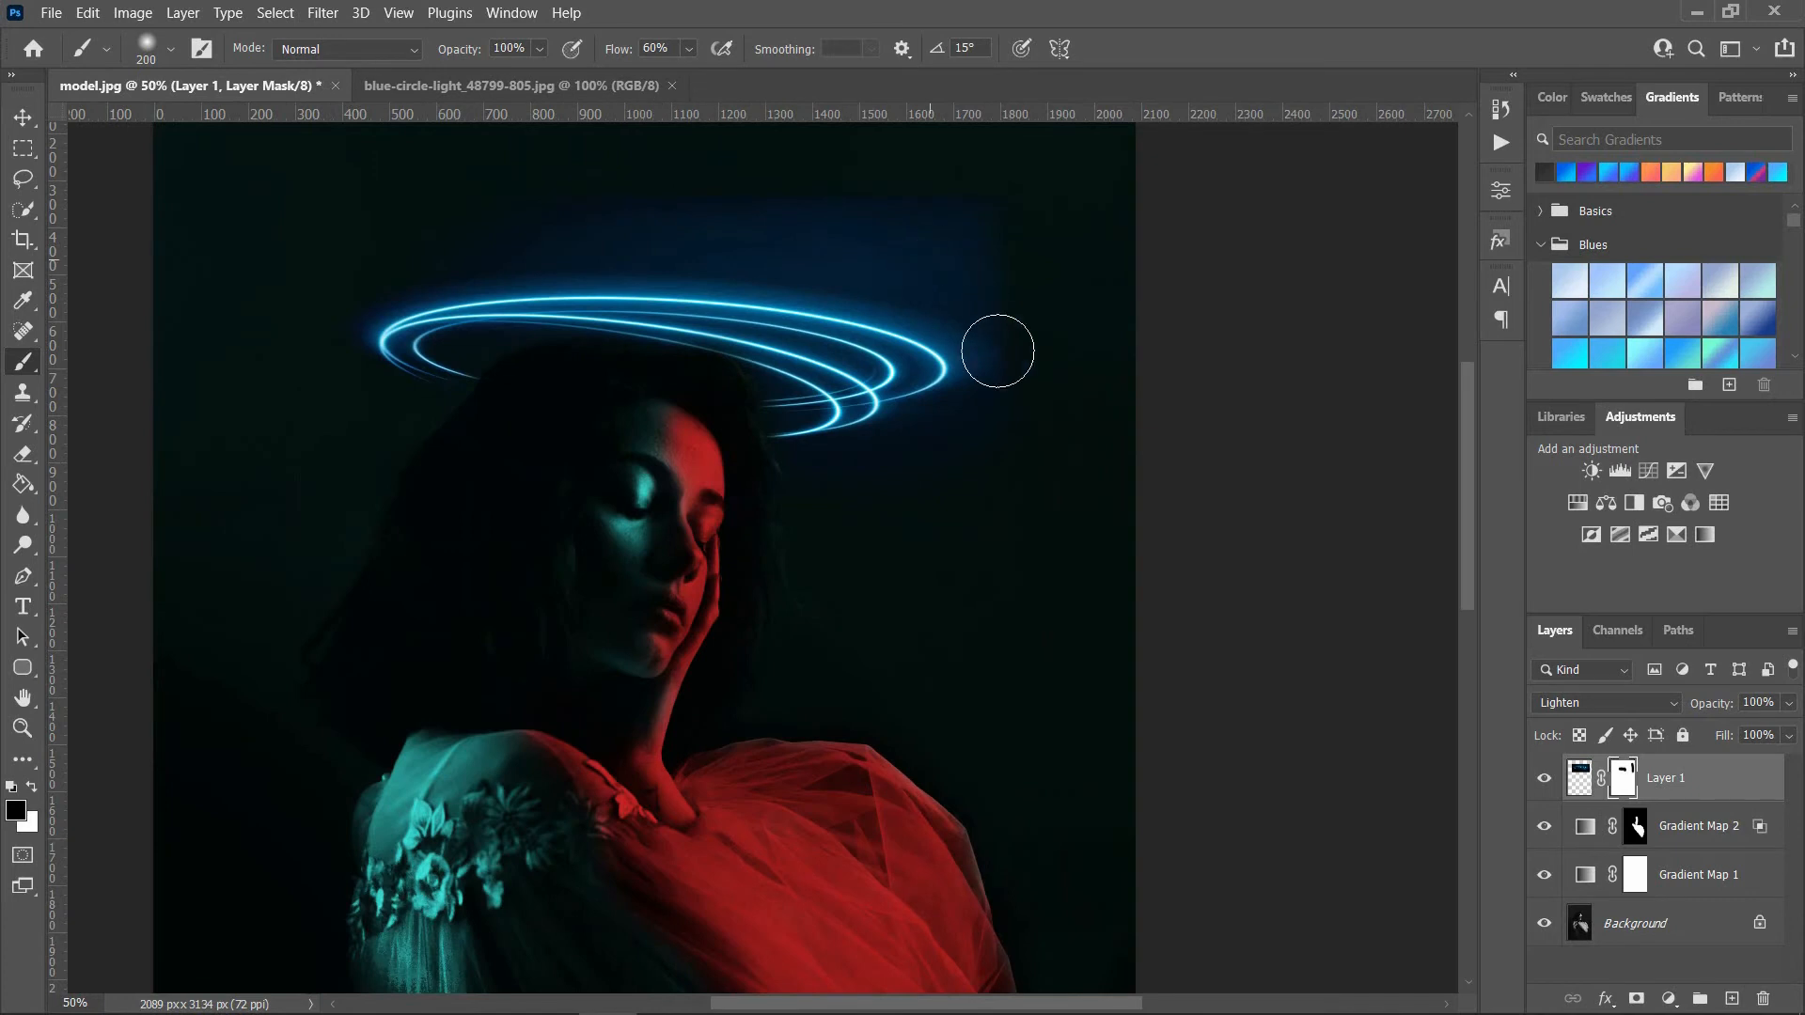
{"action": "right_click", "coordinate": [1019, 464]}
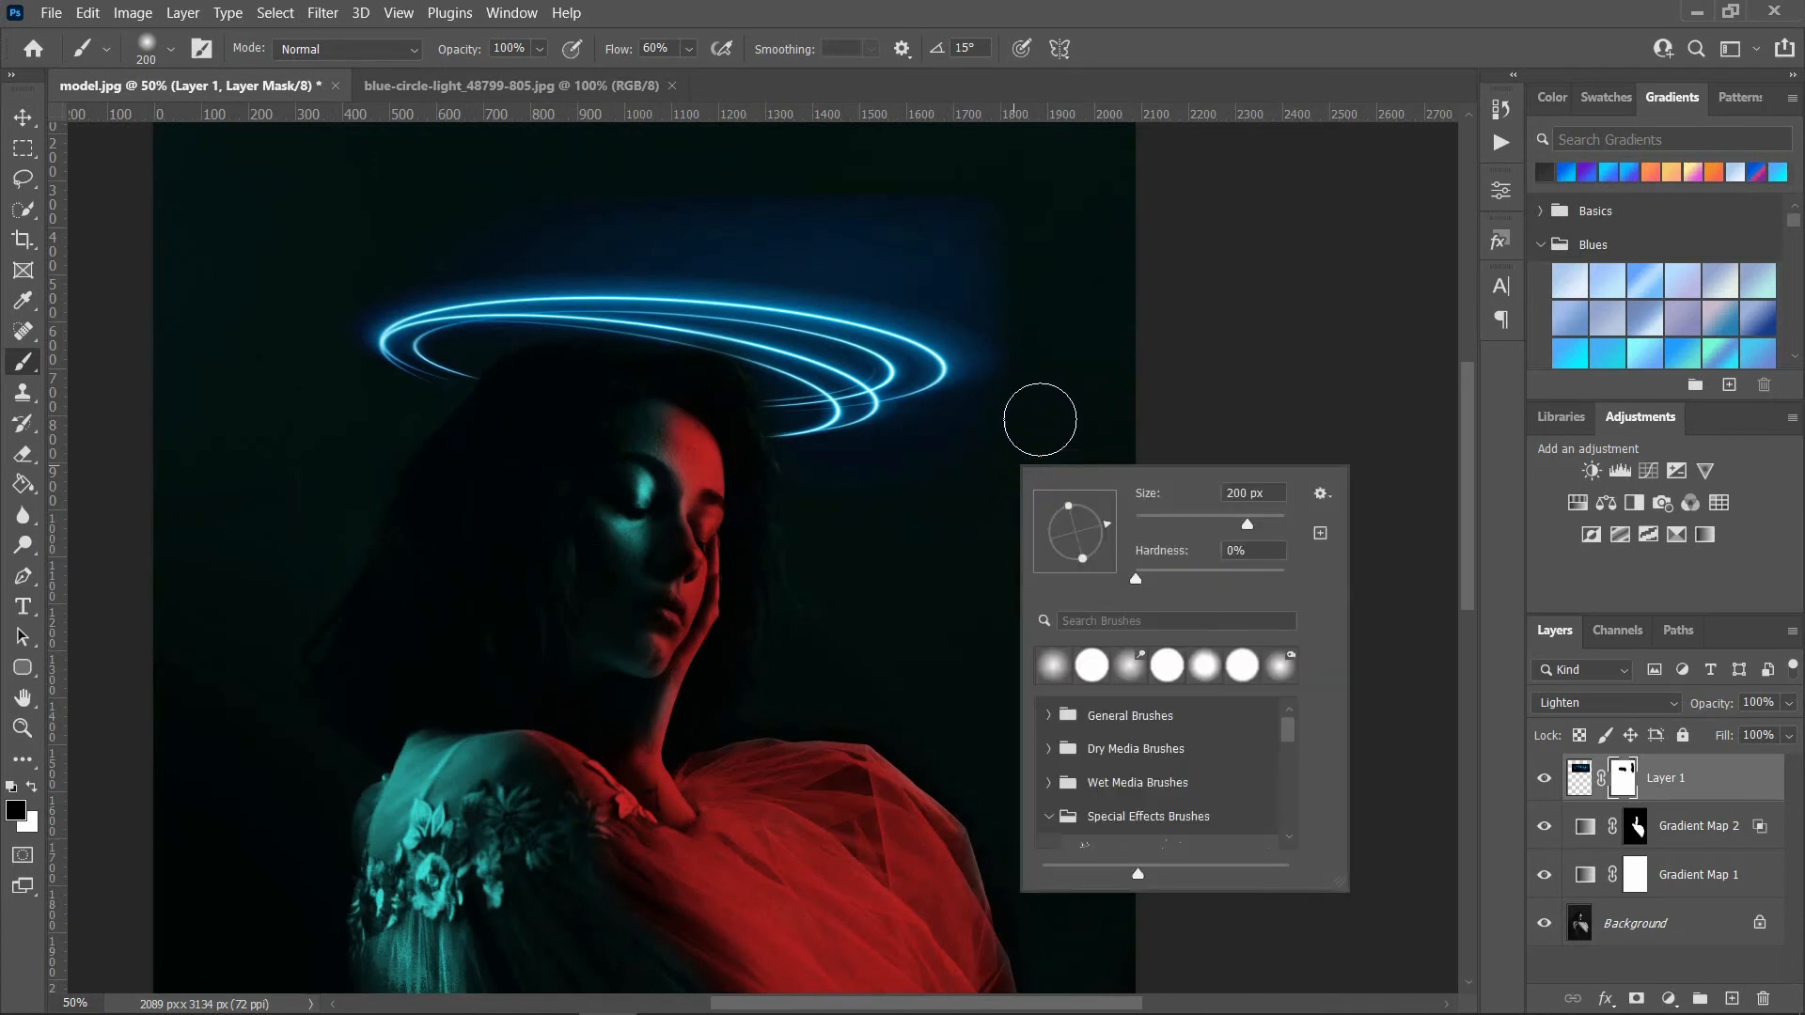
{"action": "left_click", "coordinate": [1051, 352]}
{"action": "left_click_drag", "start_coordinate": [618, 56], "coordinate": [598, 55]}
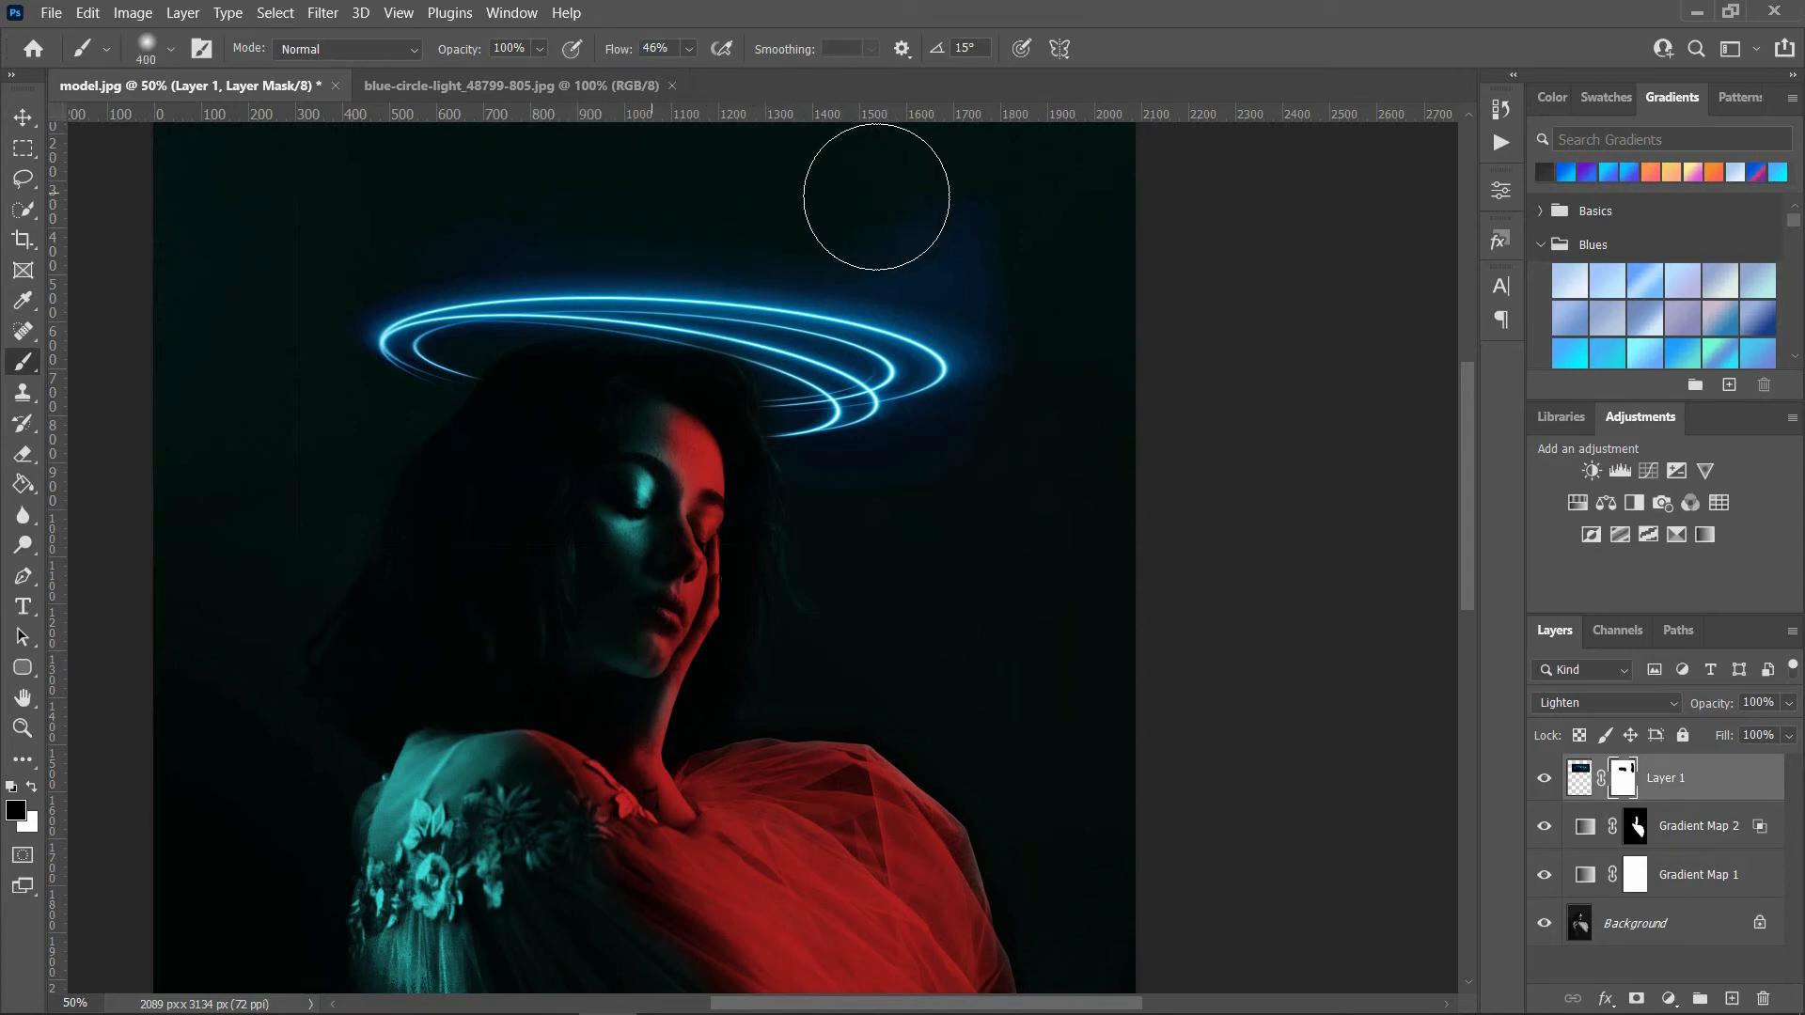
{"action": "mouse_move", "coordinate": [876, 198]}
{"action": "left_mouse_down"}
{"action": "mouse_move", "coordinate": [1035, 270]}
{"action": "mouse_move", "coordinate": [1103, 330]}
{"action": "mouse_move", "coordinate": [1060, 269]}
{"action": "left_mouse_up"}
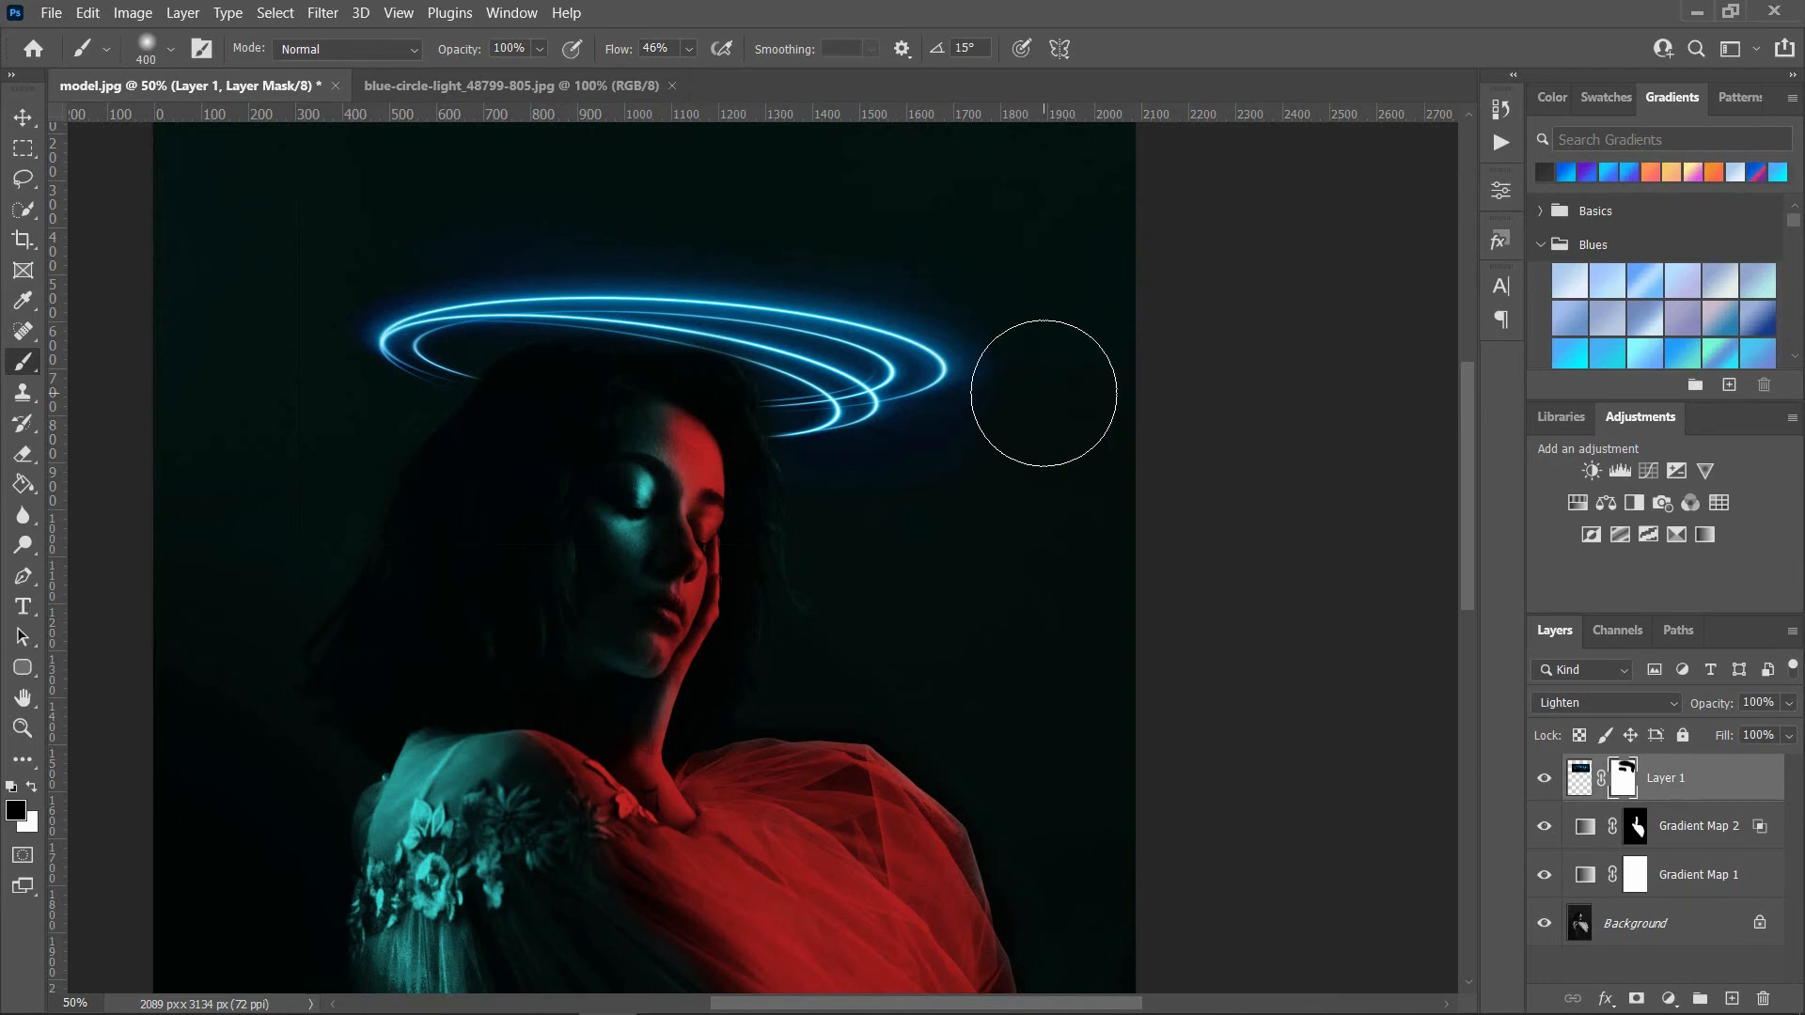
{"action": "key", "text": "ctrl+0"}
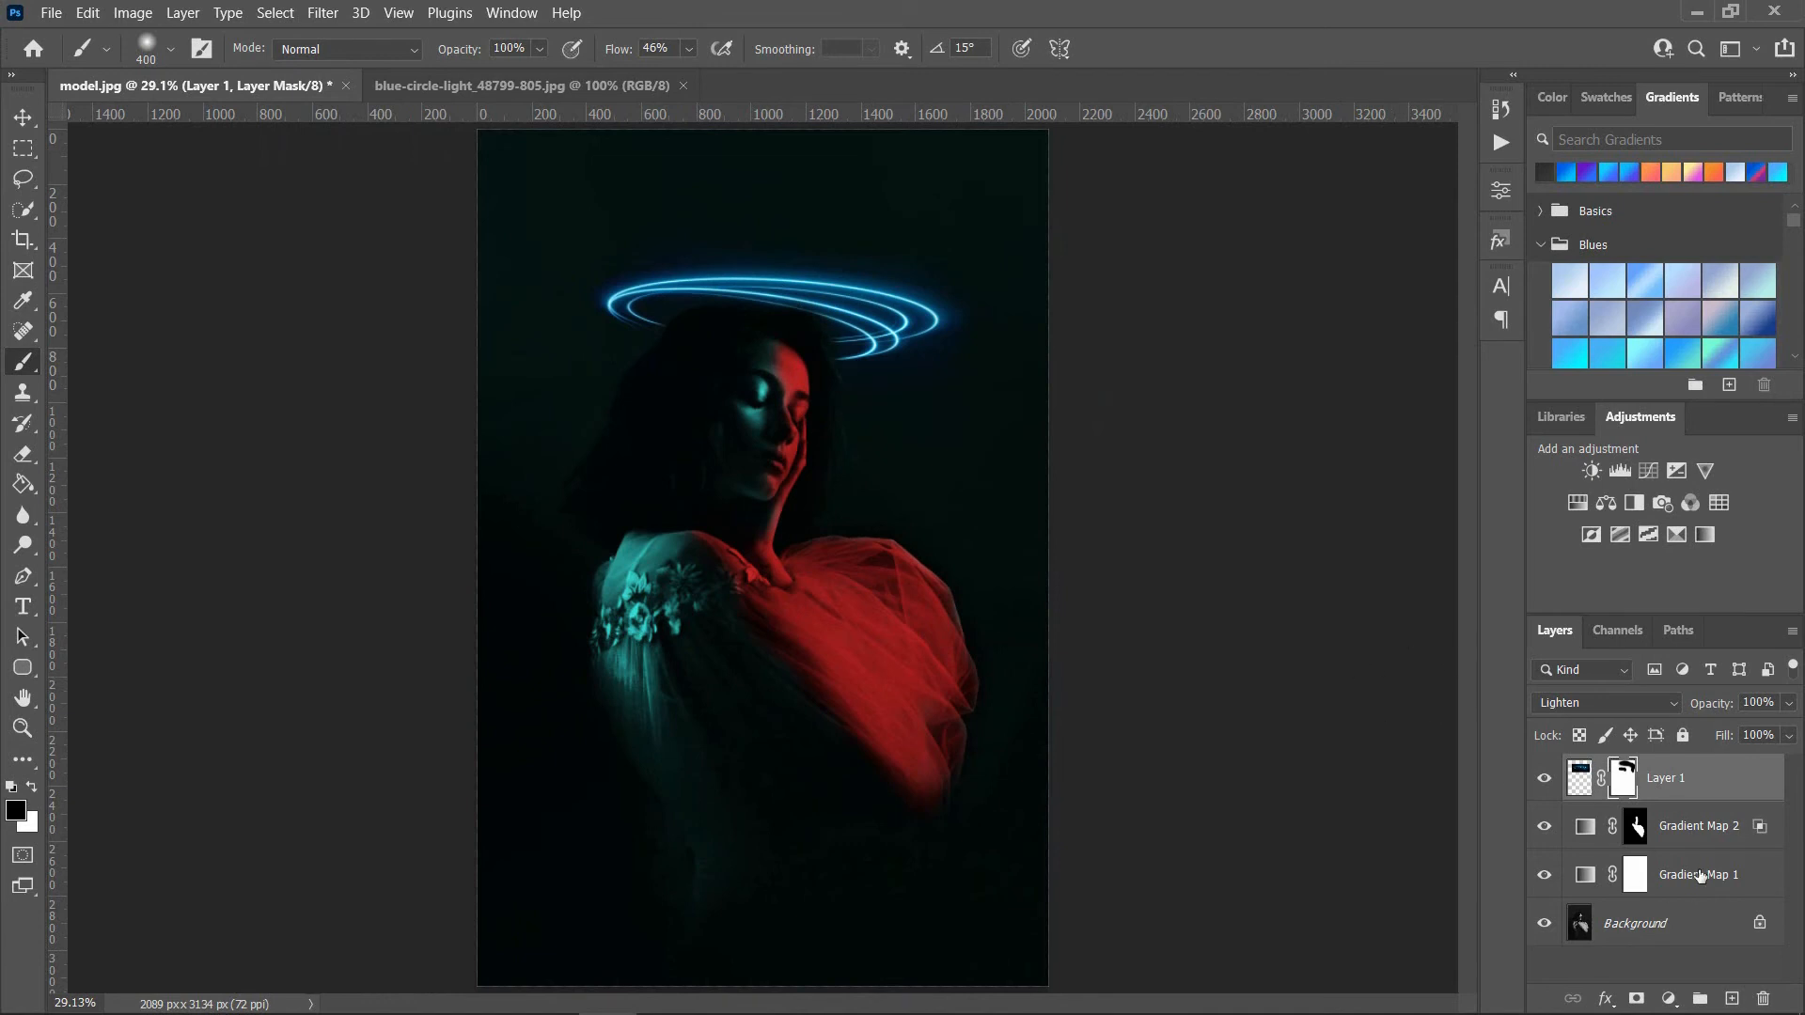
Step: Duplicate Gradient Map 1, move the copy above the circle light layer and clip it to that layer
{"action": "left_click_drag", "start_coordinate": [1700, 891], "coordinate": [1732, 998]}
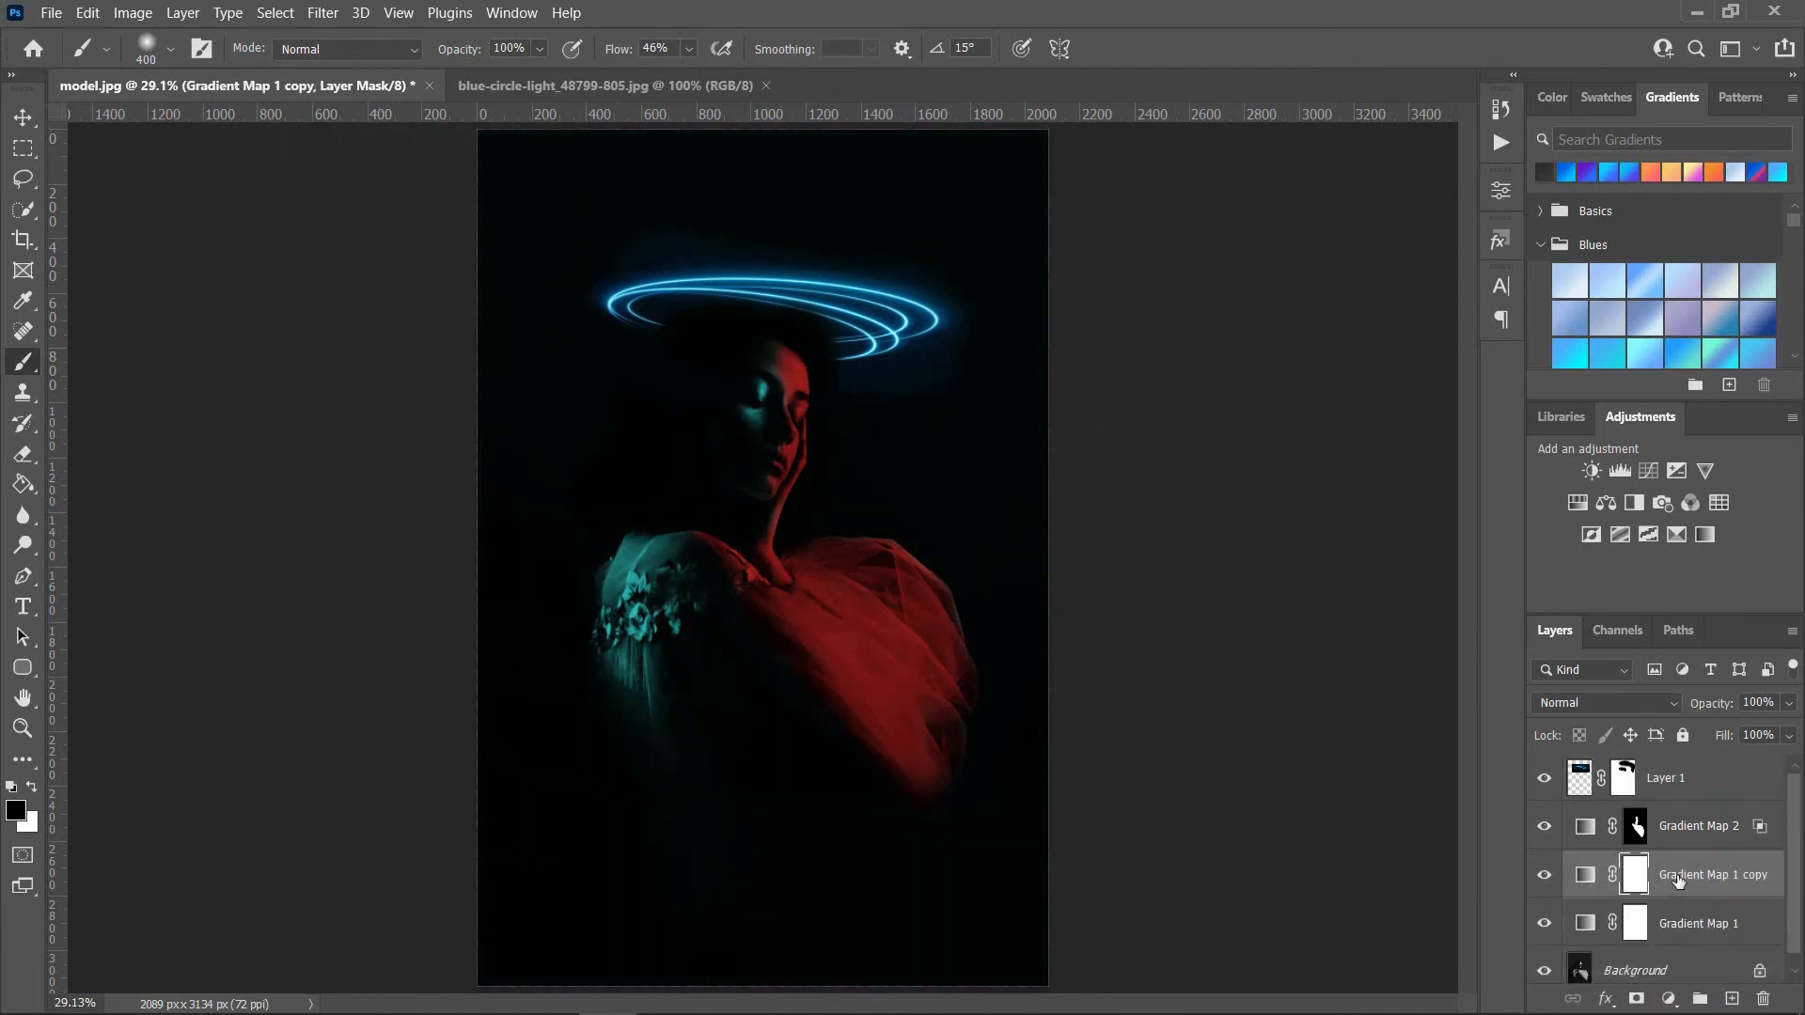
{"action": "left_click_drag", "start_coordinate": [1677, 882], "coordinate": [1666, 773]}
{"action": "left_click", "coordinate": [1599, 802], "text": "alt"}
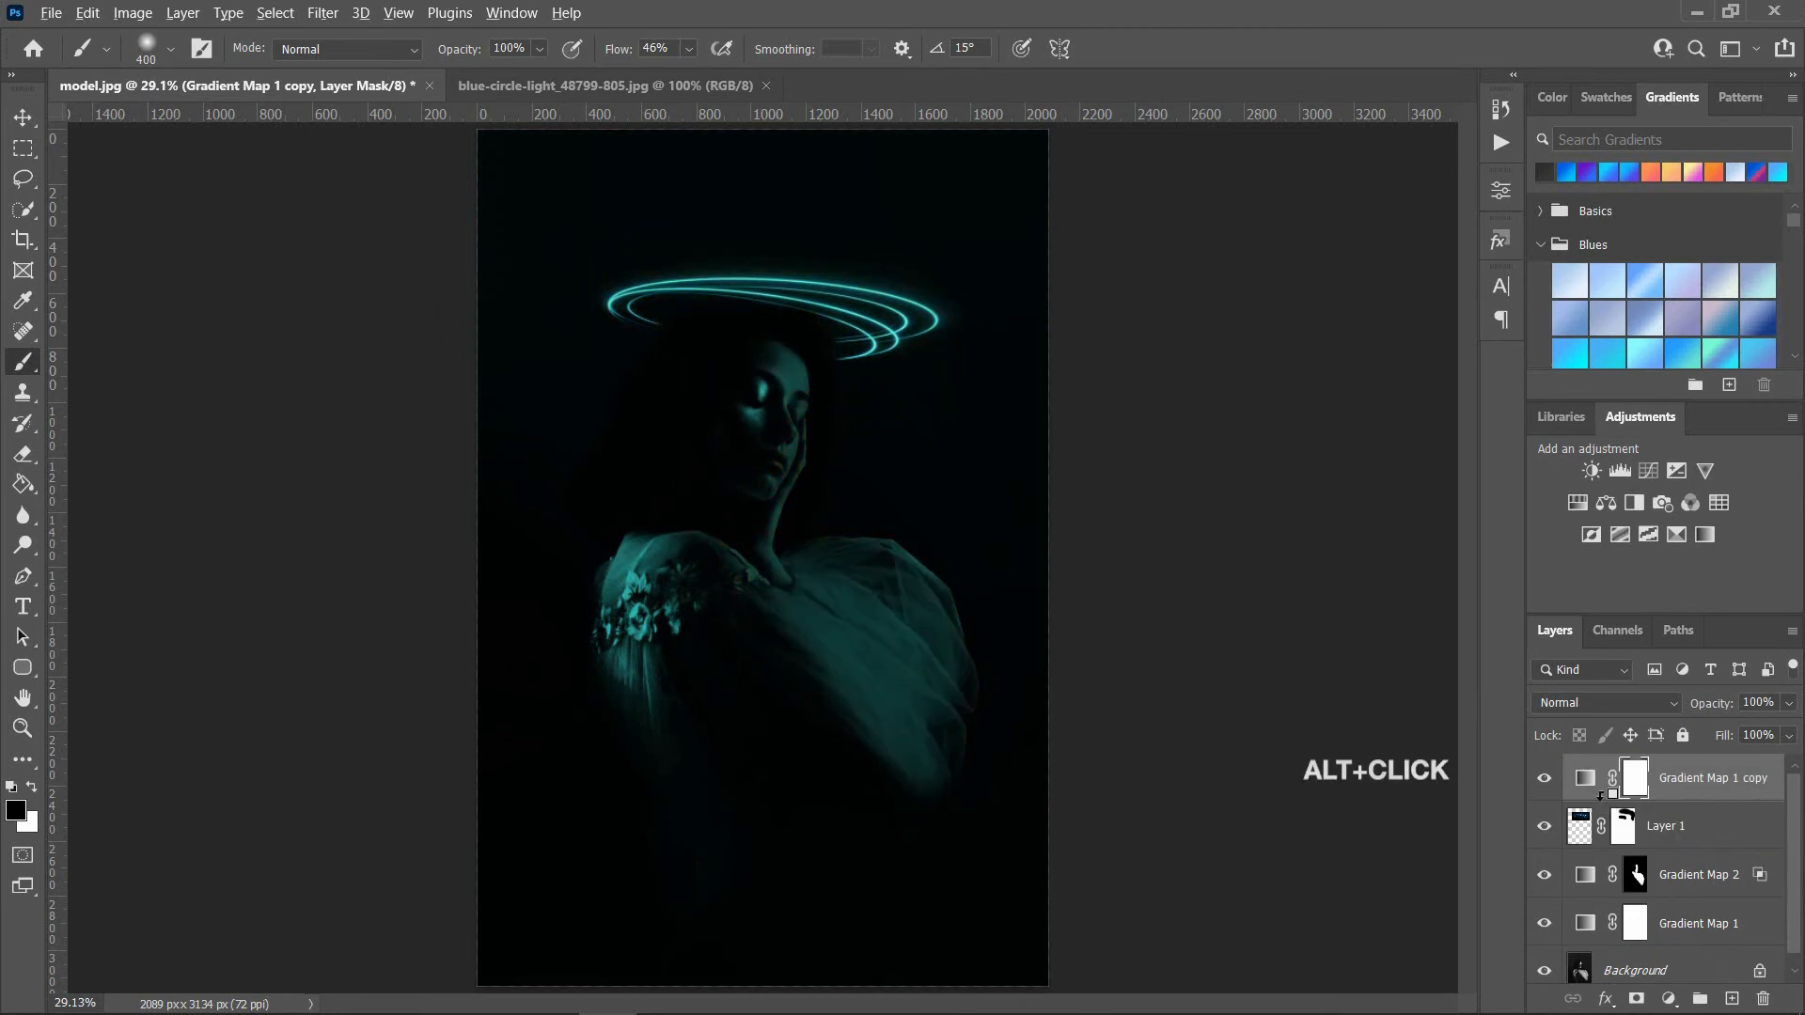
{"action": "left_click", "coordinate": [1596, 800], "text": "alt"}
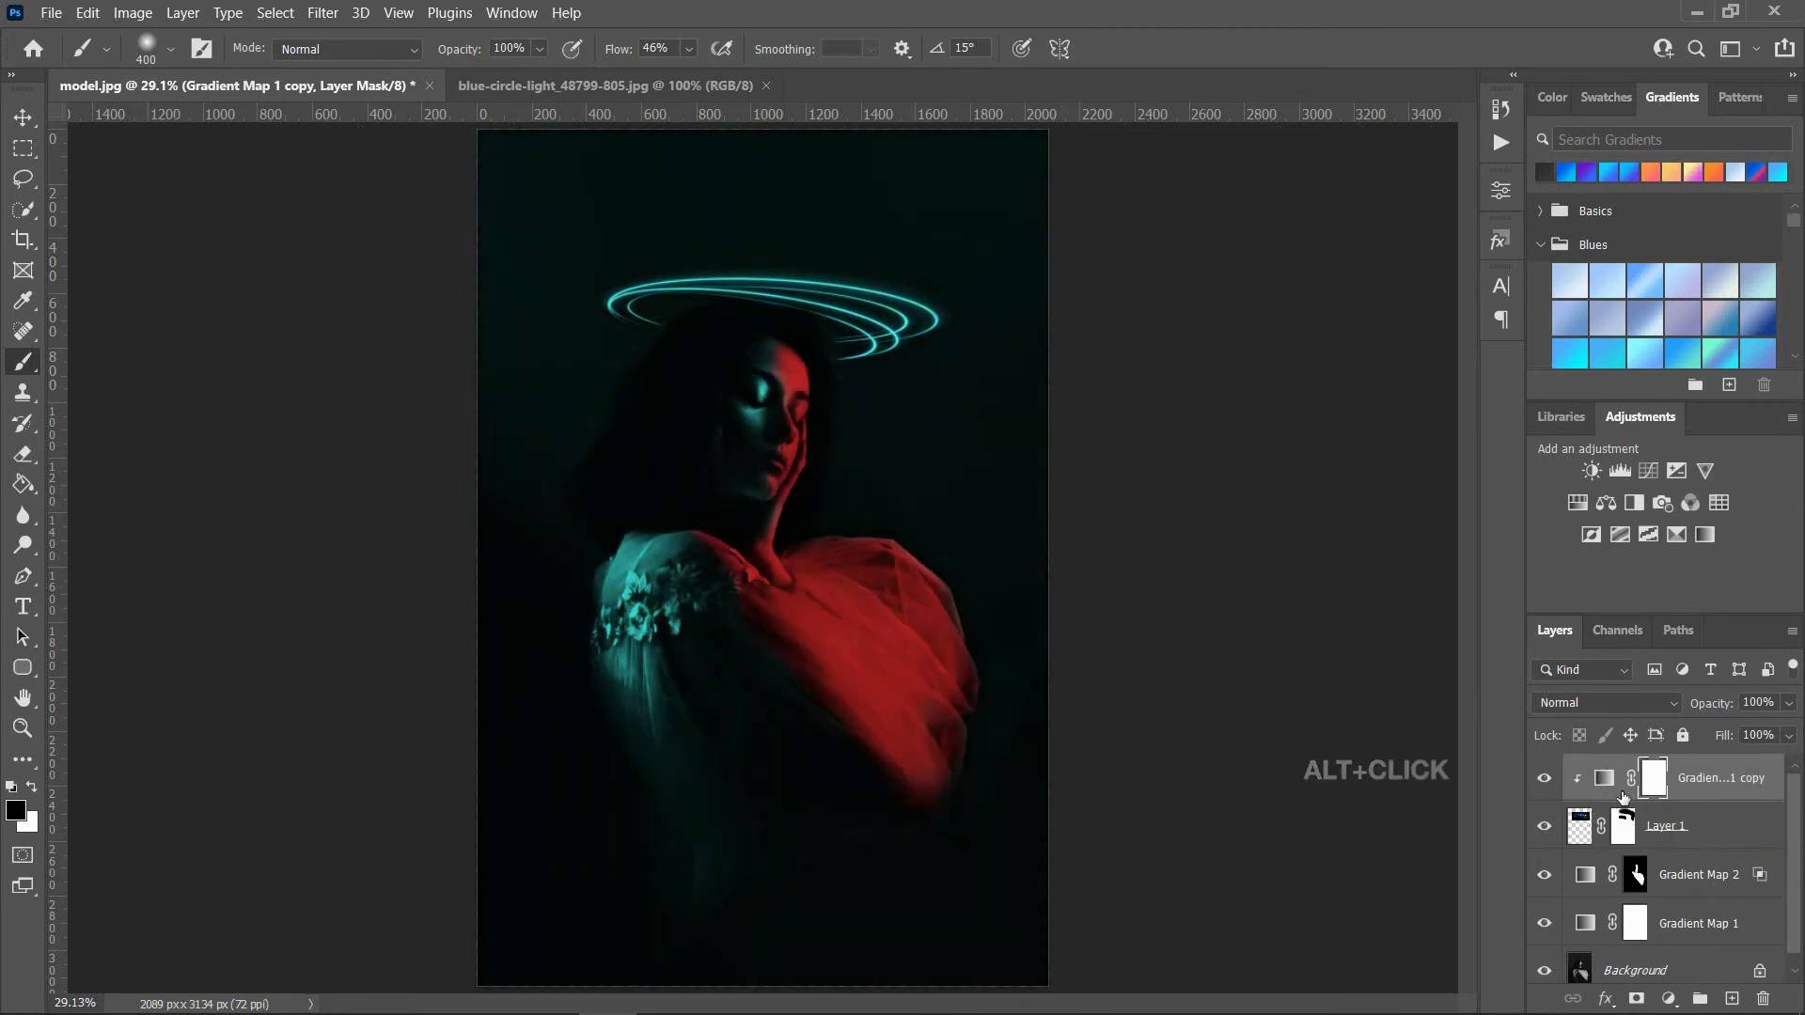
Step: Set up the Gradient tool with the black-to-white preset from the Basics group
{"action": "left_click", "coordinate": [34, 492]}
{"action": "right_click", "coordinate": [34, 493]}
{"action": "left_click", "coordinate": [108, 480]}
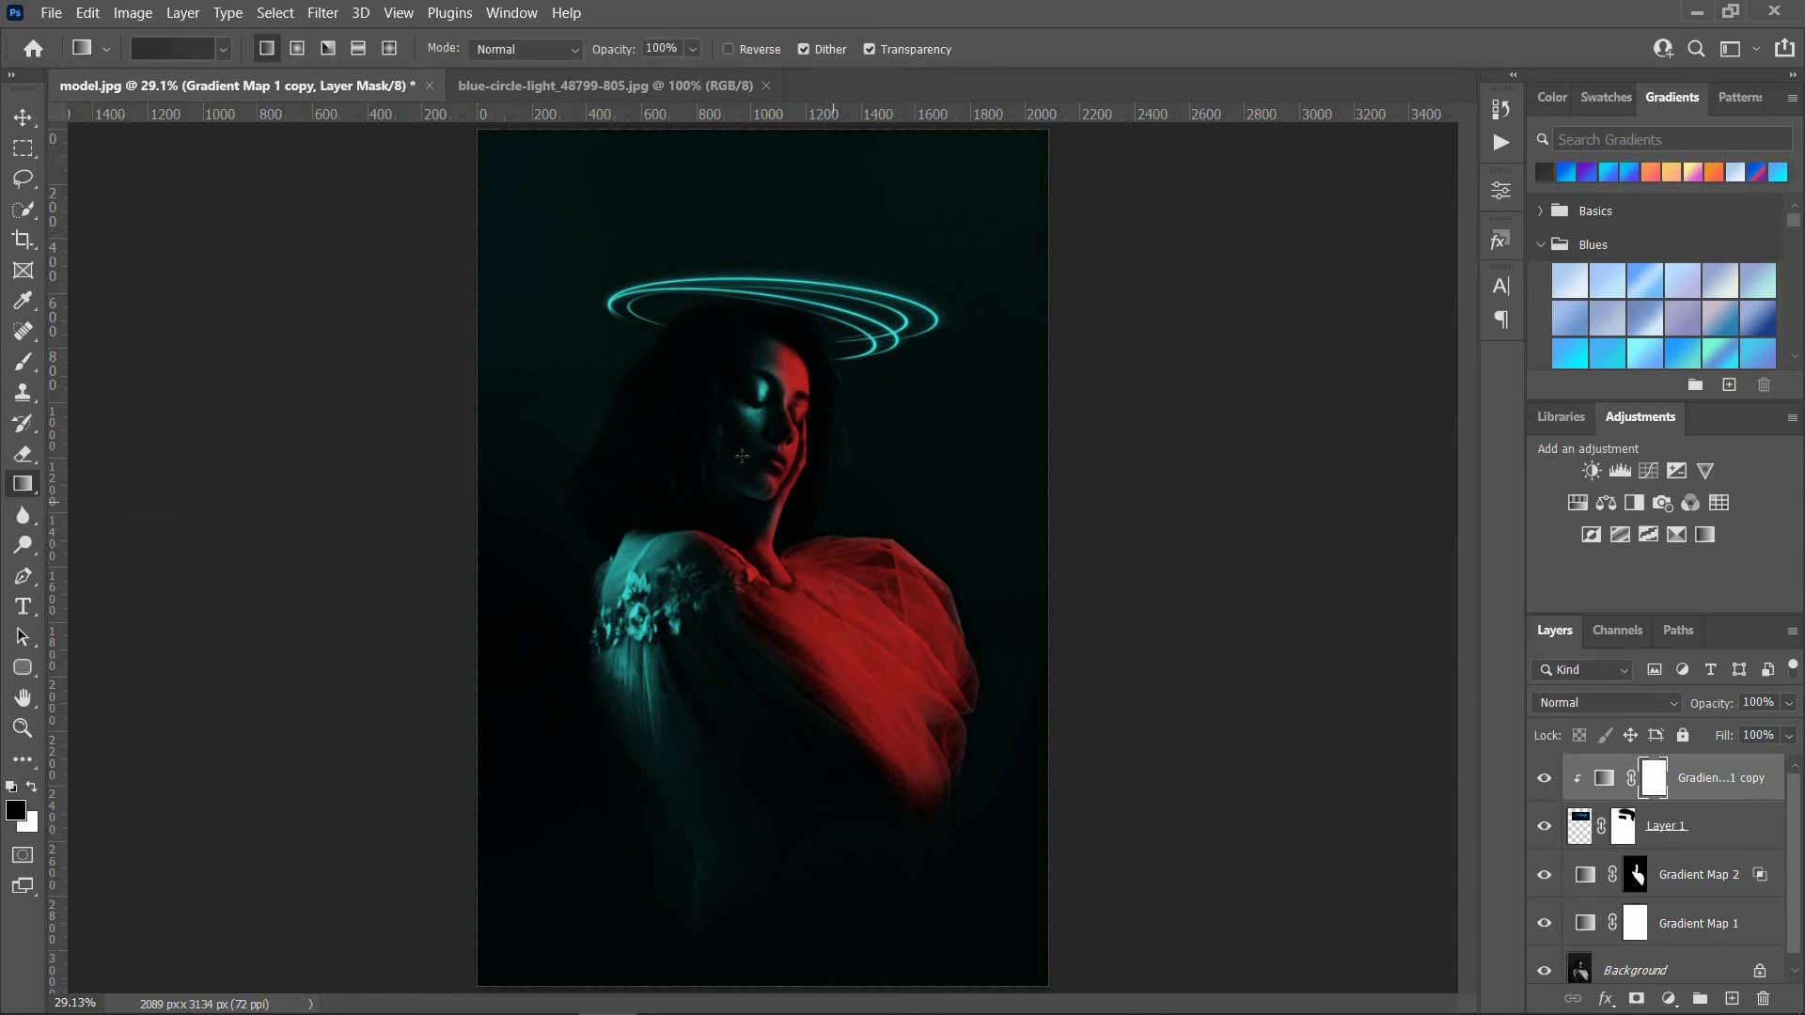
{"action": "left_click", "coordinate": [171, 47]}
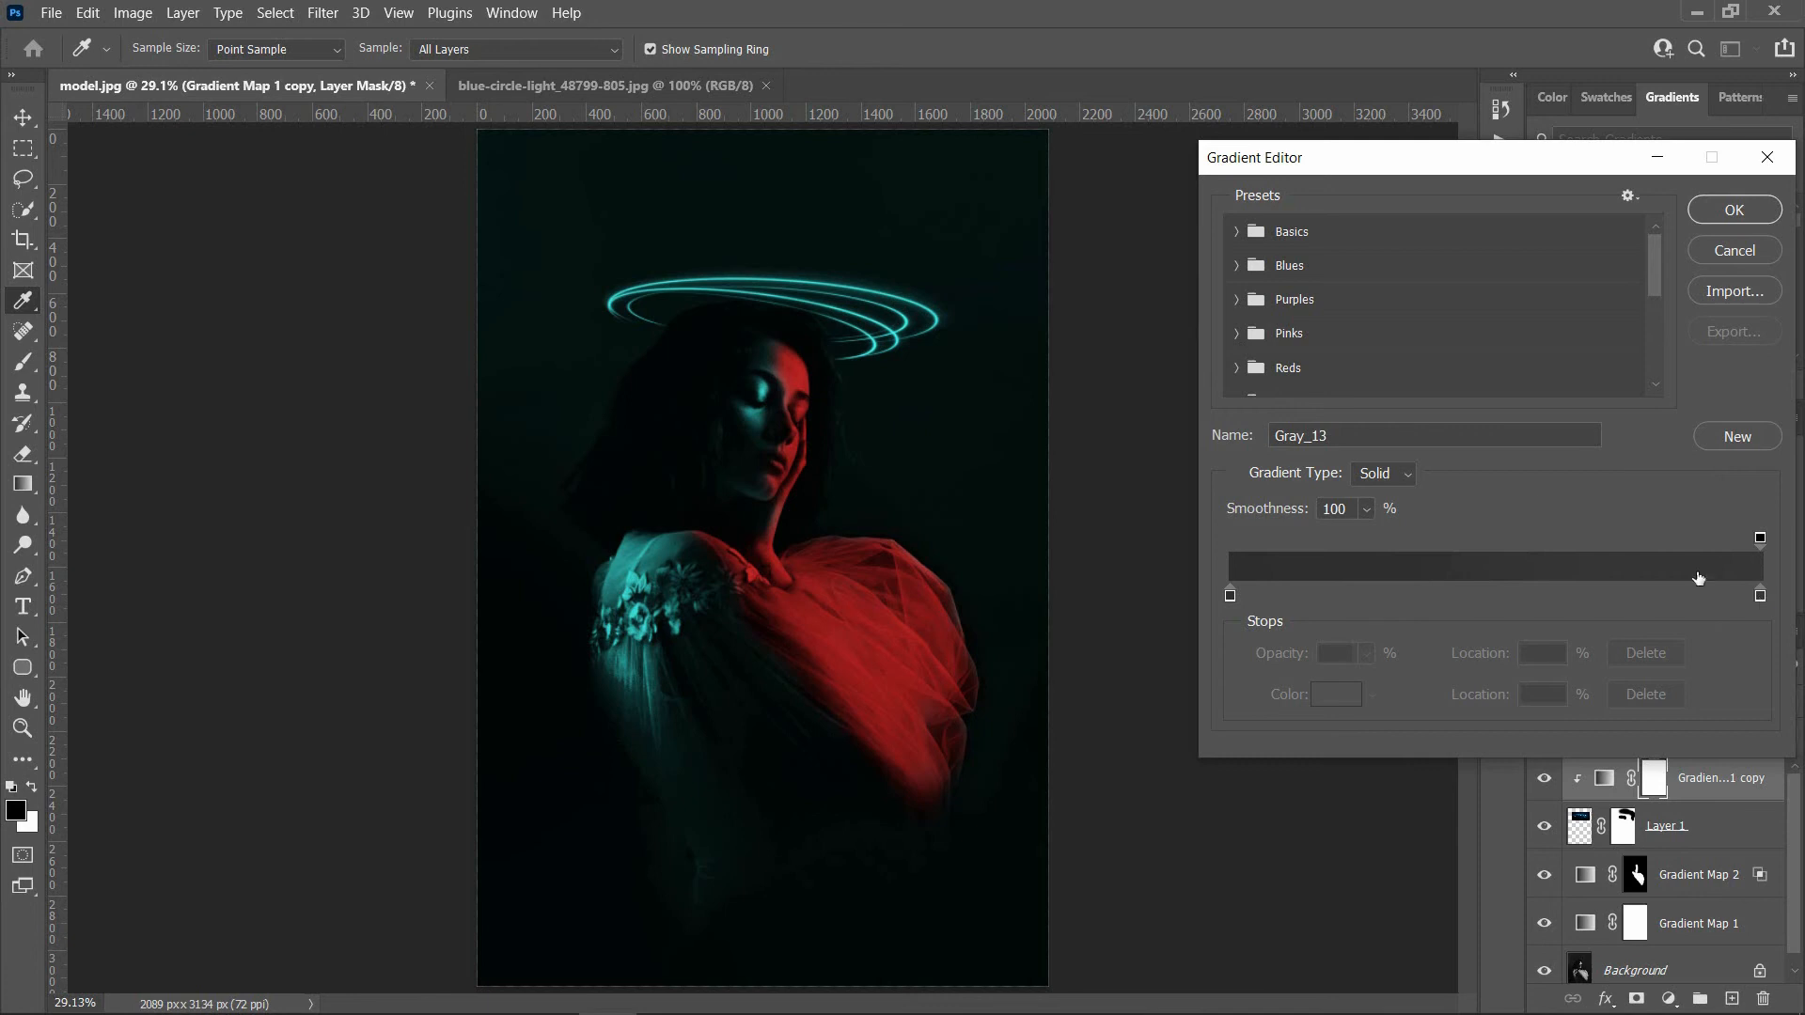
{"action": "left_click", "coordinate": [1238, 231]}
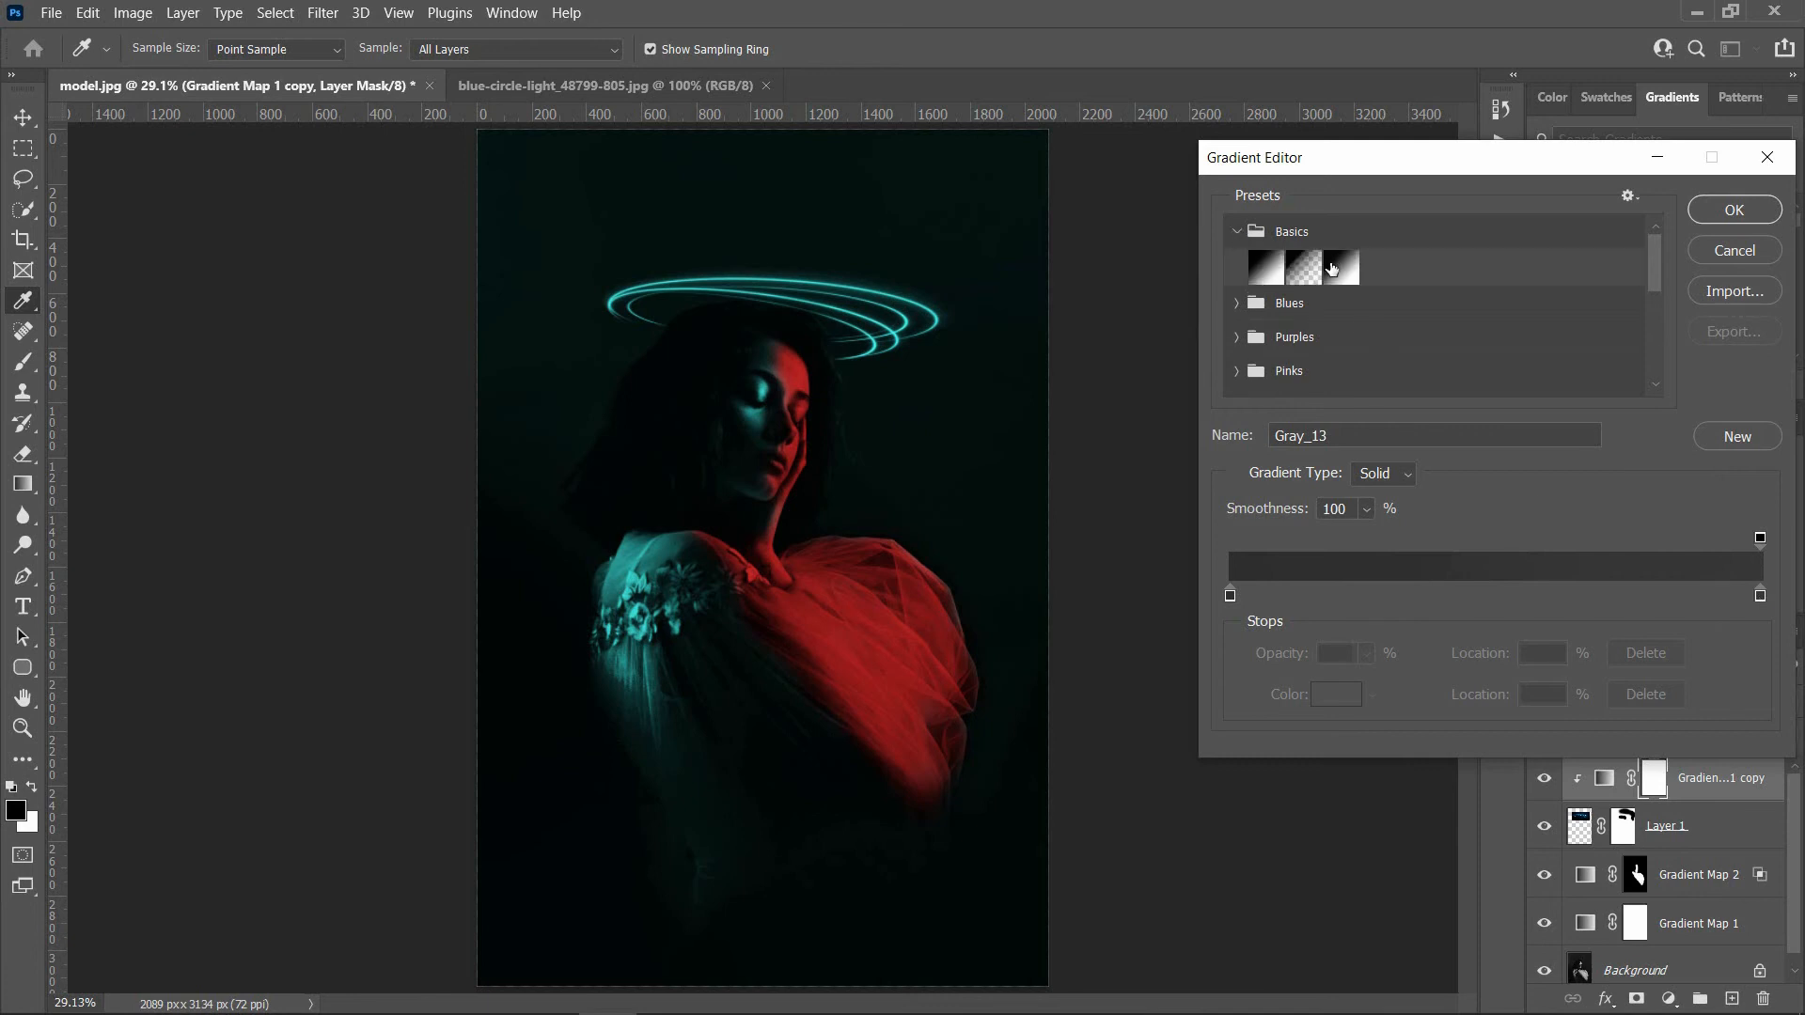
{"action": "left_click", "coordinate": [1340, 268]}
{"action": "left_click", "coordinate": [1738, 209]}
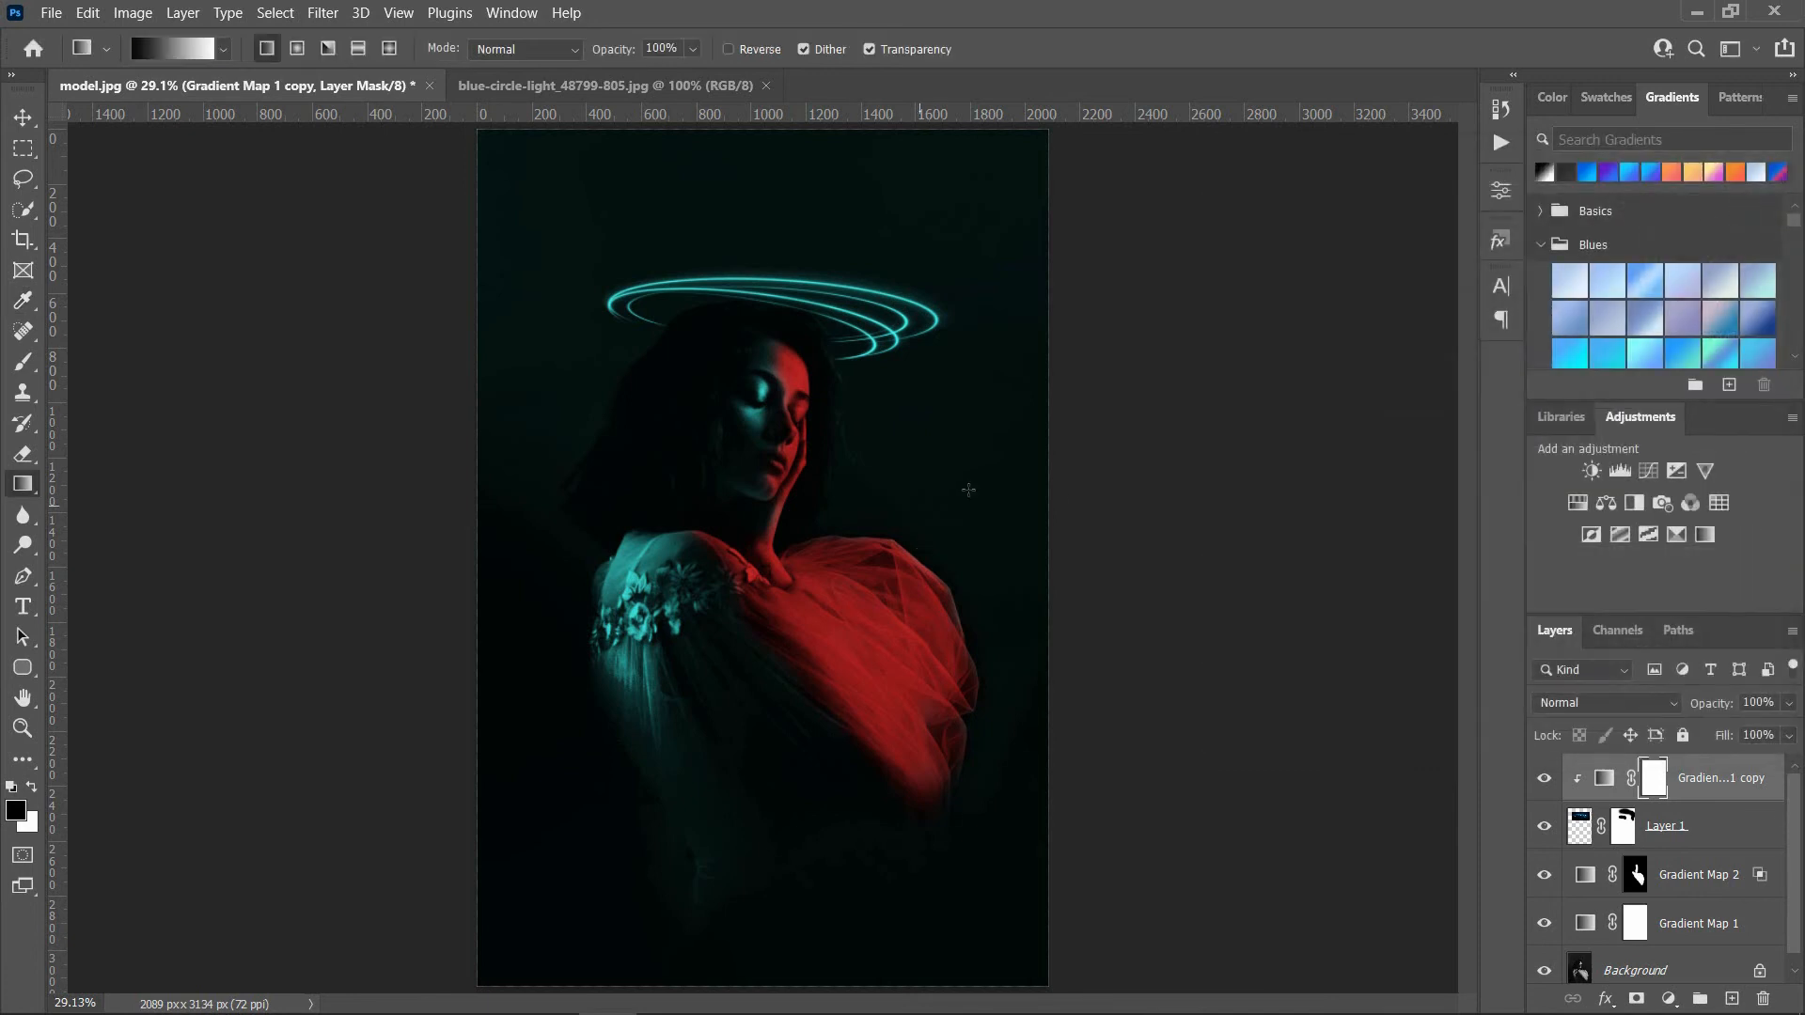
Step: Draw a horizontal black-to-white gradient on the clipped cyan map's mask so it tints only the rings' left half
{"action": "left_click_drag", "start_coordinate": [982, 495], "coordinate": [684, 503]}
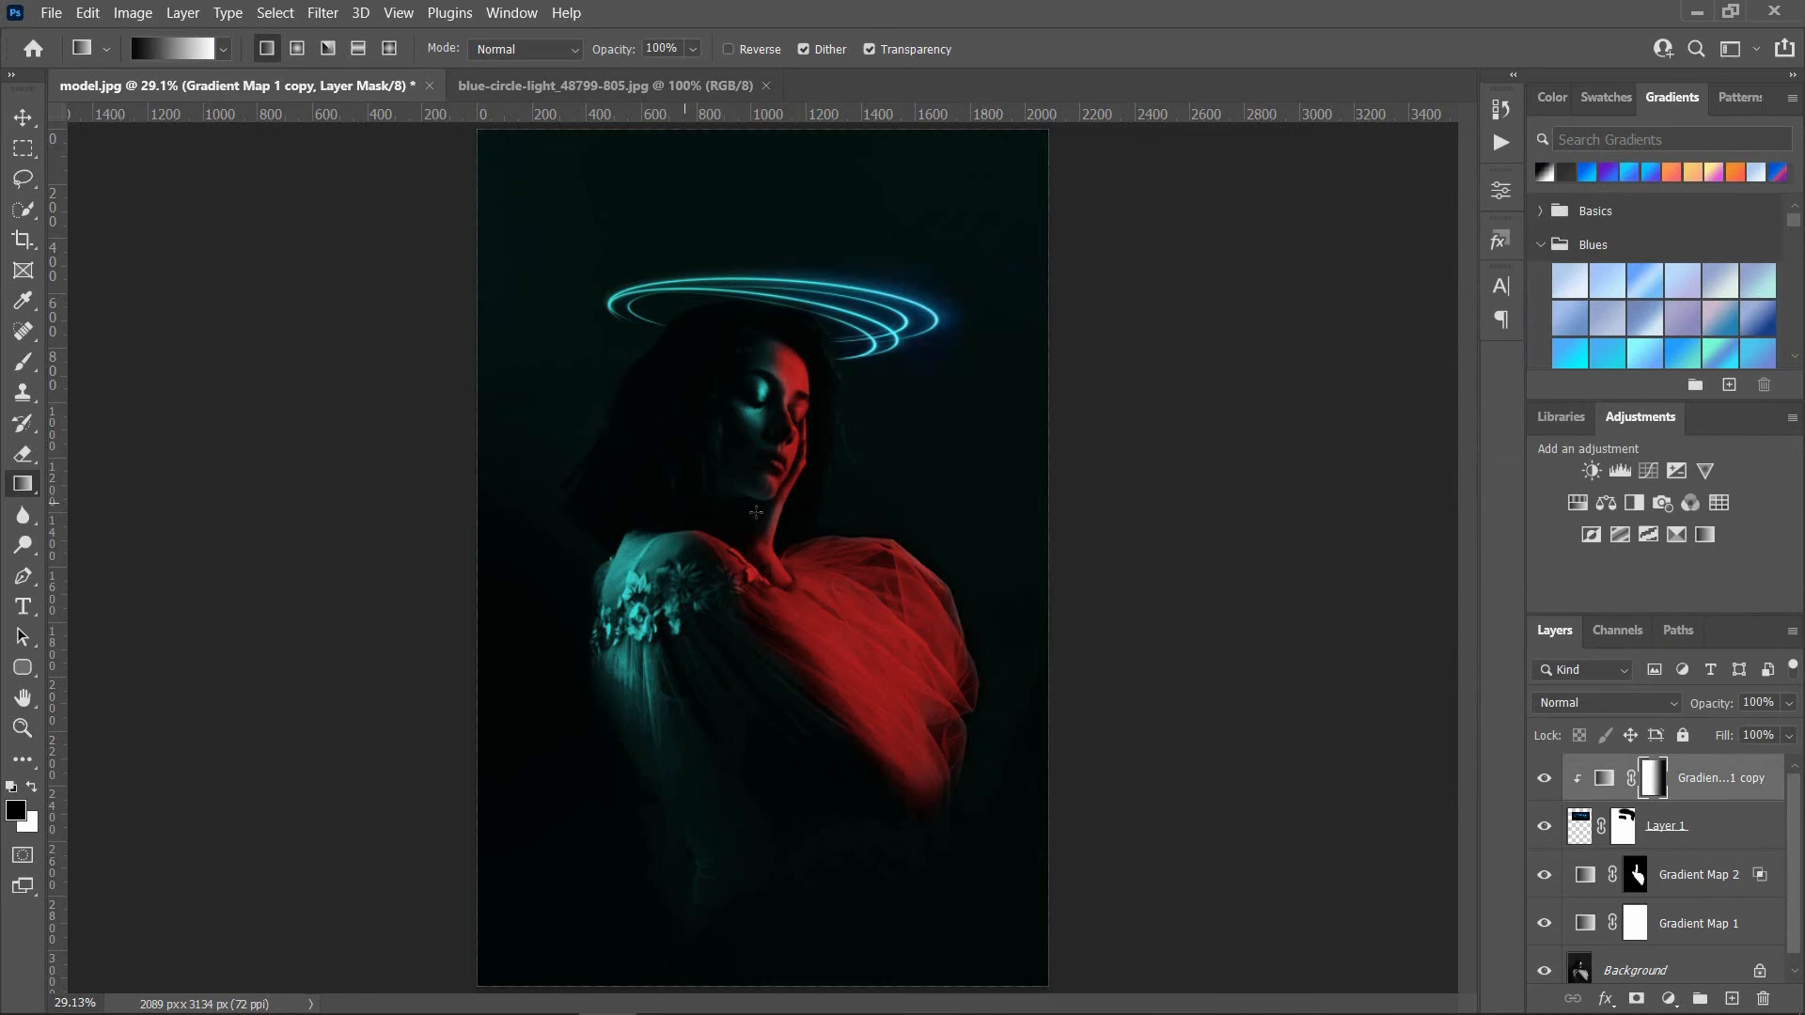
{"action": "left_click_drag", "start_coordinate": [823, 515], "coordinate": [691, 518]}
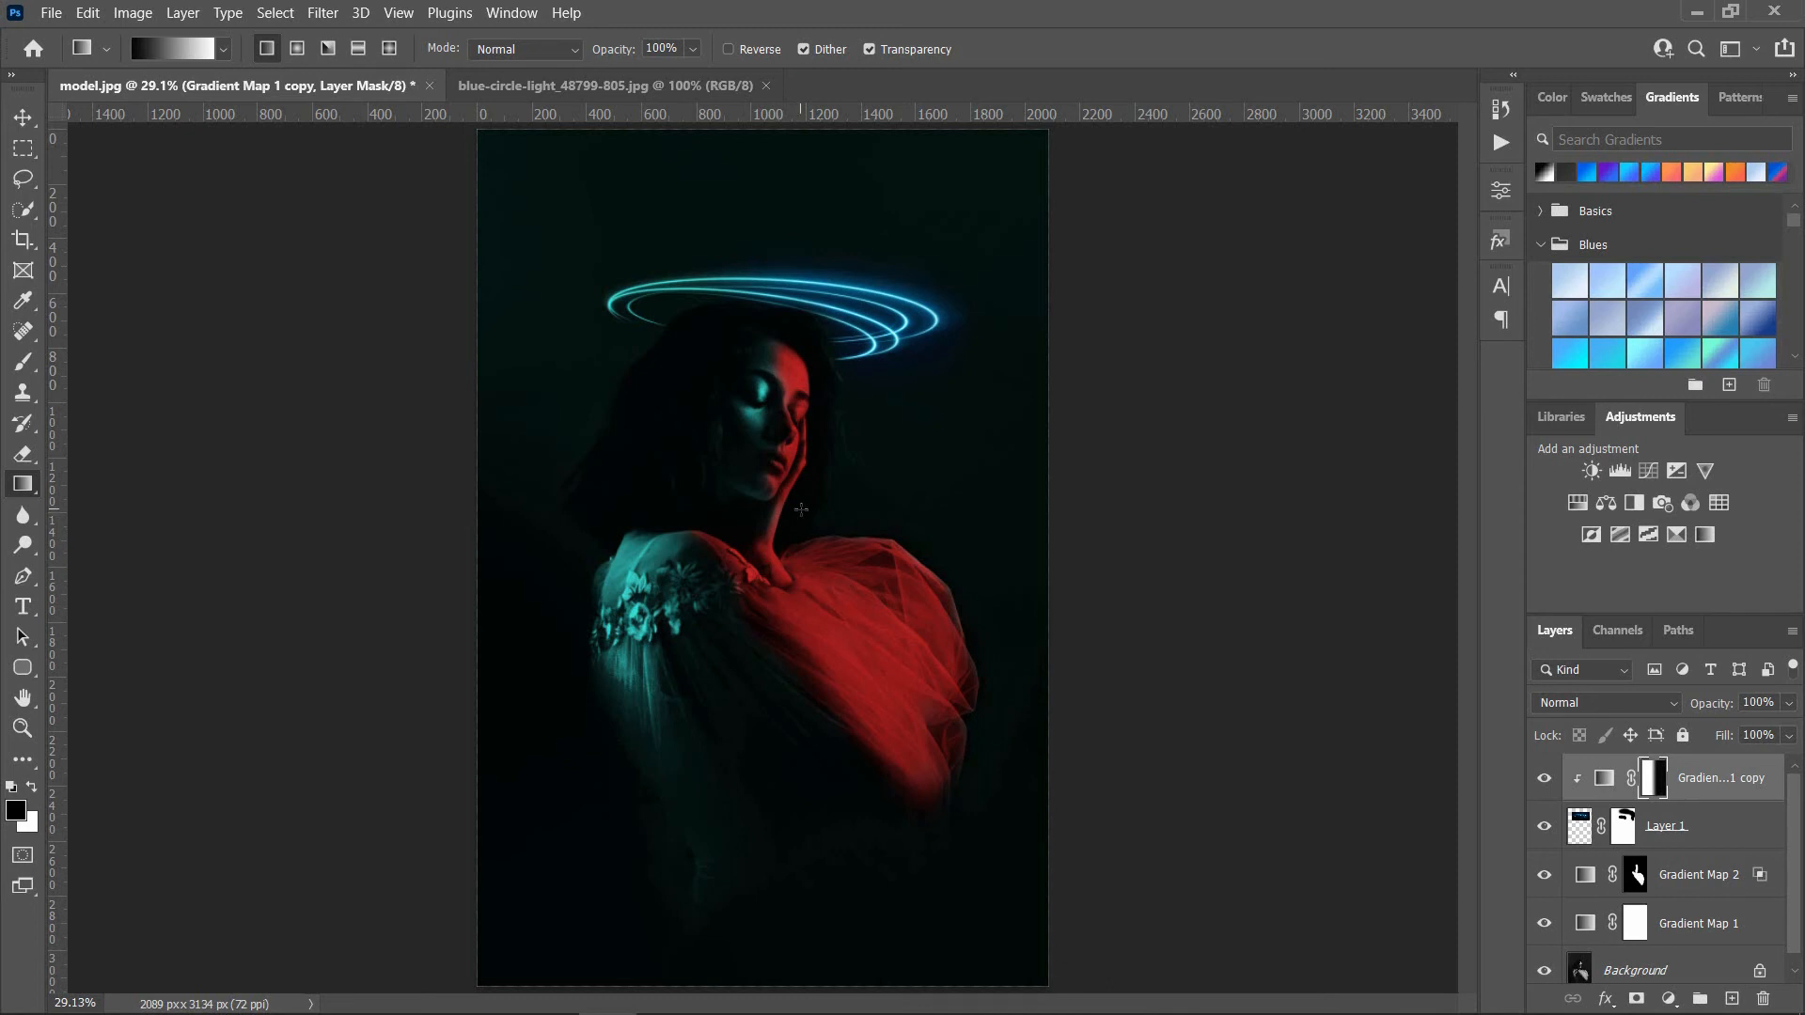
{"action": "left_click_drag", "start_coordinate": [801, 509], "coordinate": [883, 505]}
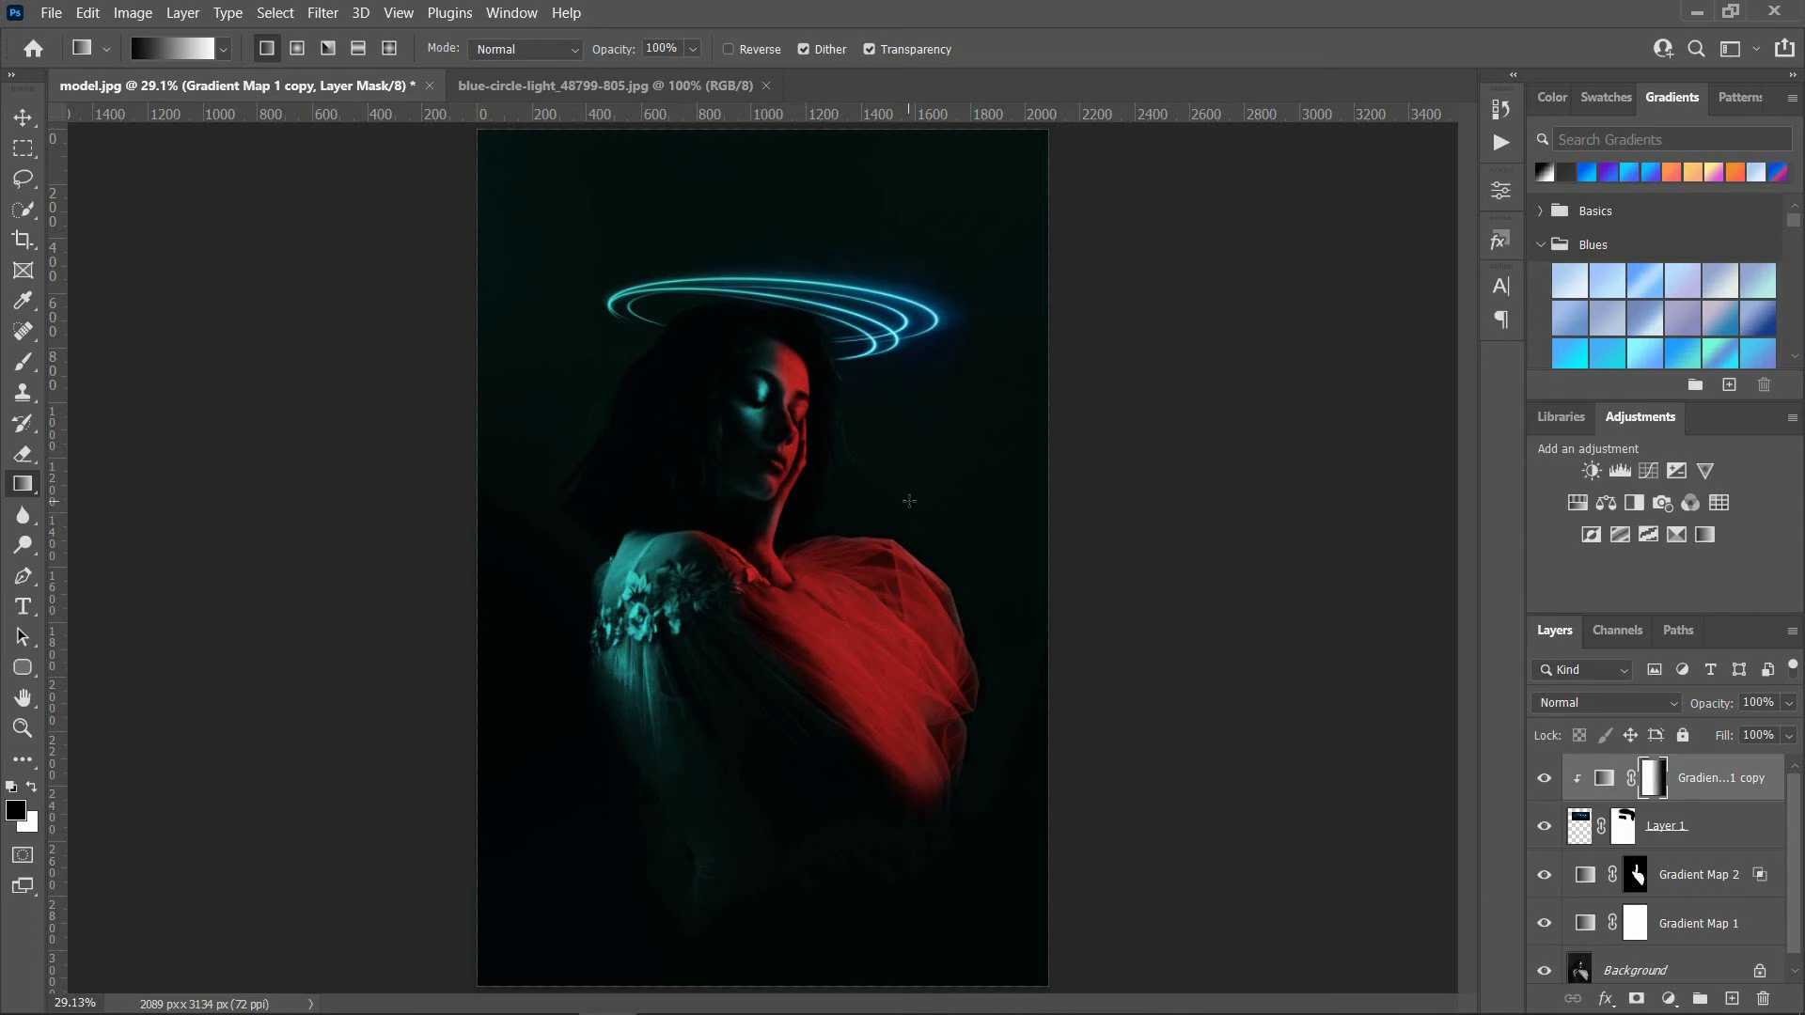
{"action": "left_click_drag", "start_coordinate": [758, 502], "coordinate": [753, 502]}
{"action": "left_click_drag", "start_coordinate": [874, 495], "coordinate": [688, 498]}
Step: Duplicate Gradient Map 2, move the copy to the top of the layer stack and clip it to the circle light
{"action": "left_click", "coordinate": [1693, 893]}
{"action": "left_click_drag", "start_coordinate": [1684, 875], "coordinate": [1733, 1001]}
{"action": "left_click_drag", "start_coordinate": [1682, 880], "coordinate": [1668, 781]}
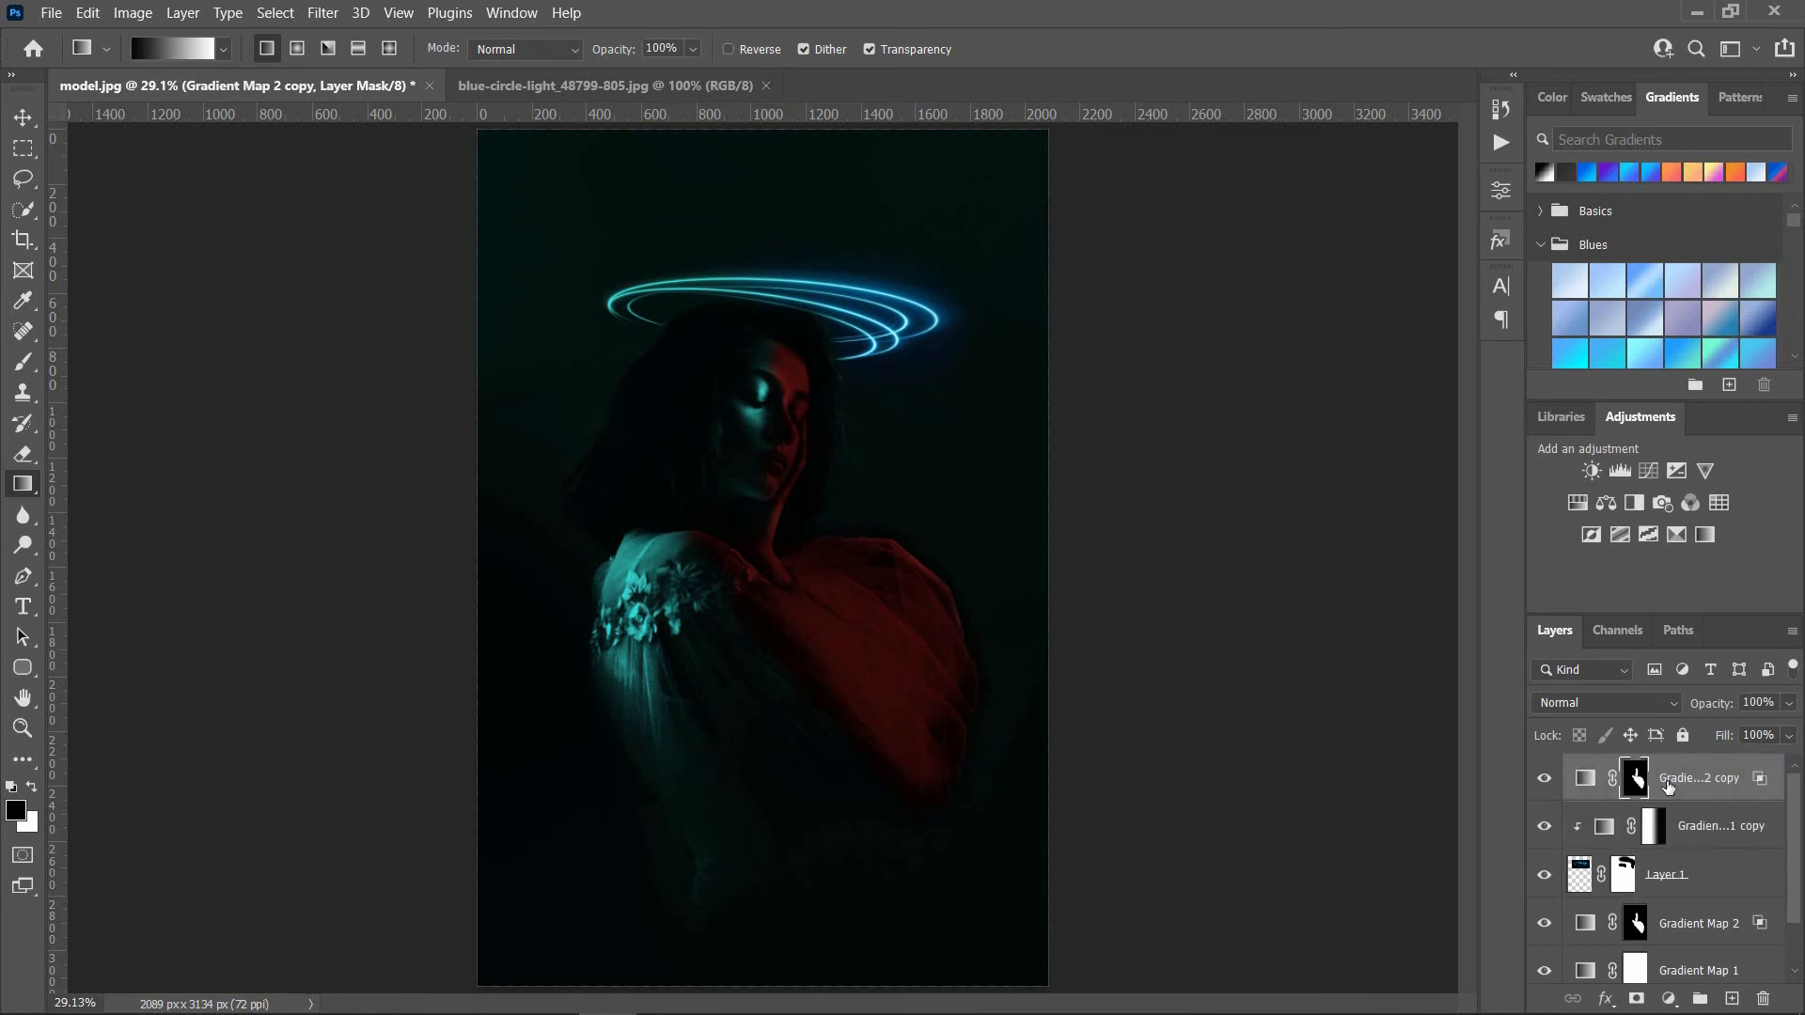
{"action": "left_click", "coordinate": [1601, 800], "text": "alt"}
{"action": "left_click", "coordinate": [1600, 800], "text": "alt"}
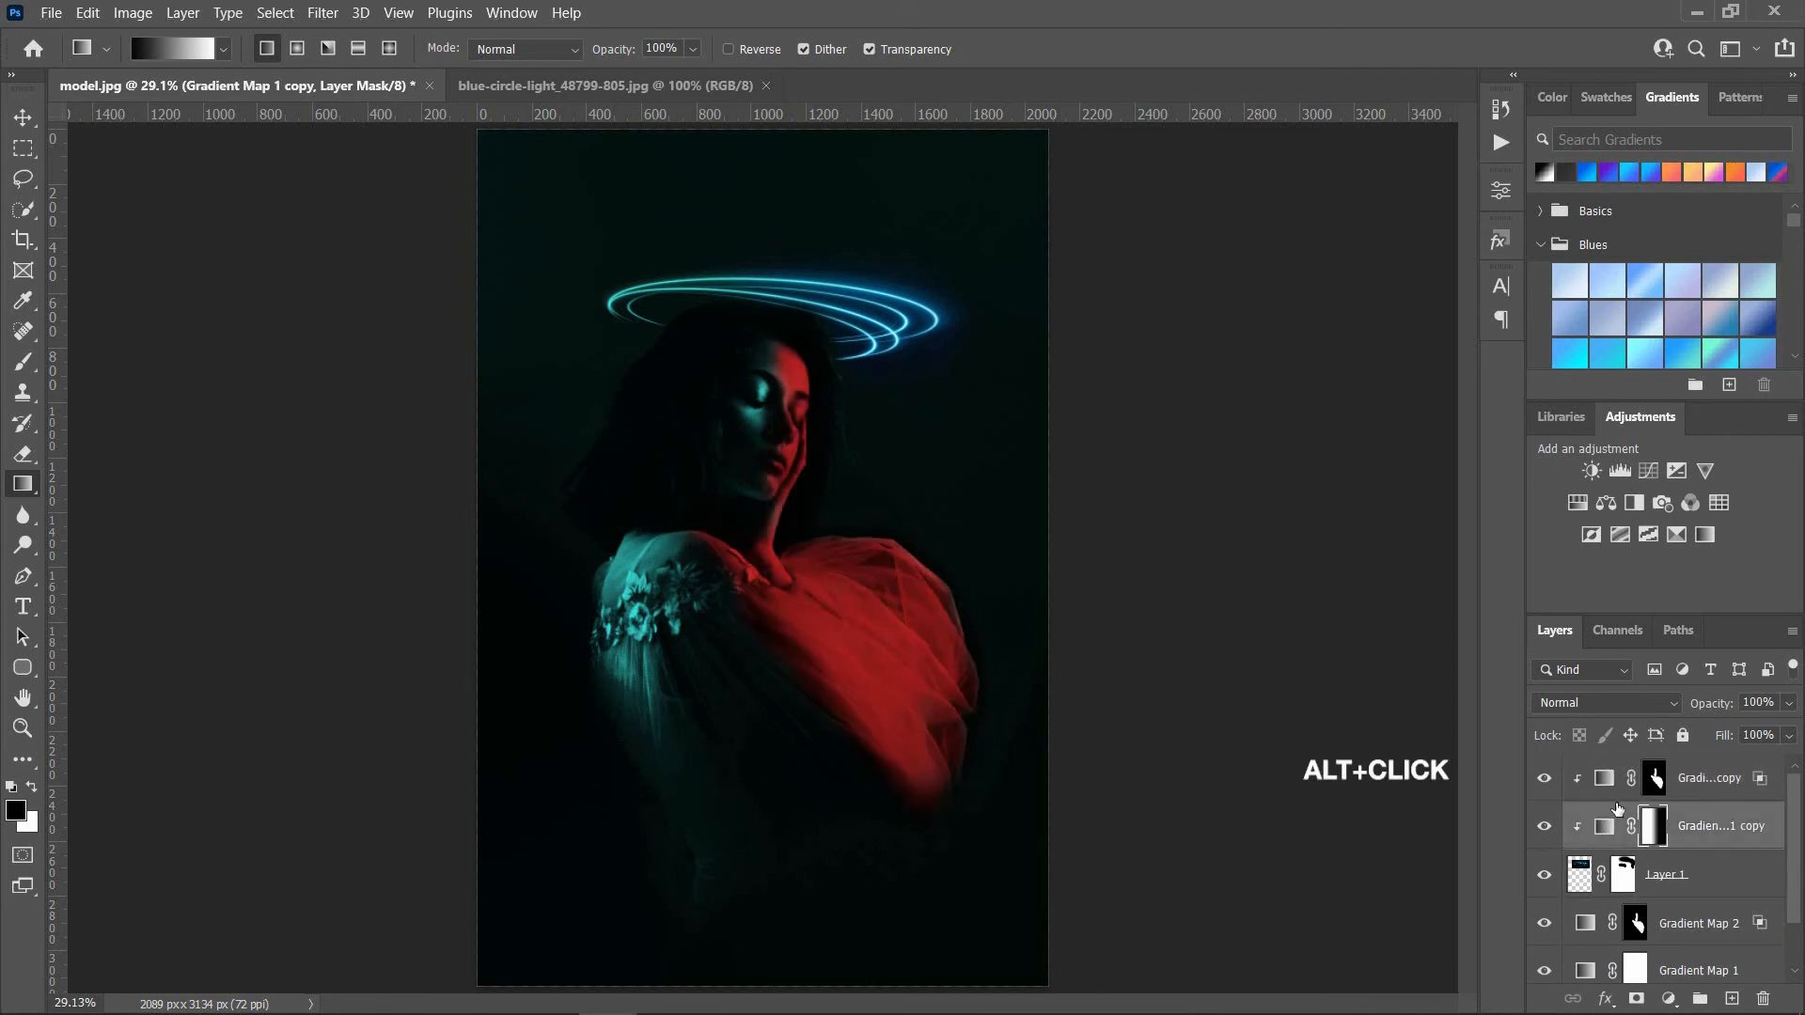
Step: Replace the clipped red map's mask with a copy of the clipped cyan map's gradient mask, and invert it
{"action": "left_click", "coordinate": [1660, 783]}
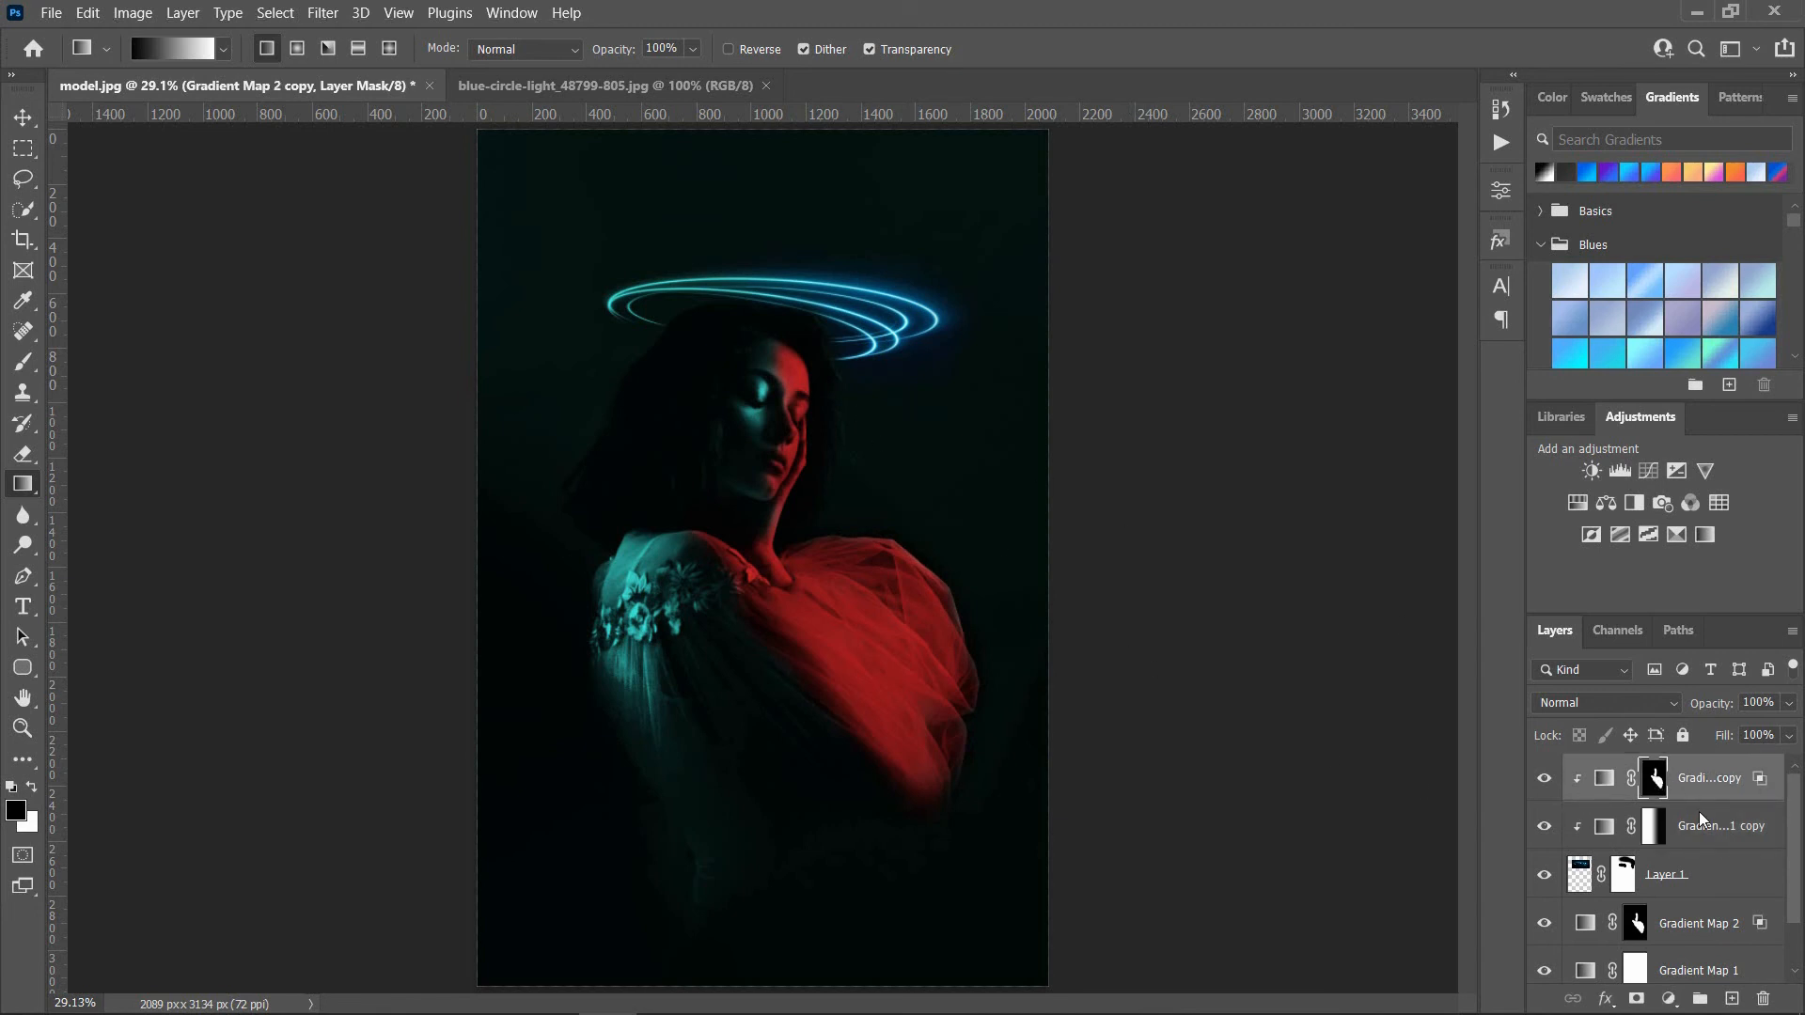
{"action": "left_click", "coordinate": [1656, 834]}
{"action": "left_click_drag", "start_coordinate": [1653, 832], "coordinate": [1659, 790]}
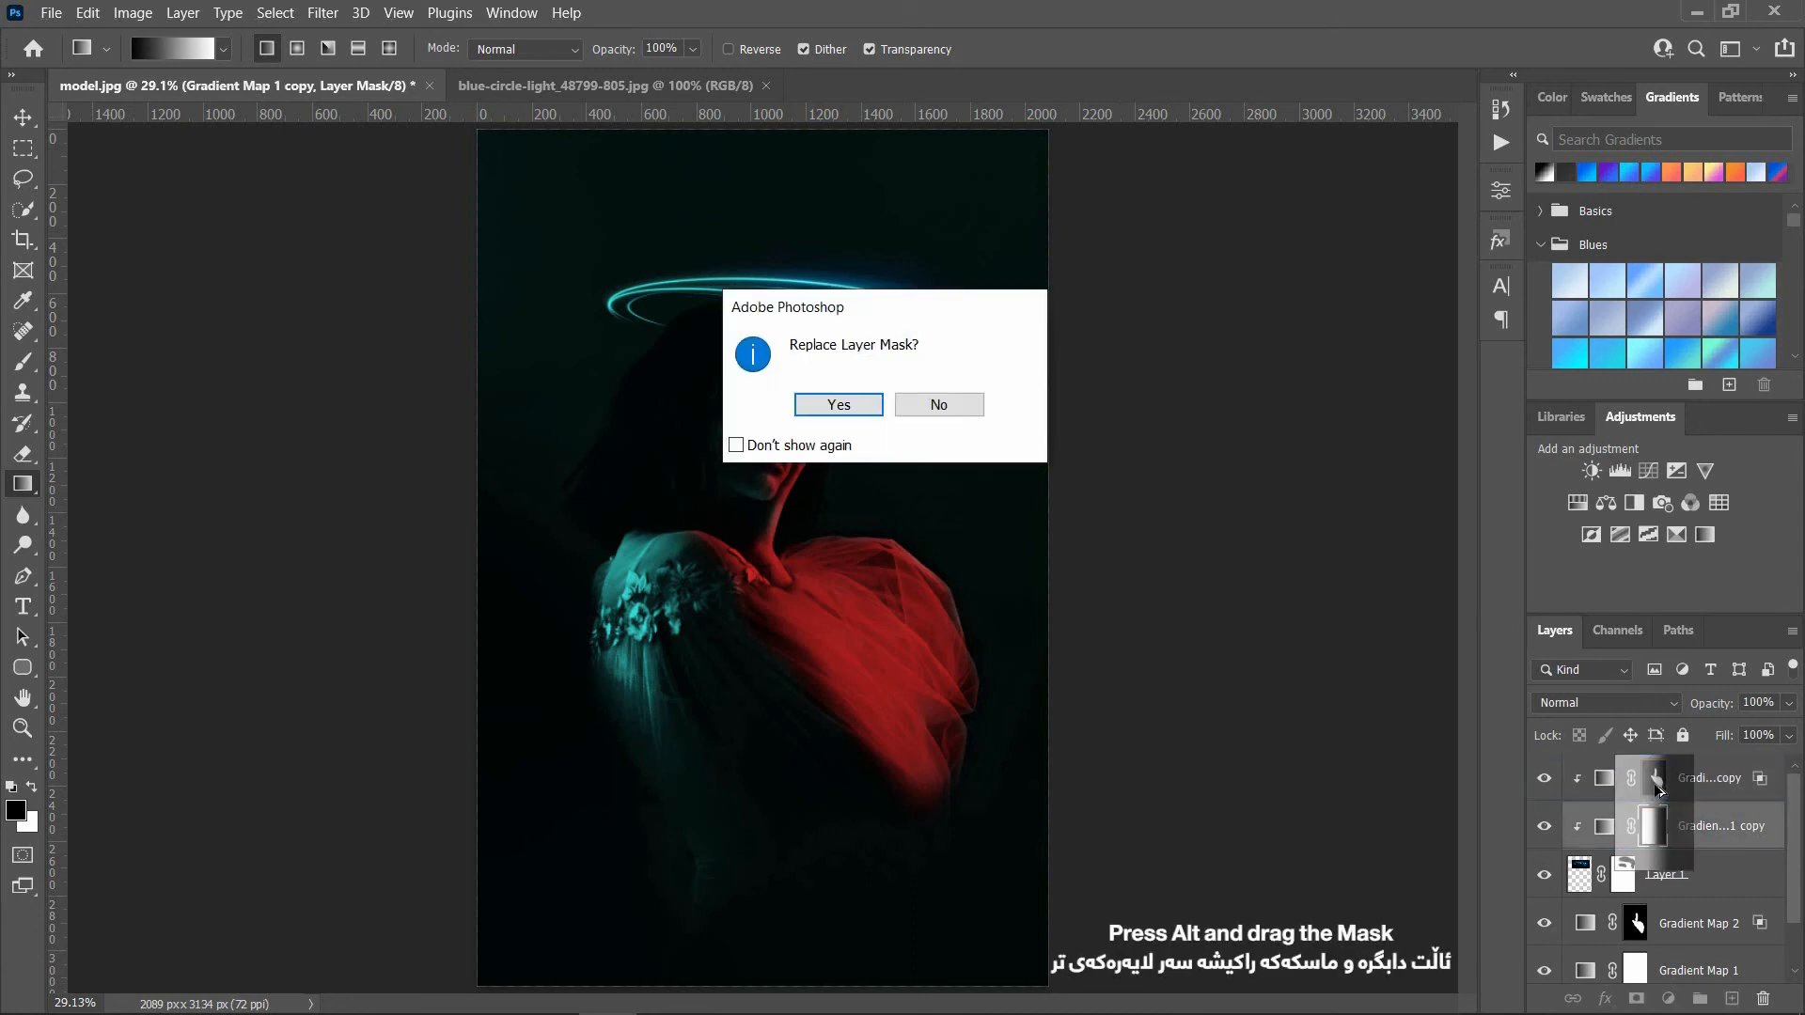
{"action": "left_click", "coordinate": [839, 404]}
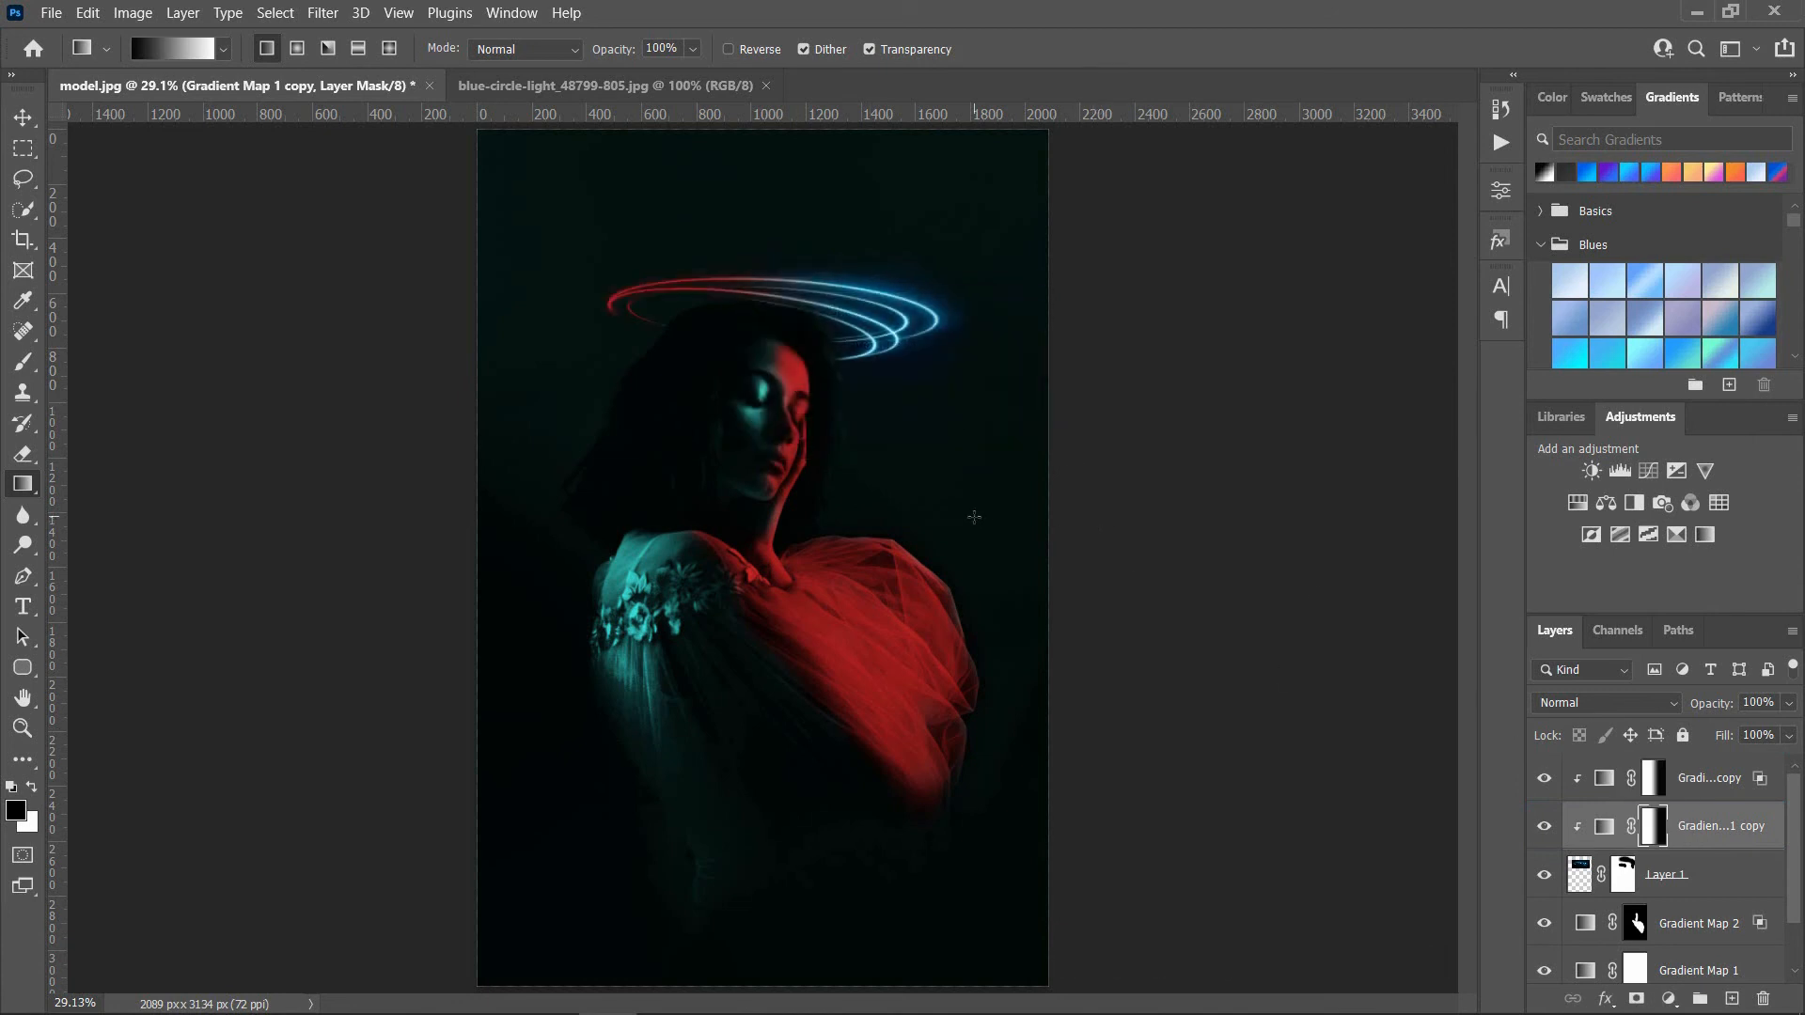
{"action": "left_click", "coordinate": [1661, 790]}
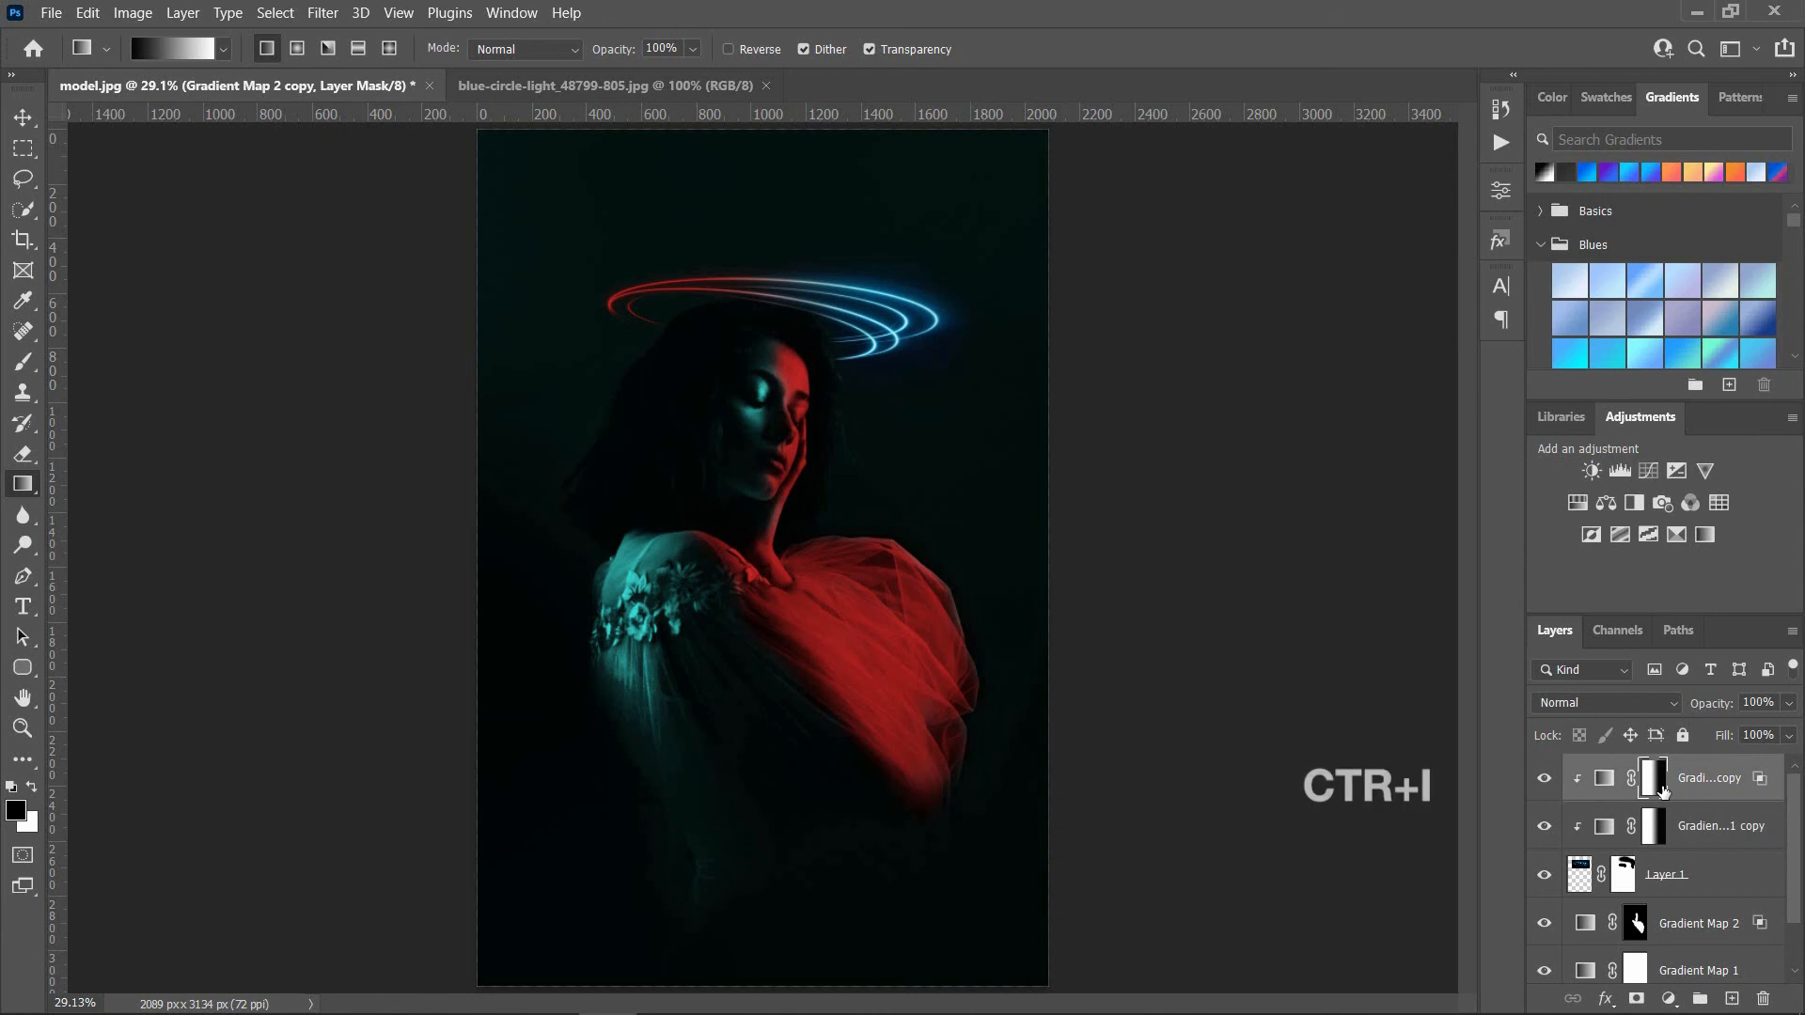
{"action": "key", "text": "ctrl+i"}
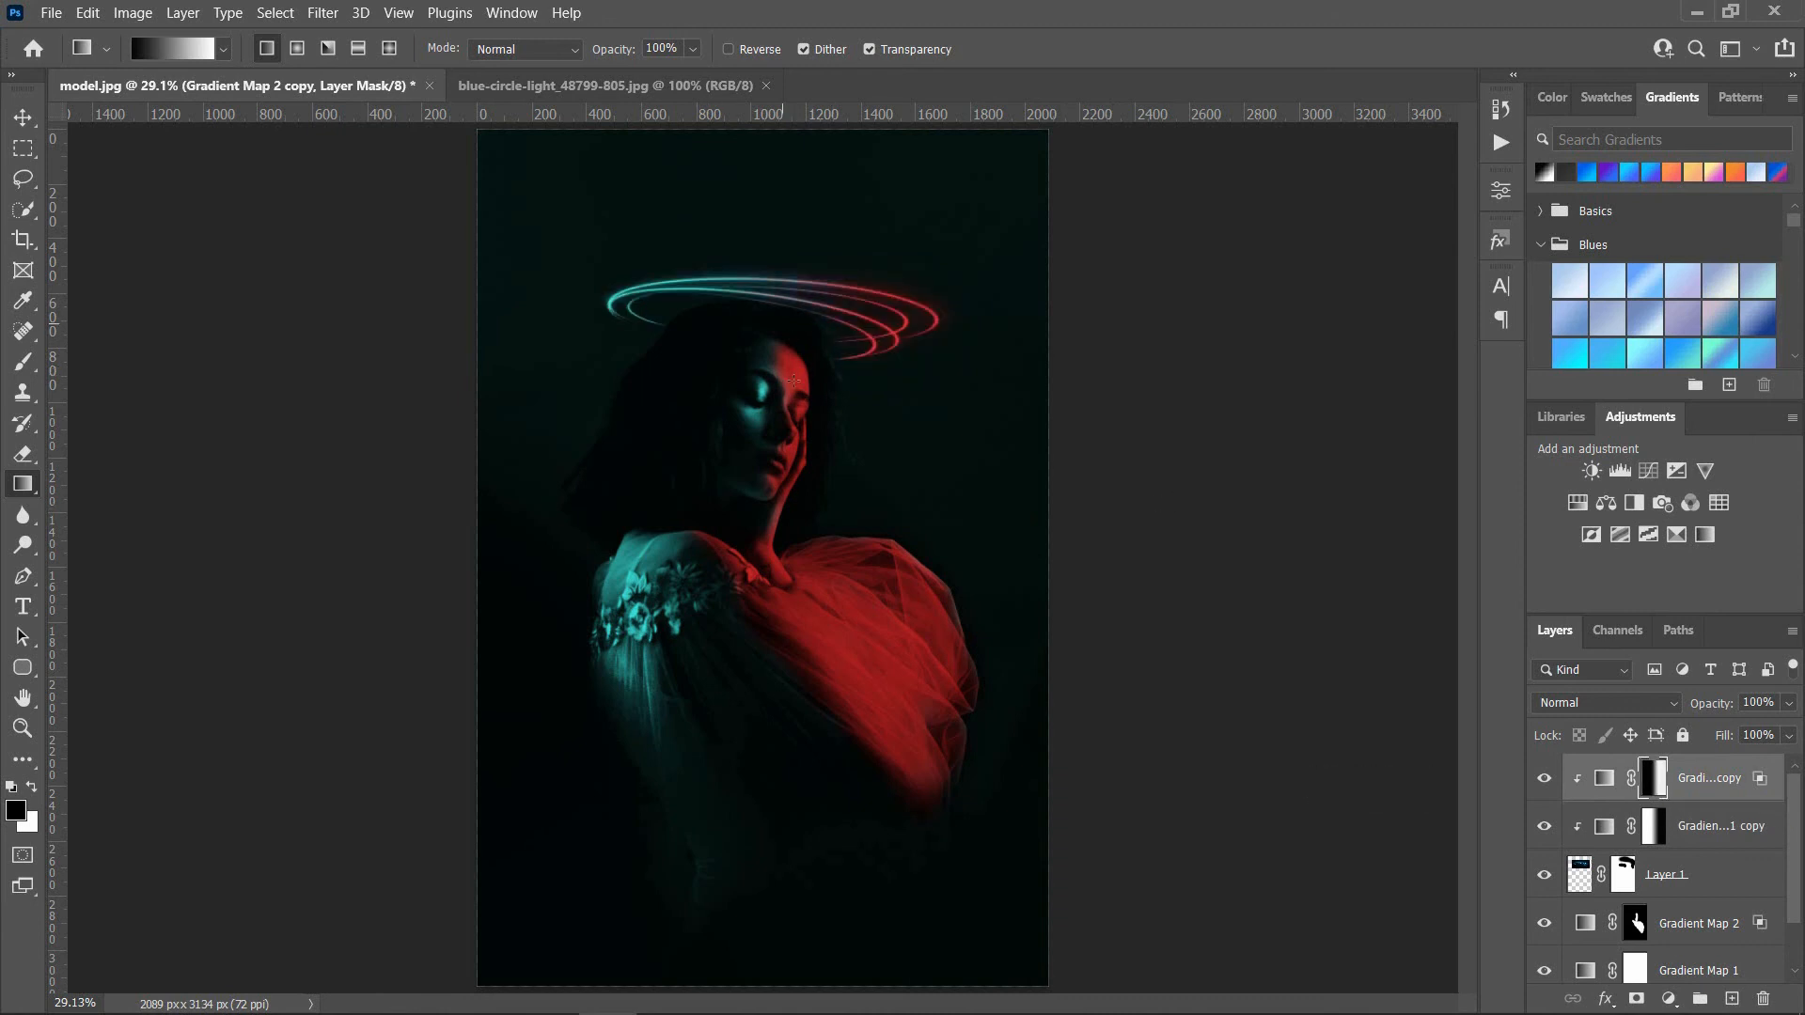
Step: Add a Curves adjustment clipped to the circle light and replace its mask with a copy of the clipped red map's mask
{"action": "left_click", "coordinate": [1668, 1001]}
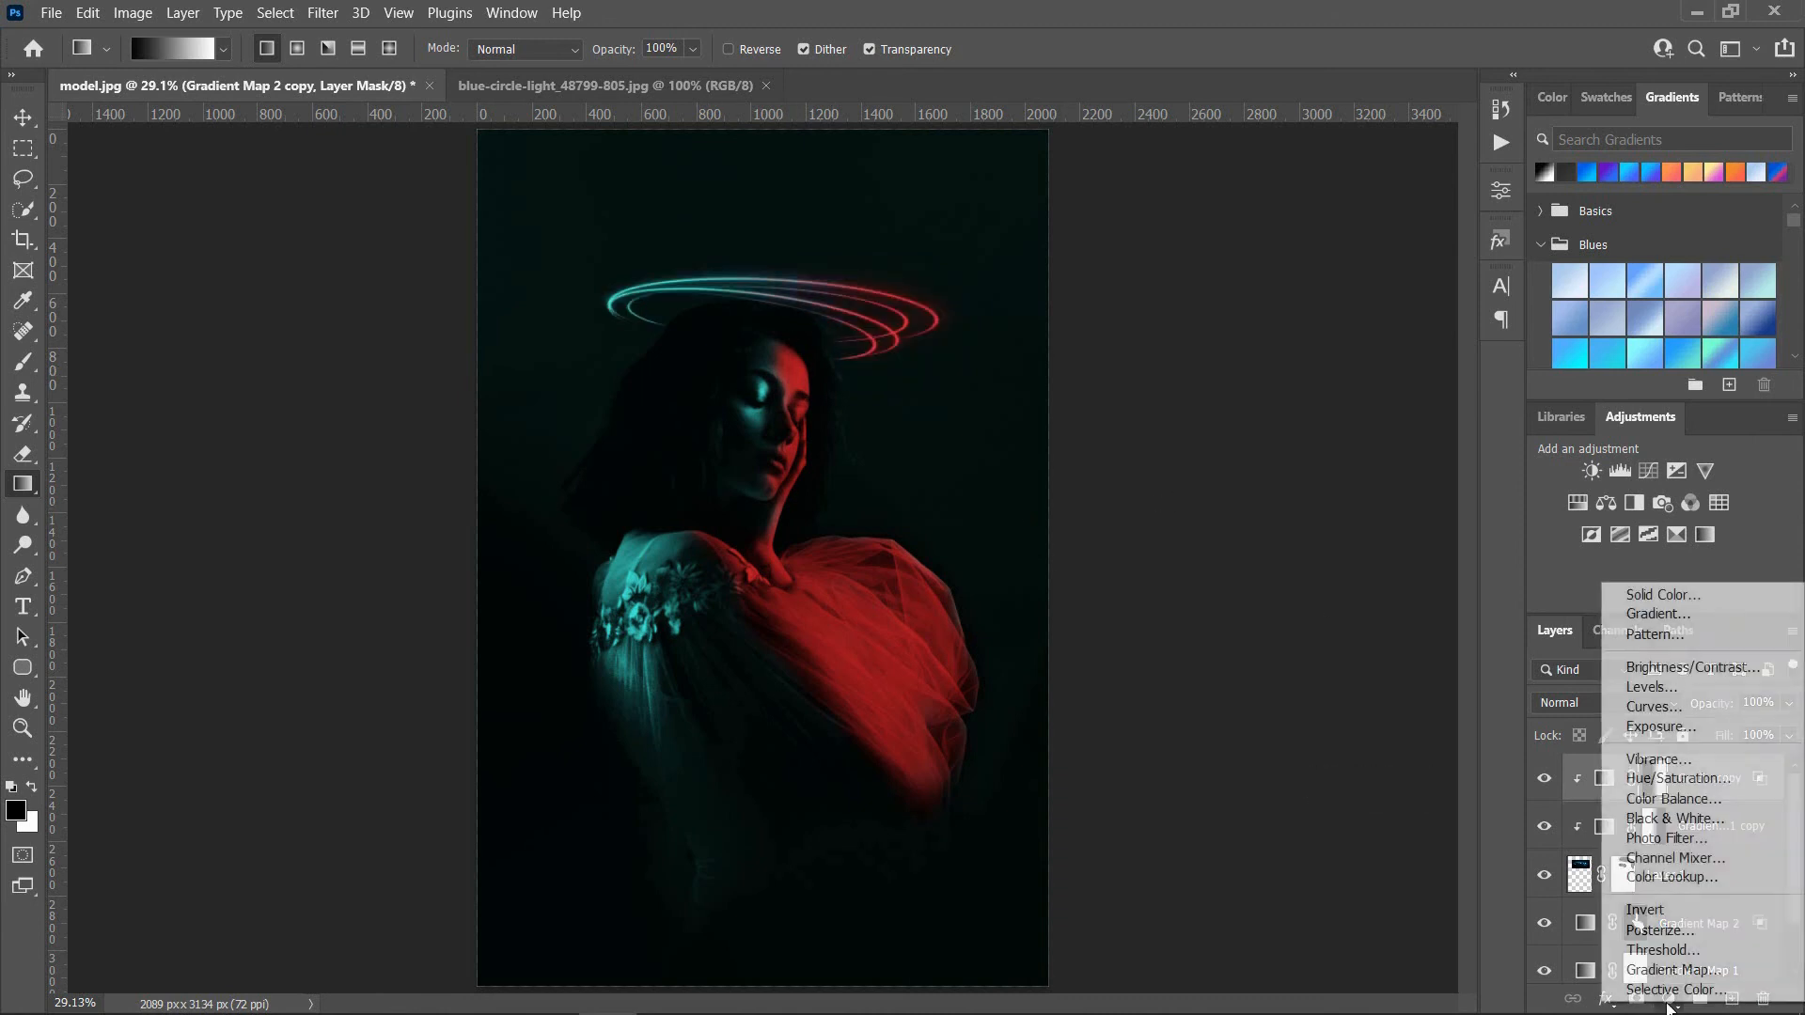
{"action": "left_click", "coordinate": [1657, 715]}
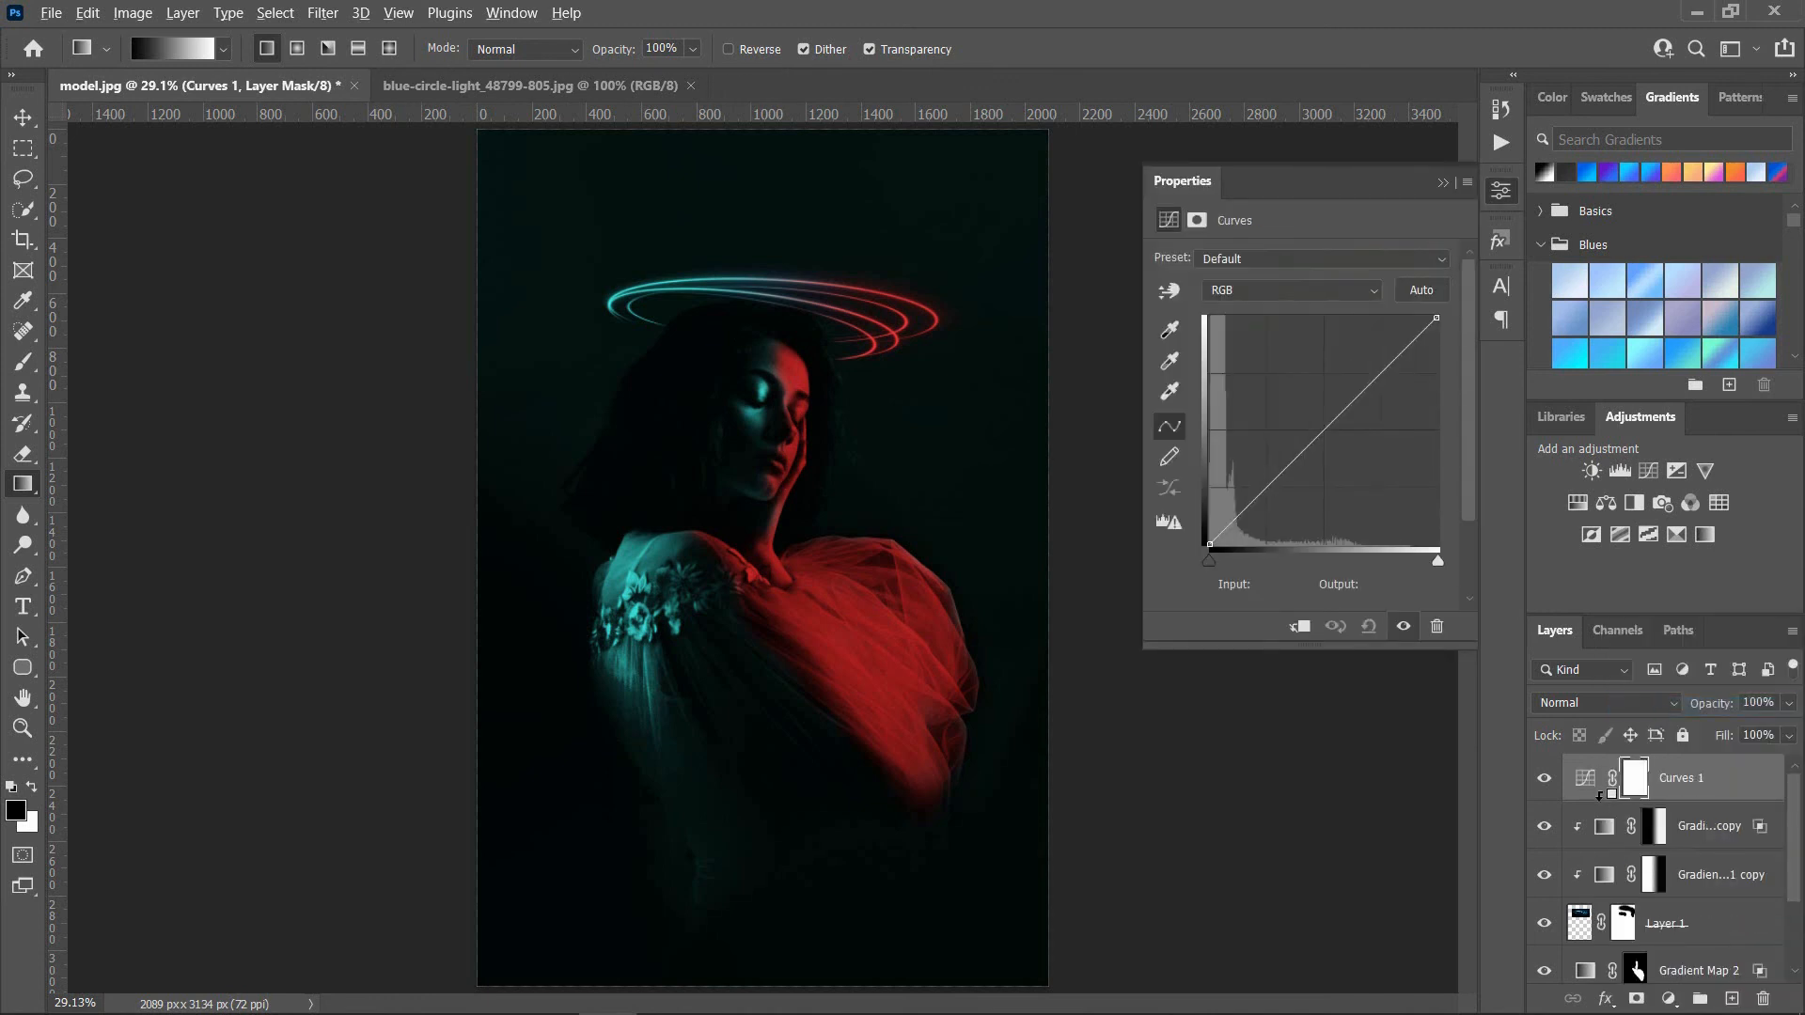
{"action": "left_click", "coordinate": [1600, 799], "text": "alt"}
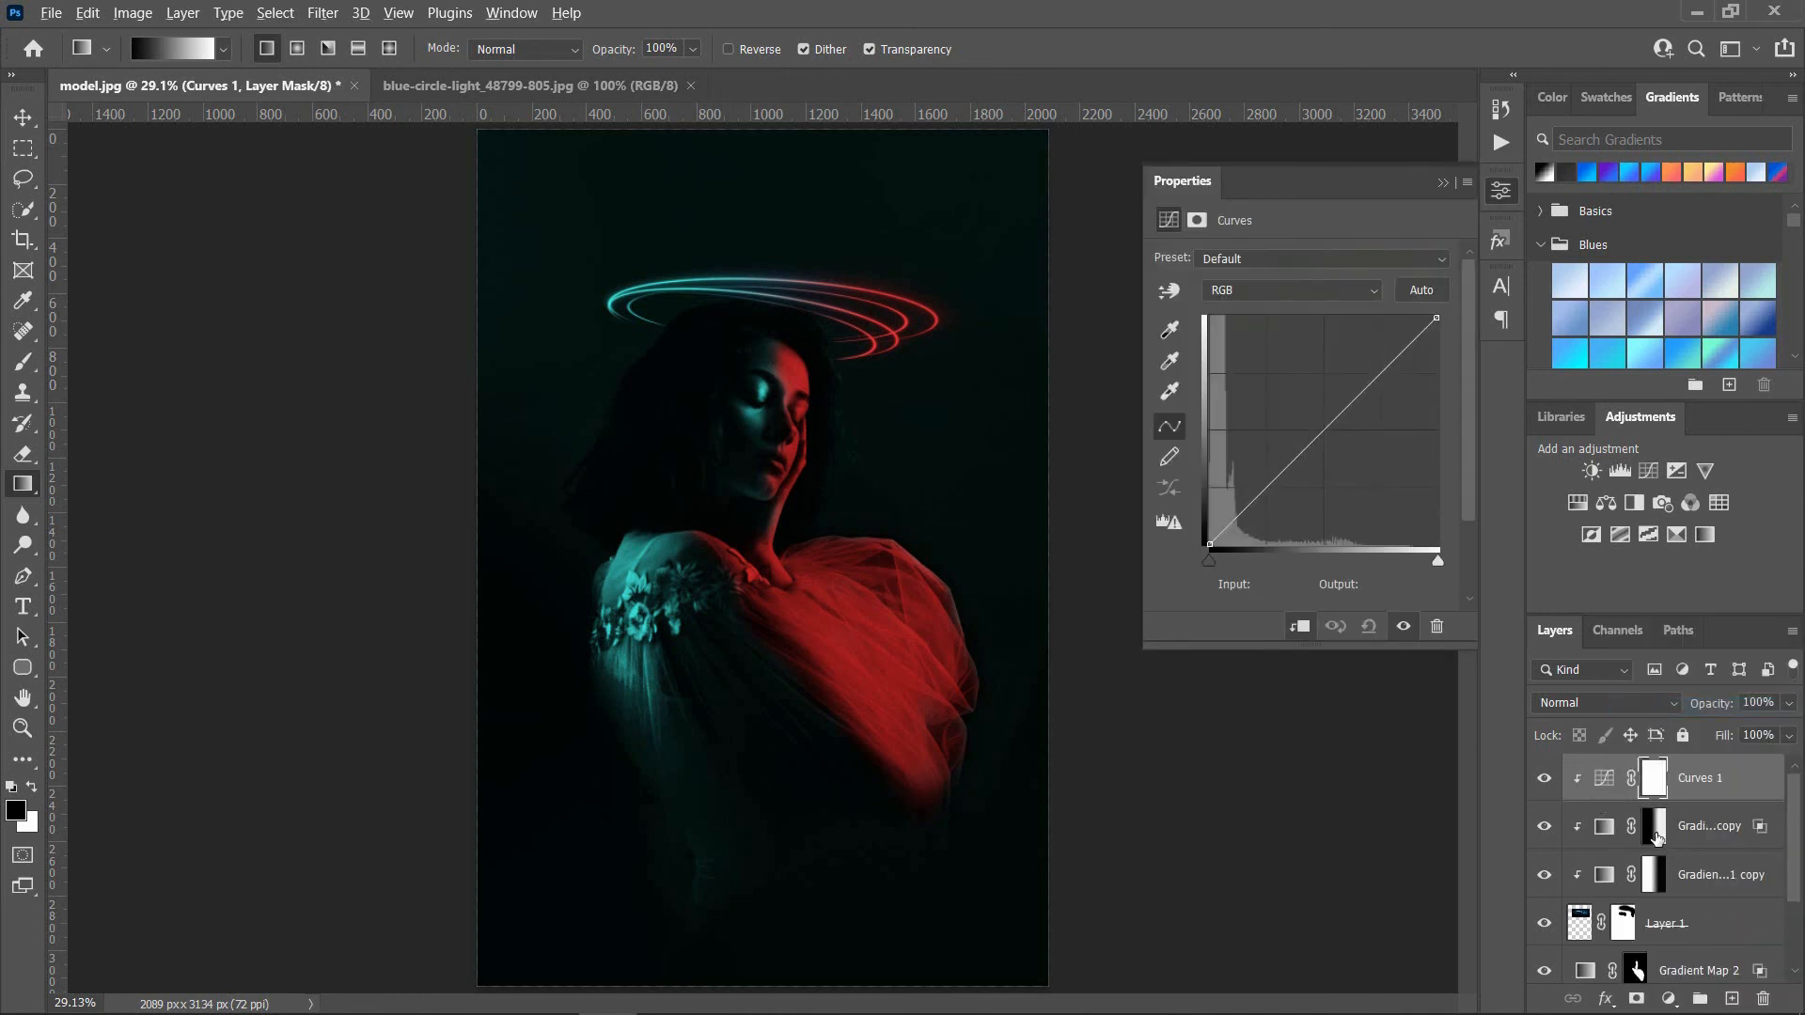
{"action": "left_click_drag", "start_coordinate": [1656, 837], "coordinate": [1655, 779]}
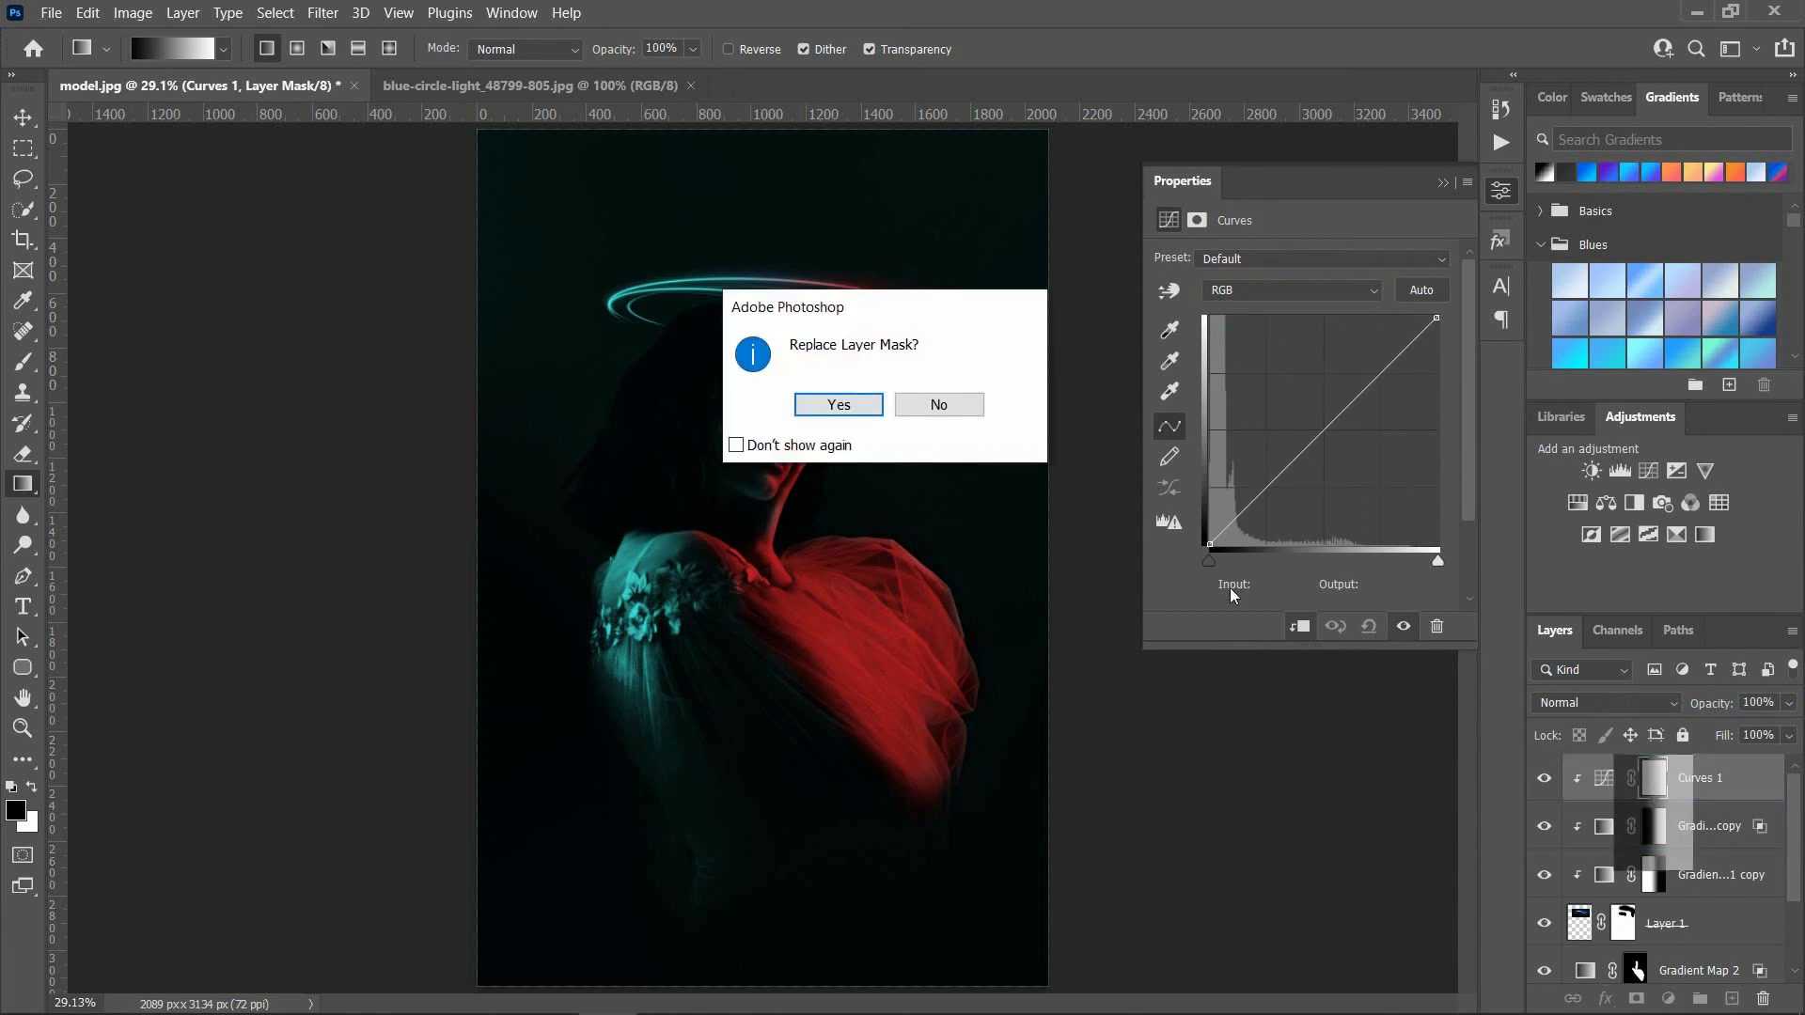
{"action": "left_click", "coordinate": [837, 406]}
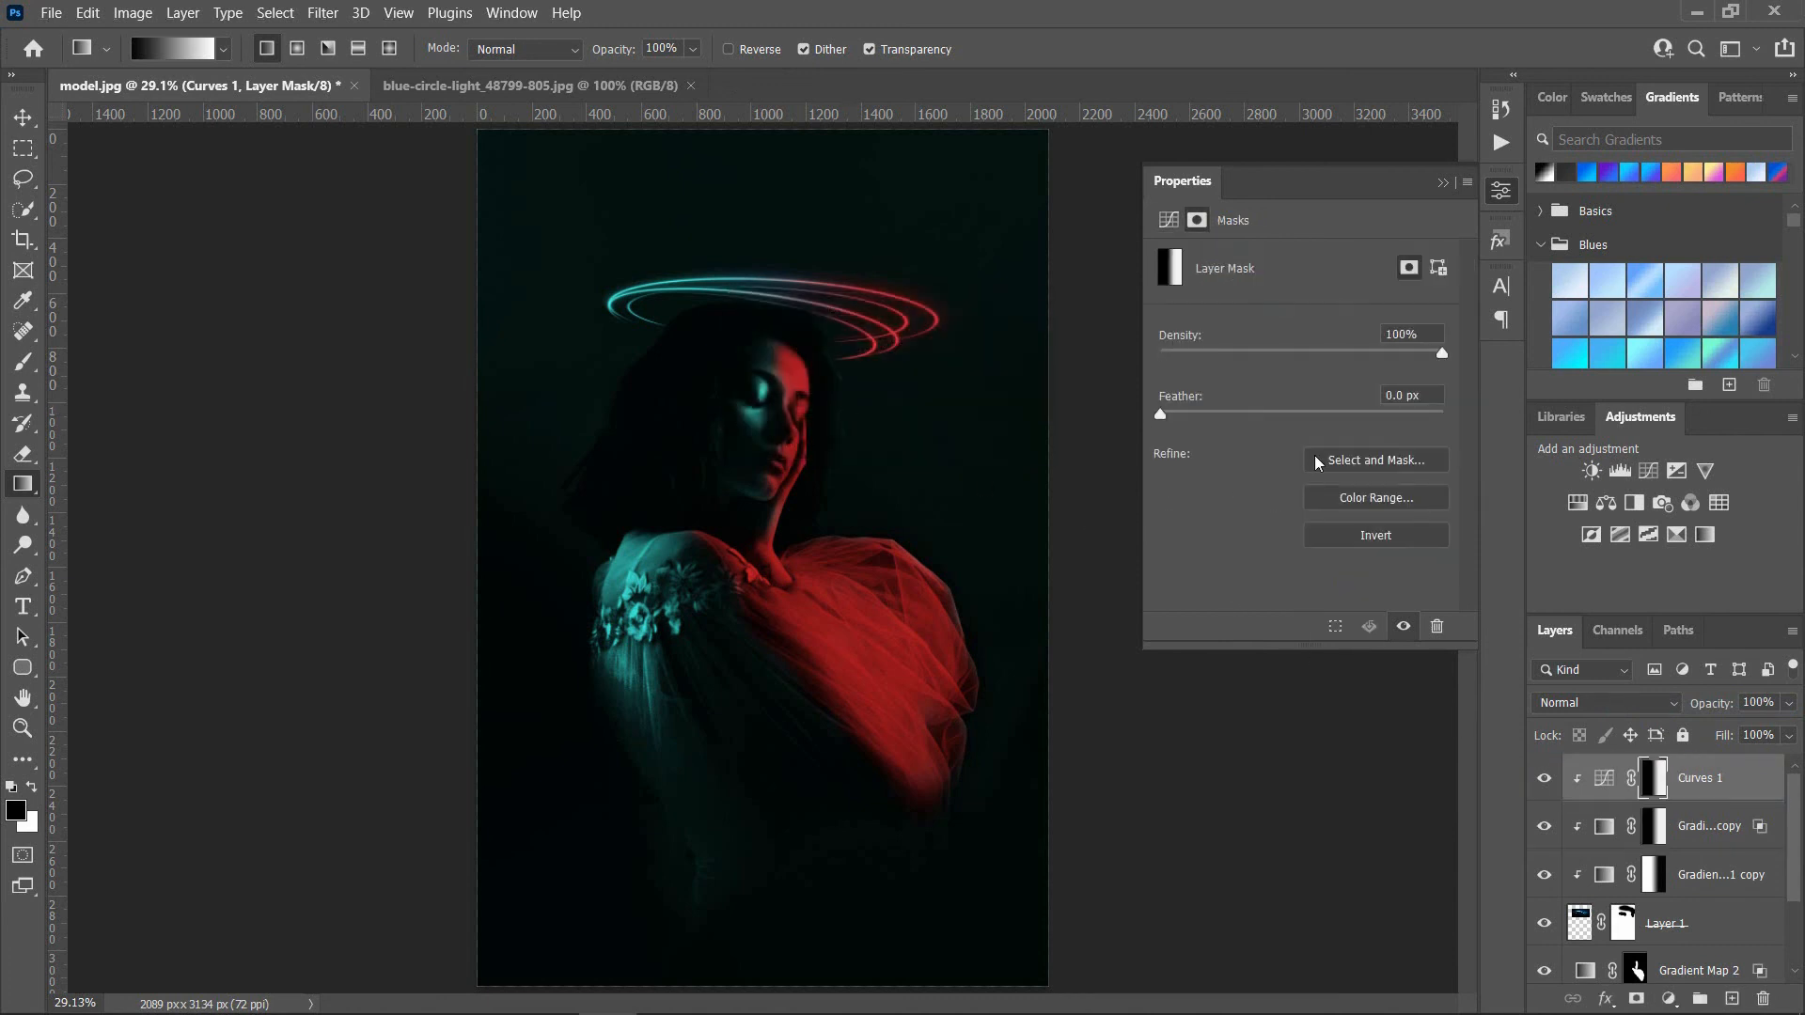
Step: Brighten the rings' red side in Curves by setting the white point's input to 128 and a midpoint to input 70, output 128
{"action": "left_click", "coordinate": [1604, 778]}
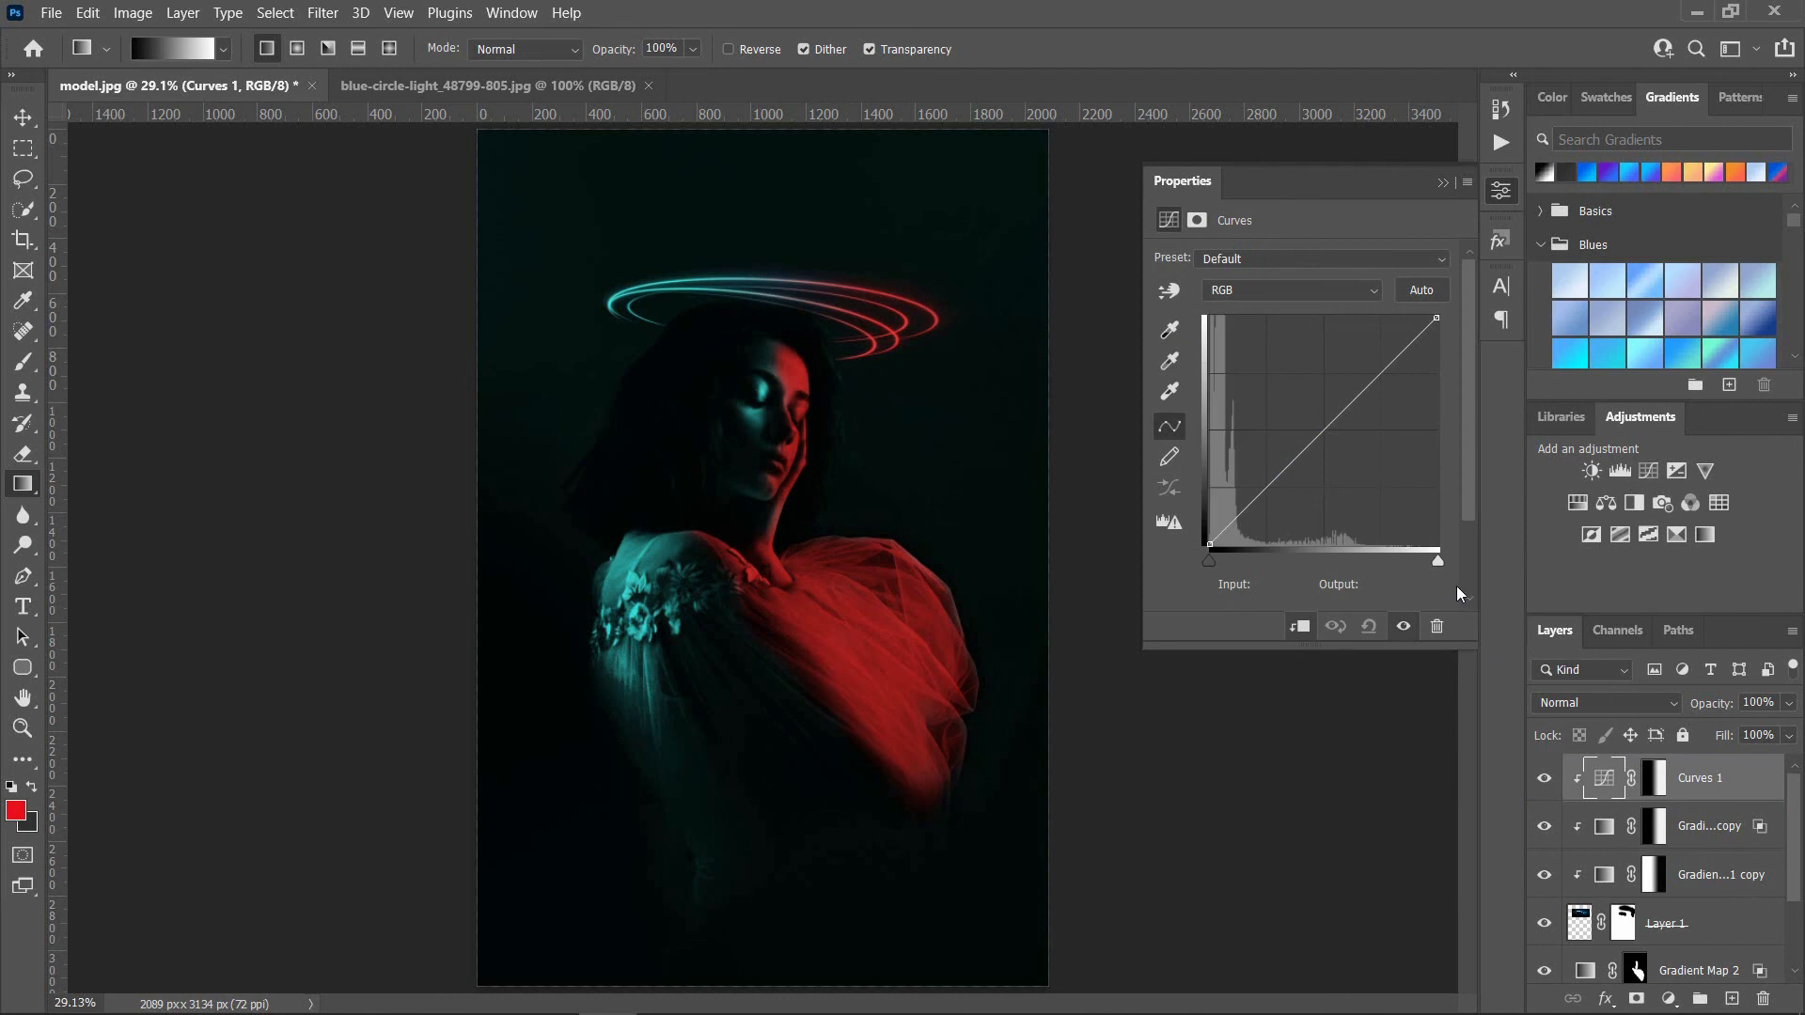
{"action": "left_click_drag", "start_coordinate": [1436, 562], "coordinate": [1390, 567]}
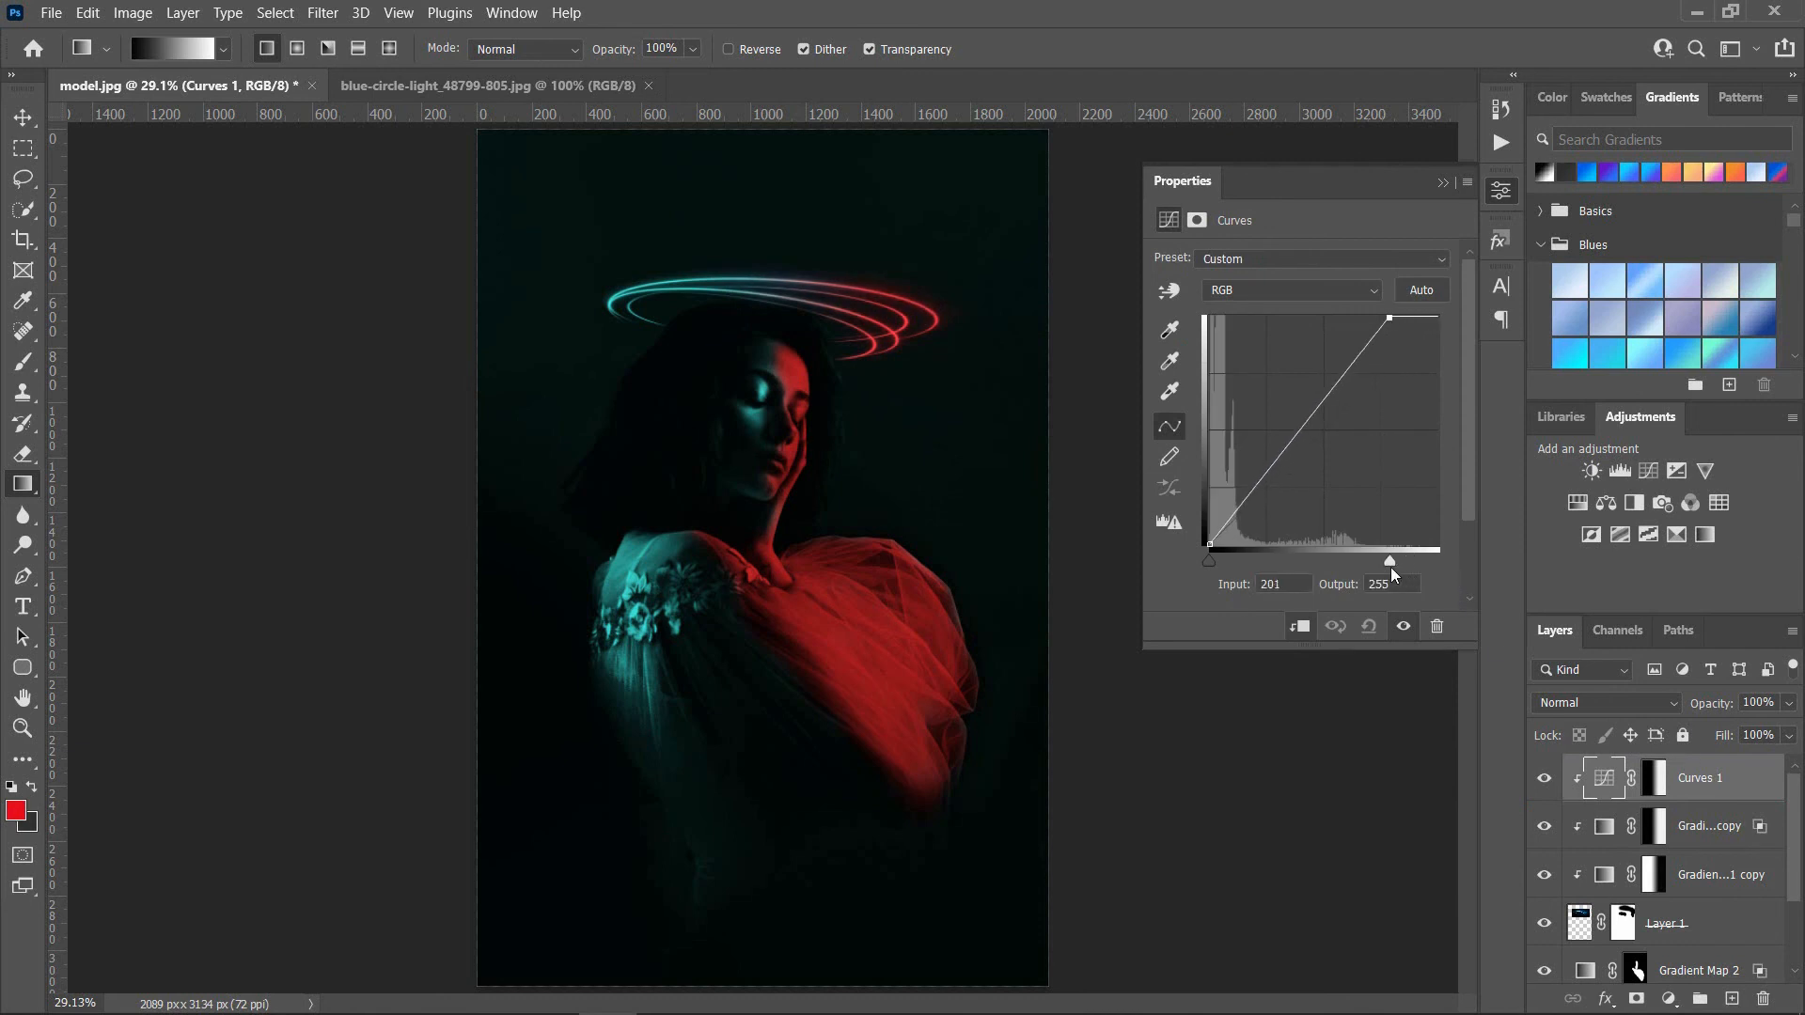
{"action": "left_click_drag", "start_coordinate": [1390, 567], "coordinate": [1324, 567]}
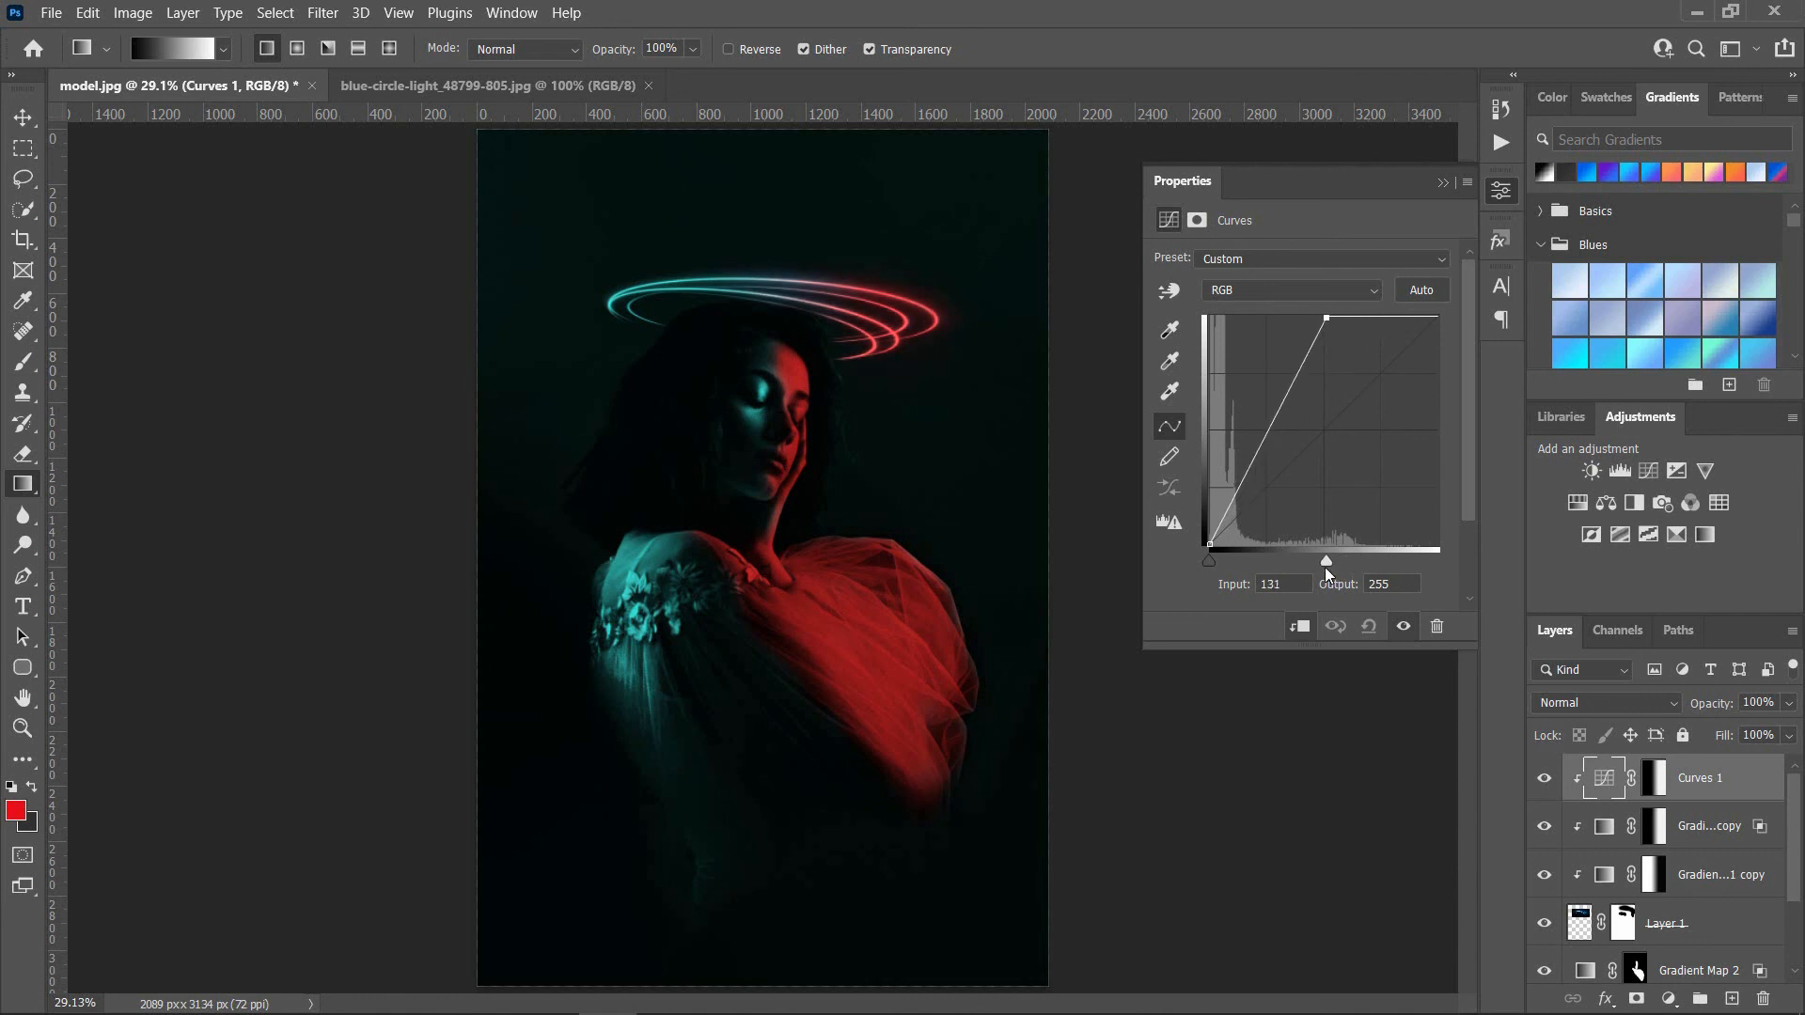
{"action": "left_click", "coordinate": [1265, 427]}
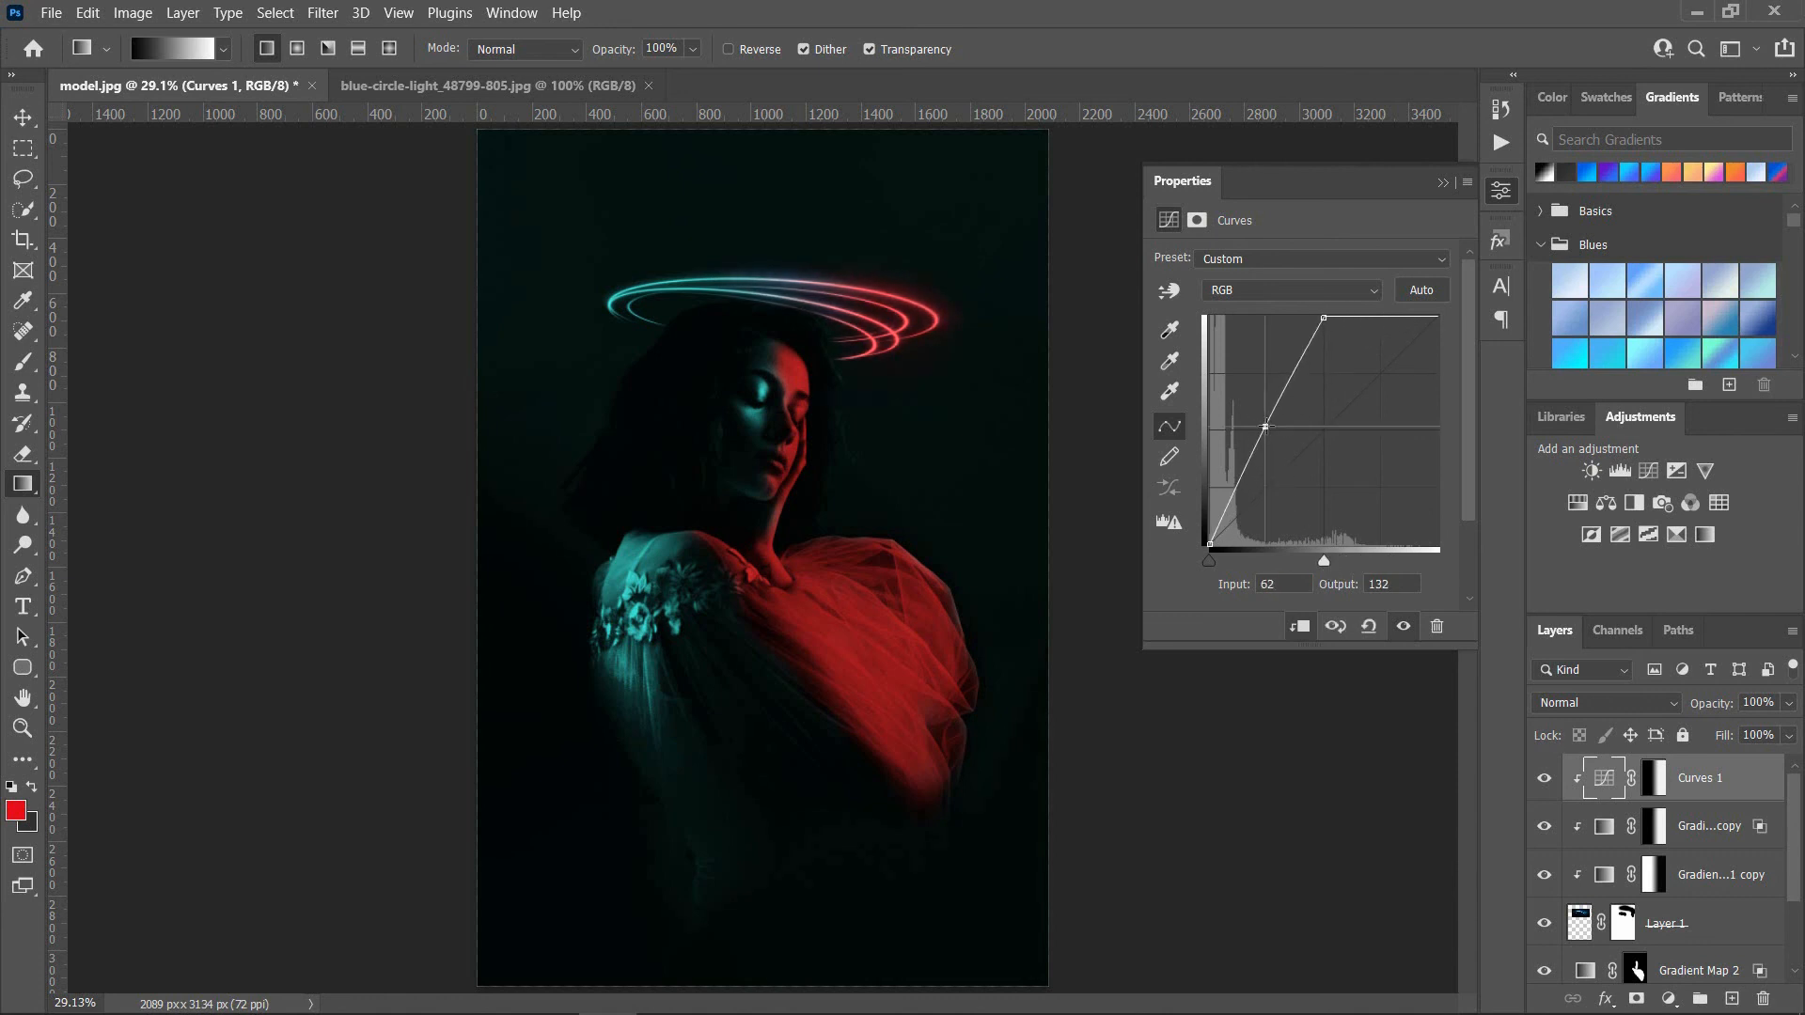
{"action": "left_click_drag", "start_coordinate": [1266, 426], "coordinate": [1273, 431]}
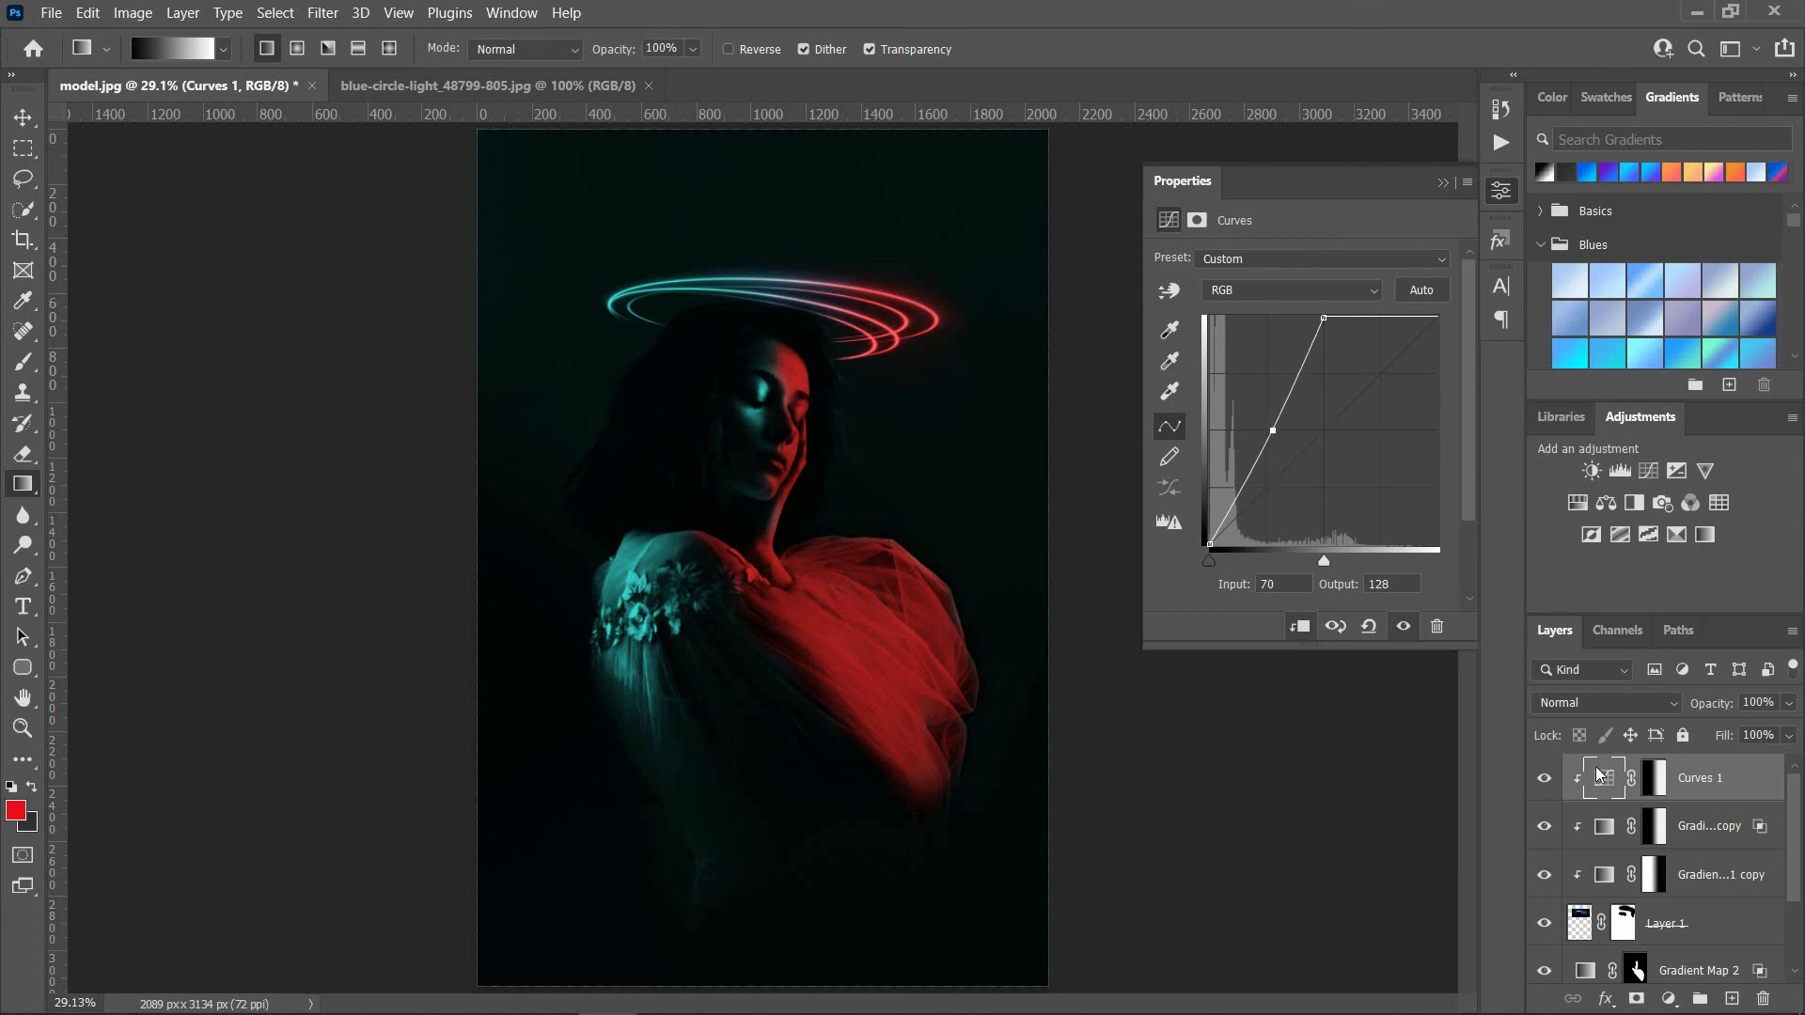
{"action": "left_click", "coordinate": [1545, 779]}
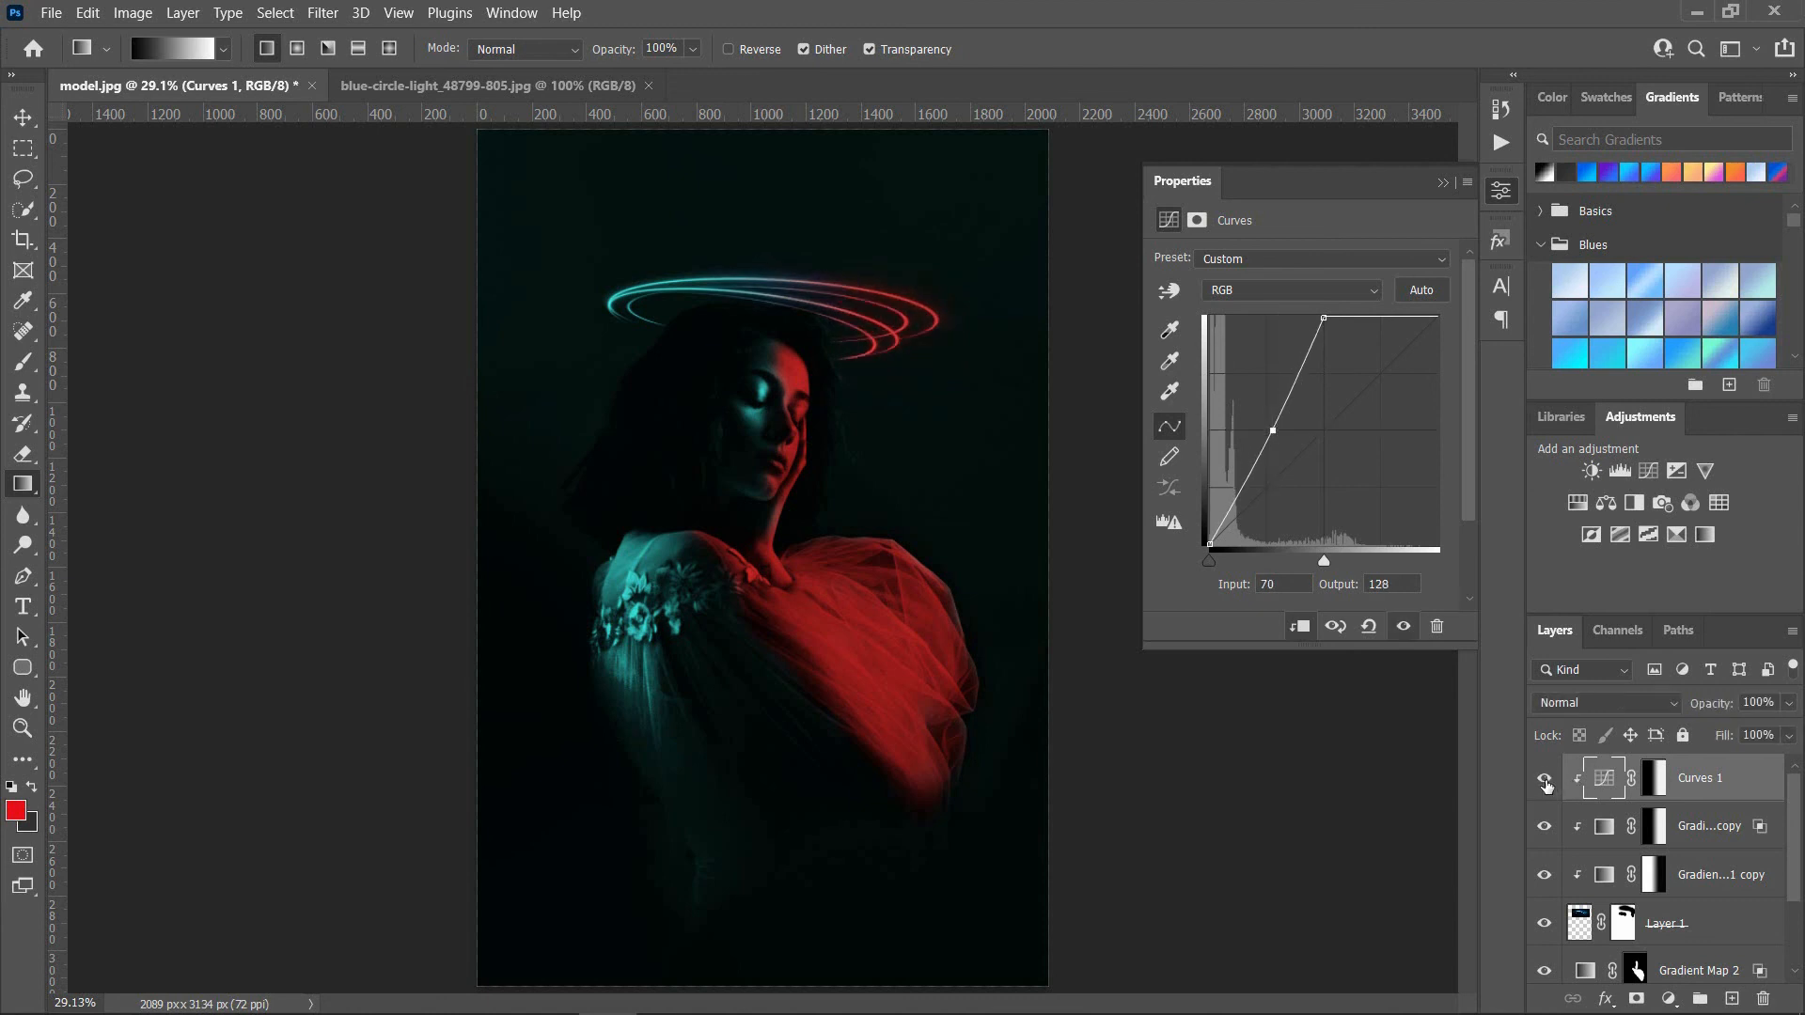
{"action": "left_click", "coordinate": [1442, 184]}
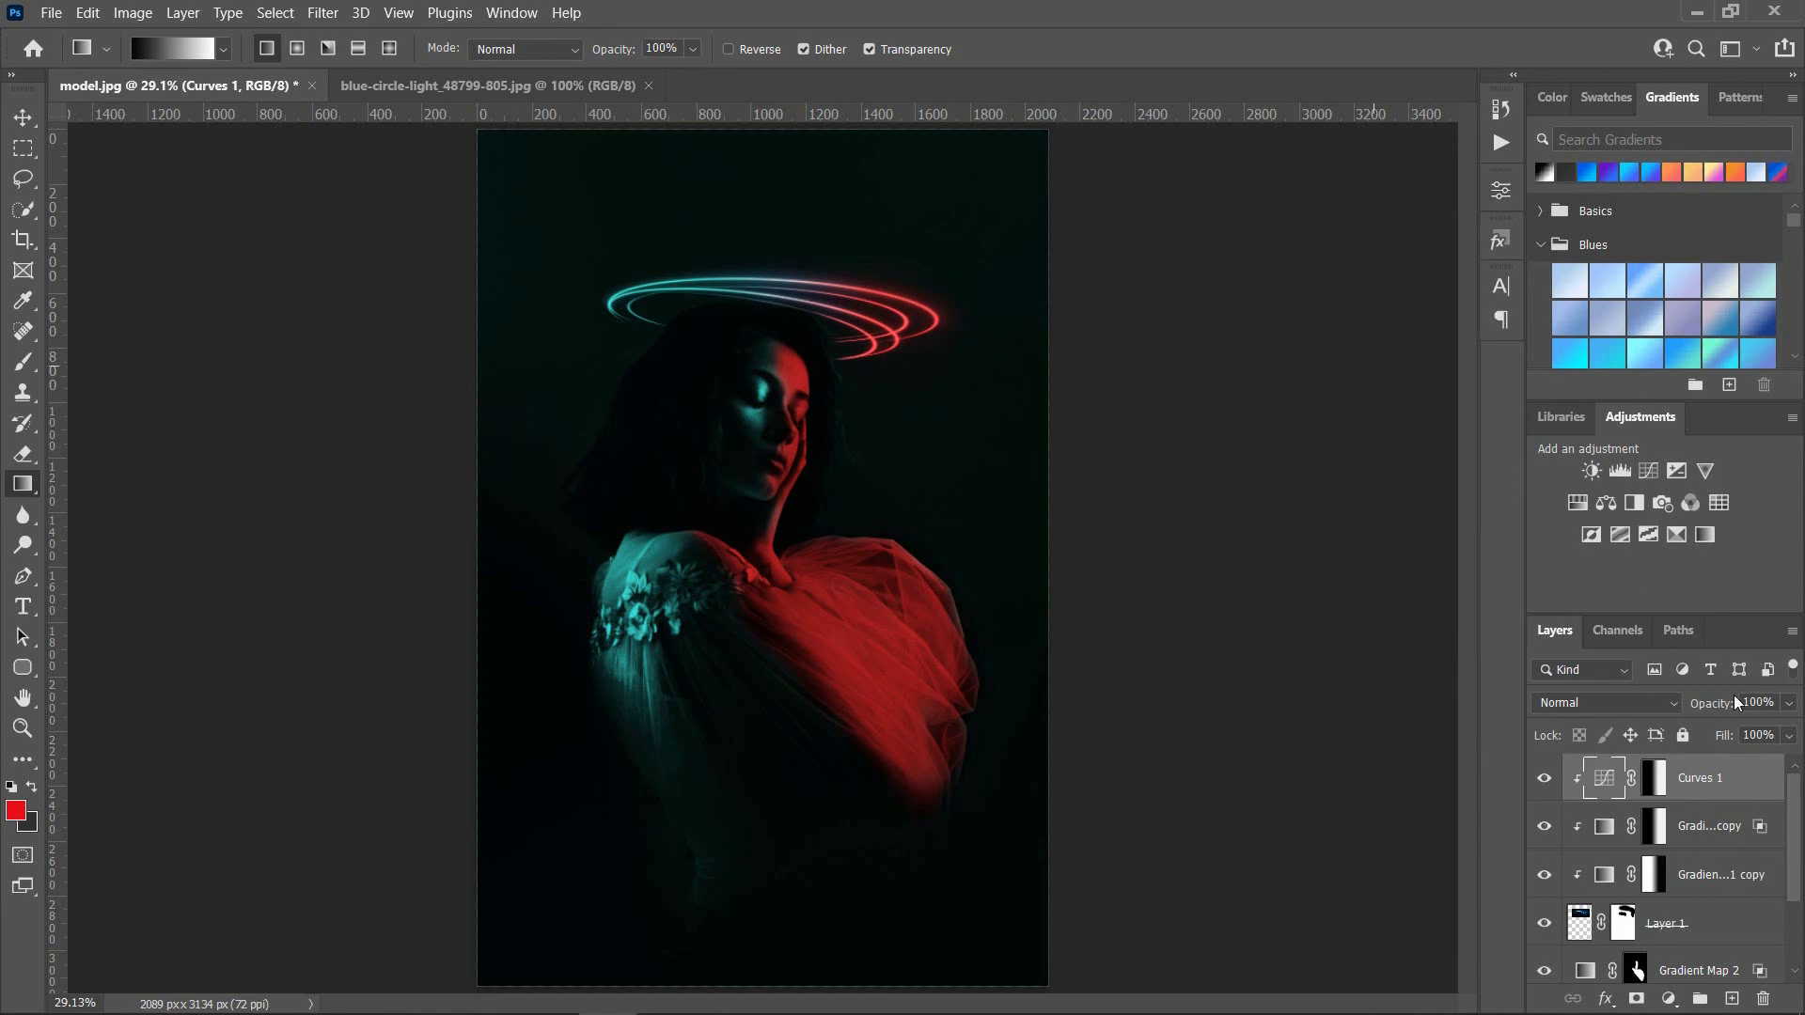
Step: Group all layers above the background and toggle the group's visibility to compare the portrait before and after
{"action": "left_click_drag", "start_coordinate": [1796, 812], "coordinate": [1795, 891]}
{"action": "left_click", "coordinate": [1701, 926], "text": "shift"}
{"action": "left_click", "coordinate": [1700, 998]}
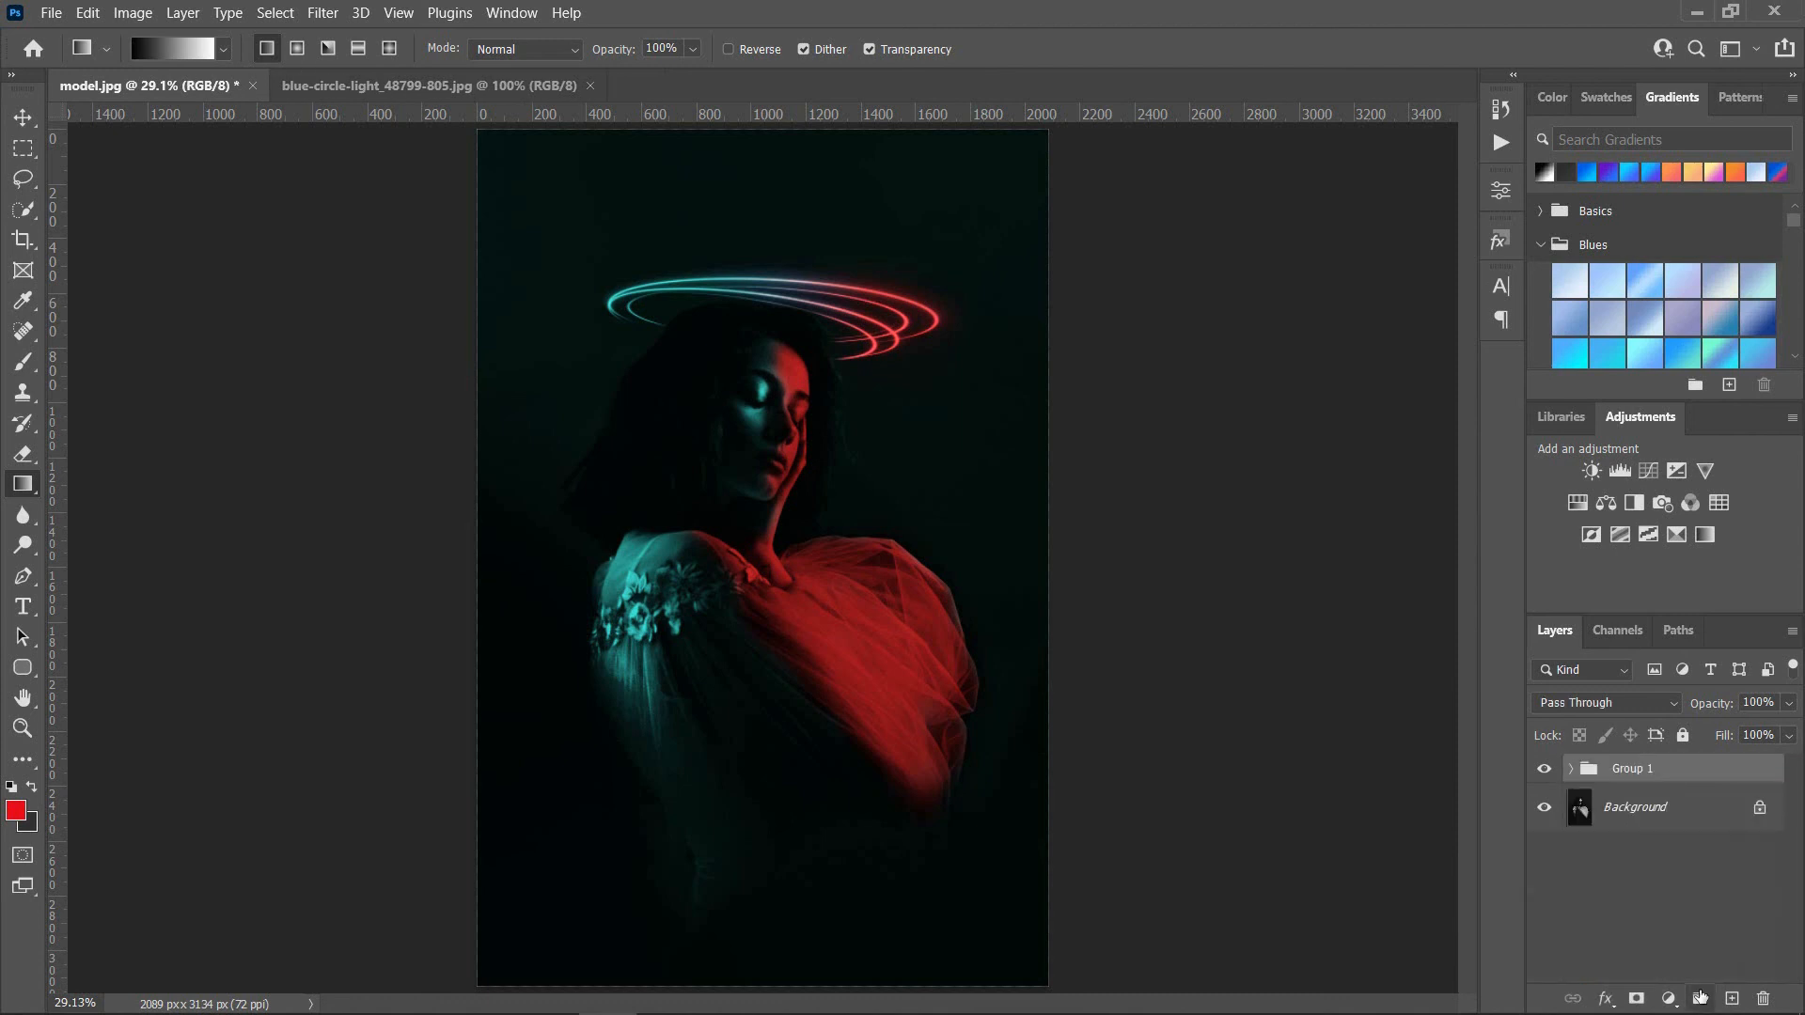
{"action": "left_click", "coordinate": [1545, 769]}
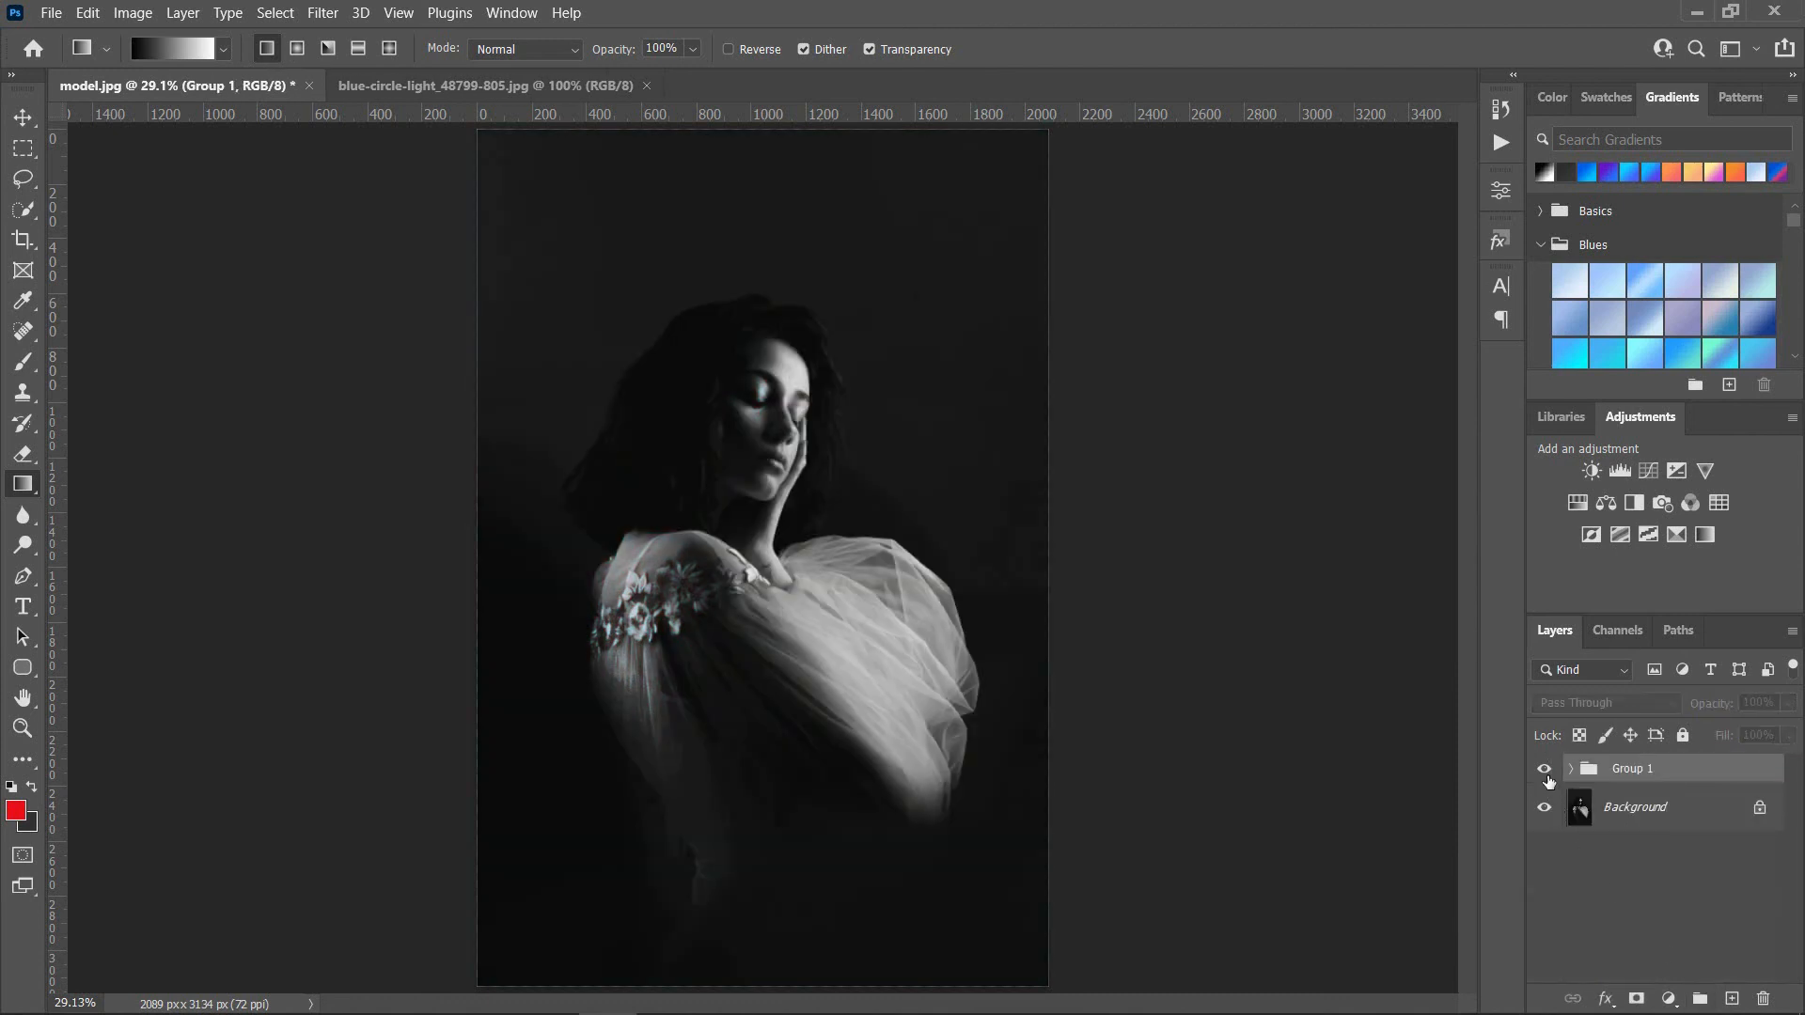
{"action": "left_click", "coordinate": [1546, 776]}
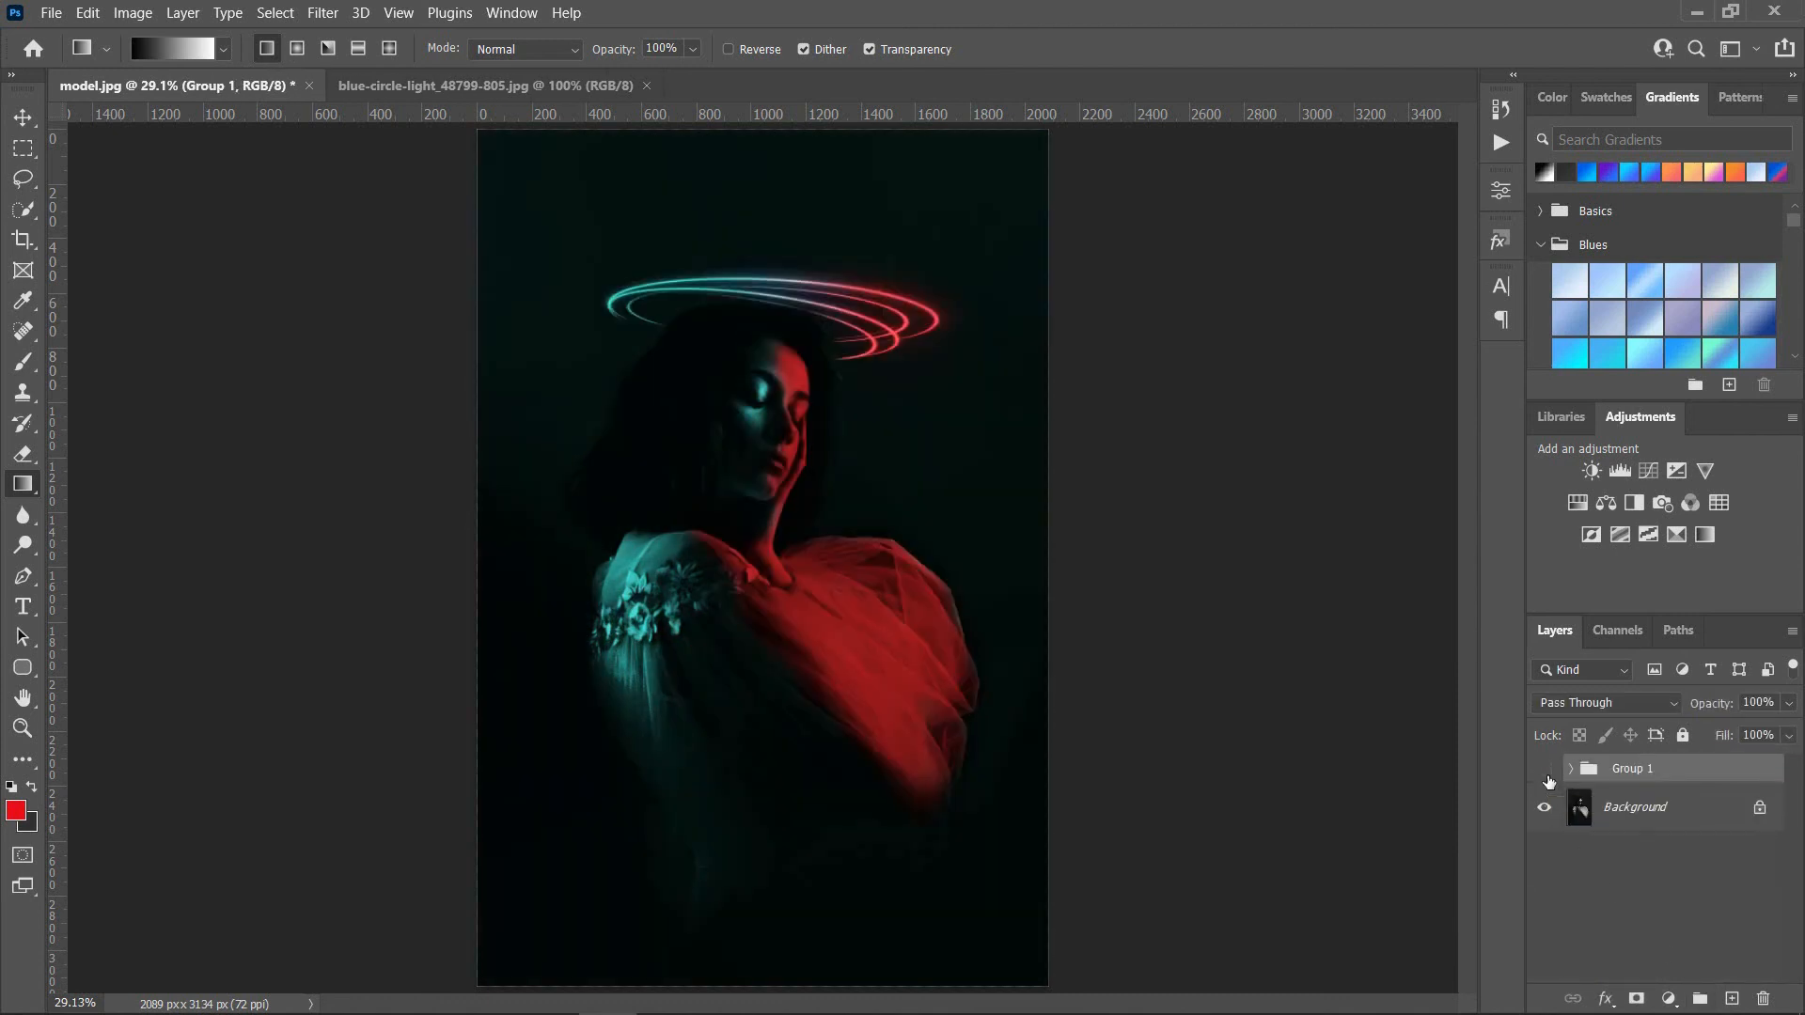
{"action": "left_click", "coordinate": [1546, 777]}
{"action": "left_click", "coordinate": [1546, 776]}
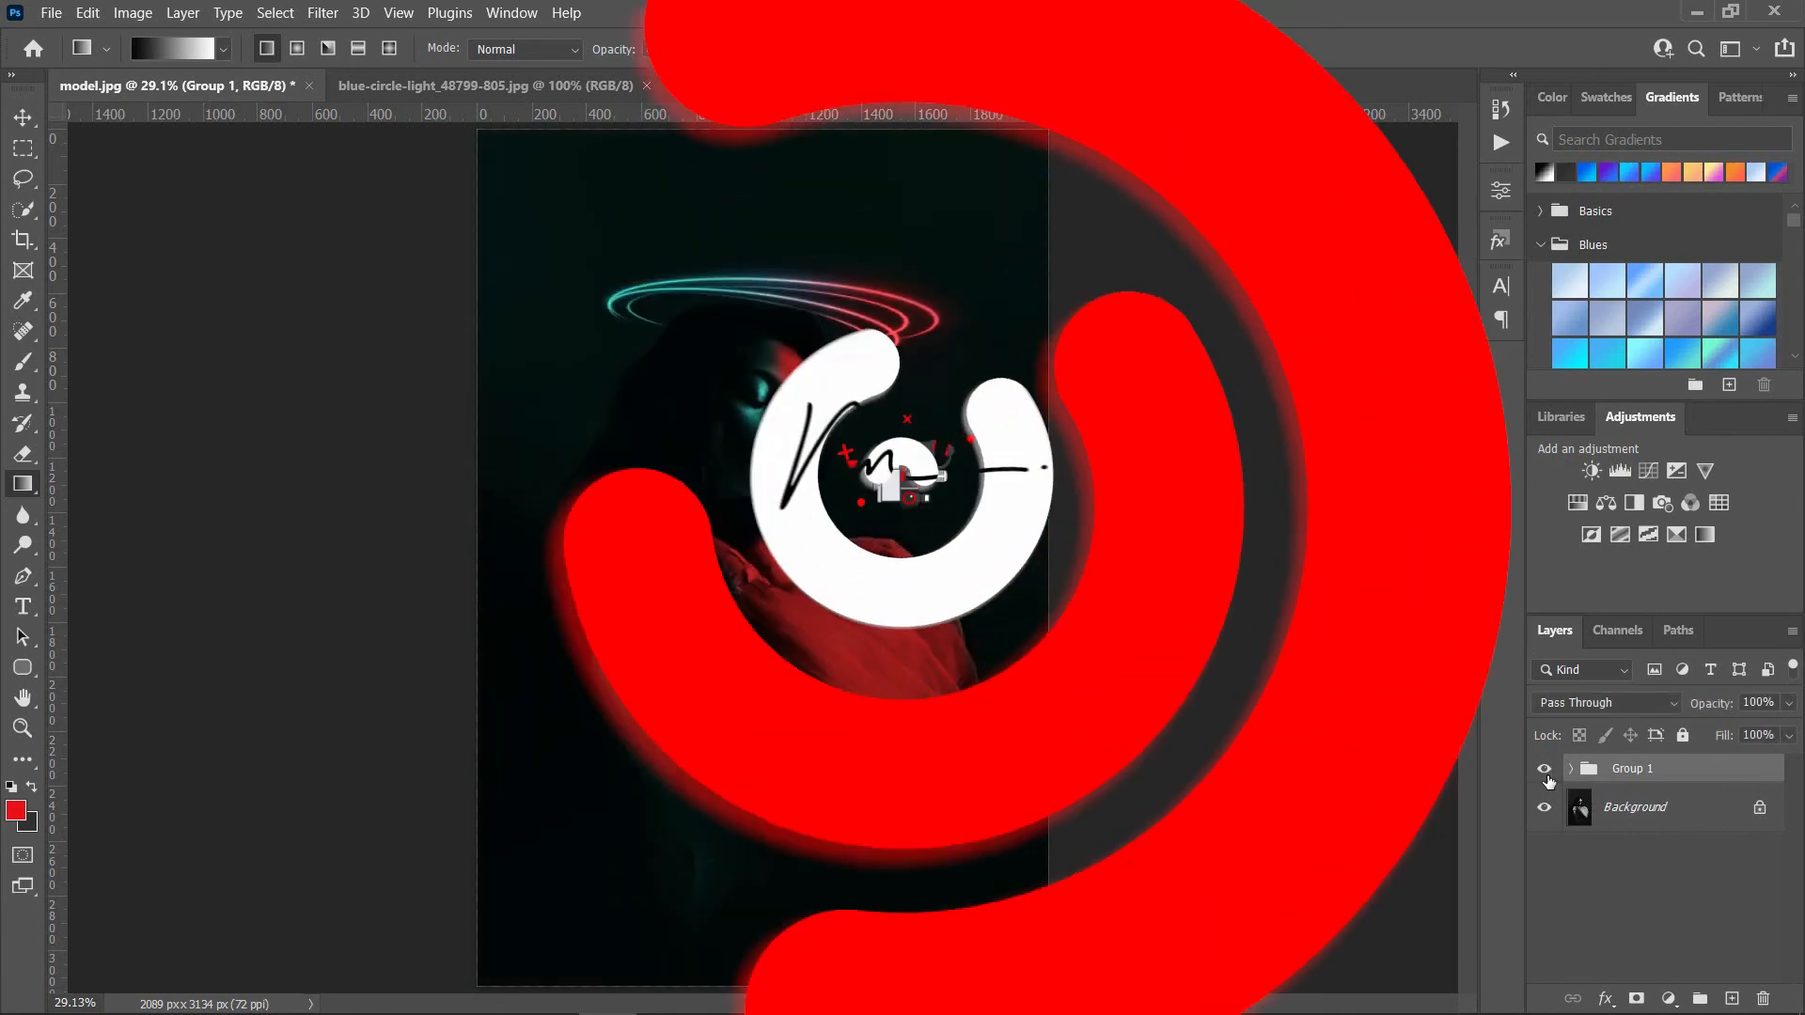